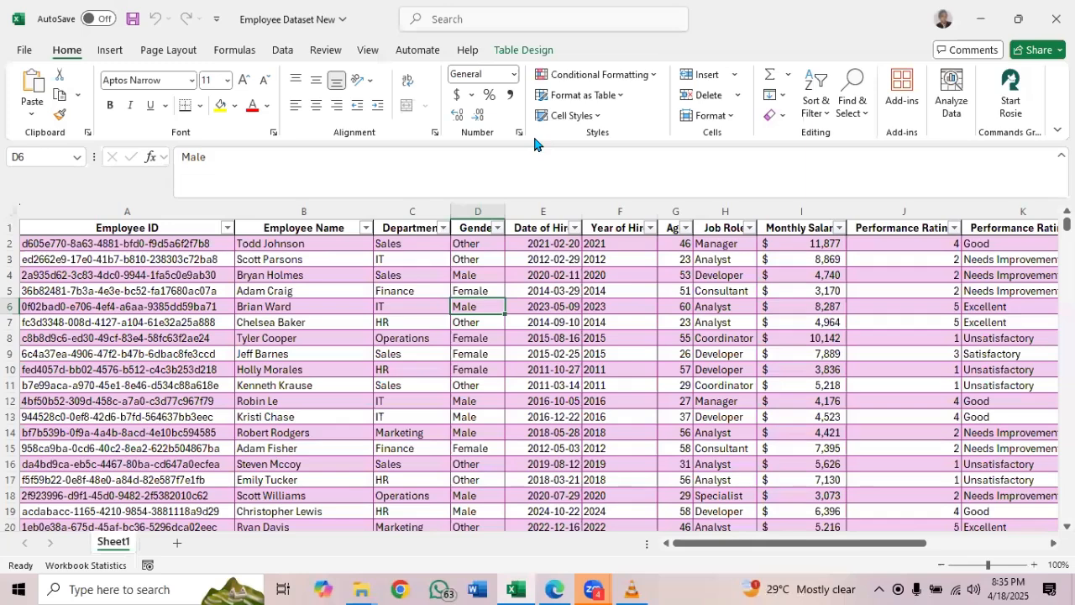
Switch to Edge and review the whole list of analyses in the ANALYSIS TO BE CARRIEED OUT PDF, and return to the Excel workbook
{"action": "left_click", "coordinate": [560, 588]}
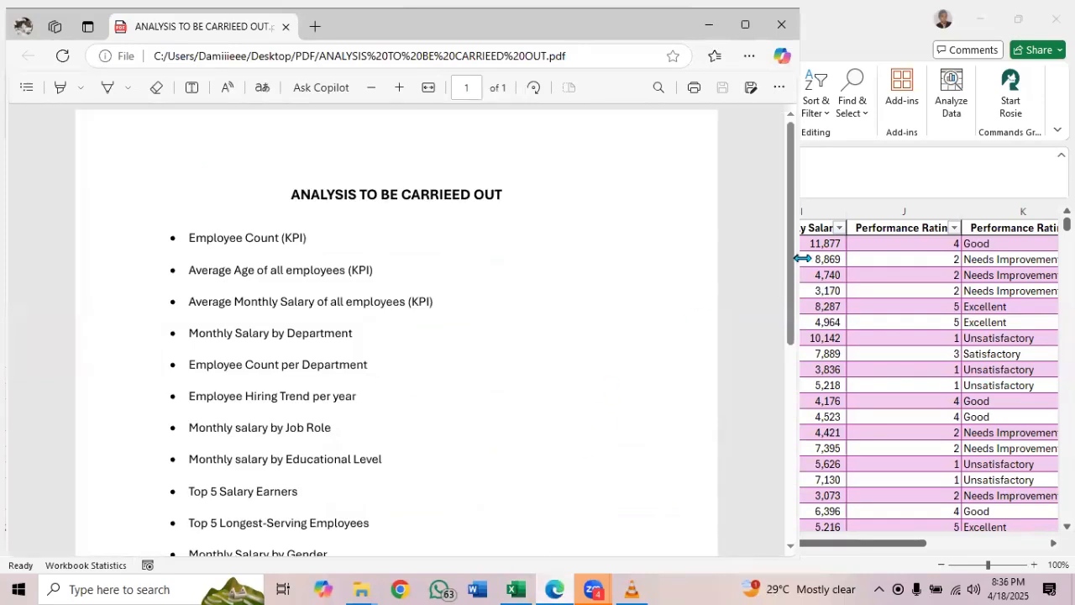
{"action": "left_click_drag", "start_coordinate": [789, 251], "coordinate": [789, 561]}
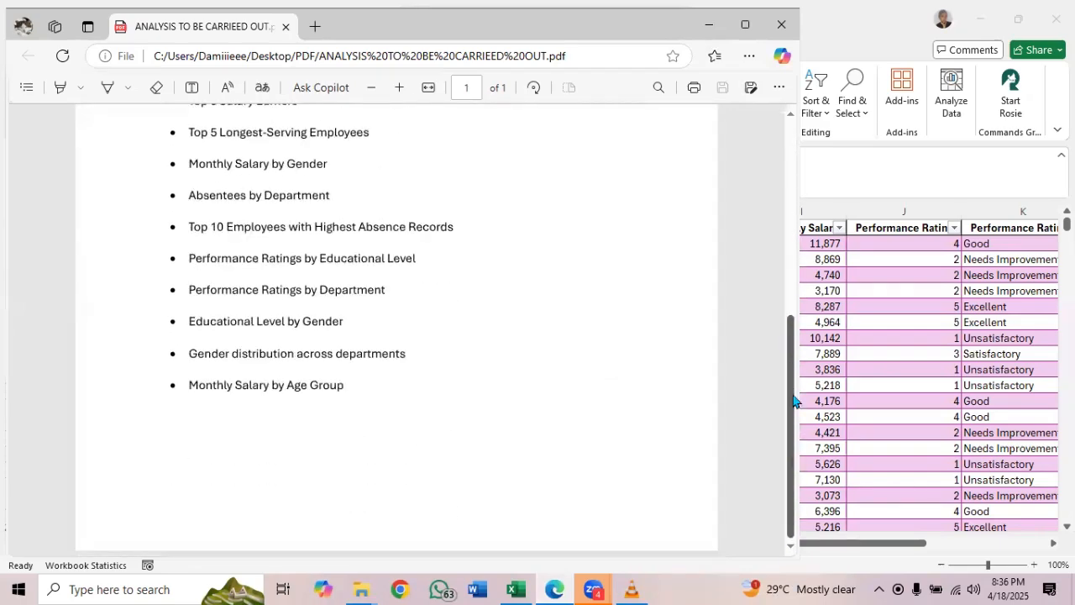
{"action": "left_click_drag", "start_coordinate": [793, 401], "coordinate": [777, 154]}
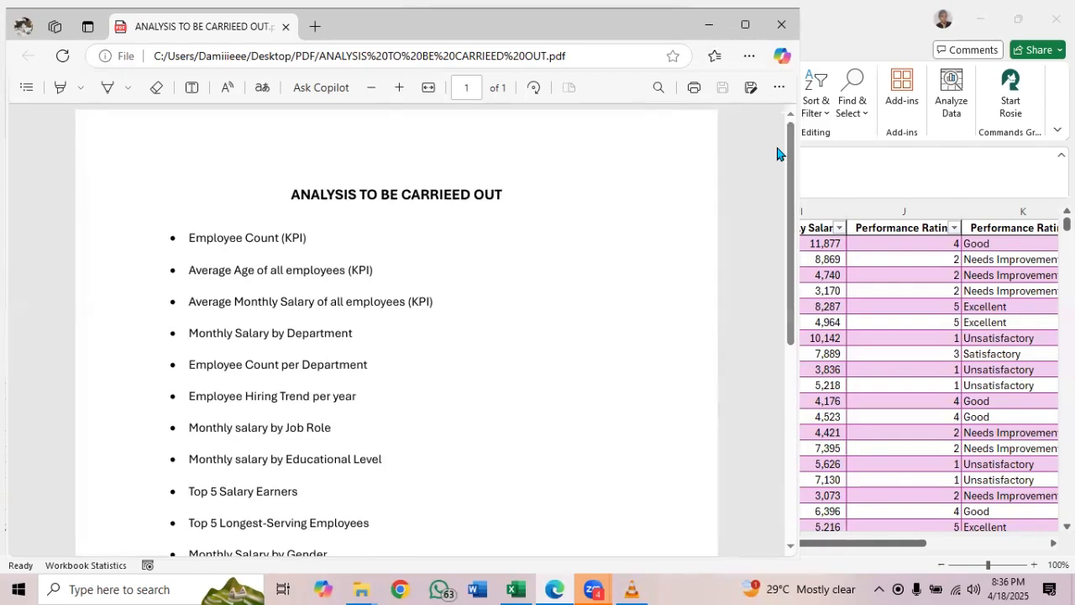
{"action": "left_click_drag", "start_coordinate": [789, 166], "coordinate": [786, 196]}
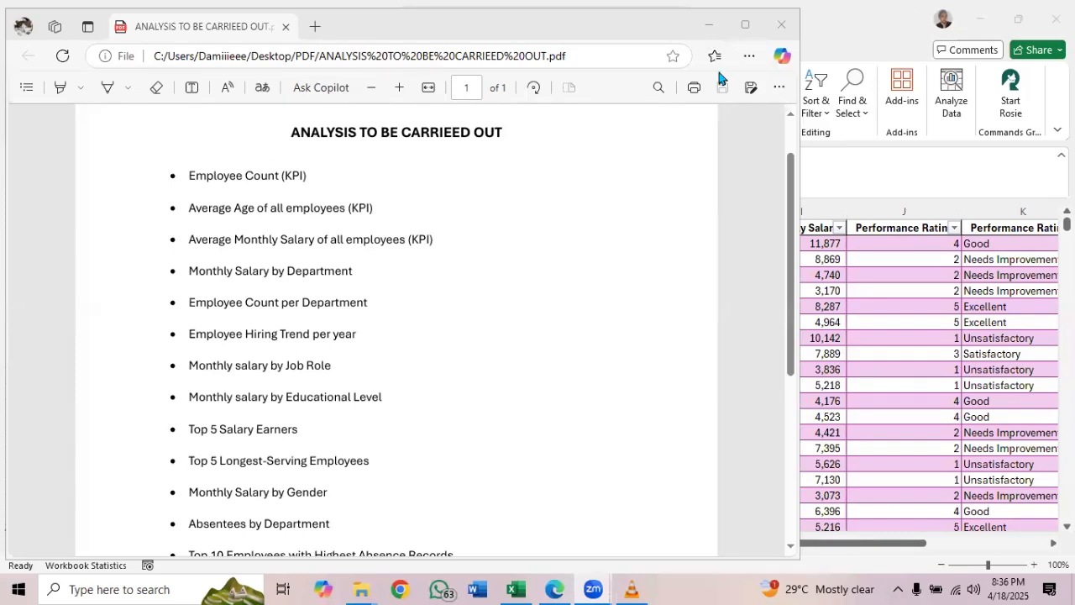
{"action": "key", "text": "alt+Tab"}
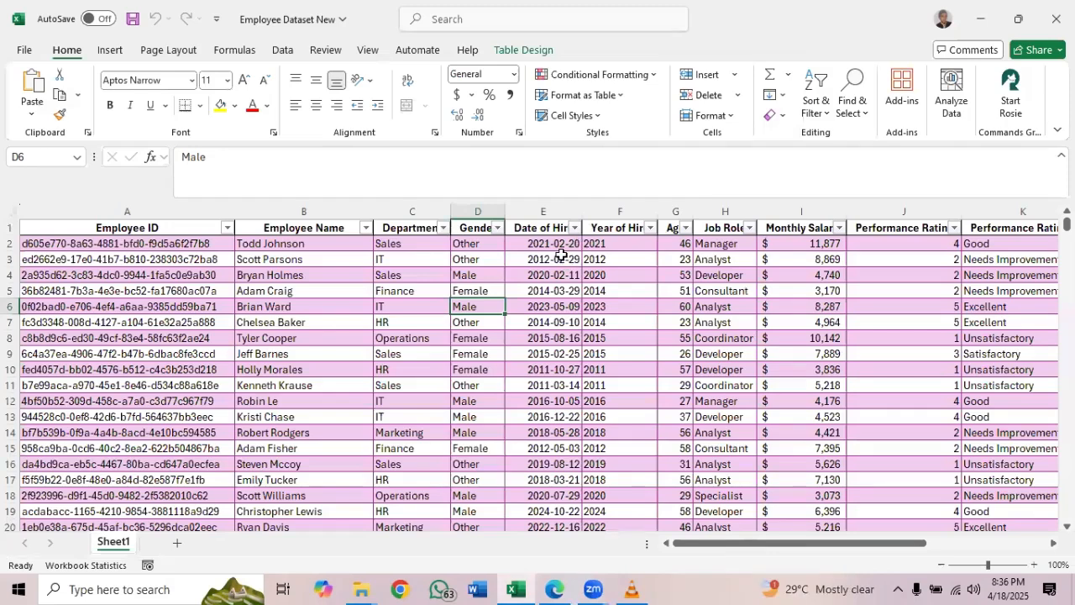
{"action": "left_click", "coordinate": [561, 255]}
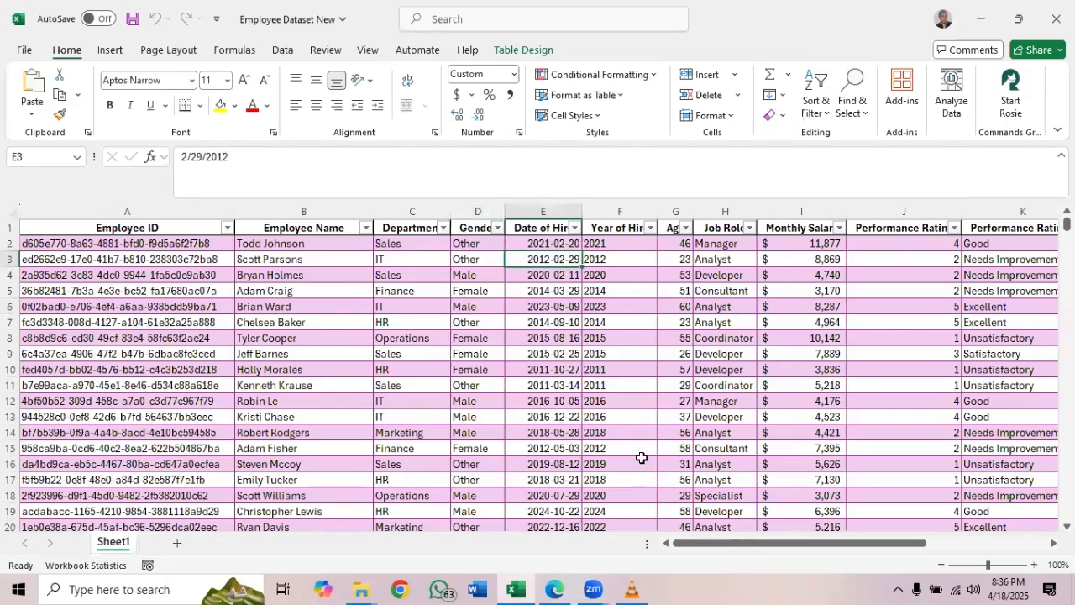
{"action": "left_click_drag", "start_coordinate": [687, 547], "coordinate": [672, 548]}
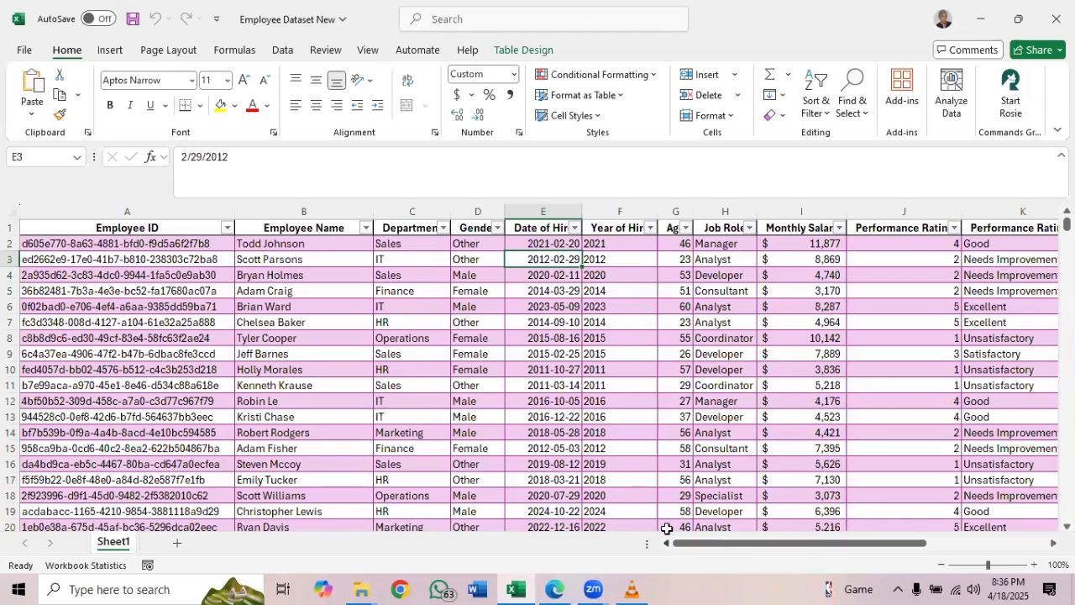
{"action": "left_click", "coordinate": [593, 322]}
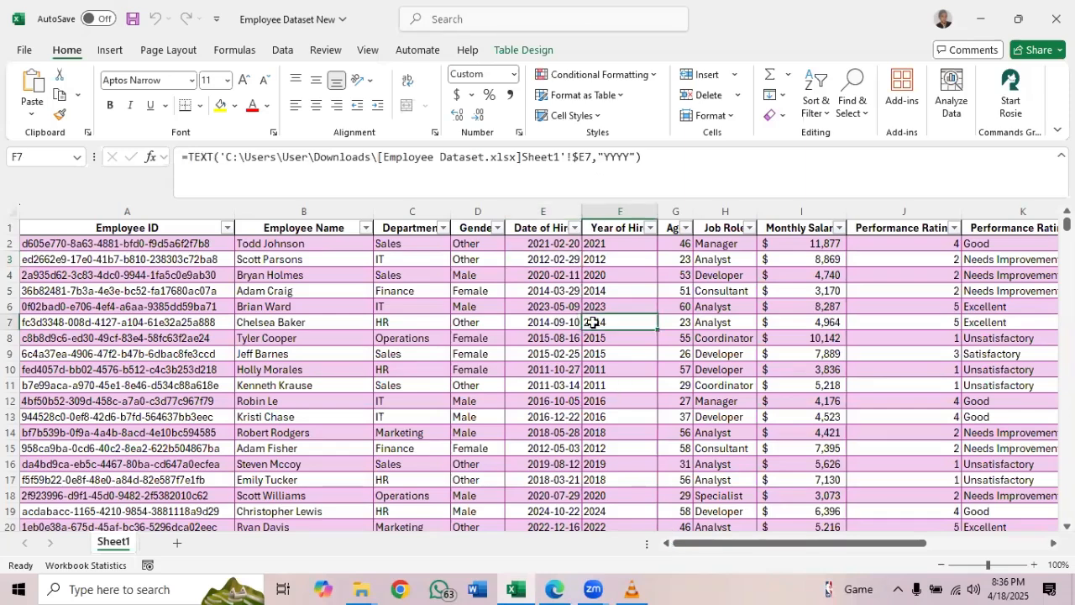
{"action": "left_click", "coordinate": [521, 50]}
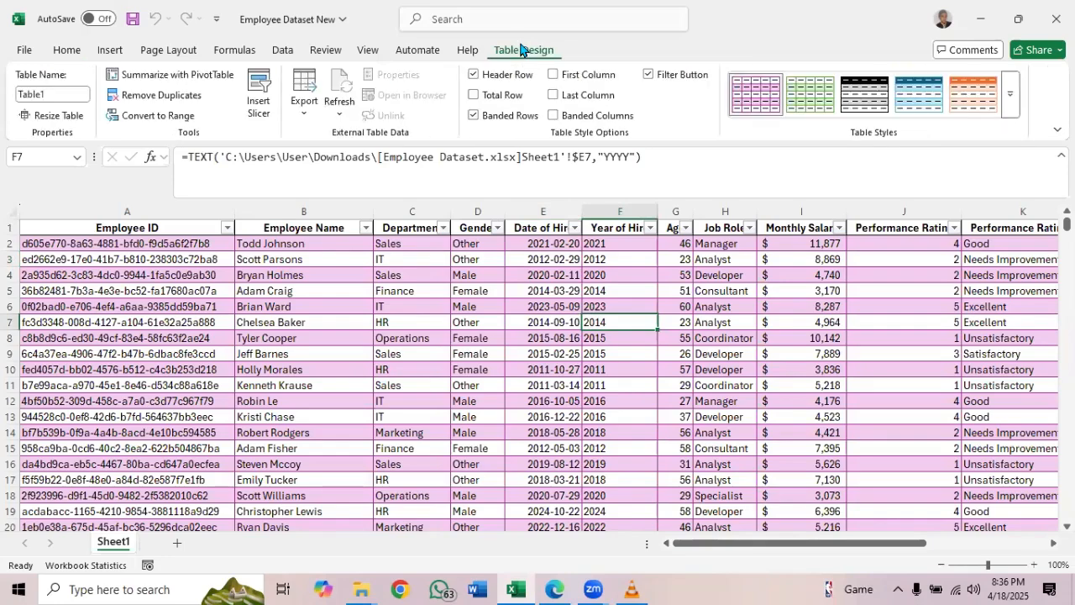
{"action": "left_click", "coordinate": [174, 76]}
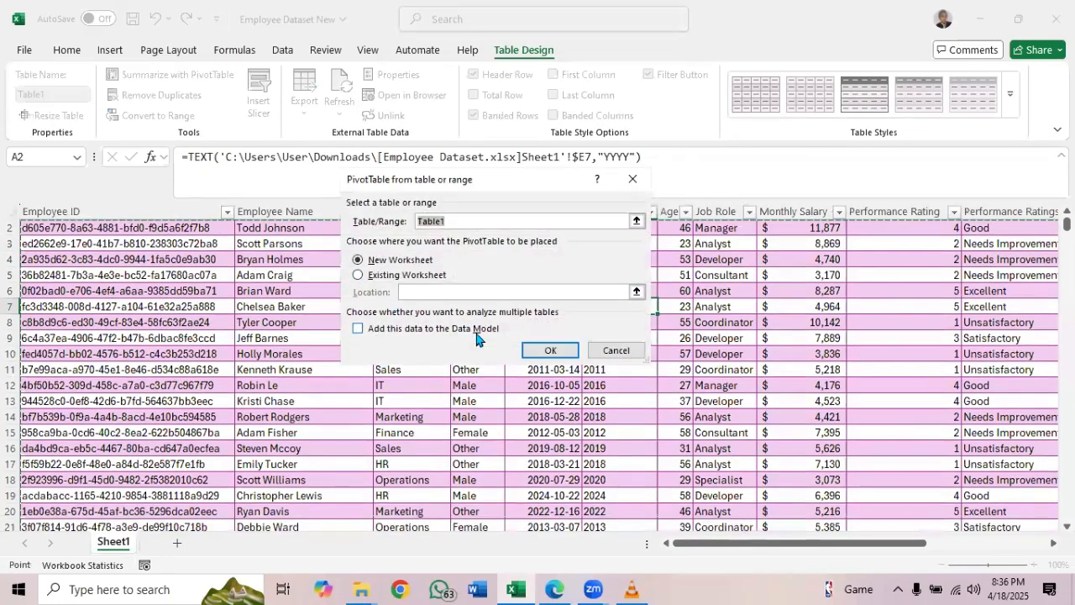
{"action": "left_click", "coordinate": [634, 182]}
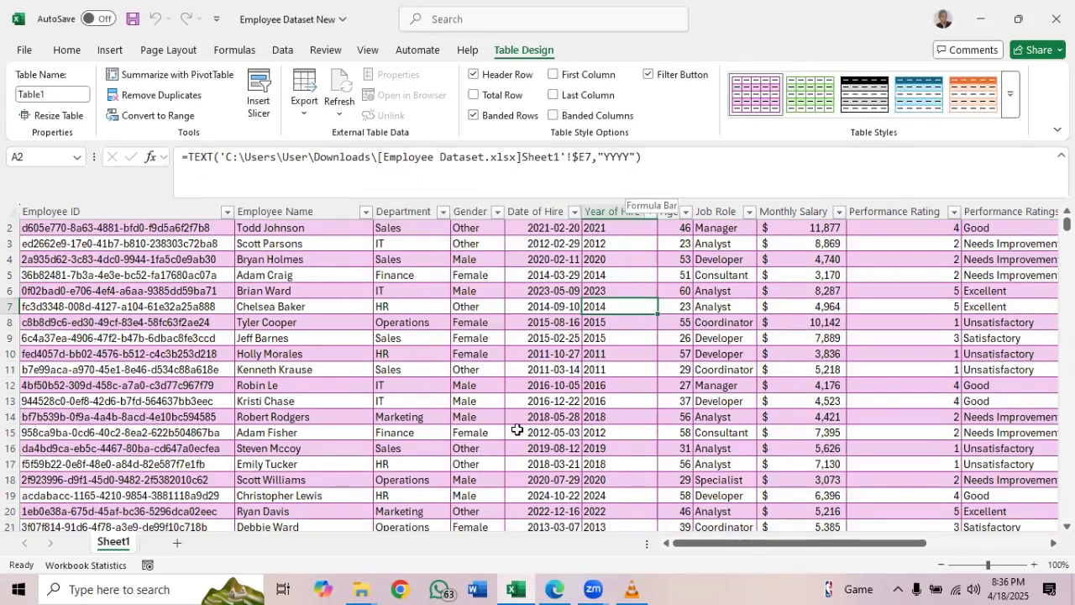
Rename the employee data table as Employee_Dataset
{"action": "left_click", "coordinate": [48, 95]}
{"action": "type", "text": "E"}
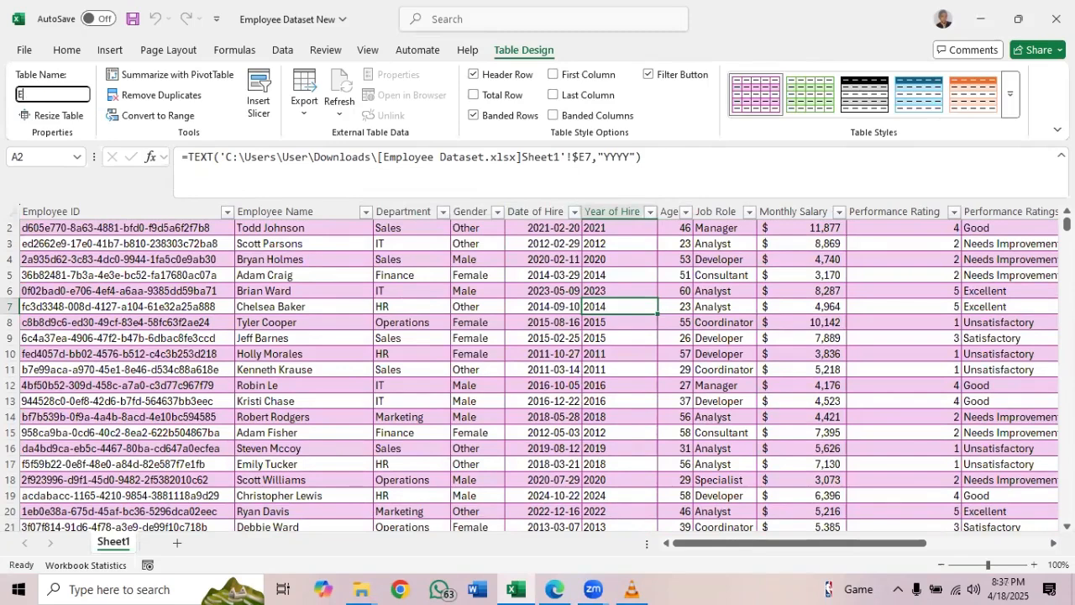
{"action": "type", "text": "mployee_Dataset"}
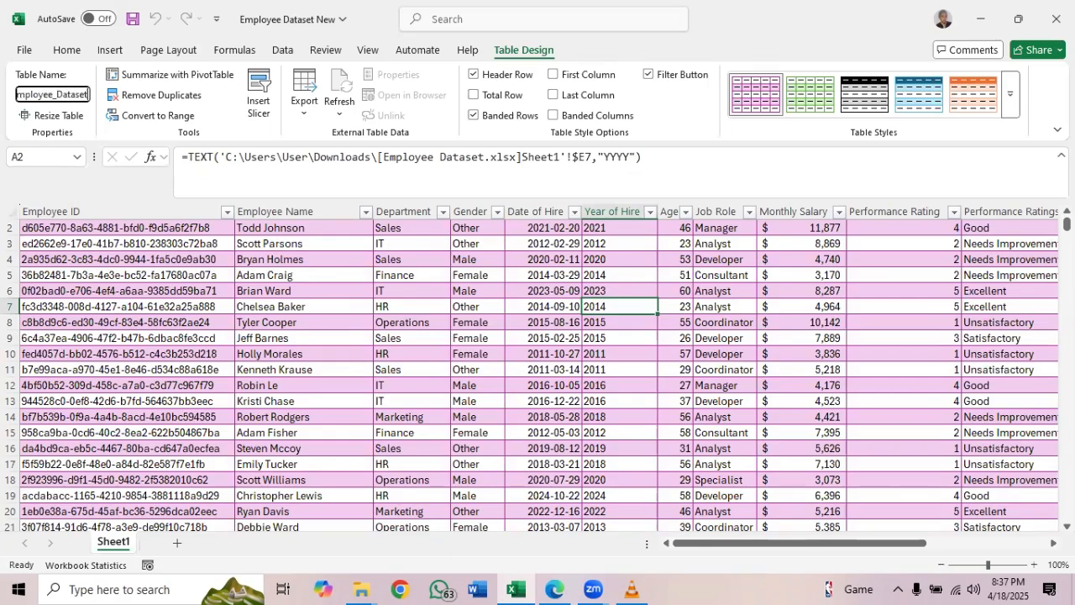
{"action": "key", "text": "Return"}
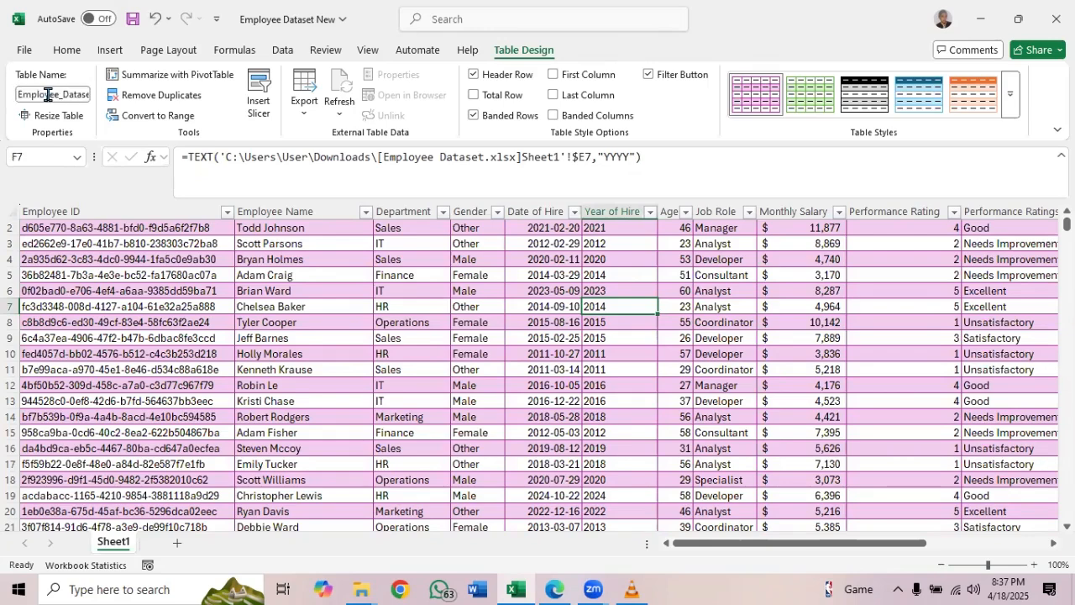
Summarize the Employee_Dataset table with a PivotTable placed on a new worksheet
{"action": "left_click", "coordinate": [343, 242]}
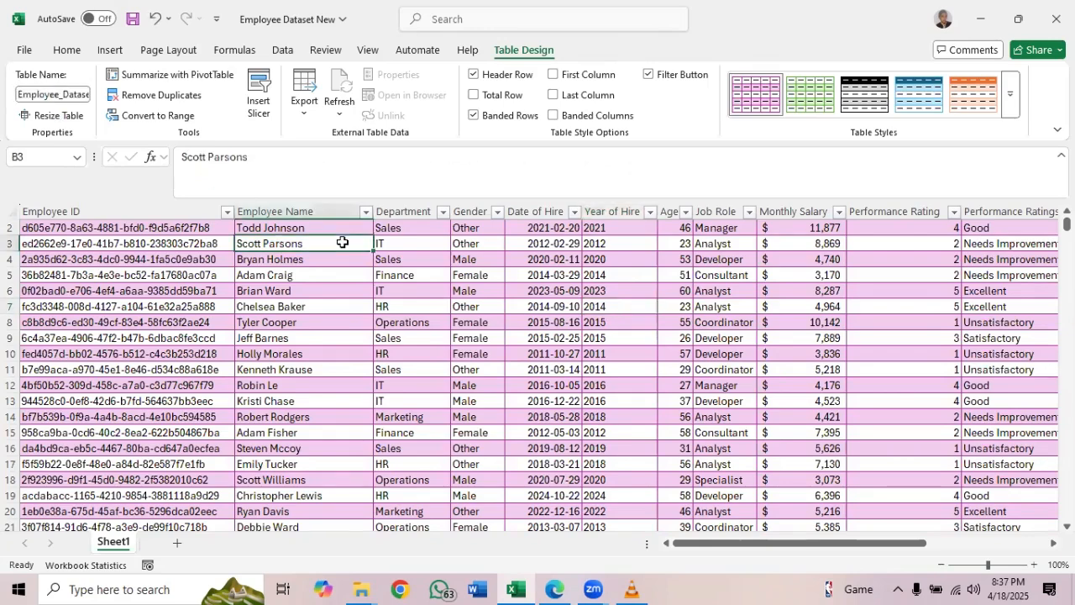
{"action": "left_click", "coordinate": [183, 77]}
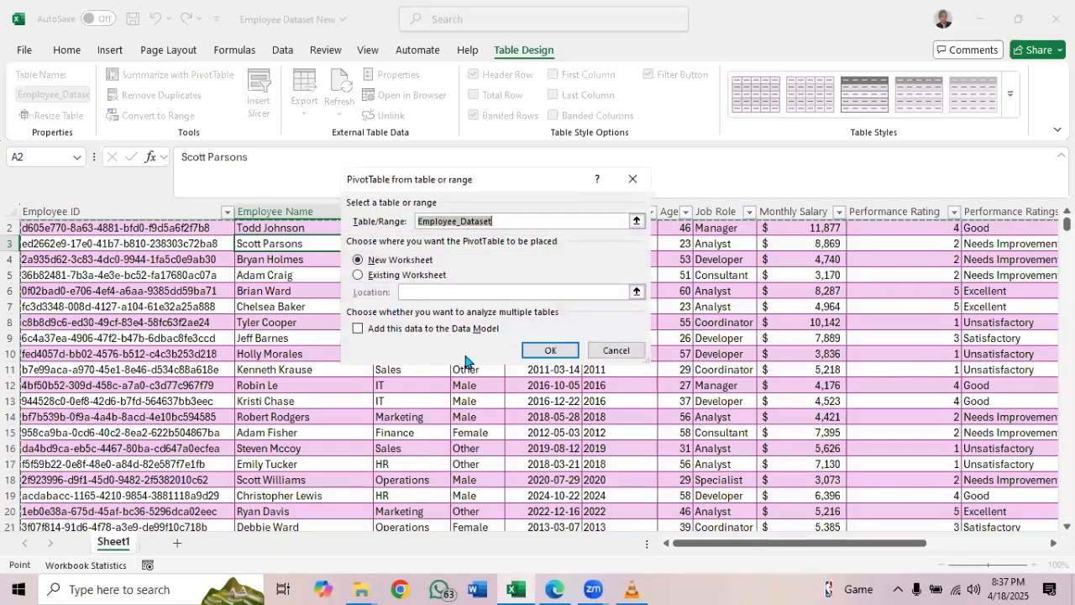
{"action": "left_click", "coordinate": [551, 351]}
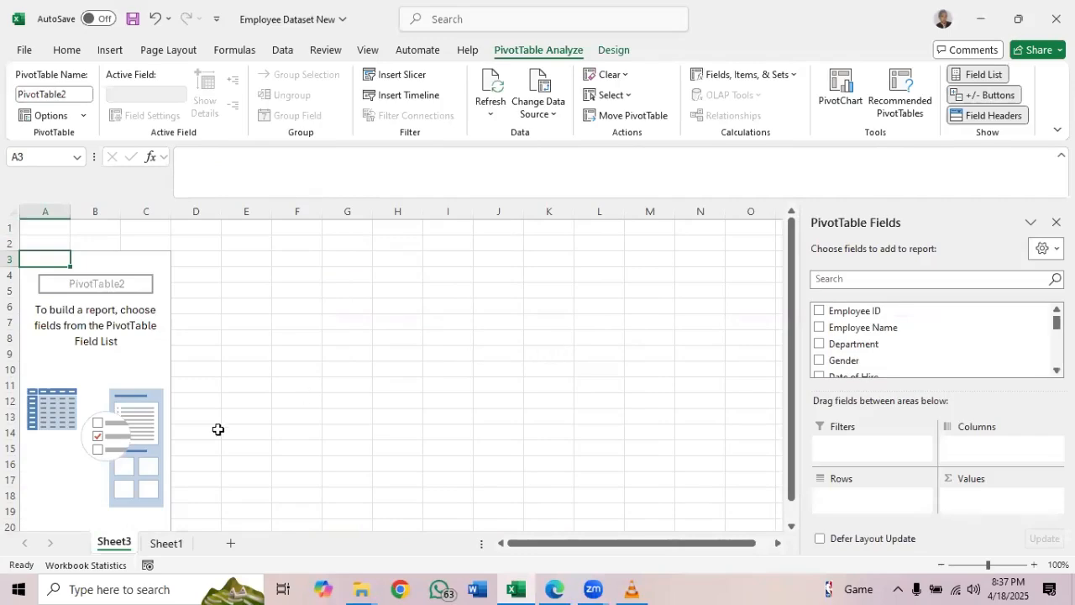
Examine the Employee ID and Employee Name columns on Sheet1 to compare them as unique identifiers for counting employees
{"action": "left_click", "coordinate": [165, 544]}
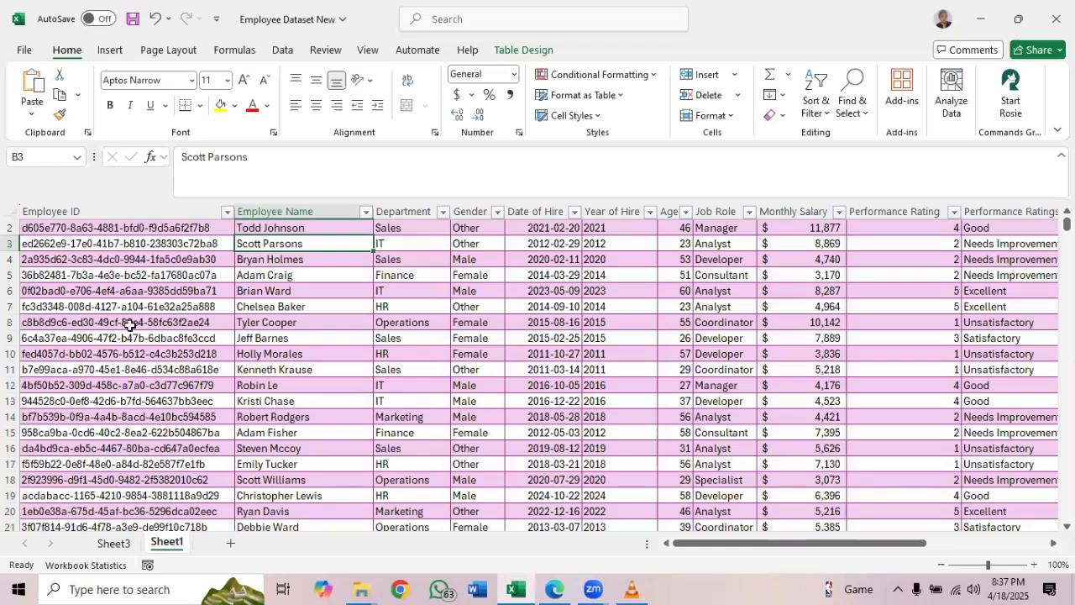
{"action": "left_click", "coordinate": [148, 205]}
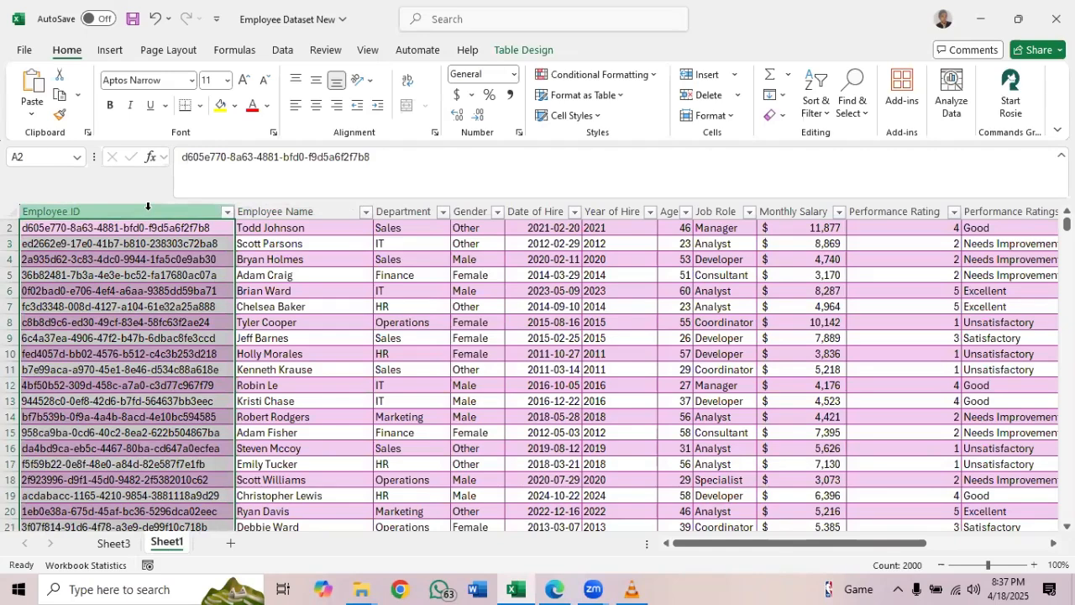
{"action": "left_click", "coordinate": [336, 260]}
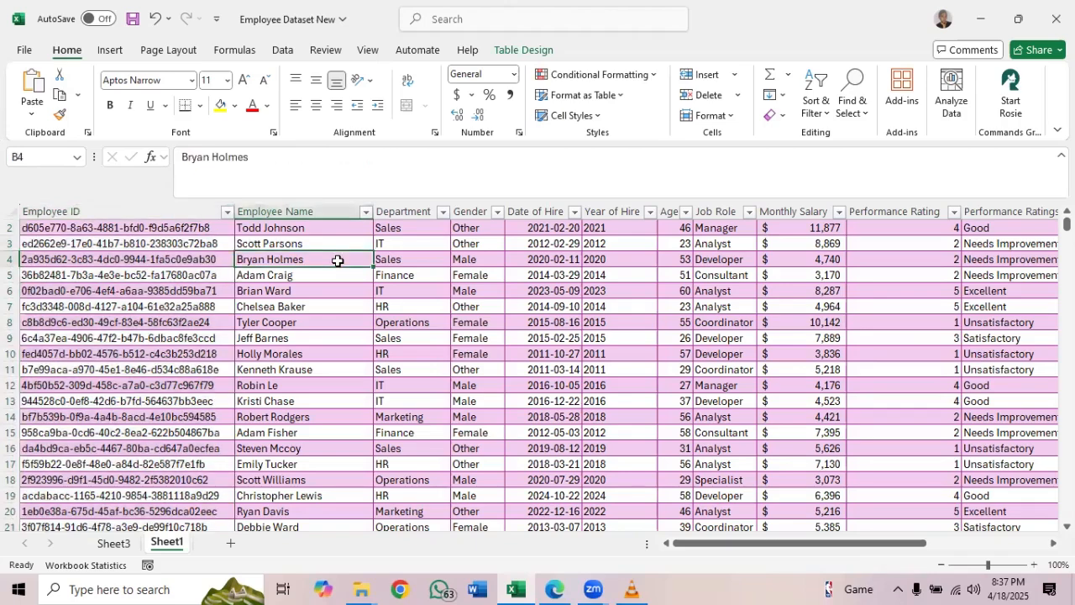
{"action": "left_click", "coordinate": [208, 229]}
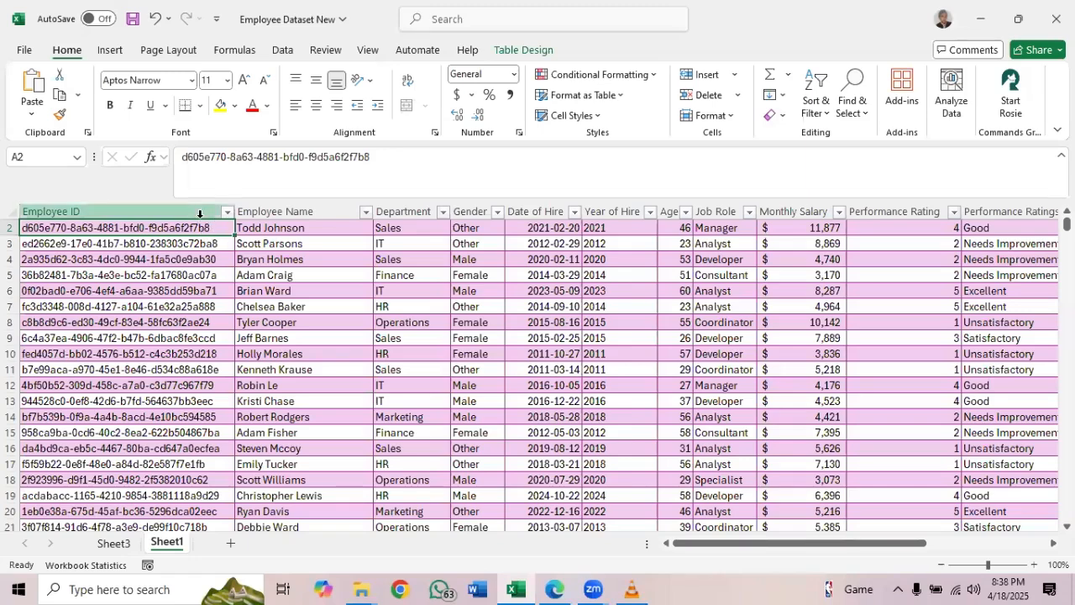
{"action": "left_click", "coordinate": [196, 213]}
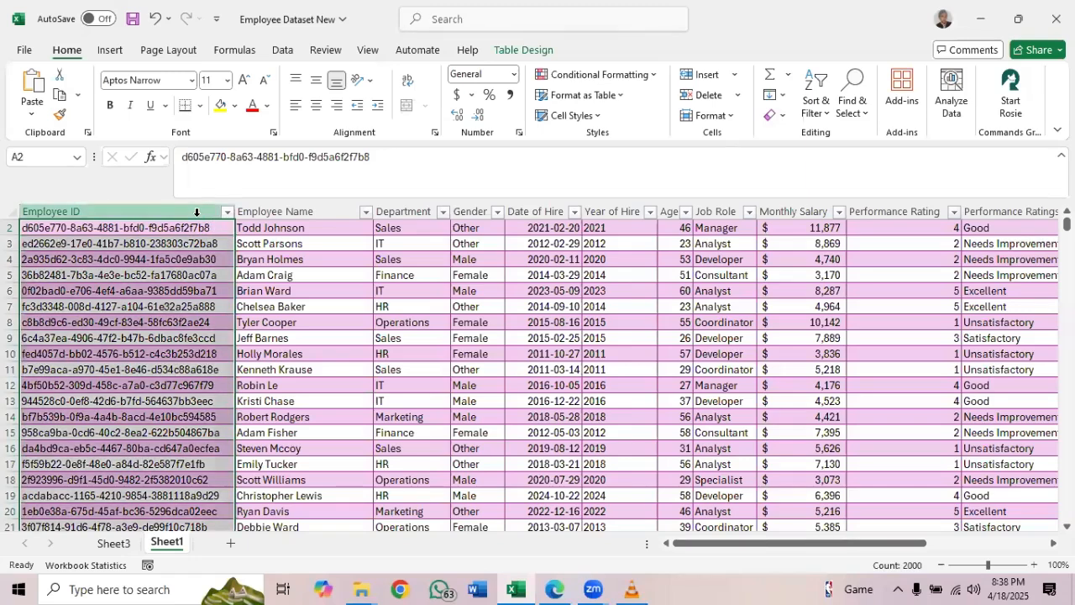
{"action": "left_click", "coordinate": [281, 212]}
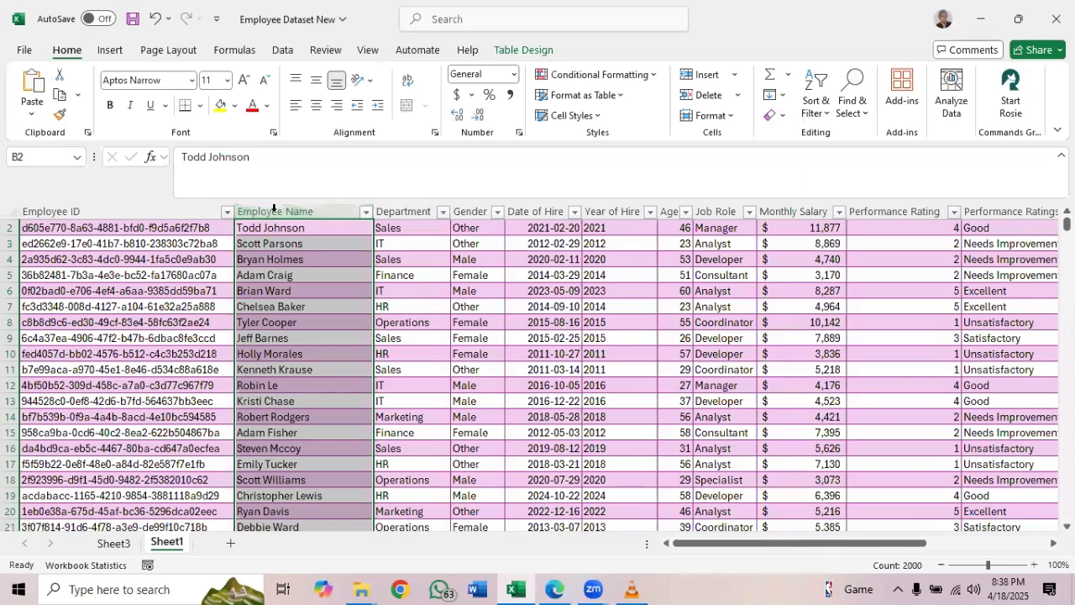
{"action": "left_click", "coordinate": [272, 208]}
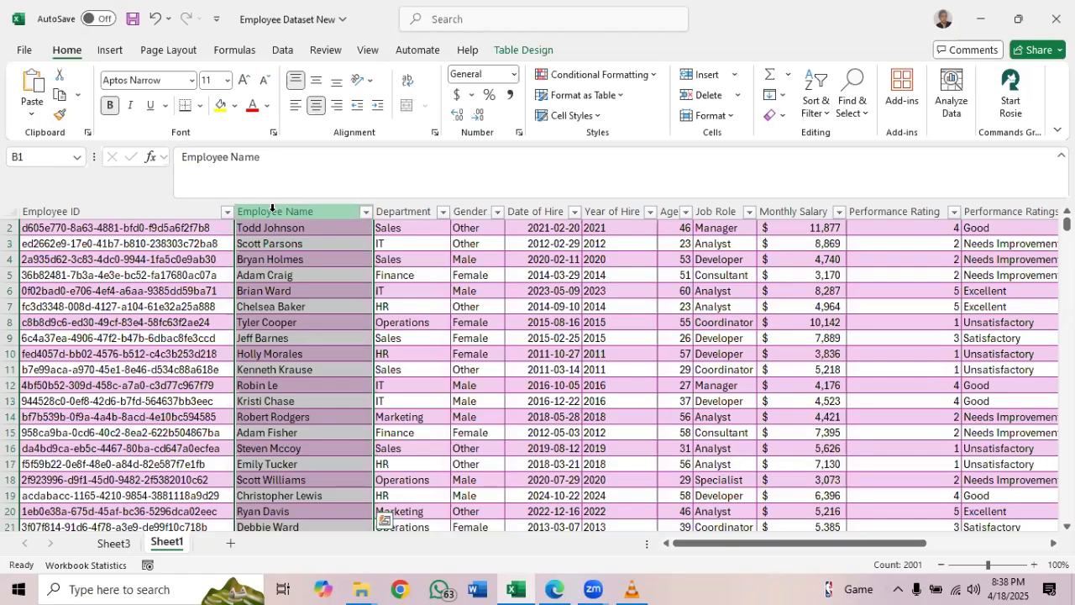
{"action": "left_click", "coordinate": [175, 212]}
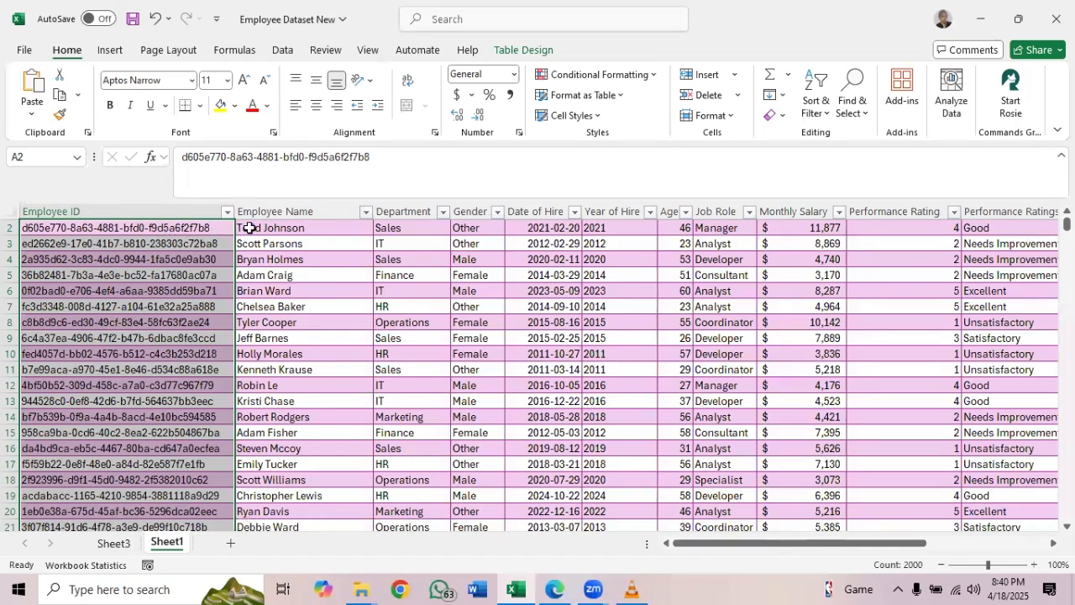
{"action": "left_click", "coordinate": [148, 201]}
{"action": "left_click", "coordinate": [172, 209]}
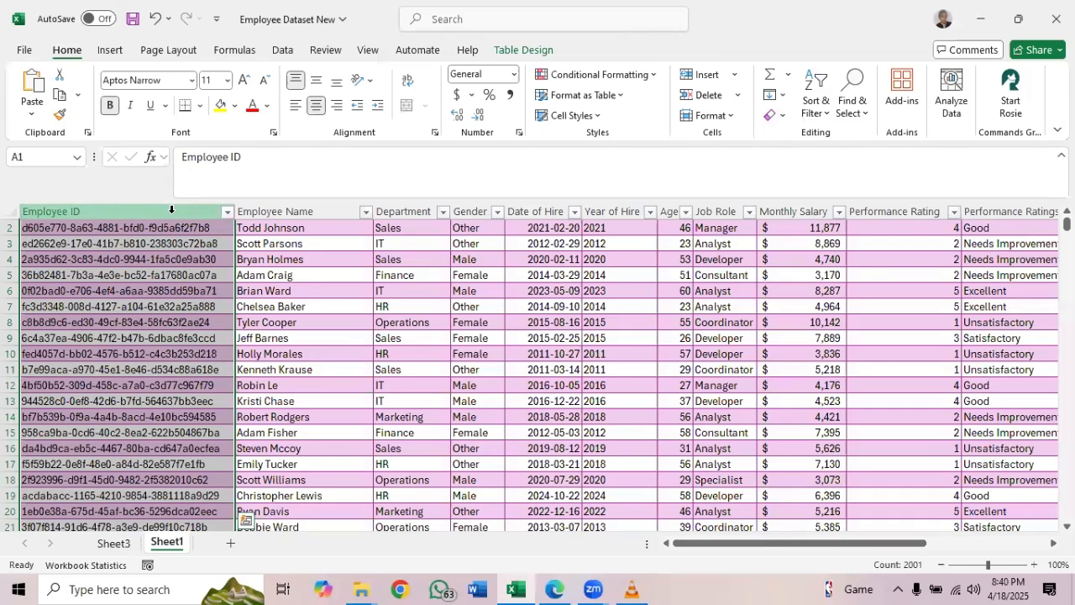
Run Remove Duplicates on the Employee_Dataset table, checking only the Employee ID column
{"action": "left_click", "coordinate": [518, 55]}
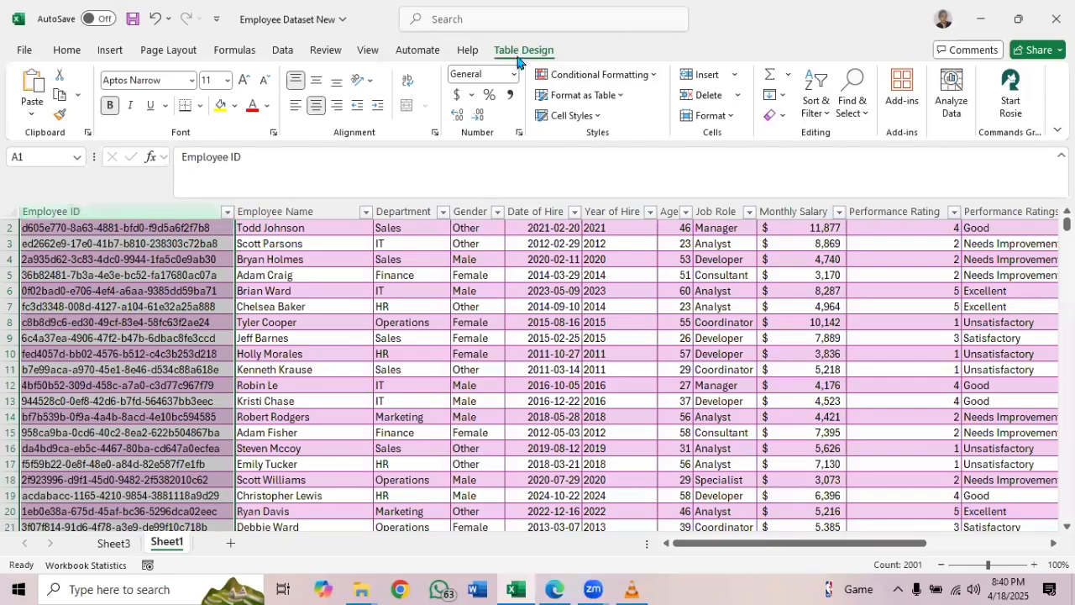
{"action": "left_click", "coordinate": [273, 243]}
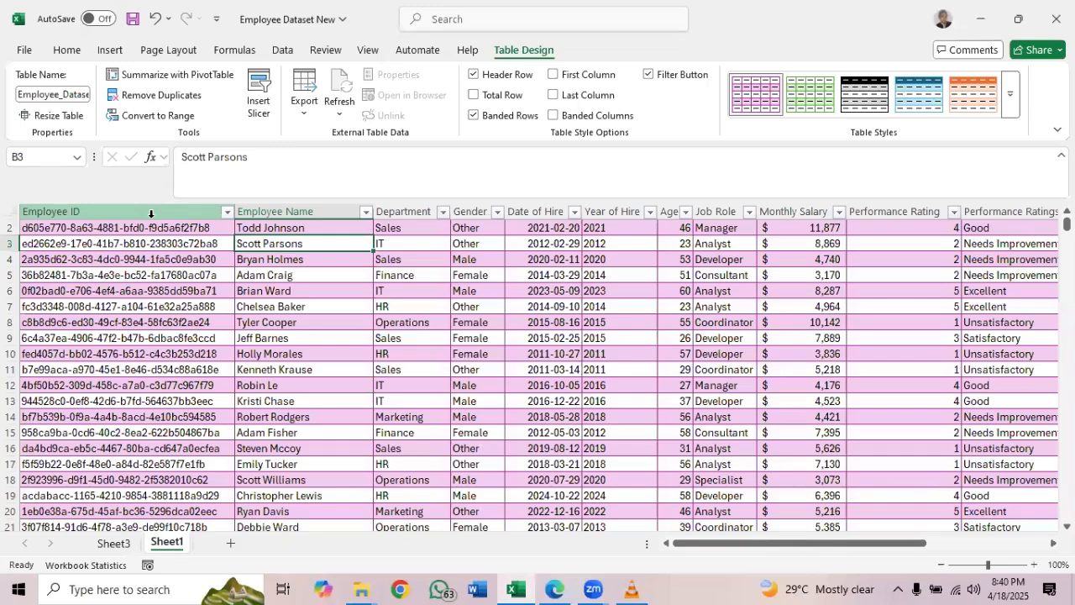
{"action": "left_click", "coordinate": [162, 98]}
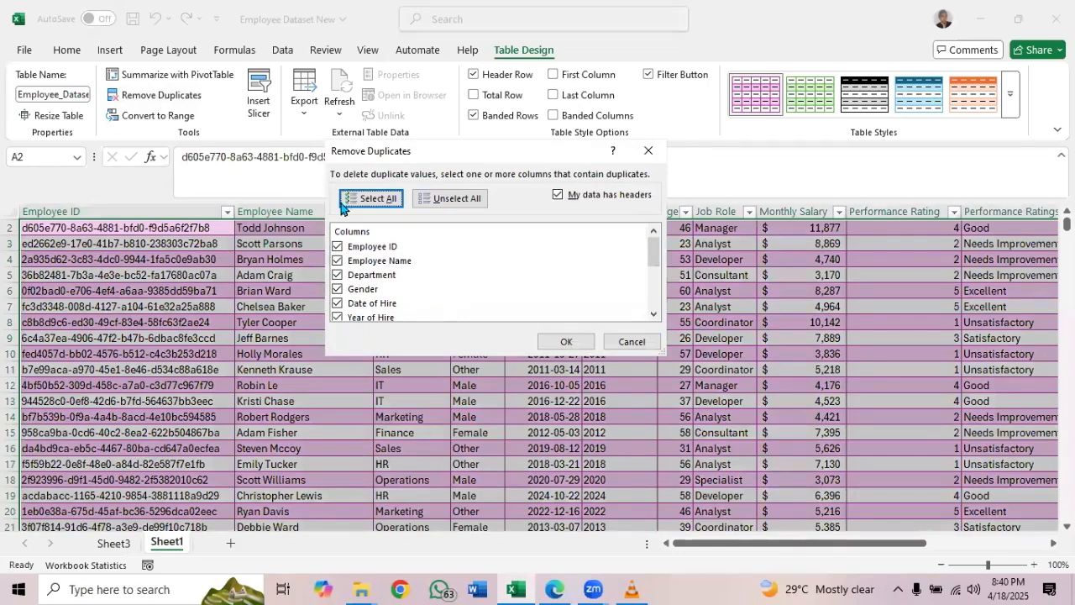
{"action": "left_click", "coordinate": [434, 206]}
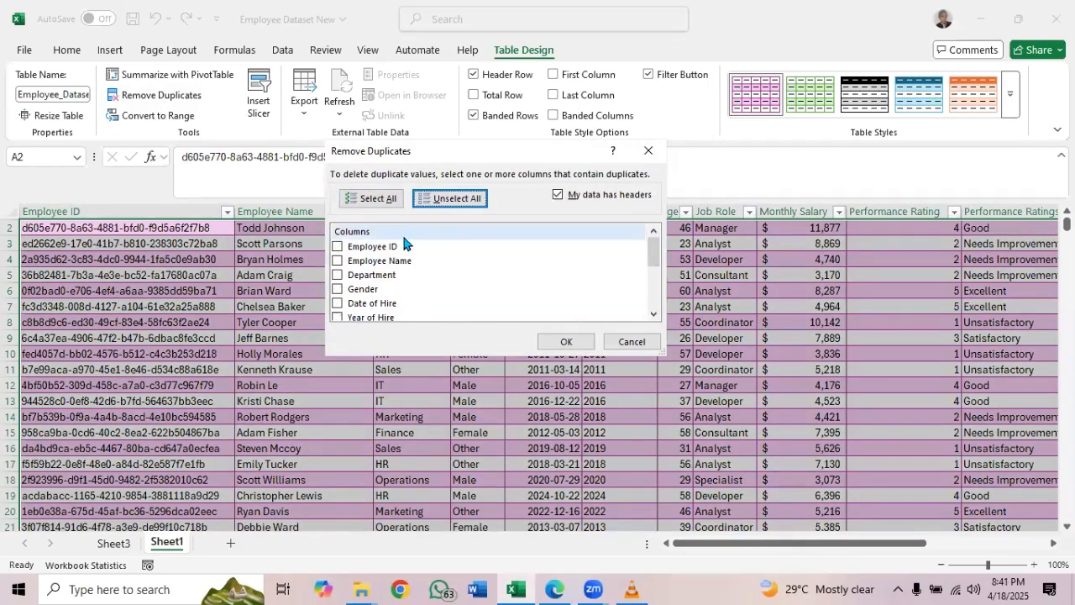
{"action": "left_click", "coordinate": [337, 247]}
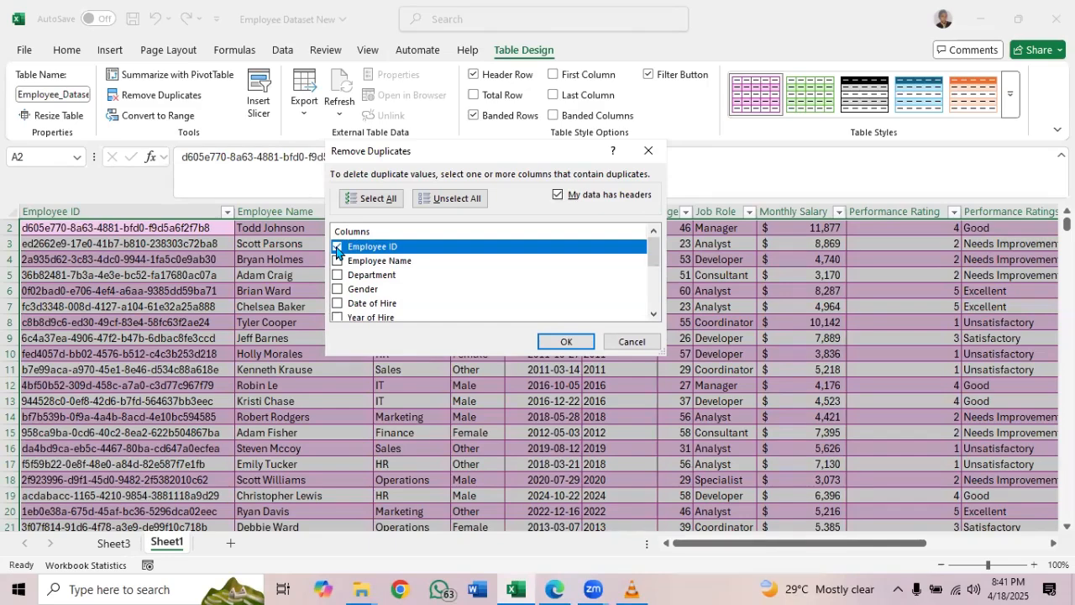
{"action": "left_click", "coordinate": [567, 343]}
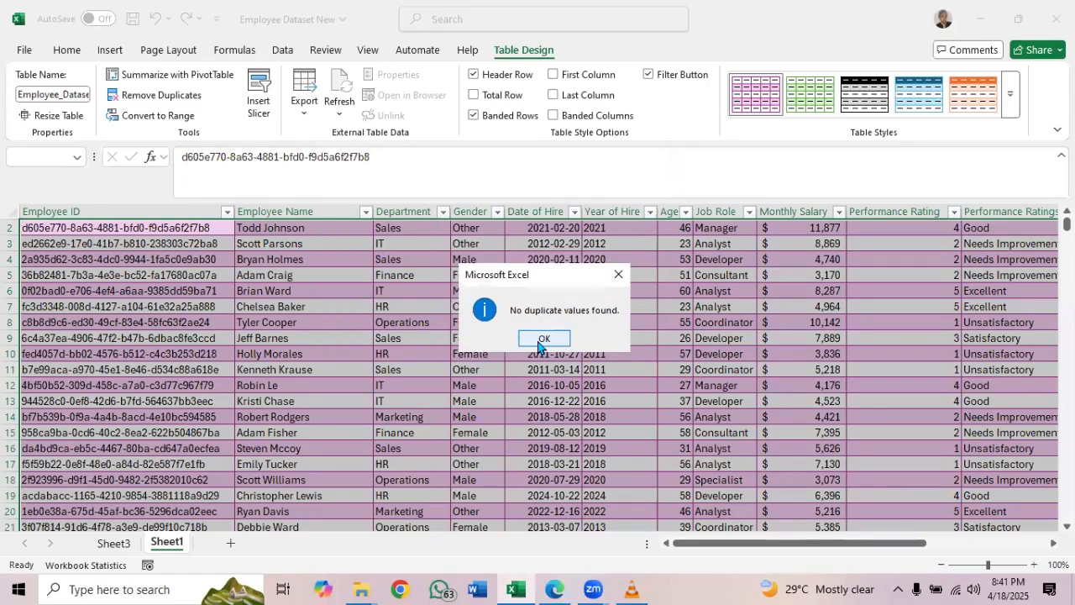
{"action": "left_click", "coordinate": [539, 340]}
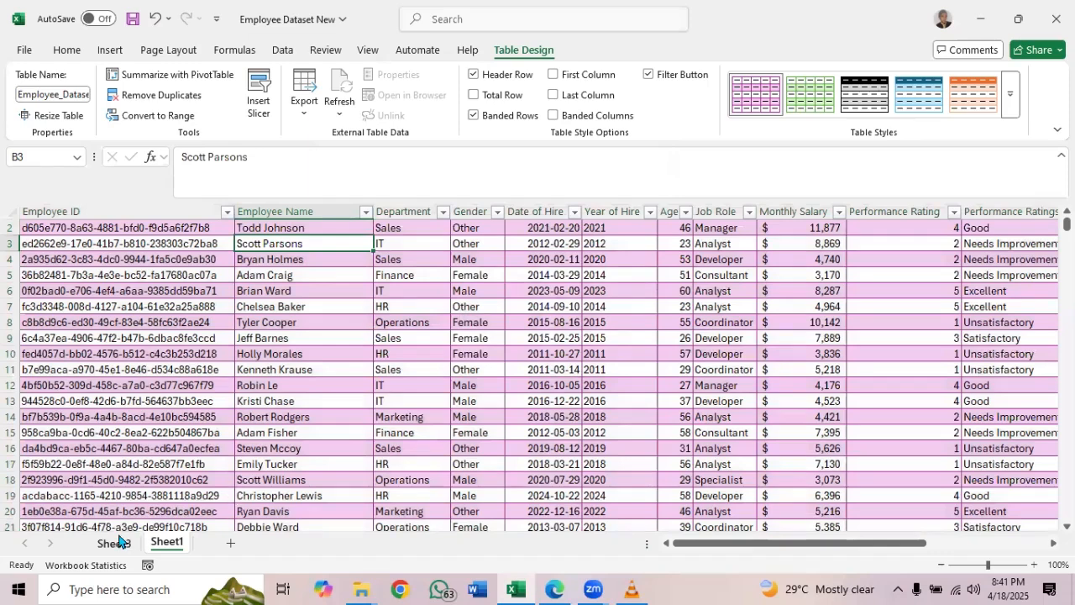
Add Employee ID as a counted value to the empty PivotTable on Sheet3
{"action": "left_click", "coordinate": [114, 543]}
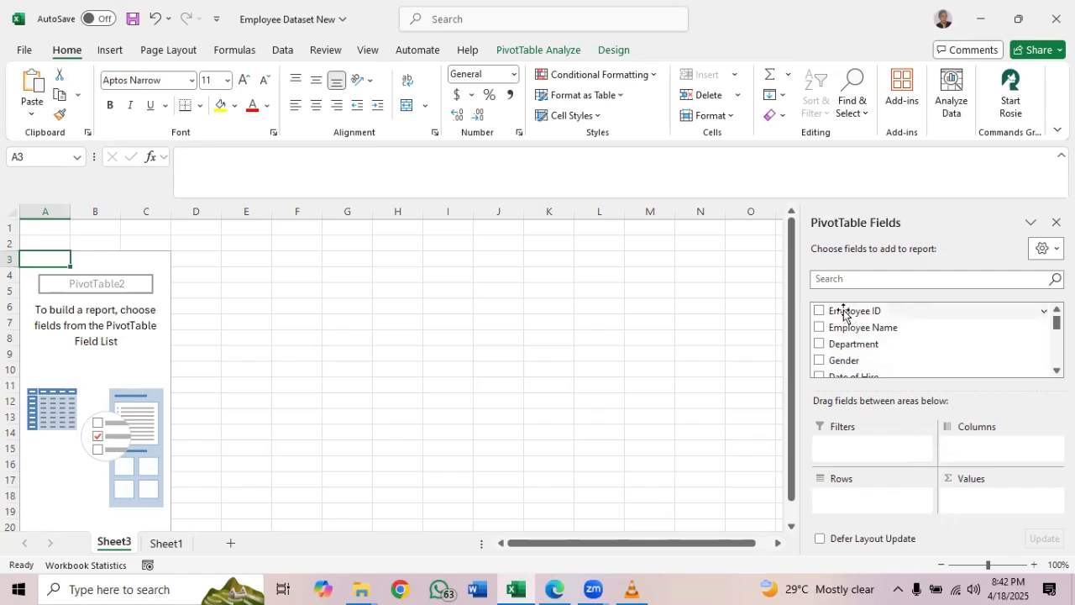
{"action": "left_click_drag", "start_coordinate": [844, 315], "coordinate": [977, 502]}
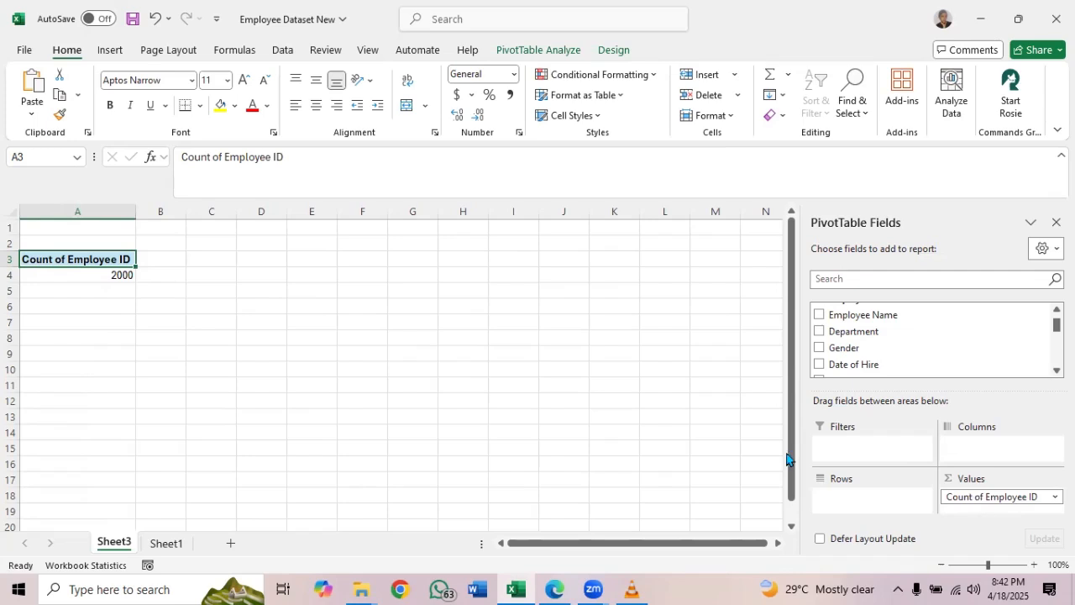
Compare the PivotTable's employee count with the number of entries in the Employee ID column on Sheet1
{"action": "left_click", "coordinate": [110, 281]}
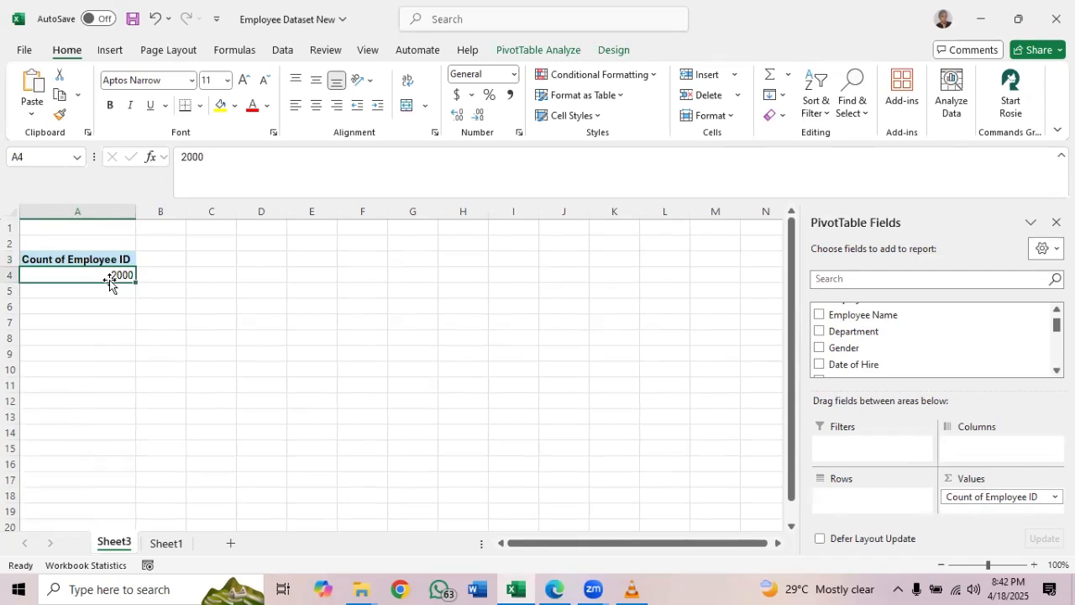
{"action": "left_click", "coordinate": [167, 544]}
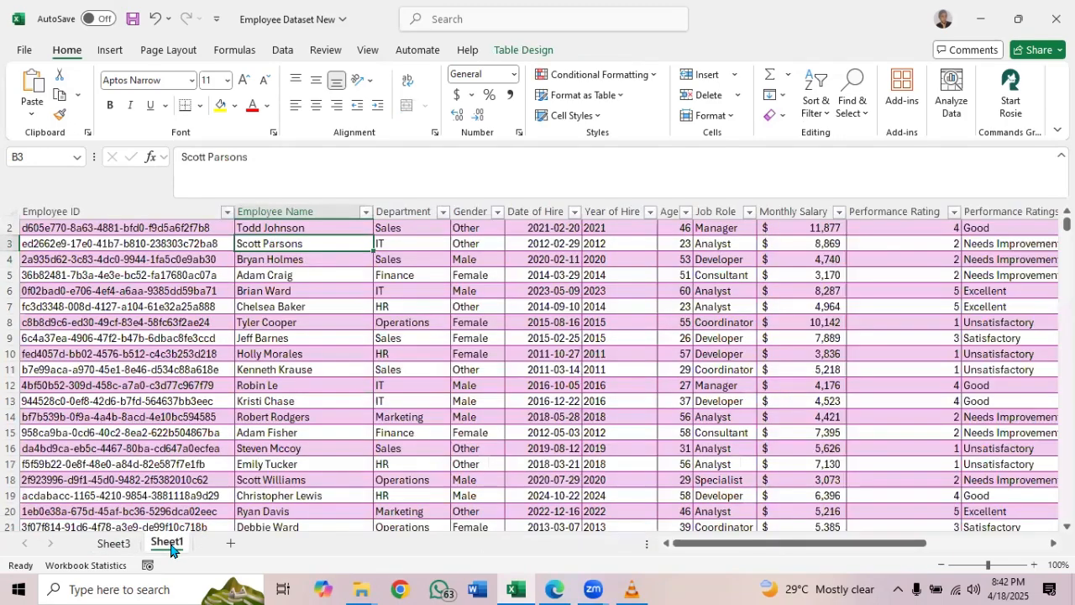
{"action": "left_click", "coordinate": [142, 205]}
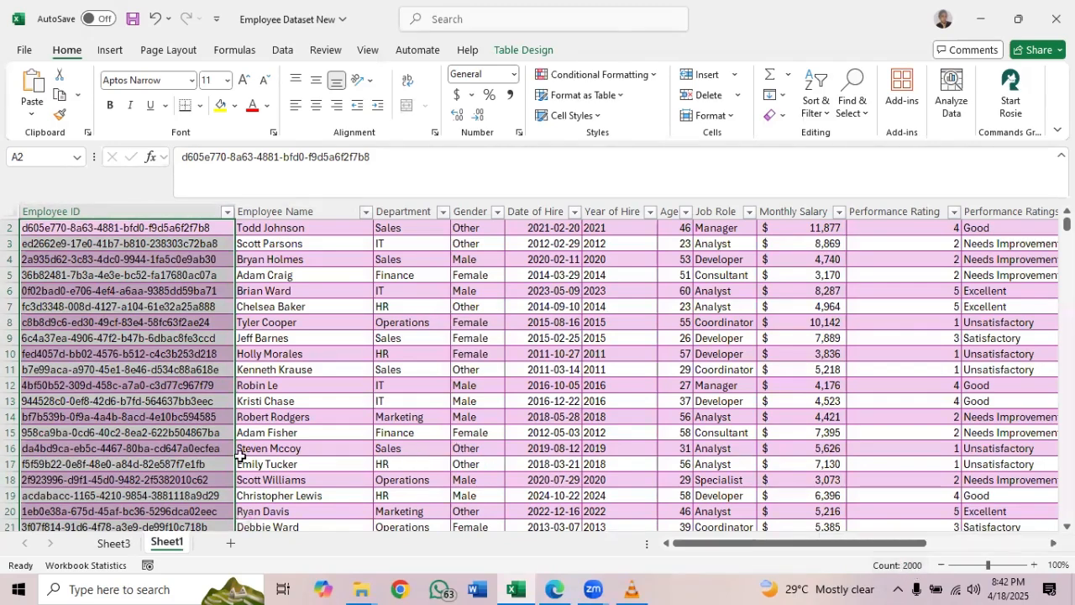
Rename the Sheet3 worksheet holding the employee count PivotTable as "Count Of employees"
{"action": "left_click", "coordinate": [114, 544]}
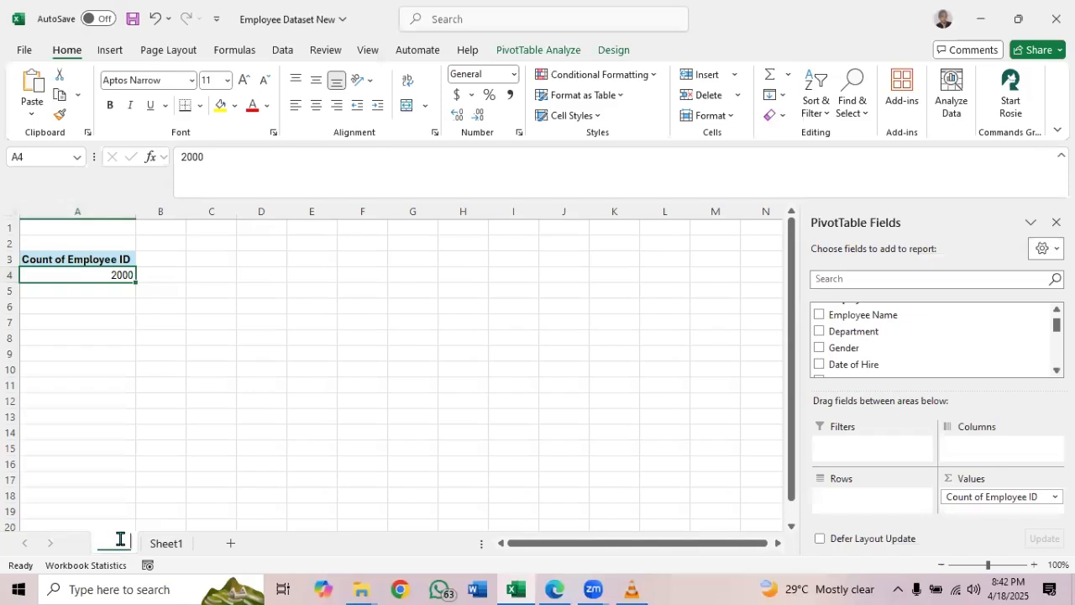
{"action": "double_click", "coordinate": [114, 543]}
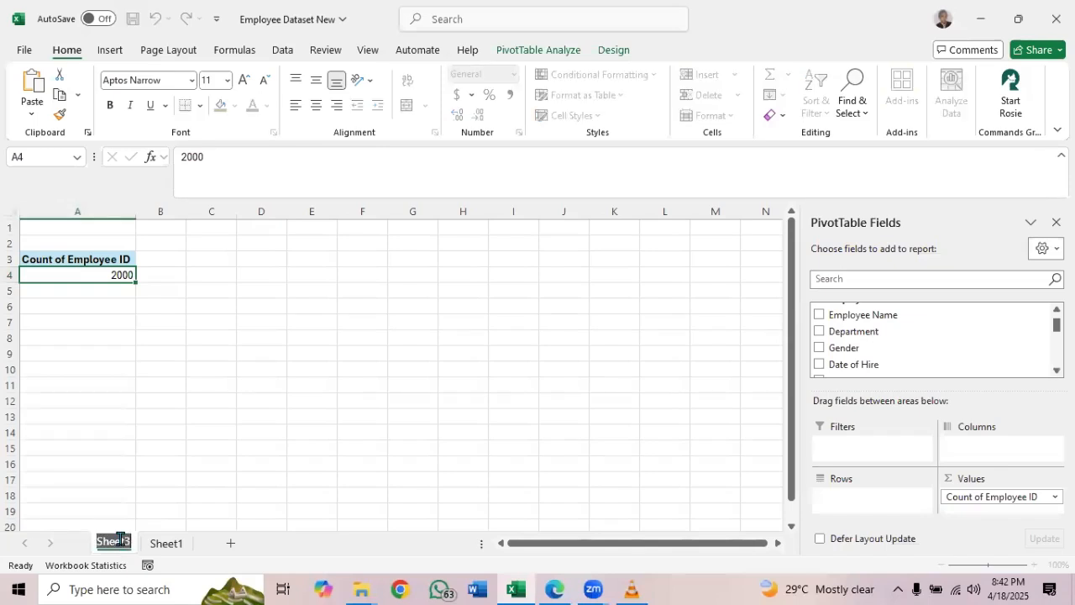
{"action": "type", "text": "Count"}
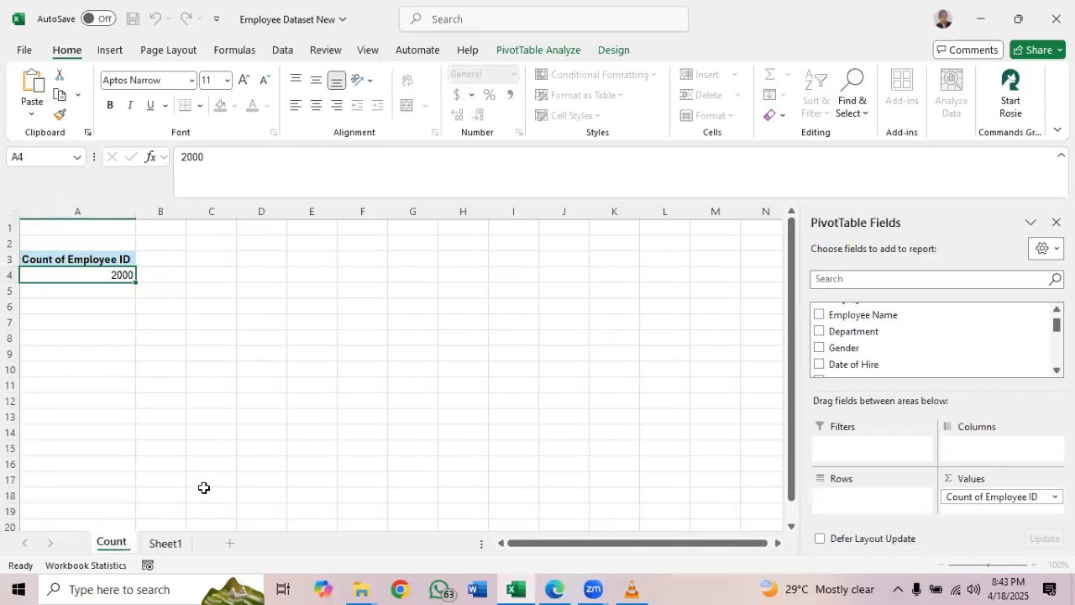
{"action": "type", "text": " O"}
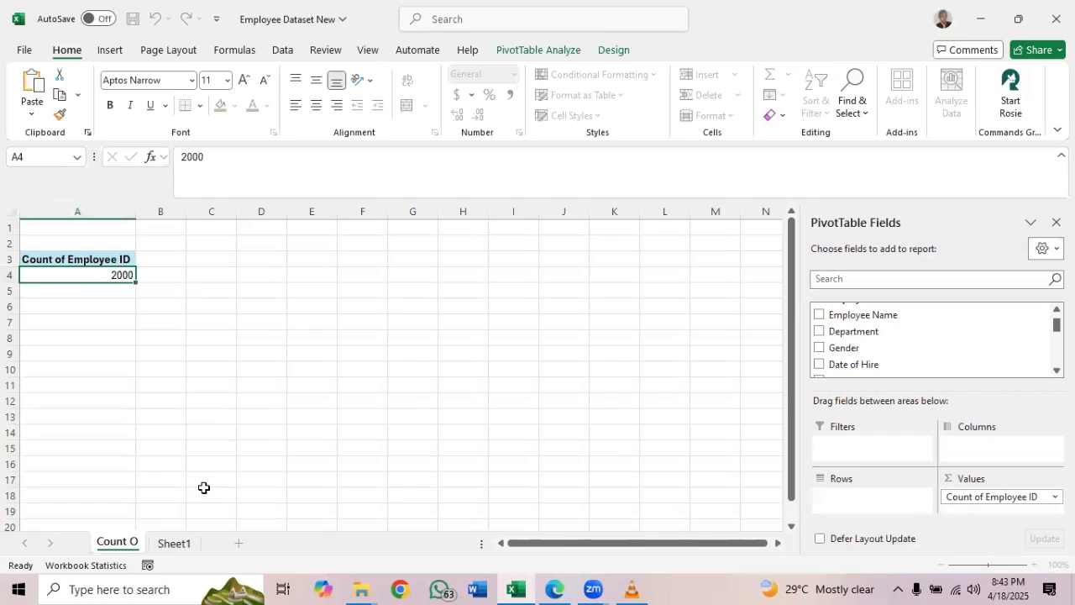
{"action": "type", "text": "f employees"}
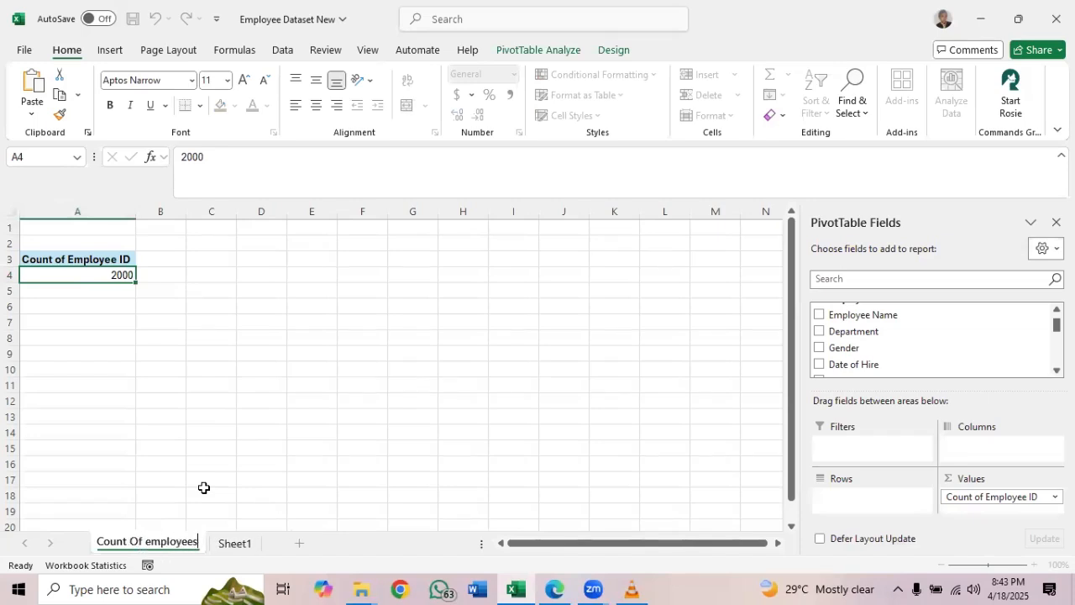
{"action": "key", "text": "Return"}
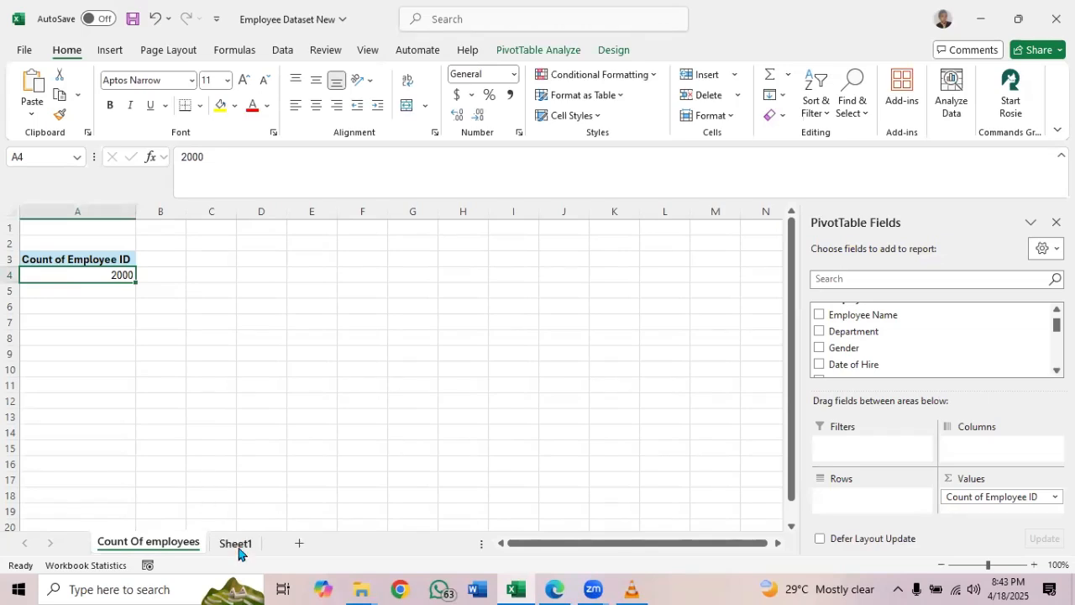
Check the analysis list PDF, and summarize the Employee_Dataset table on Sheet1 with another PivotTable on a new worksheet
{"action": "left_click", "coordinate": [556, 588]}
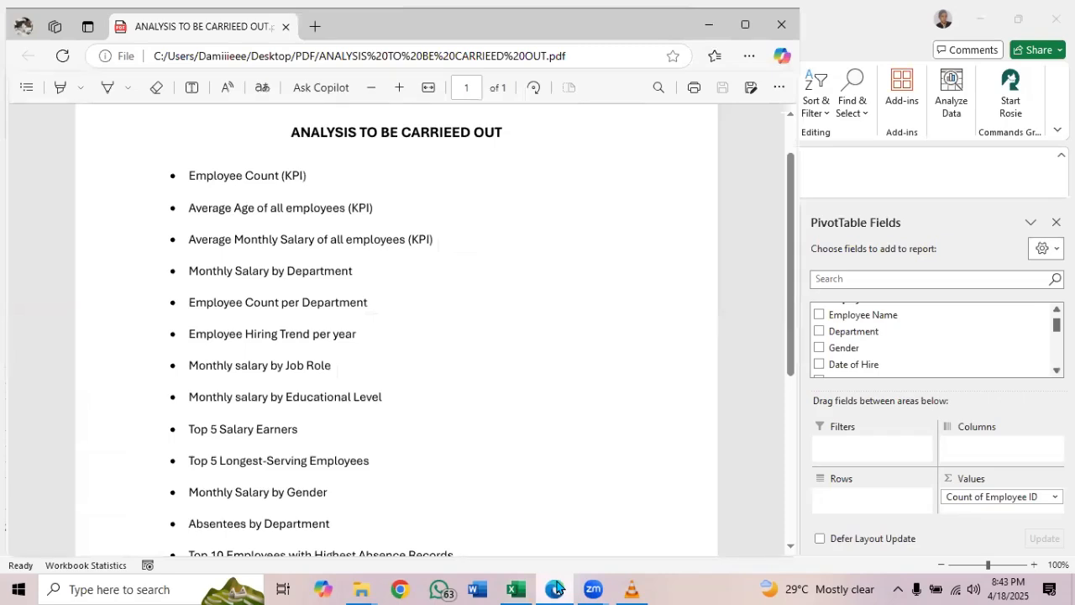
{"action": "left_click", "coordinate": [555, 589]}
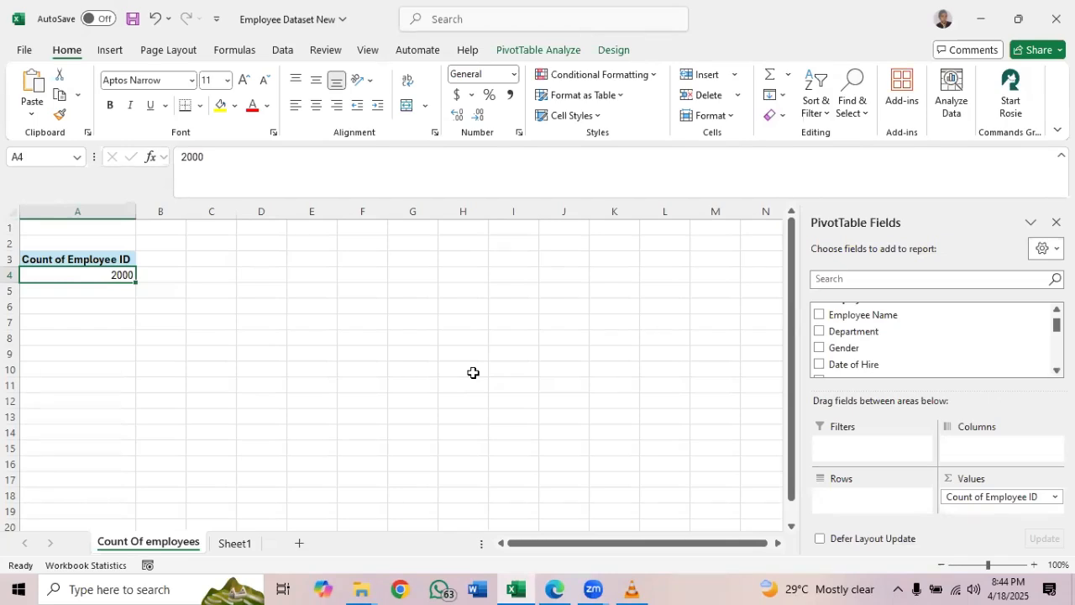
{"action": "left_click", "coordinate": [237, 546]}
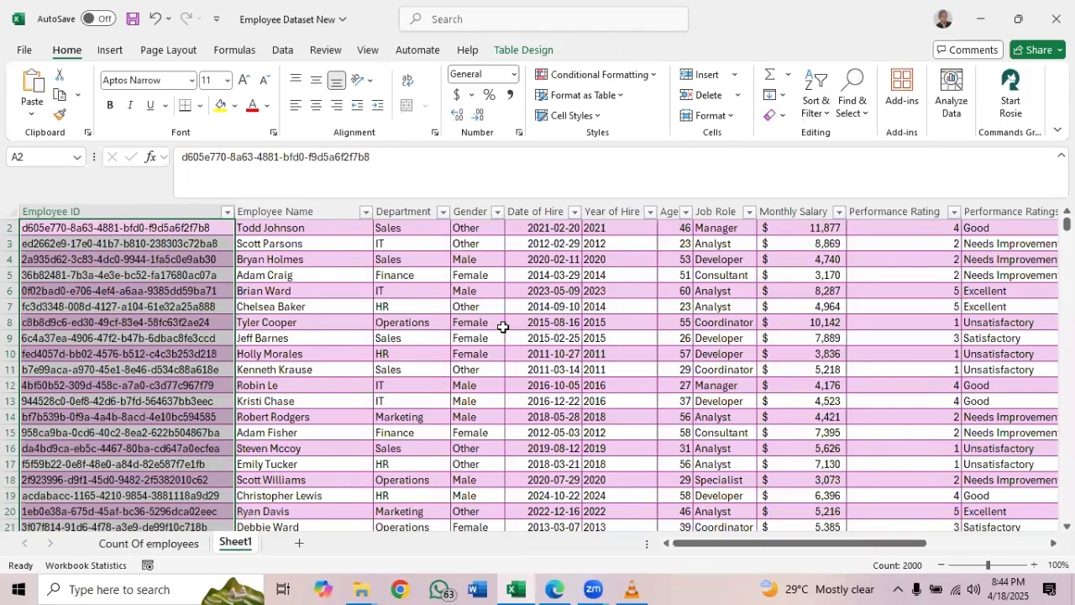
{"action": "left_click", "coordinate": [493, 296]}
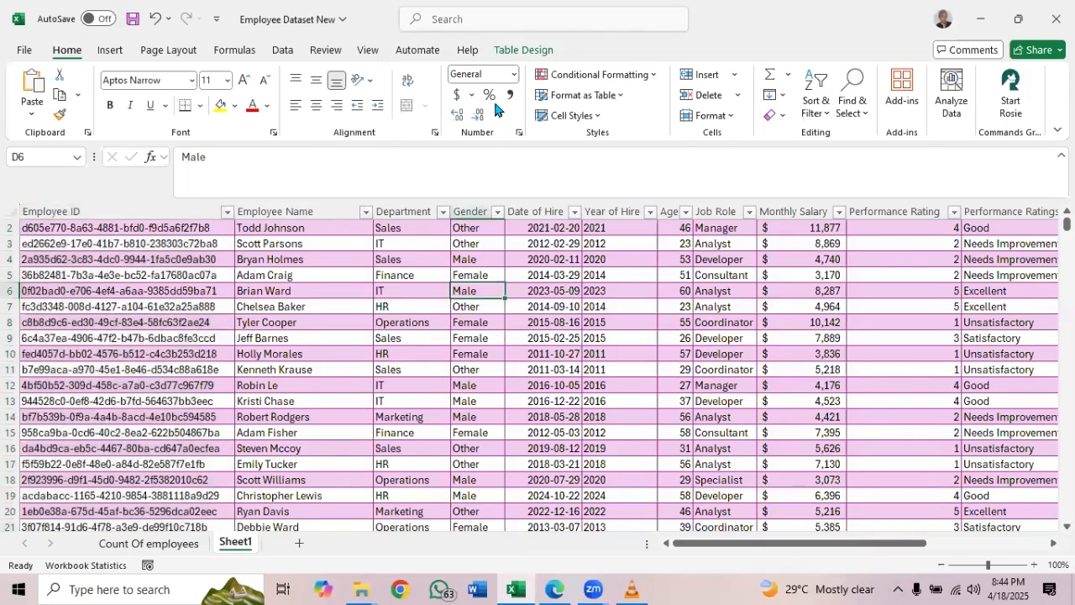
{"action": "left_click", "coordinate": [521, 51]}
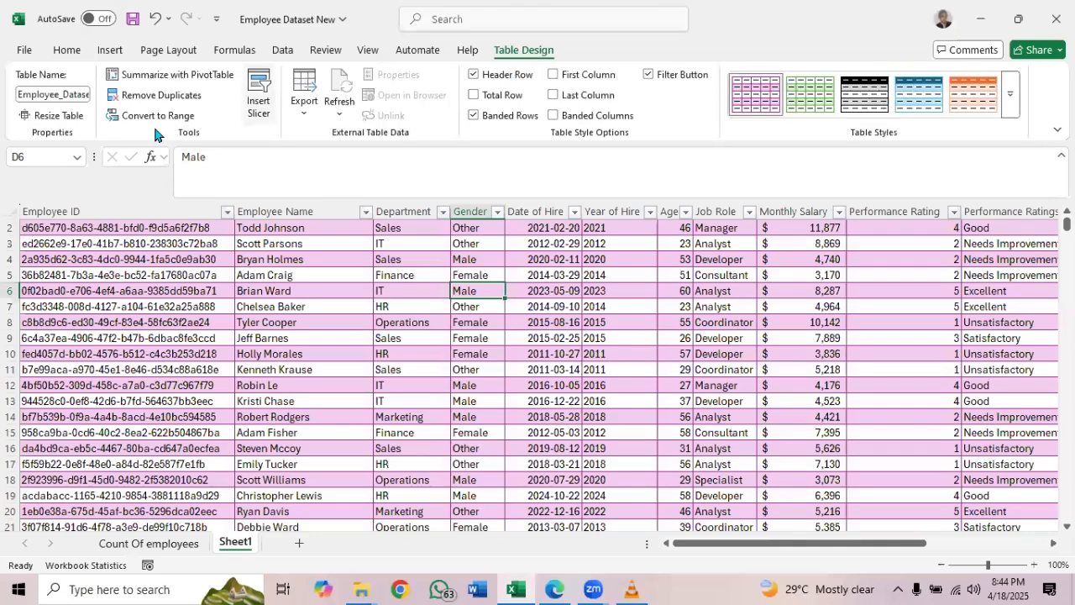
{"action": "left_click", "coordinate": [185, 81]}
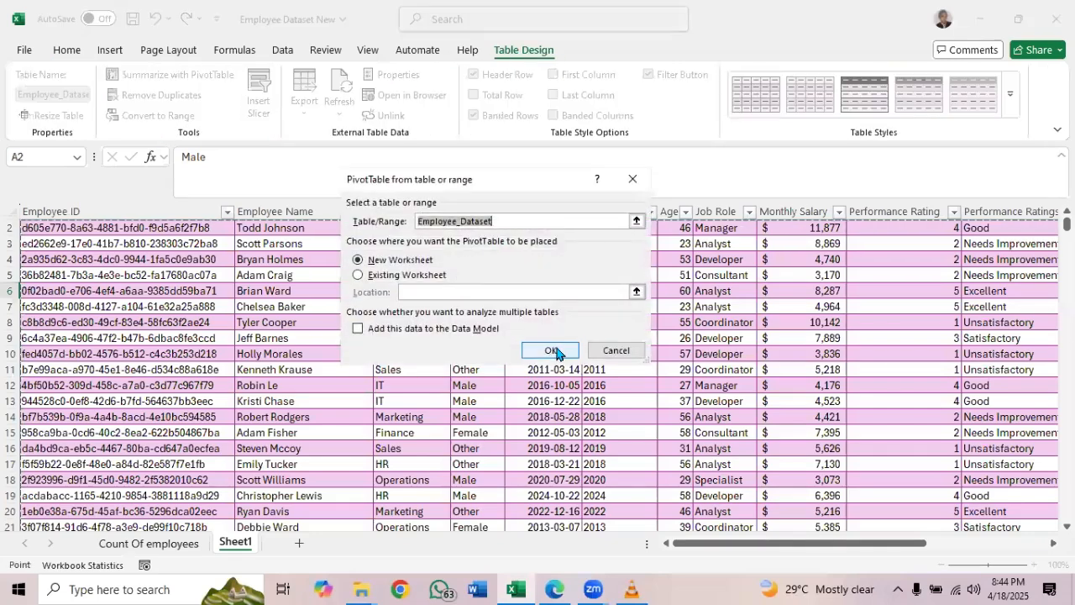
{"action": "left_click", "coordinate": [556, 349]}
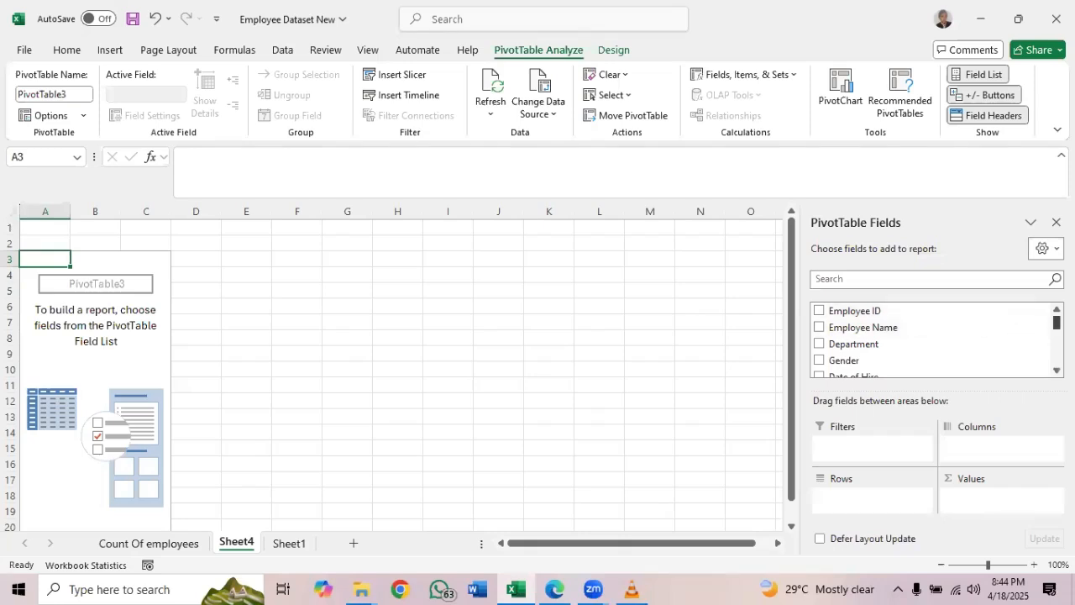
Add the Age field as a value in the empty PivotTable on Sheet4
{"action": "left_click_drag", "start_coordinate": [1056, 322], "coordinate": [1057, 337]}
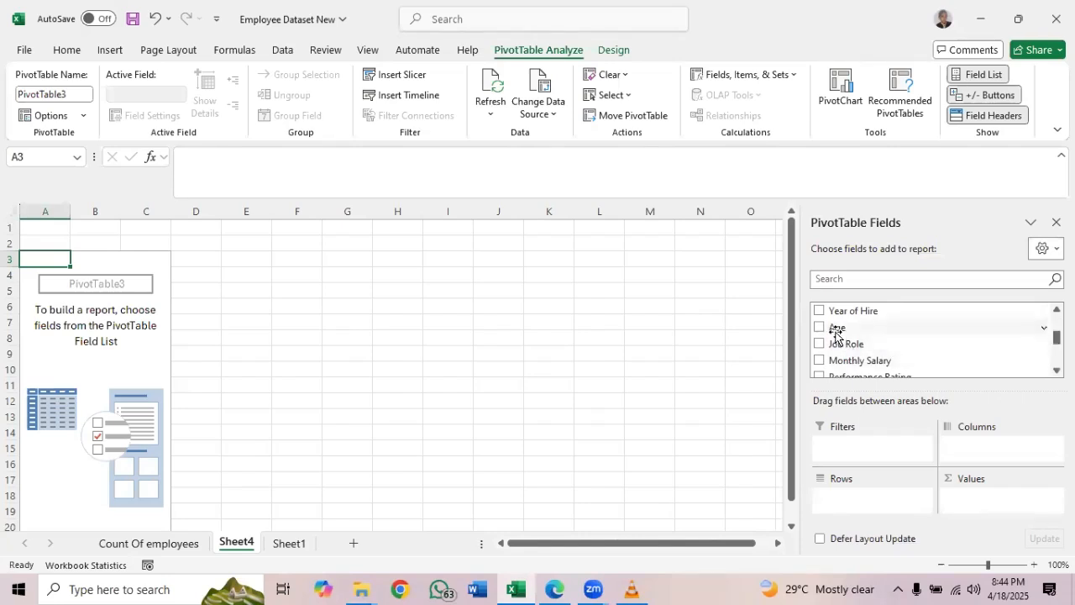
{"action": "left_click_drag", "start_coordinate": [835, 329], "coordinate": [968, 502]}
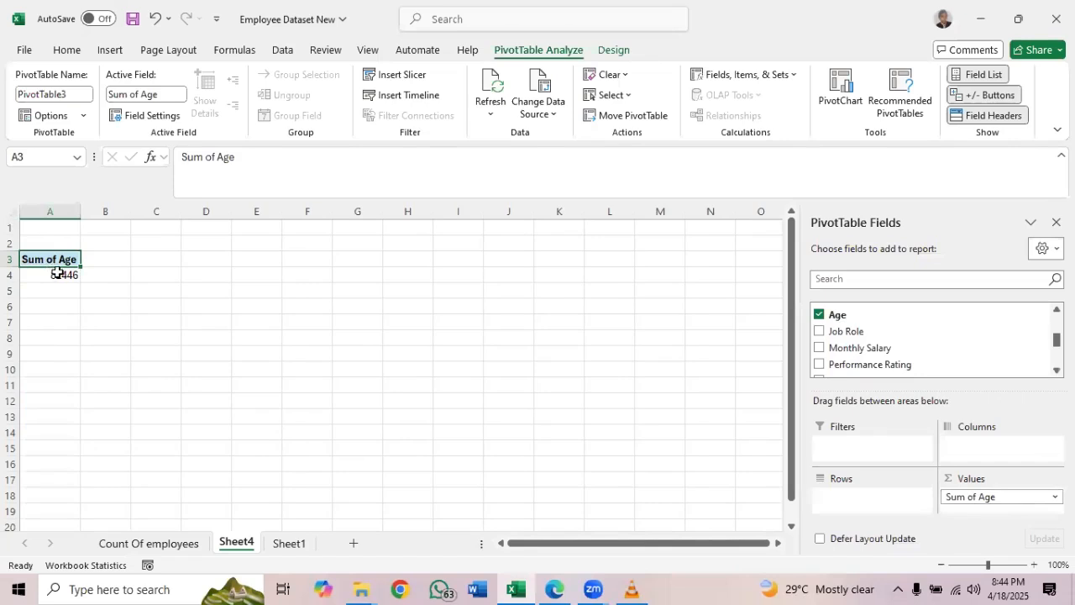
{"action": "mouse_move", "coordinate": [57, 276]}
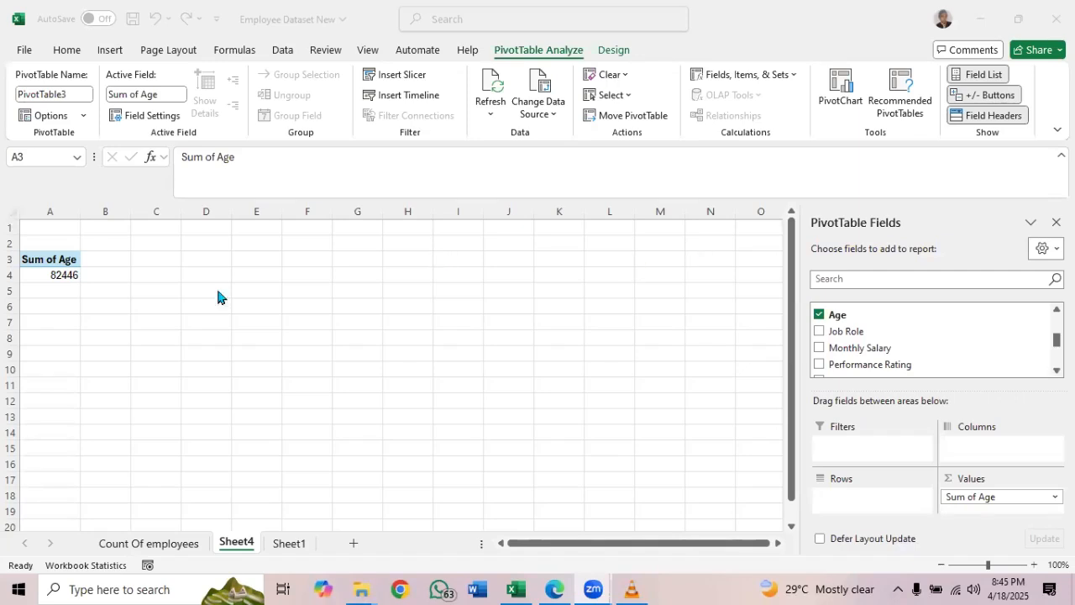
{"action": "left_click", "coordinate": [59, 273]}
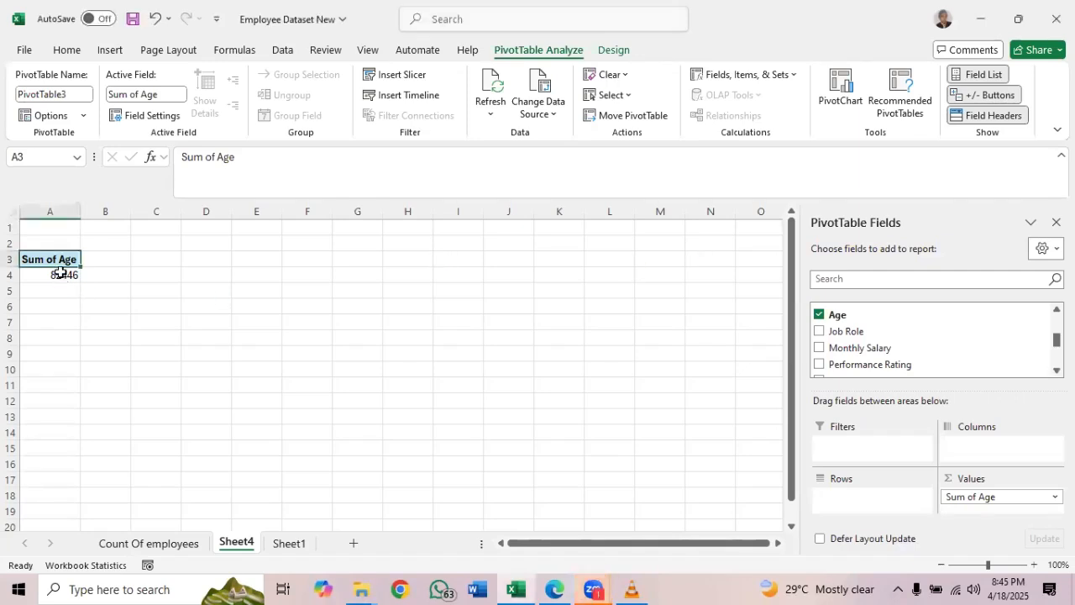
{"action": "right_click", "coordinate": [62, 275]}
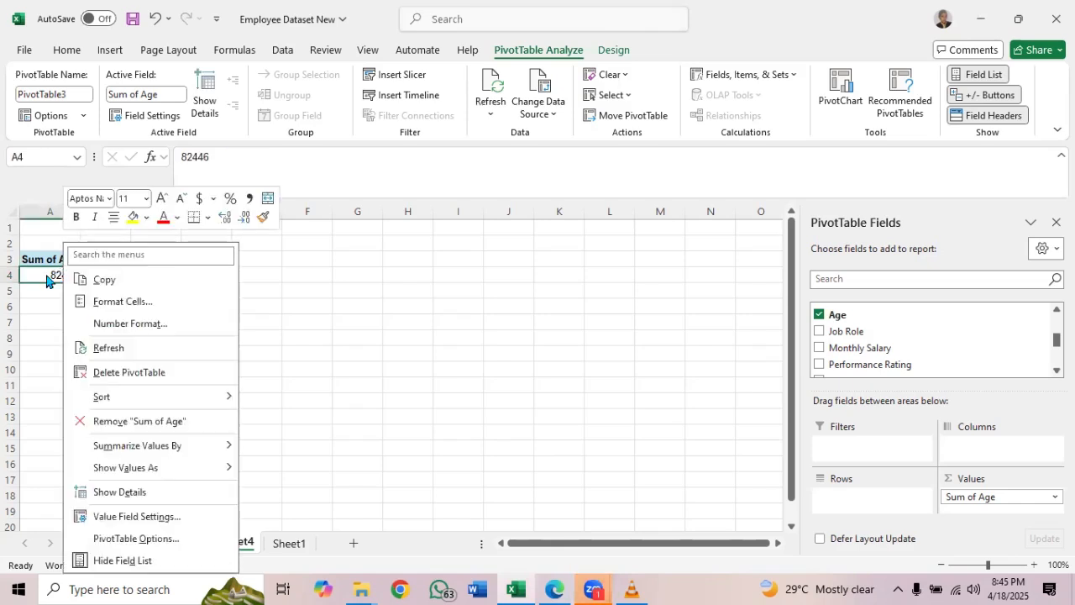
{"action": "left_click", "coordinate": [323, 289]}
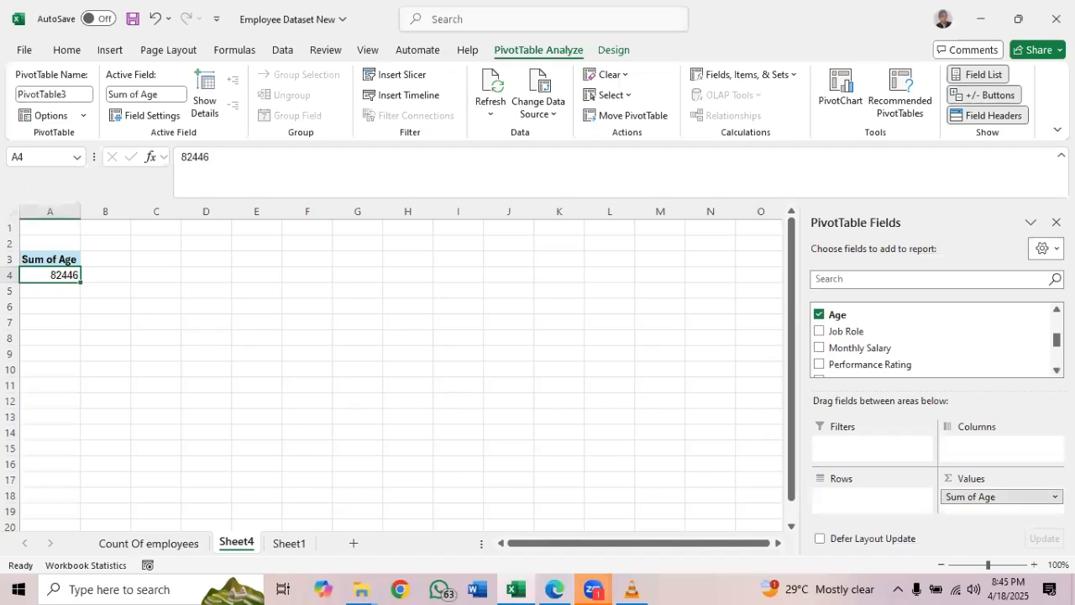
Change the Age value field's summary calculation to Average
{"action": "left_click", "coordinate": [1055, 497]}
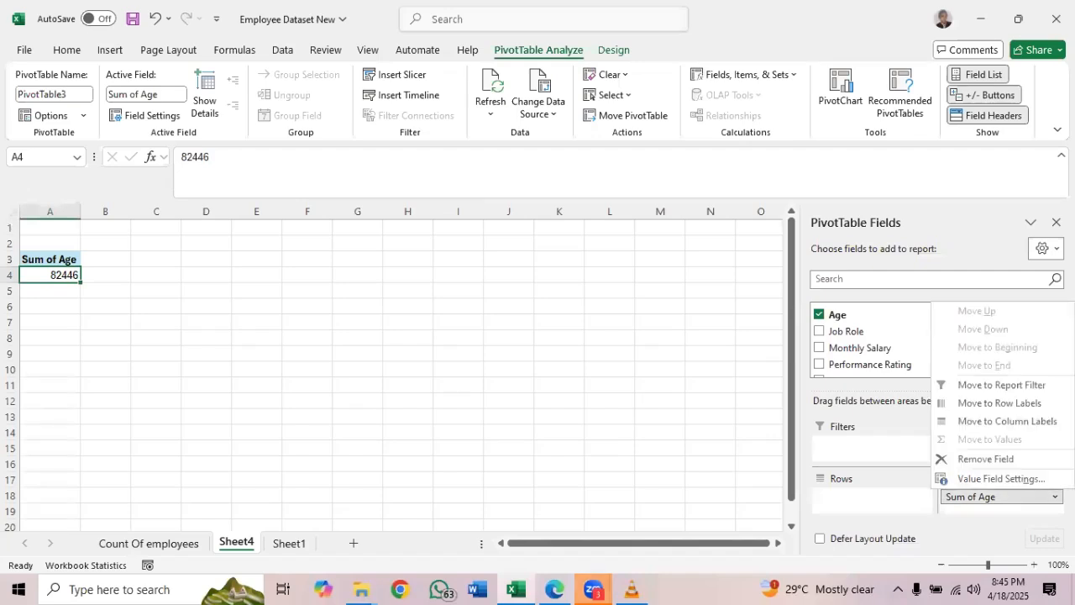
{"action": "left_click", "coordinate": [1010, 478]}
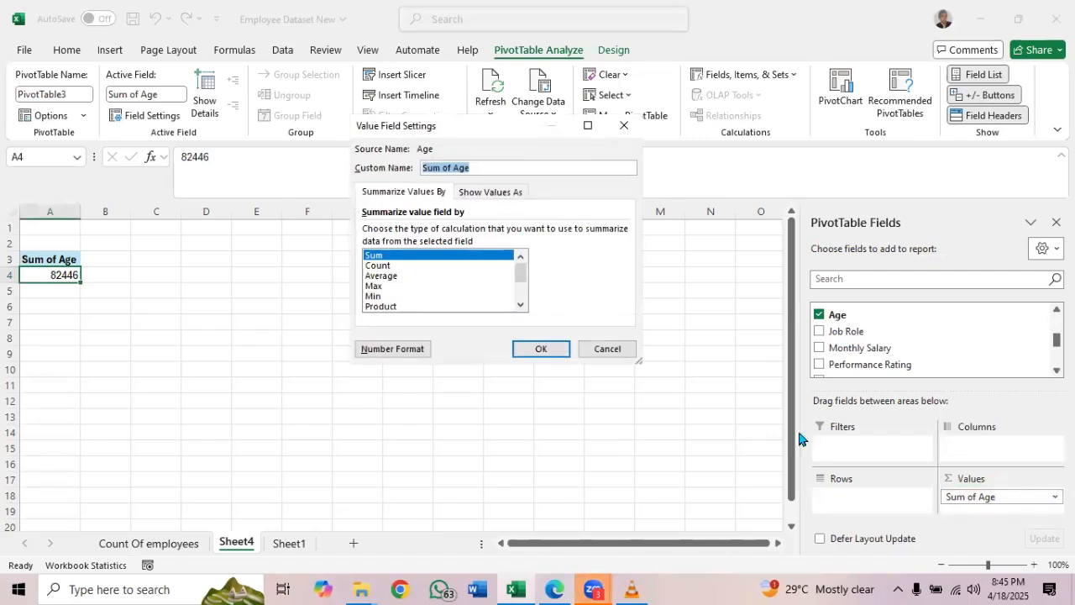
{"action": "left_click", "coordinate": [412, 277]}
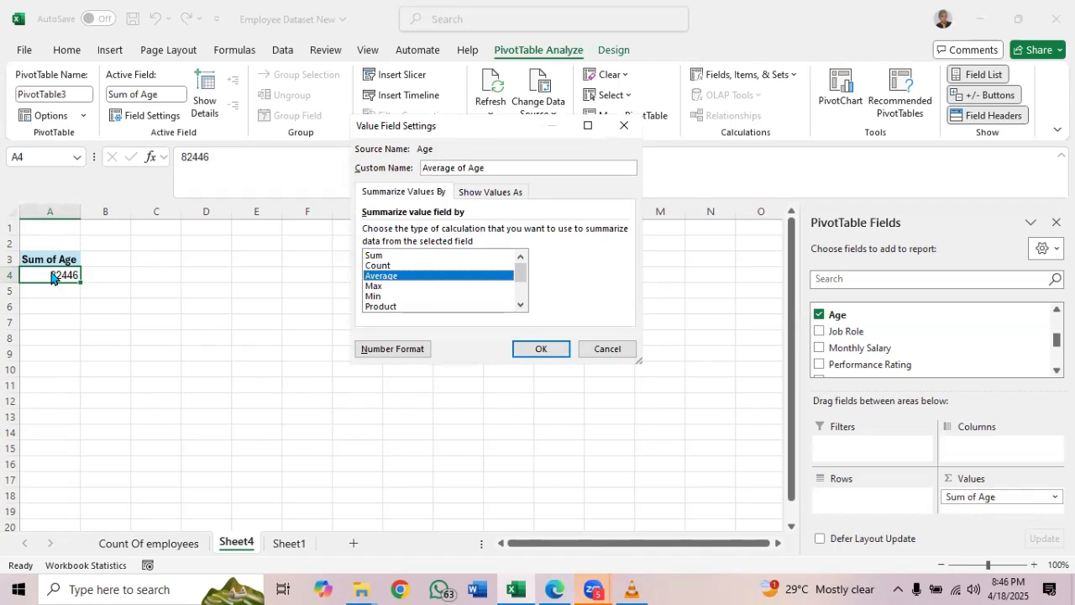
{"action": "left_click", "coordinate": [539, 347]}
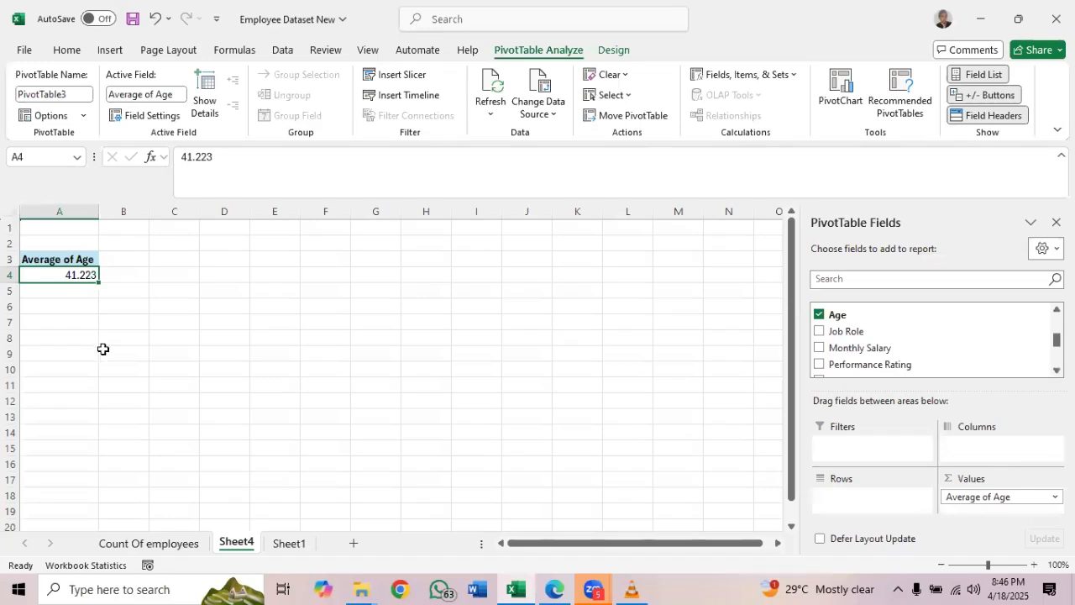
Rename the Sheet4 worksheet holding the average age PivotTable as "Avg age of employees"
{"action": "left_click", "coordinate": [286, 544]}
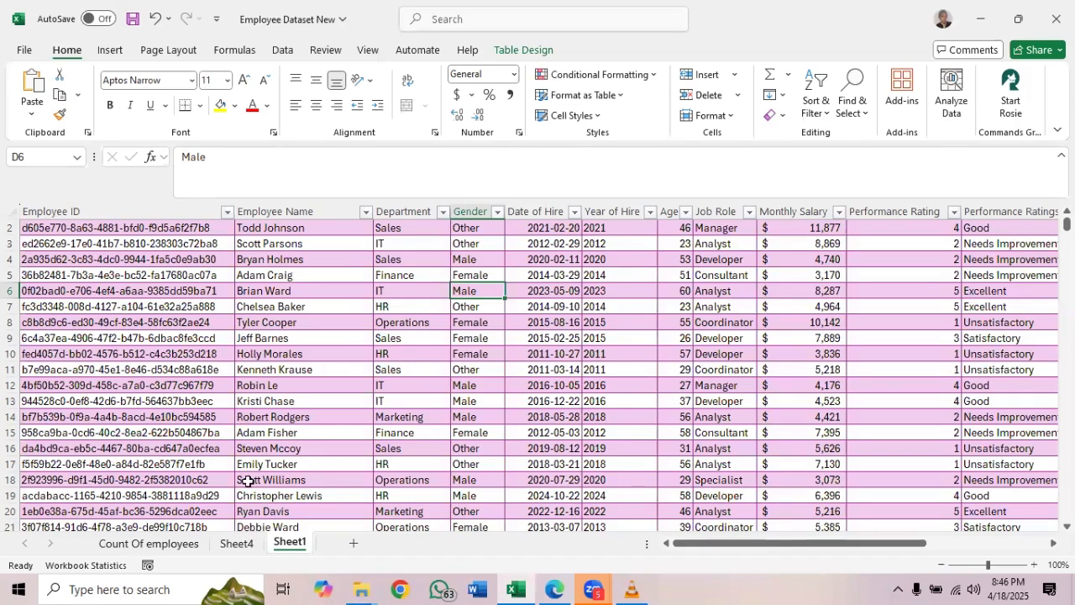
{"action": "left_click", "coordinate": [248, 543]}
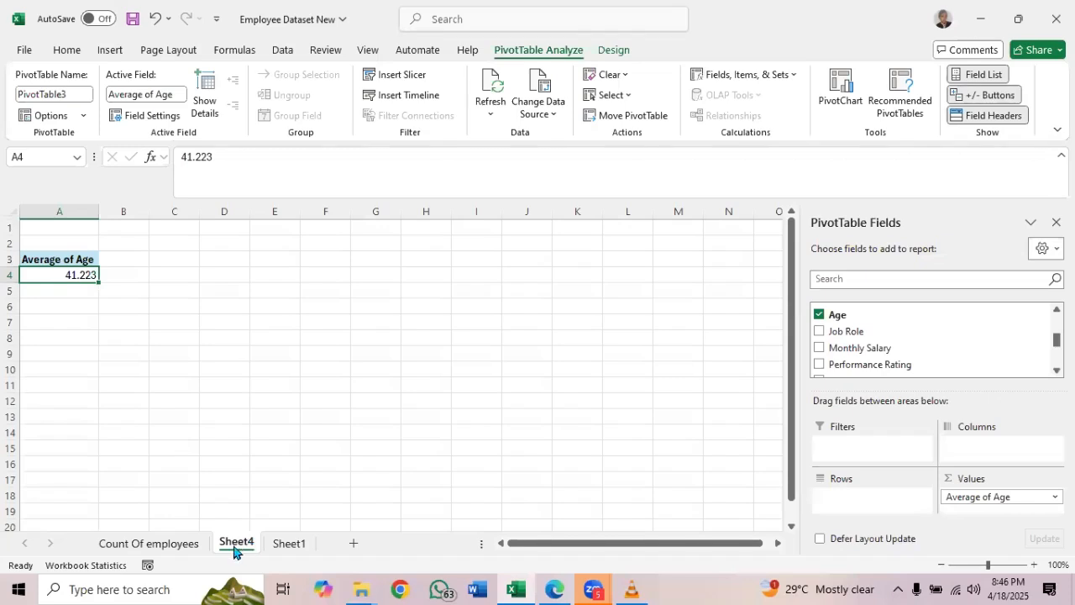
{"action": "double_click", "coordinate": [235, 544]}
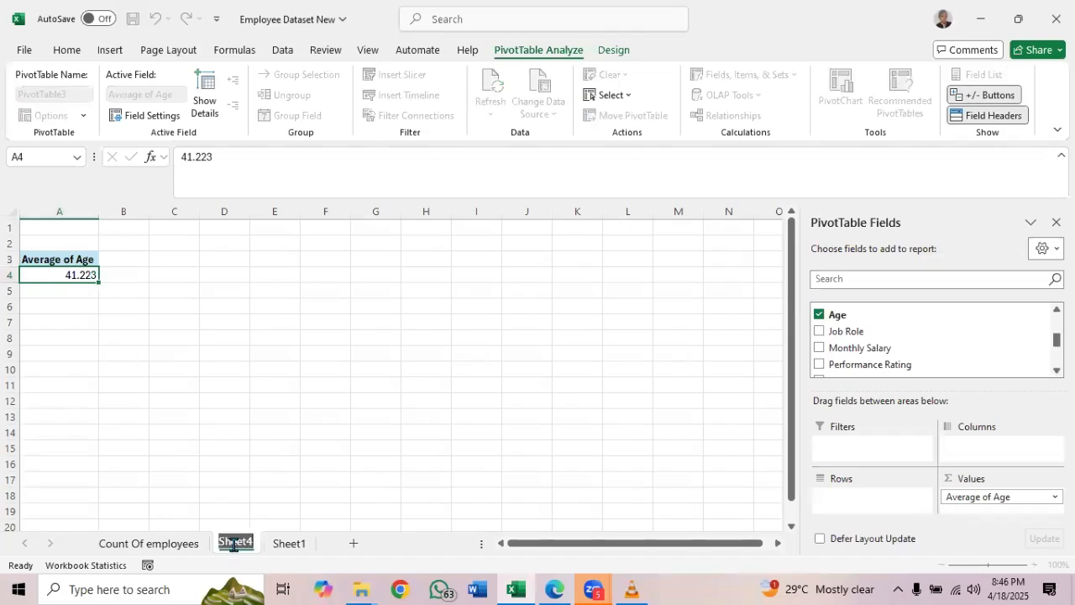
{"action": "type", "text": "Avg"}
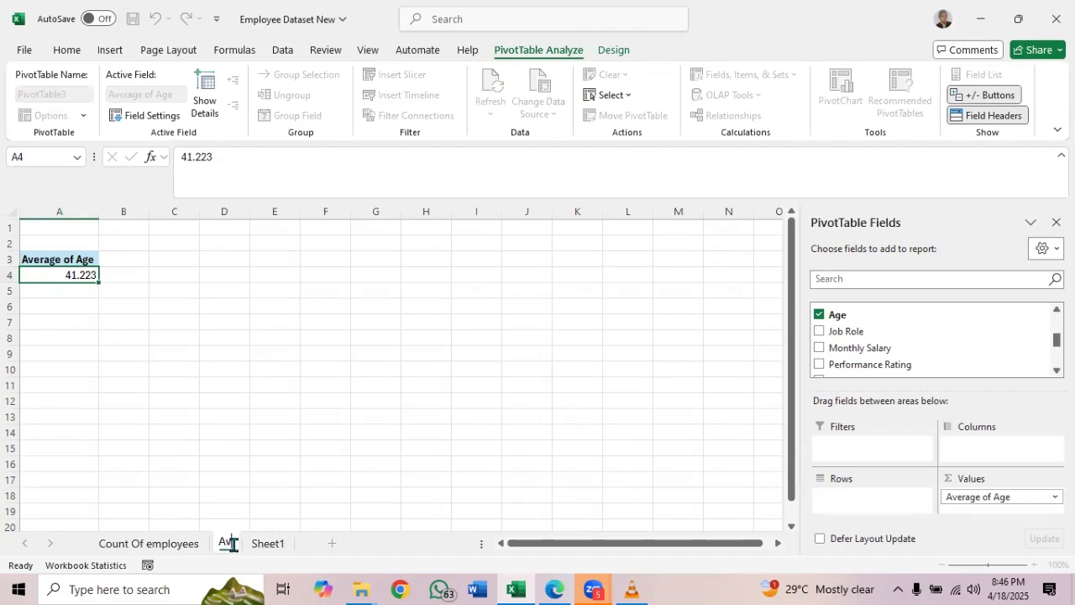
{"action": "type", "text": "rage"}
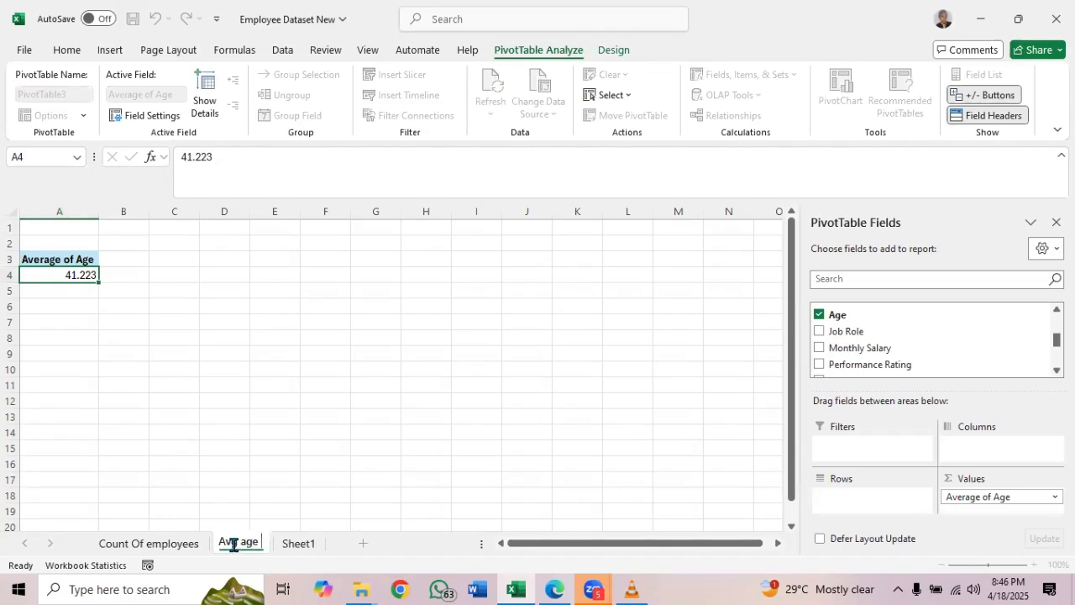
{"action": "type", "text": " of employees"}
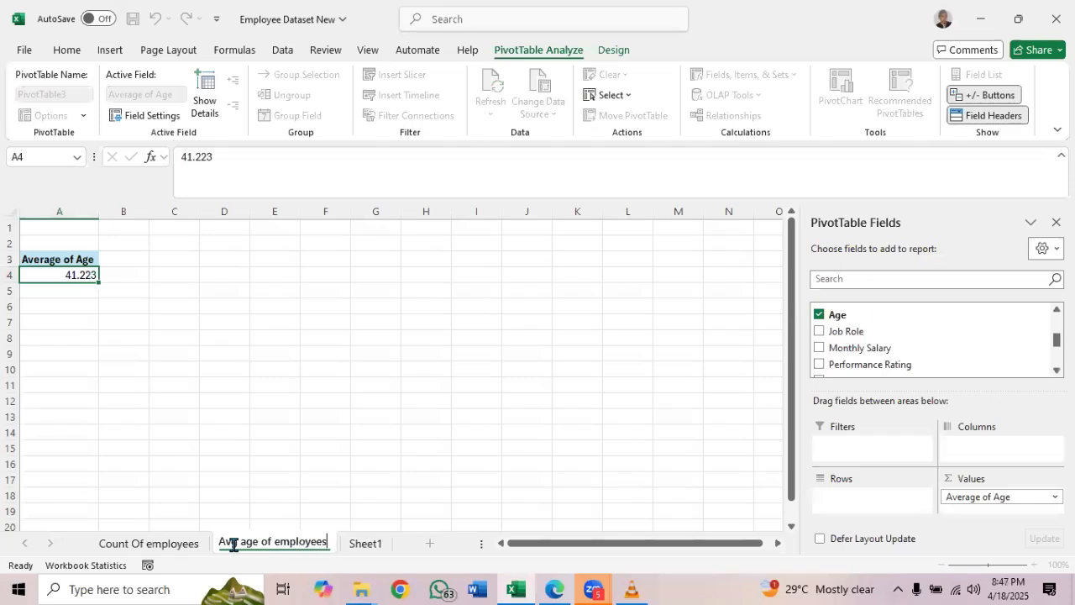
{"action": "key", "text": "Return"}
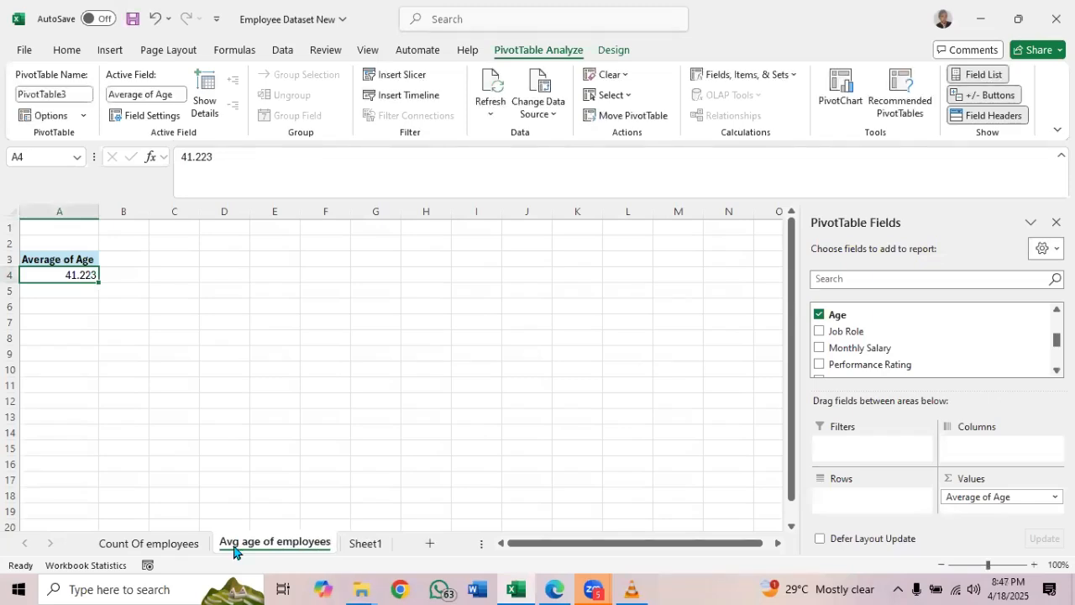
Check the analysis list PDF for the average monthly salary KPI, and summarize the Employee_Dataset table on Sheet1 with a PivotTable on a new worksheet
{"action": "left_click", "coordinate": [370, 544]}
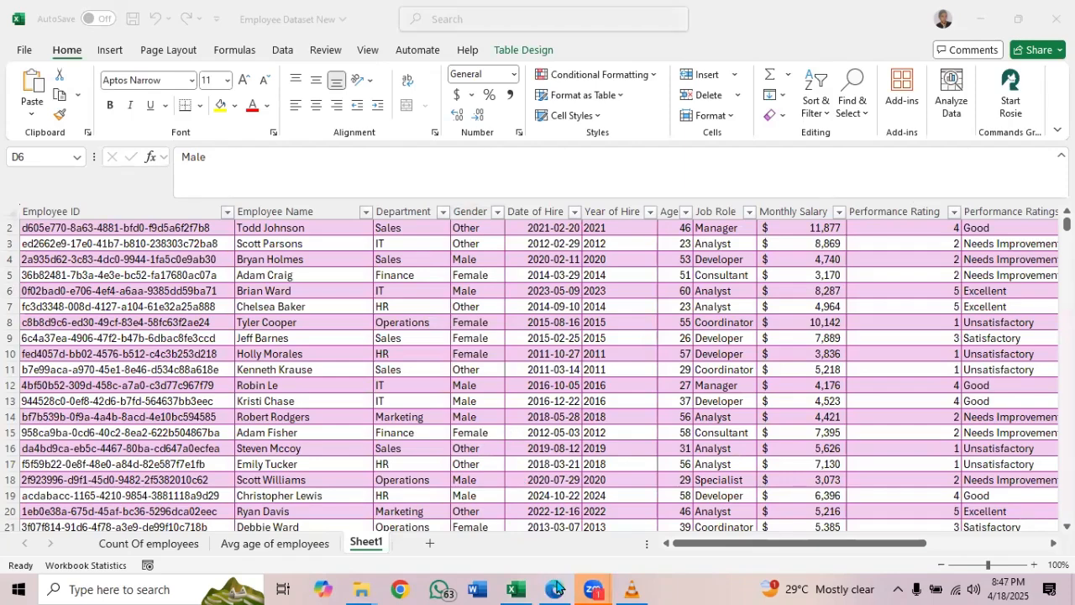
{"action": "mouse_move", "coordinate": [556, 589]}
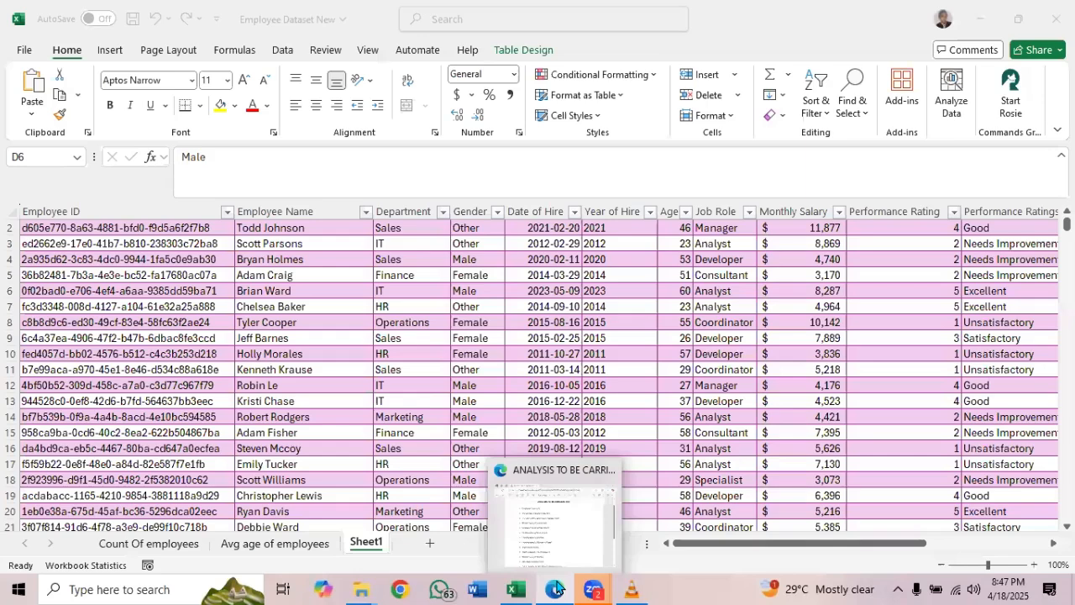
{"action": "left_click", "coordinate": [556, 590]}
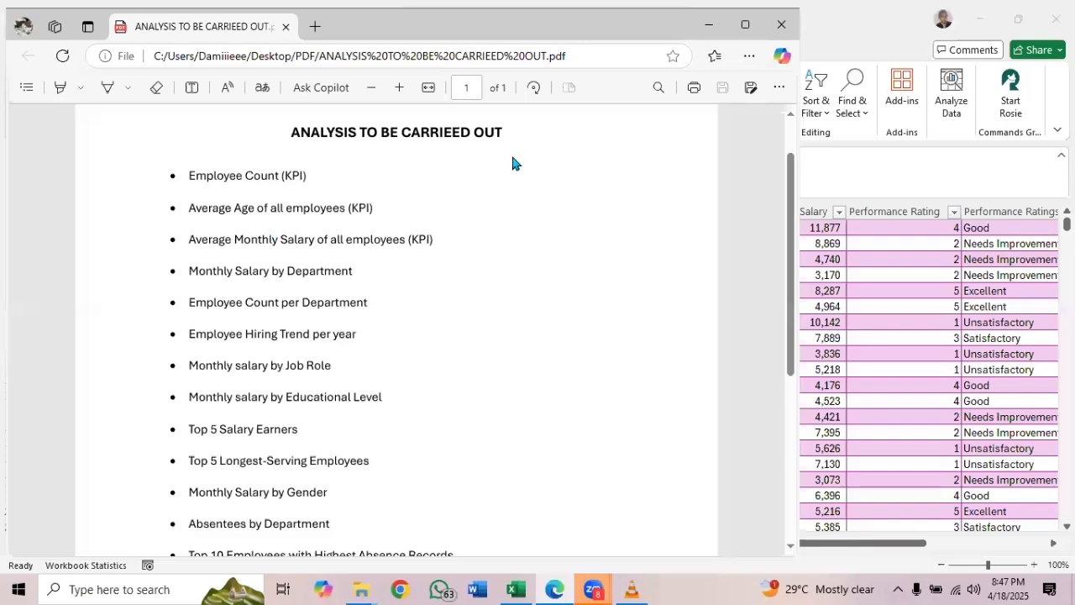
{"action": "left_click", "coordinate": [709, 26]}
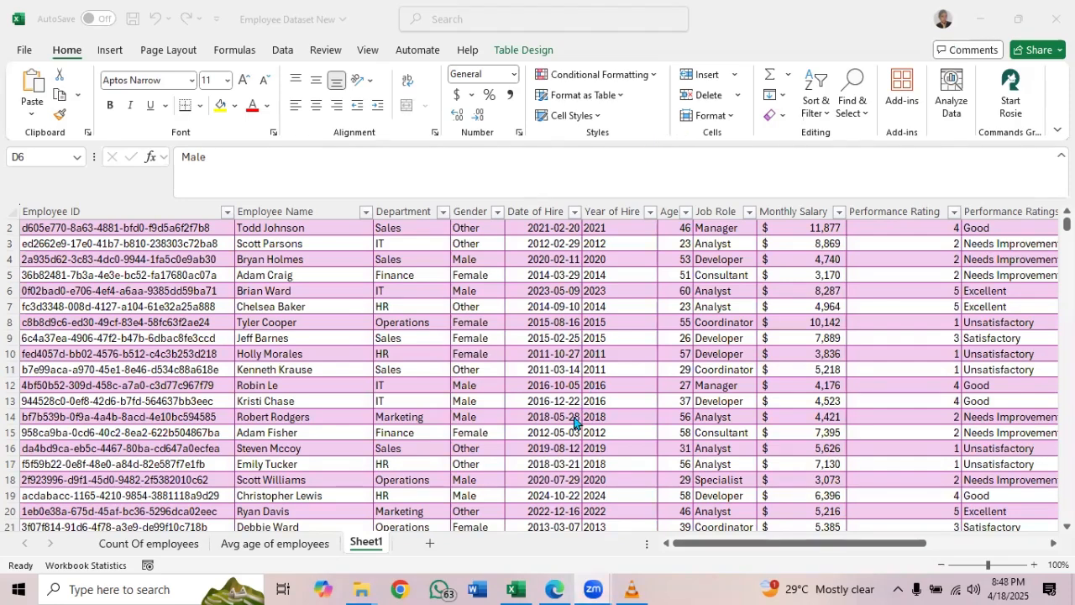
{"action": "left_click", "coordinate": [555, 588]}
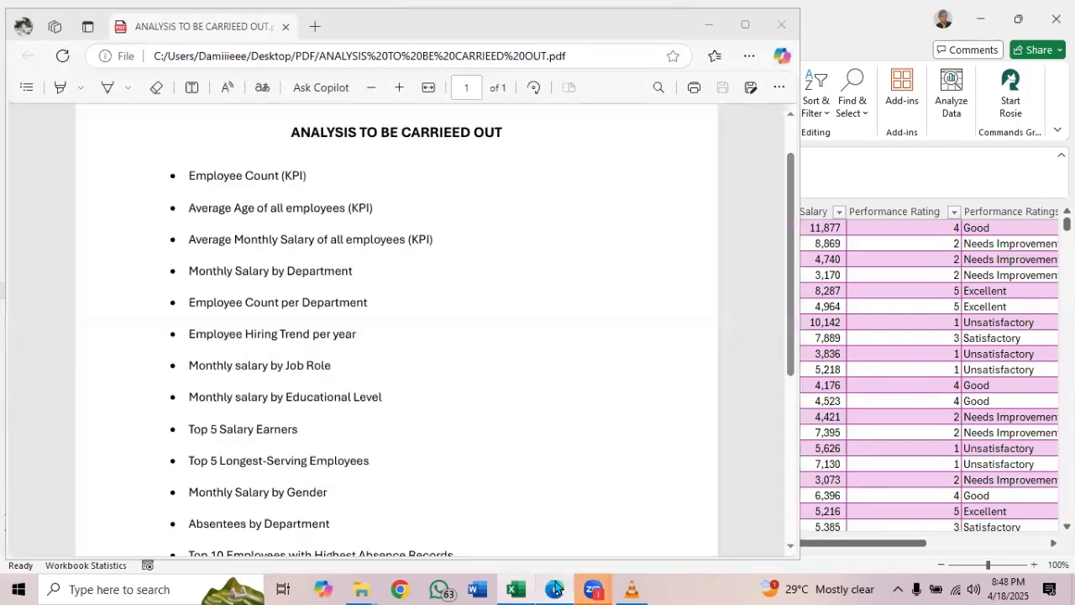
{"action": "left_click", "coordinate": [555, 588]}
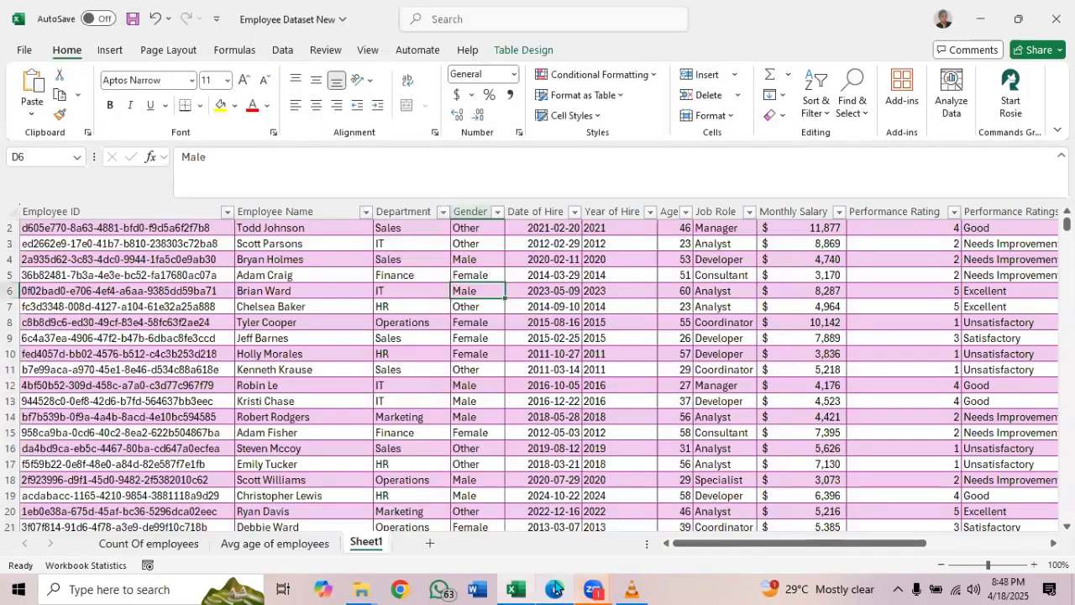
{"action": "left_click", "coordinate": [486, 367]}
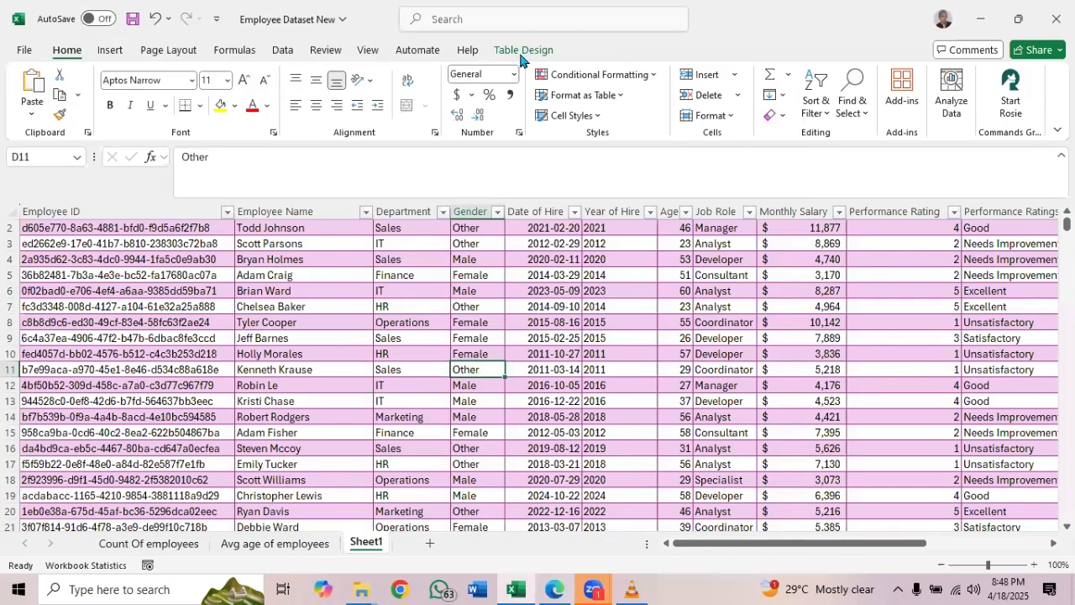
{"action": "scroll", "coordinate": [159, 82], "scroll_direction": "down", "scroll_amount": 9}
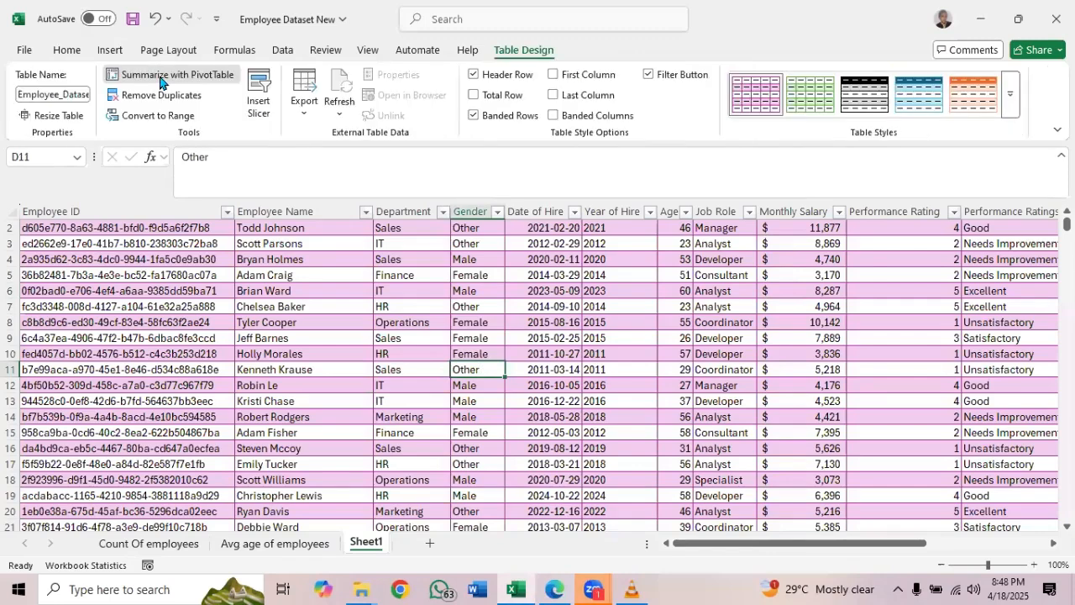
{"action": "left_click", "coordinate": [159, 81]}
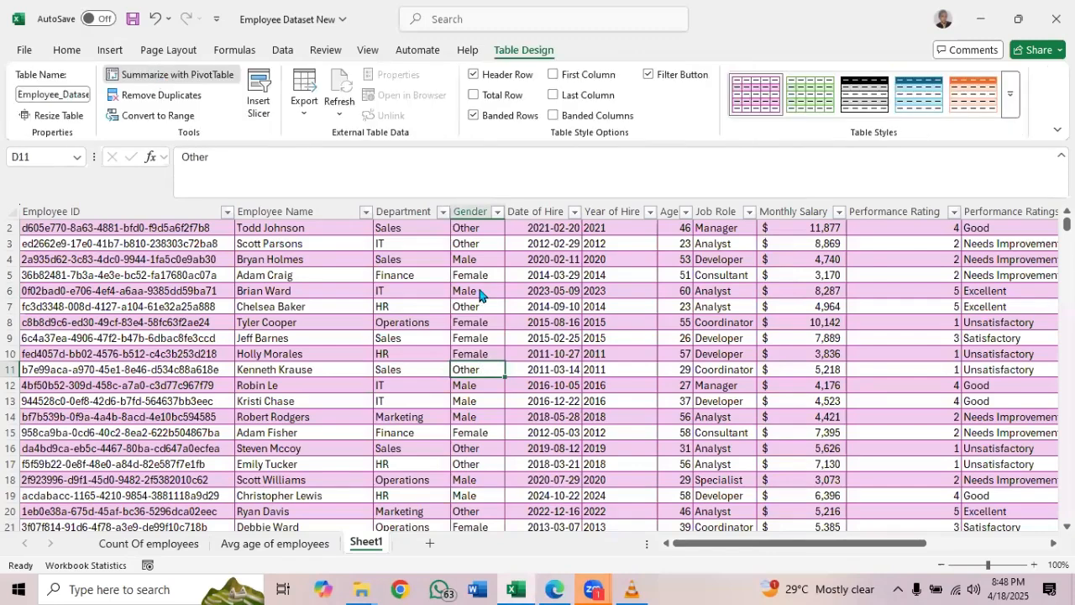
{"action": "left_click", "coordinate": [551, 348]}
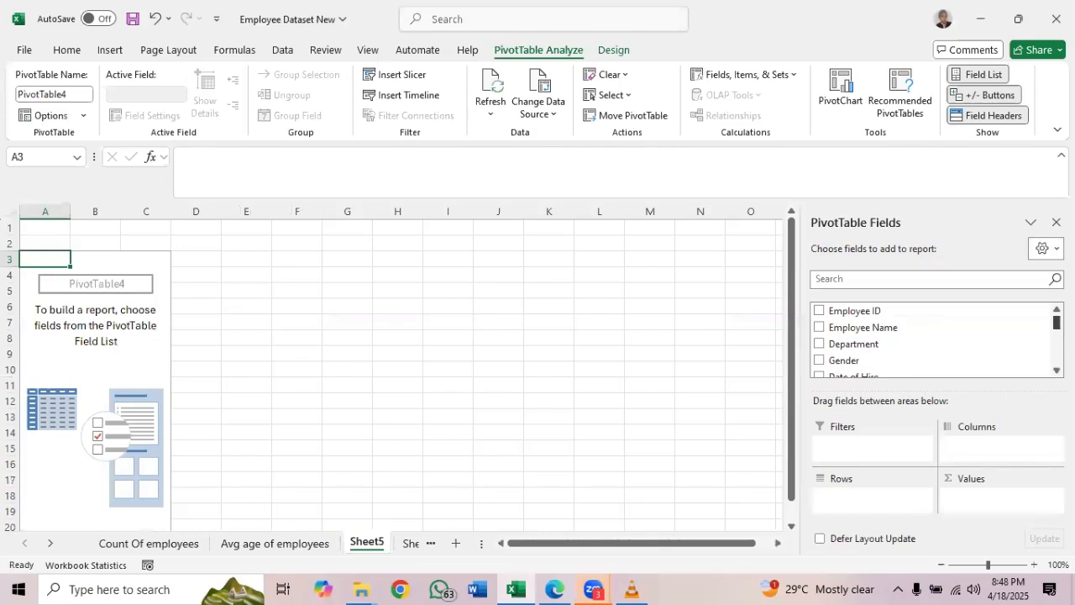
Recheck the analysis list PDF and add the Monthly Salary field as a value in the empty PivotTable on Sheet5
{"action": "scroll", "coordinate": [933, 340], "scroll_direction": "down", "scroll_amount": 5}
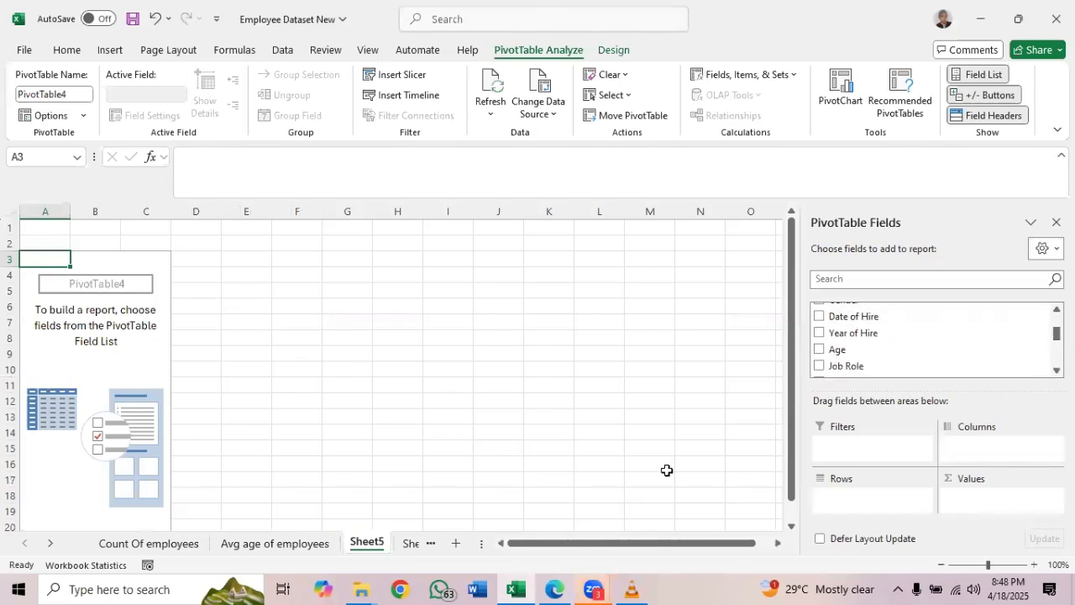
{"action": "left_click", "coordinate": [560, 588]}
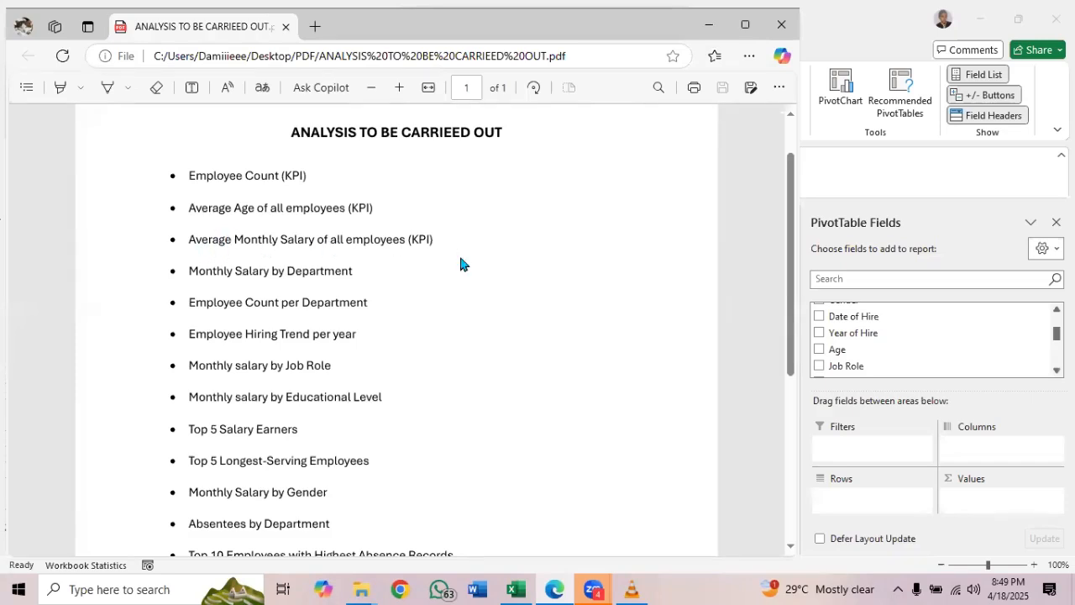
{"action": "left_click", "coordinate": [708, 24]}
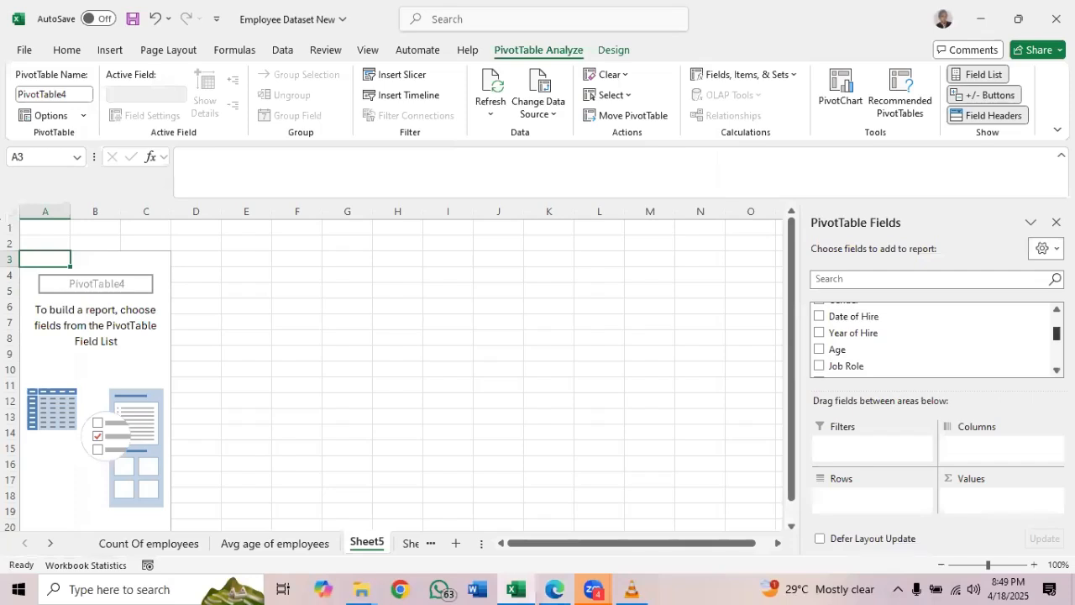
{"action": "scroll", "coordinate": [1057, 335], "scroll_direction": "down", "scroll_amount": 1}
{"action": "mouse_move", "coordinate": [1057, 343]}
{"action": "left_mouse_down"}
{"action": "mouse_move", "coordinate": [1057, 354]}
{"action": "mouse_move", "coordinate": [1057, 333]}
{"action": "left_mouse_up"}
{"action": "scroll", "coordinate": [996, 356], "scroll_direction": "down", "scroll_amount": 1}
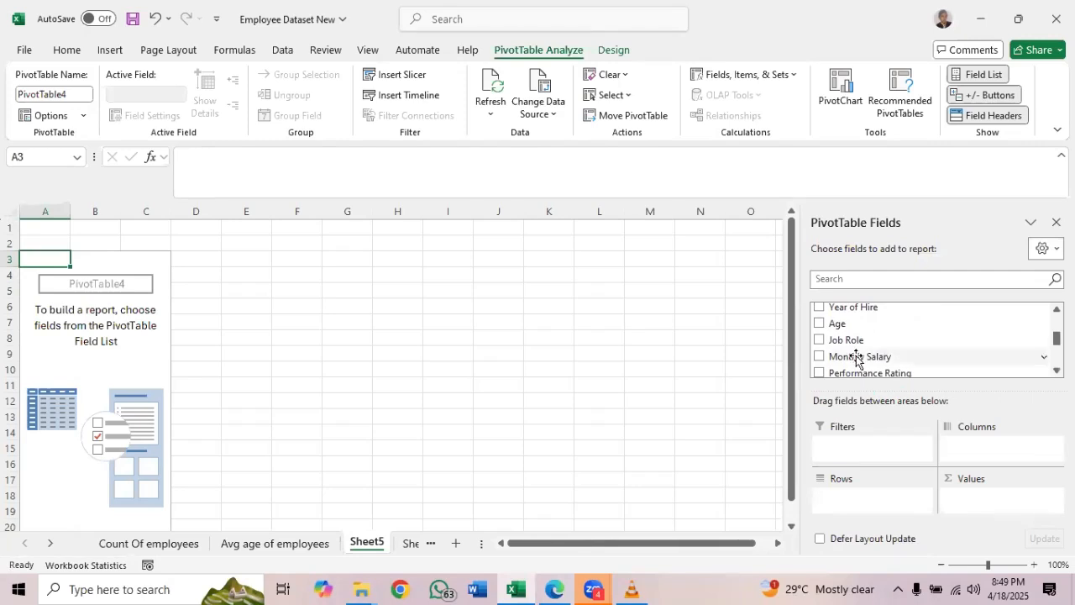
{"action": "left_click_drag", "start_coordinate": [856, 357], "coordinate": [984, 506]}
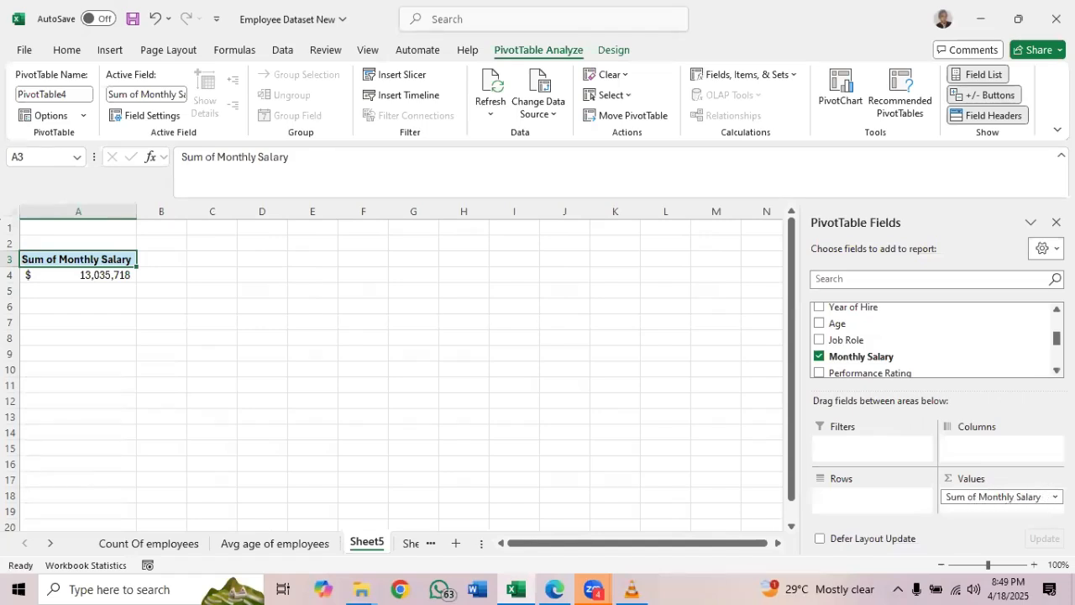
Change the Monthly Salary value field's summary calculation to Average and select the resulting value cell
{"action": "left_click", "coordinate": [1050, 497]}
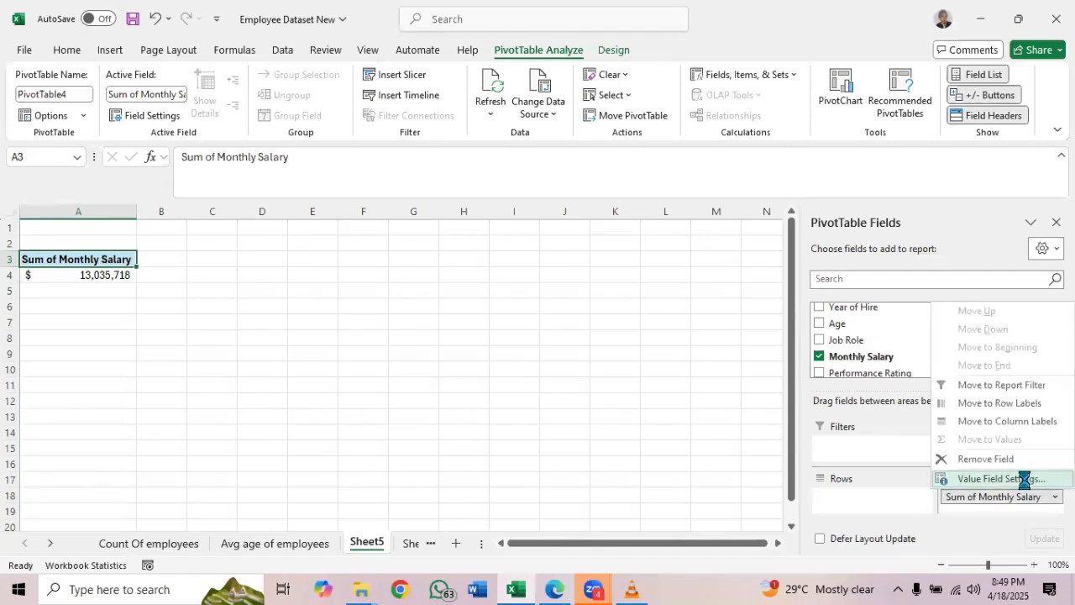
{"action": "left_click", "coordinate": [1027, 479]}
{"action": "left_click", "coordinate": [404, 275]}
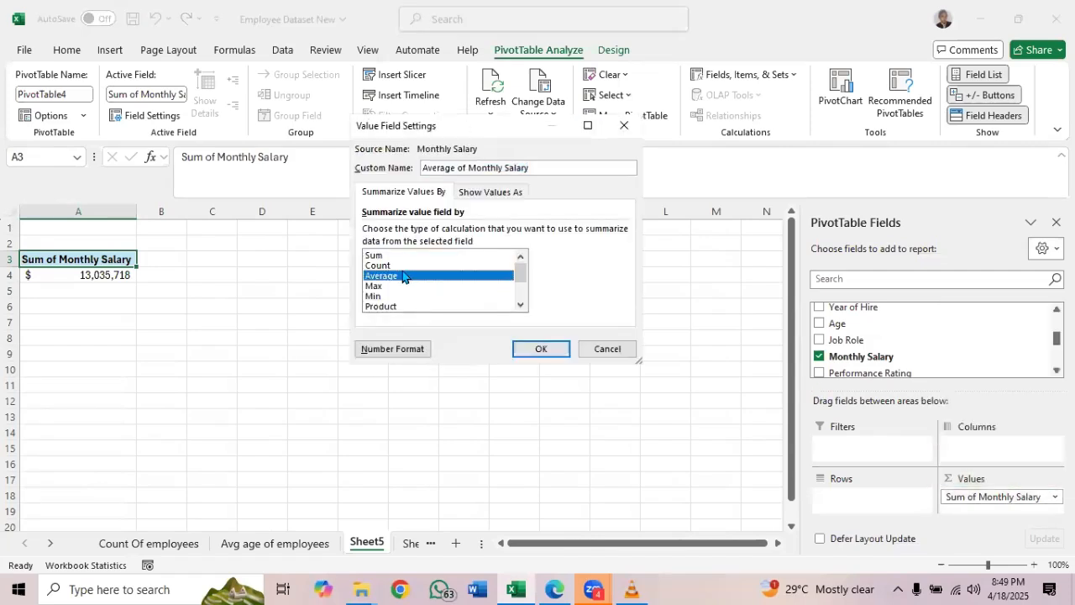
{"action": "left_click", "coordinate": [546, 348]}
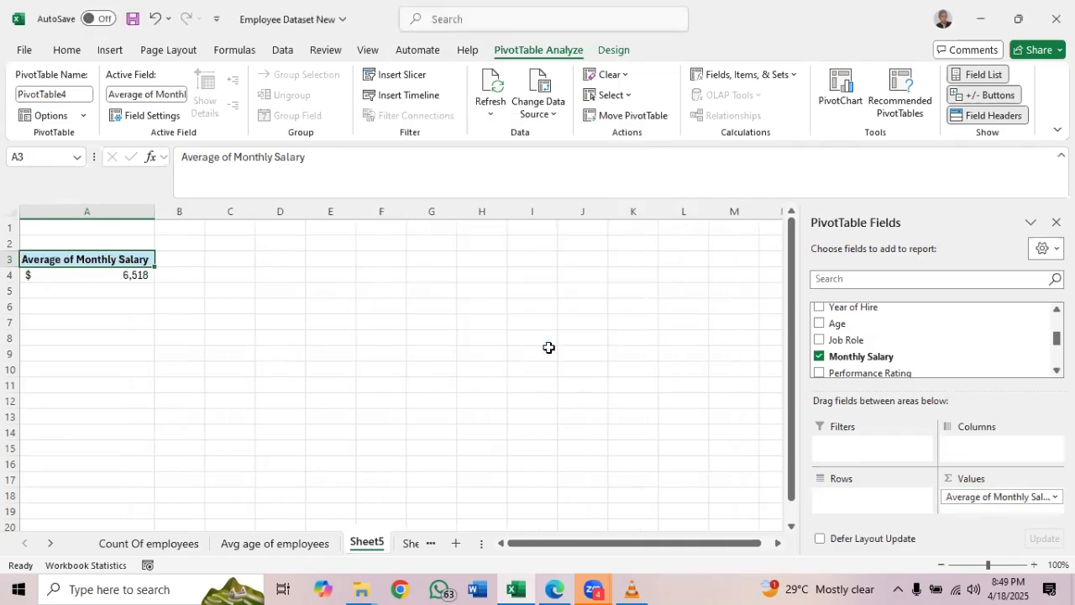
{"action": "left_click", "coordinate": [131, 275]}
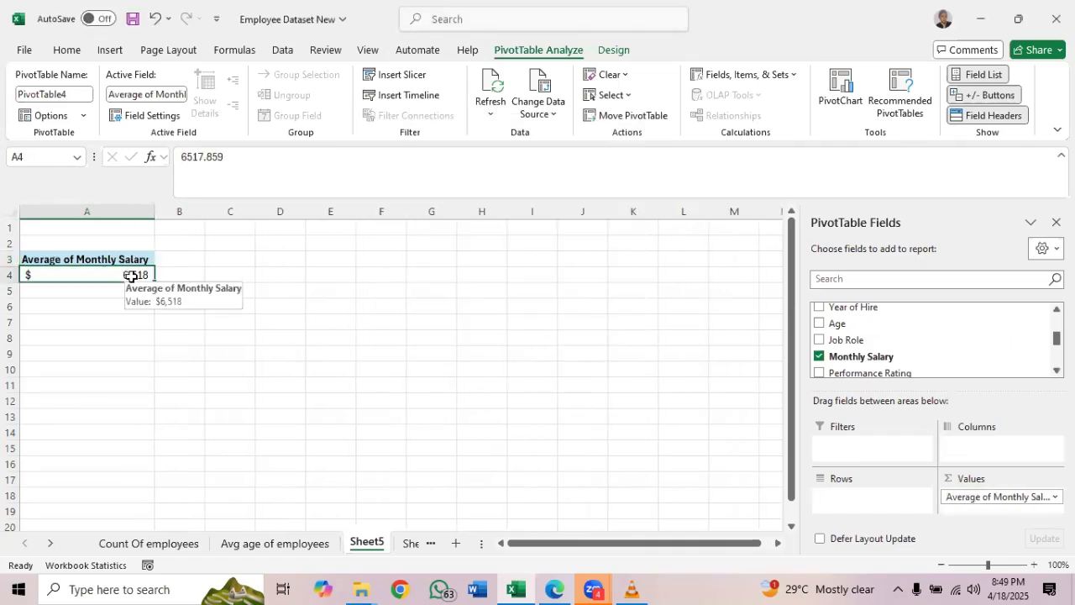
Rename the Sheet5 worksheet holding the average monthly salary PivotTable as "Avg Mthly salry"
{"action": "double_click", "coordinate": [367, 546]}
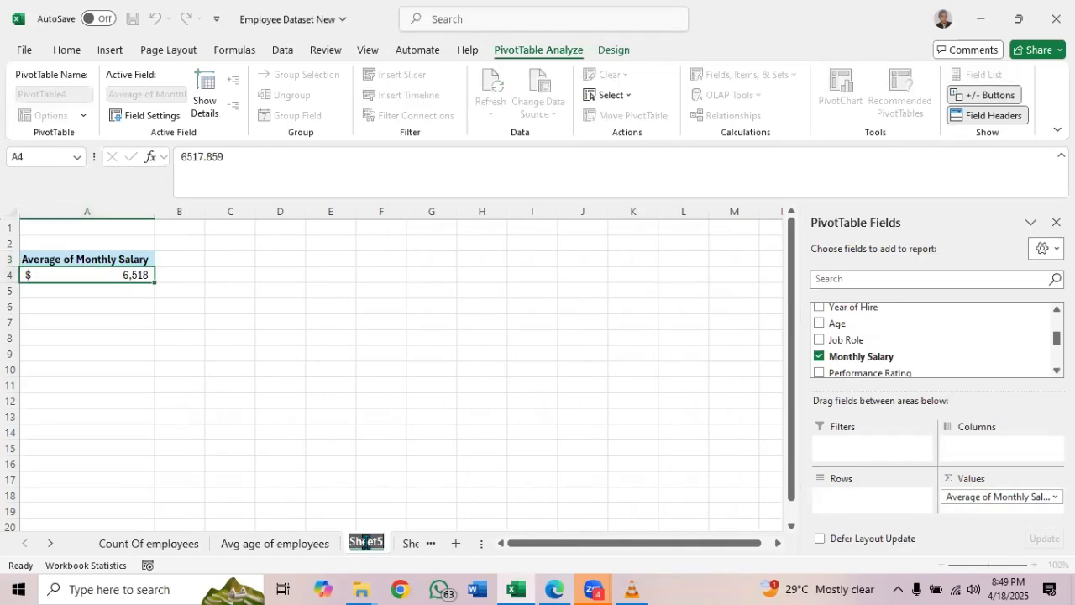
{"action": "type", "text": "Avg"}
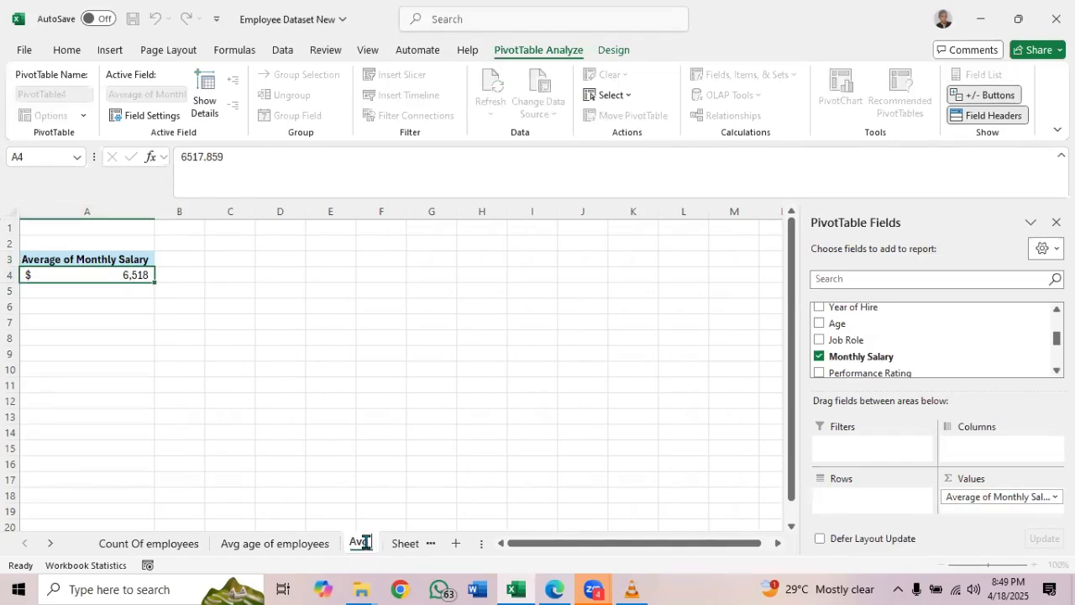
{"action": "type", "text": " Mt"}
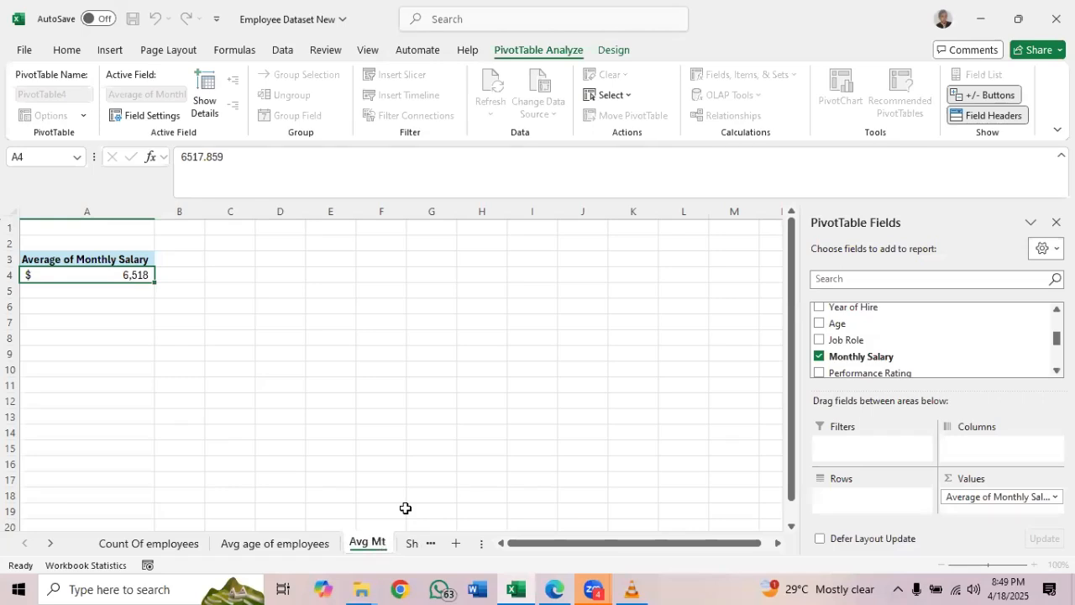
{"action": "type", "text": "hly salry"}
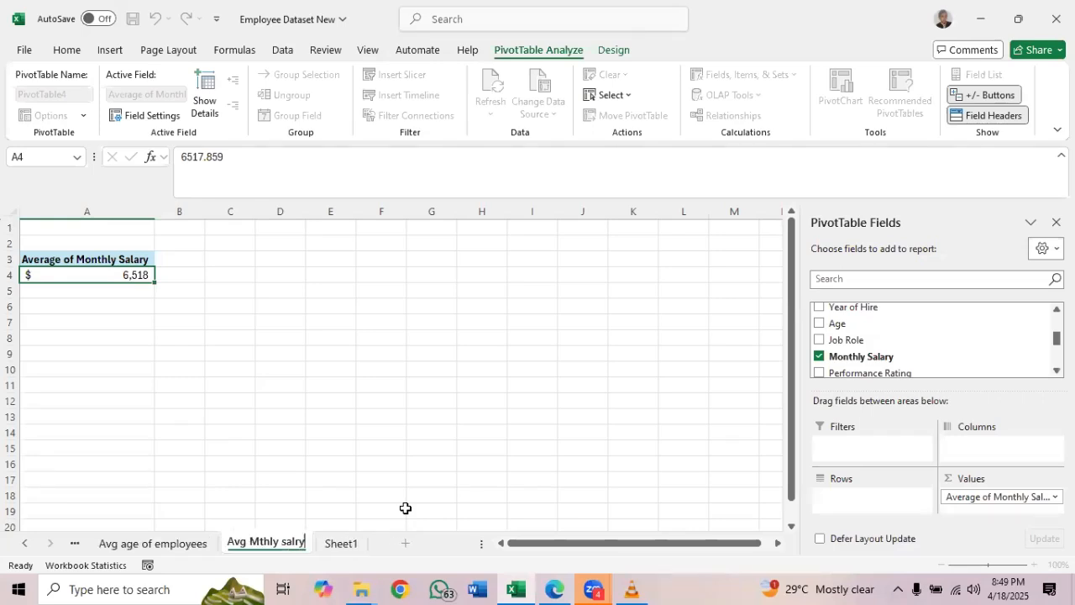
{"action": "key", "text": "Return"}
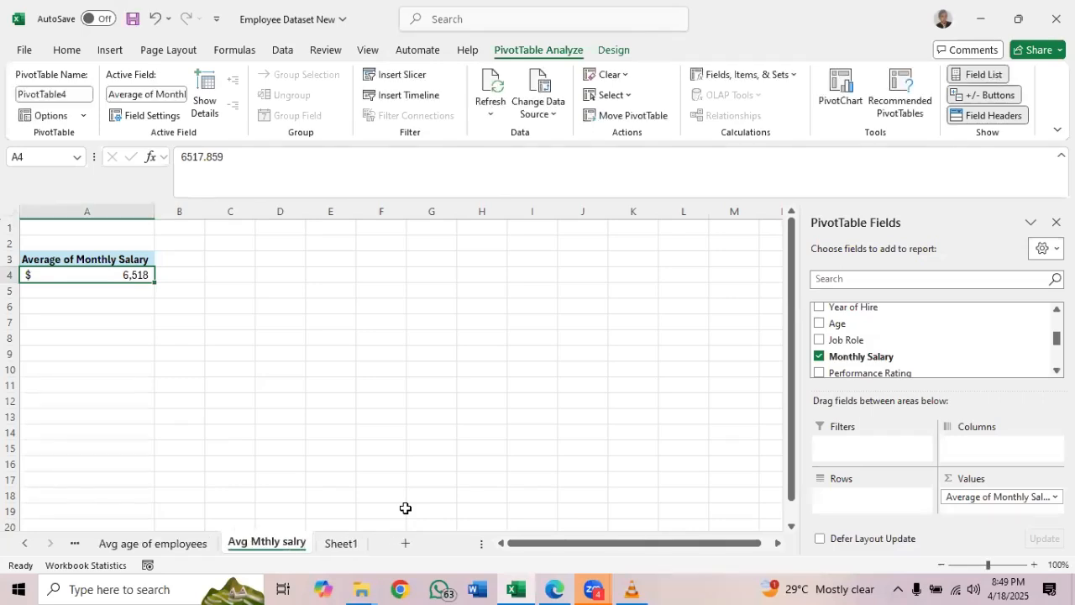
Consult the analysis list PDF for the next analysis, and create another PivotTable from the Employee_Dataset table on a new worksheet
{"action": "left_click", "coordinate": [555, 588]}
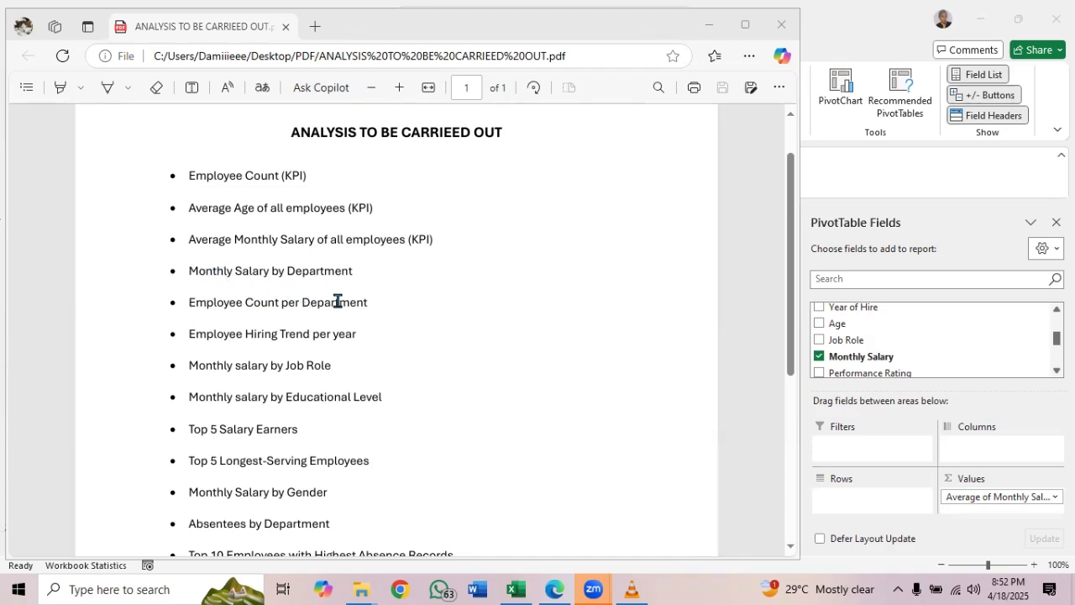
{"action": "left_click", "coordinate": [716, 26]}
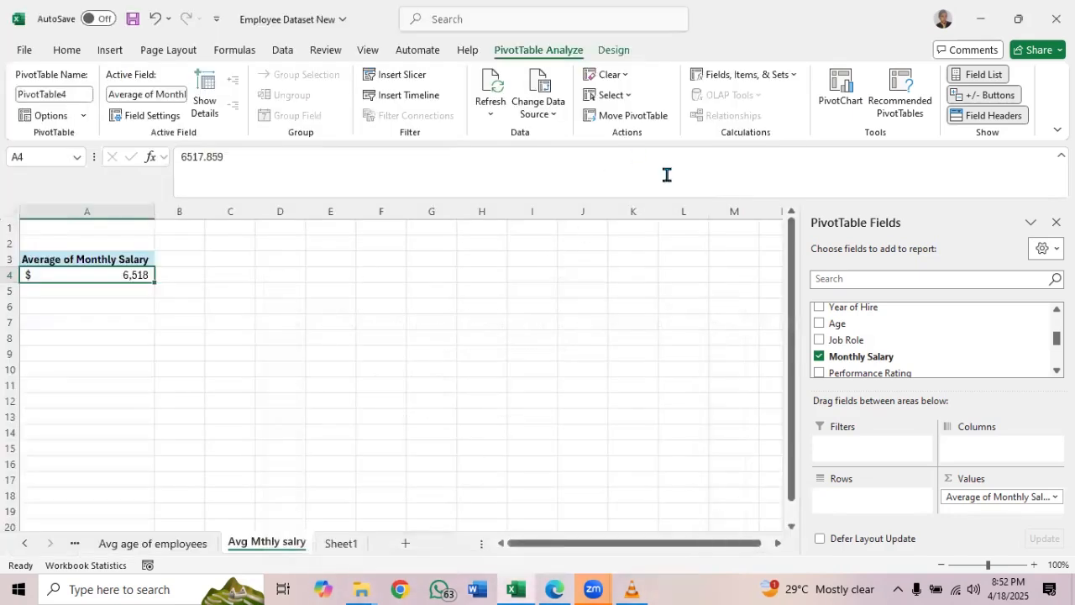
{"action": "left_click", "coordinate": [342, 546]}
{"action": "left_click", "coordinate": [424, 271]}
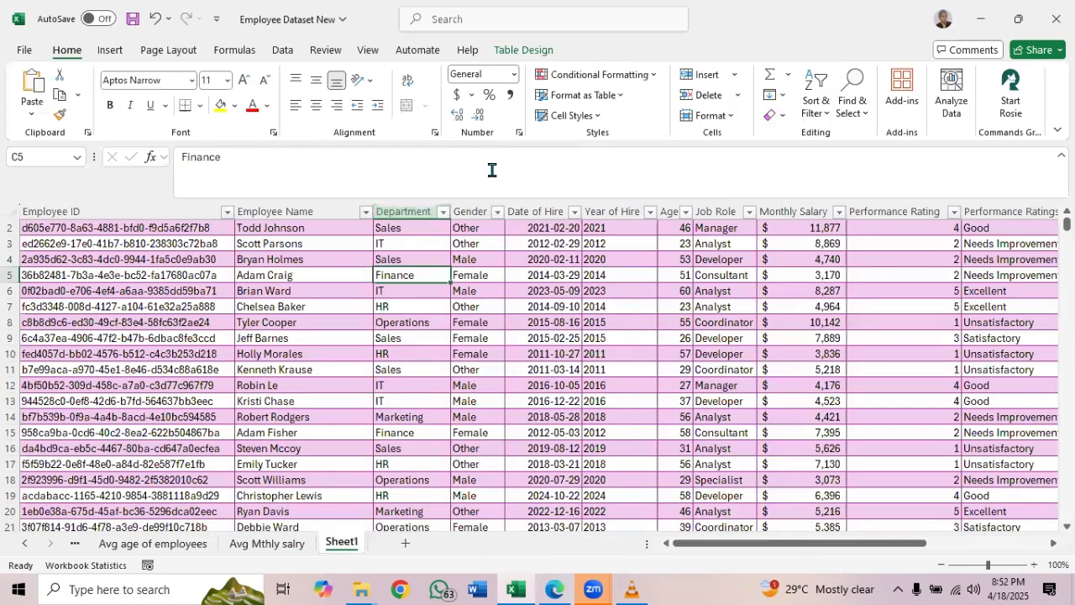
{"action": "left_click", "coordinate": [526, 52]}
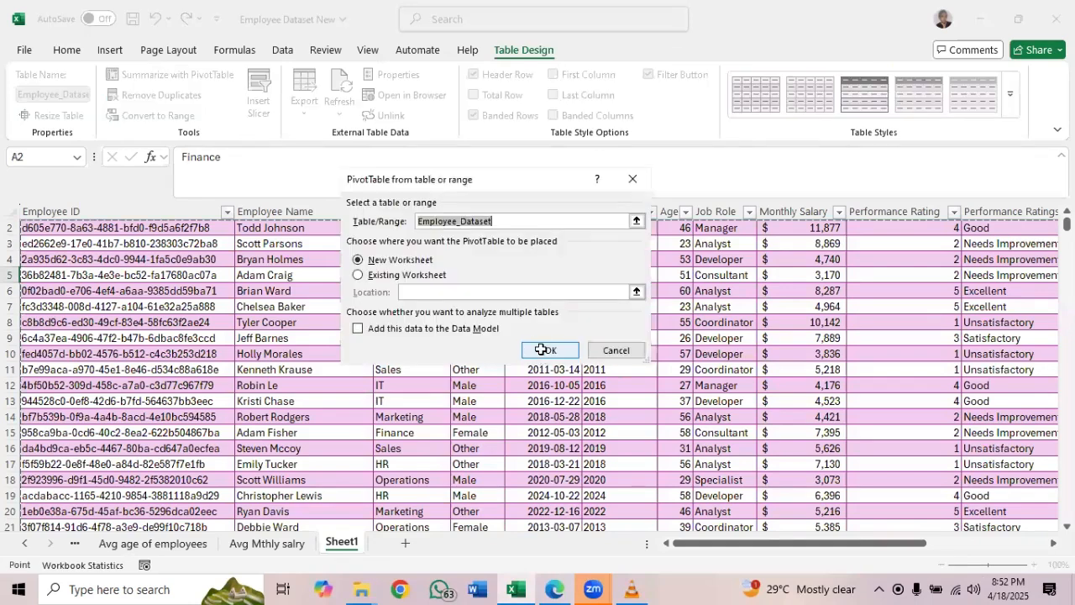
{"action": "left_click", "coordinate": [541, 348]}
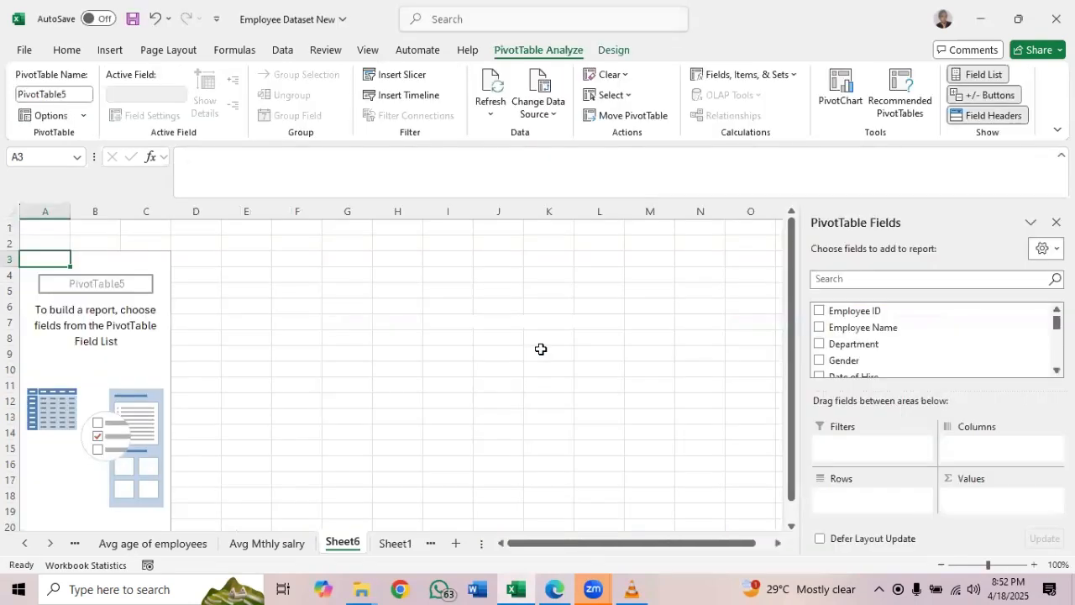
Check the analysis list PDF, and build the Sheet6 PivotTable with Department as rows and the sum of Monthly Salary as values
{"action": "left_click", "coordinate": [554, 589]}
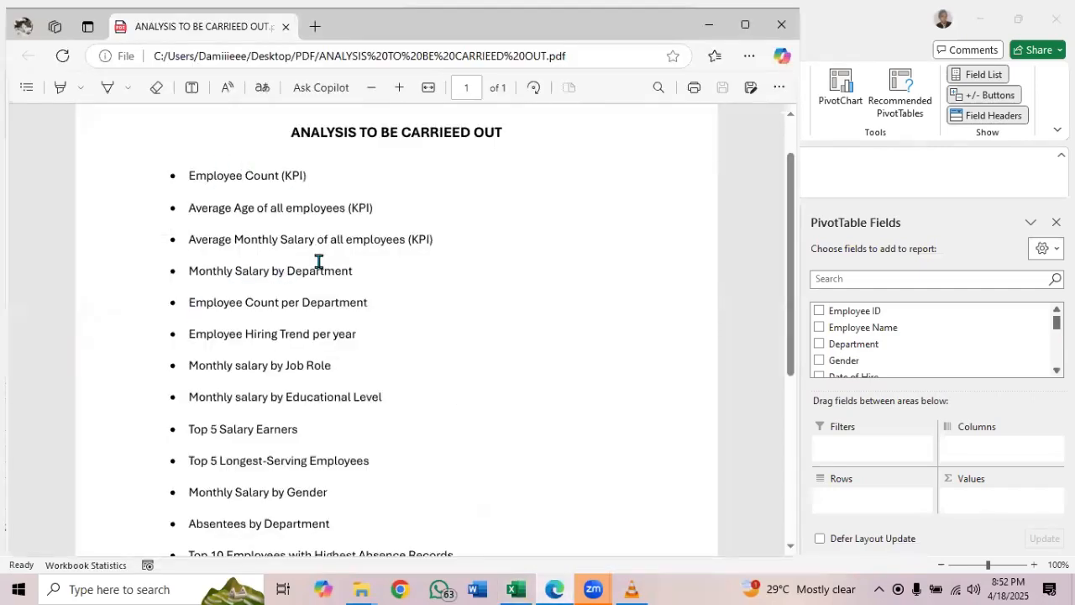
{"action": "left_click", "coordinate": [709, 25]}
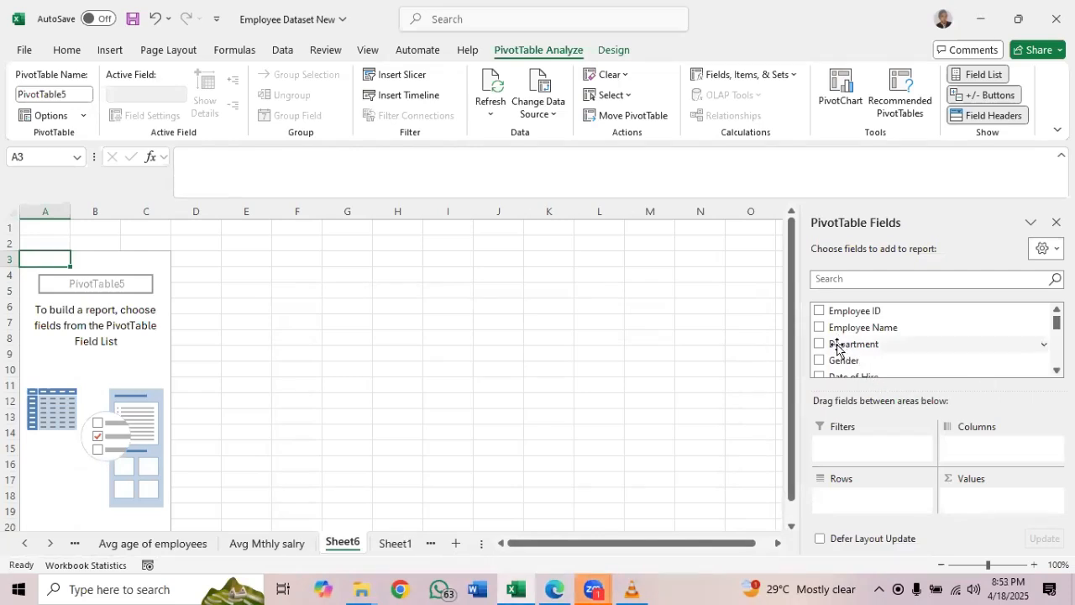
{"action": "left_click_drag", "start_coordinate": [837, 348], "coordinate": [844, 493]}
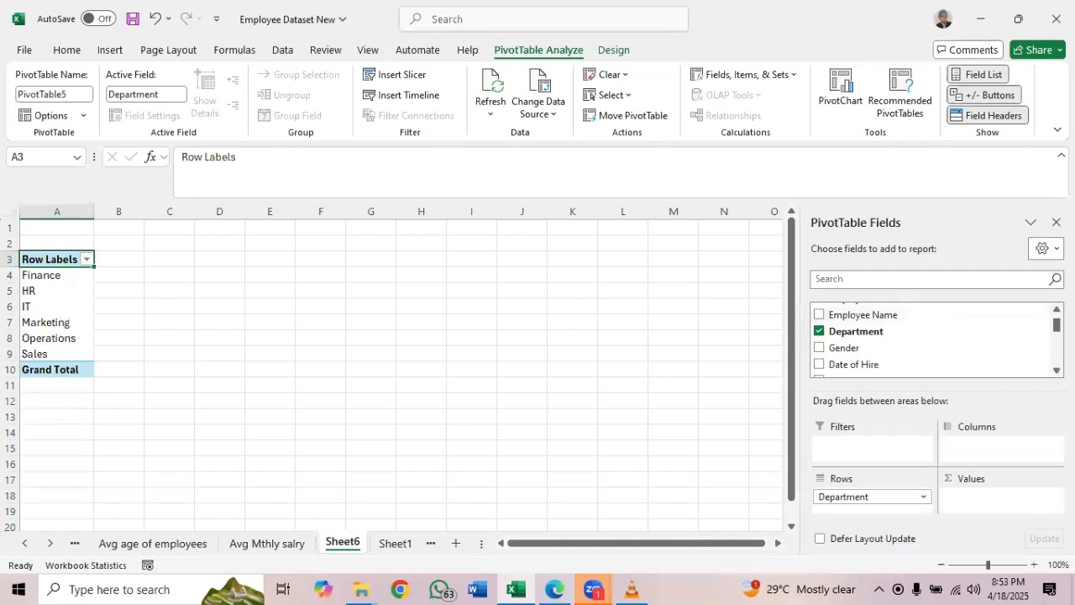
{"action": "scroll", "coordinate": [932, 340], "scroll_direction": "down", "scroll_amount": 3}
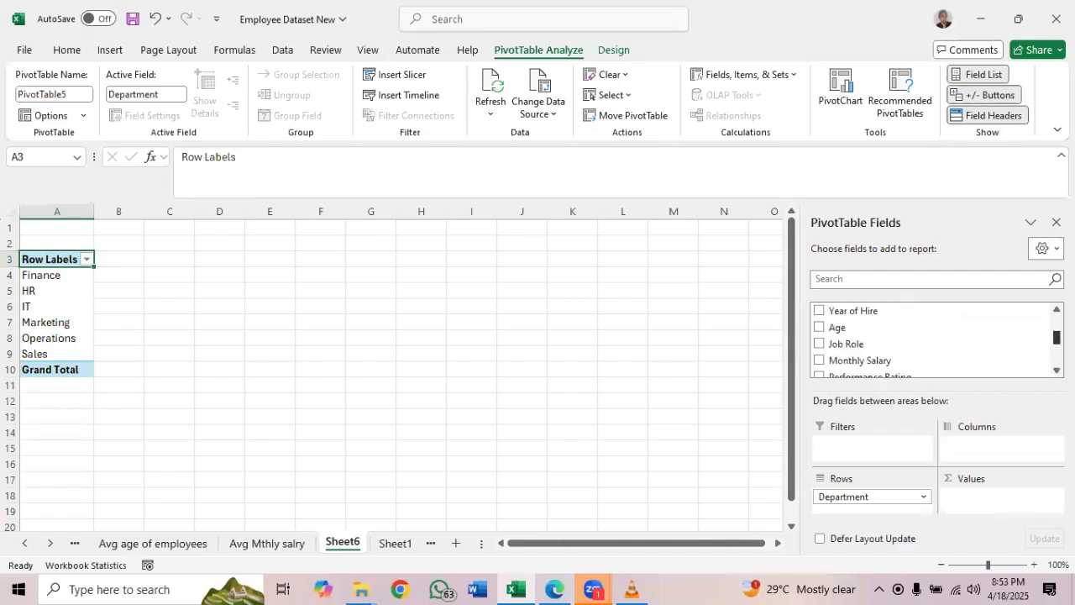
{"action": "left_click_drag", "start_coordinate": [873, 363], "coordinate": [974, 498]}
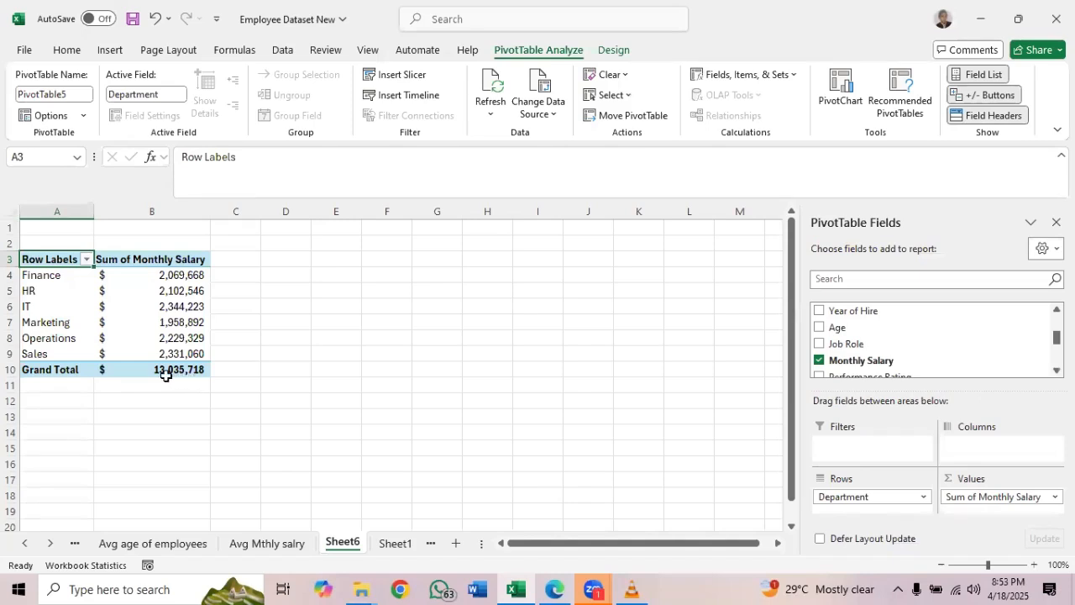
{"action": "mouse_move", "coordinate": [158, 375]}
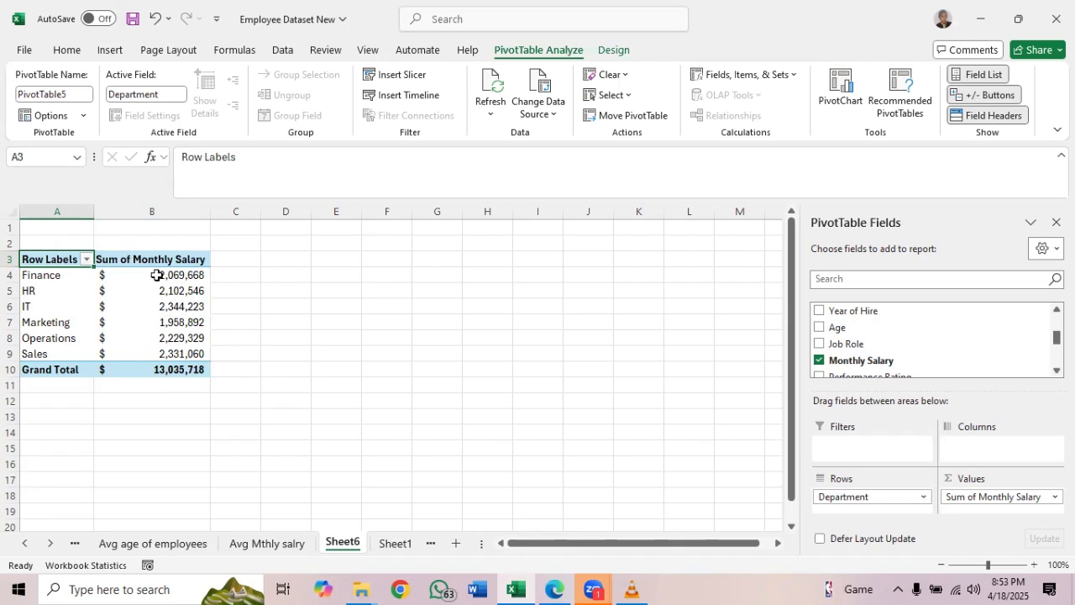
Rename the Sheet6 worksheet holding the monthly salary by department PivotTable as "Mthly salary by dept"
{"action": "double_click", "coordinate": [345, 544]}
{"action": "type", "text": "Mt"}
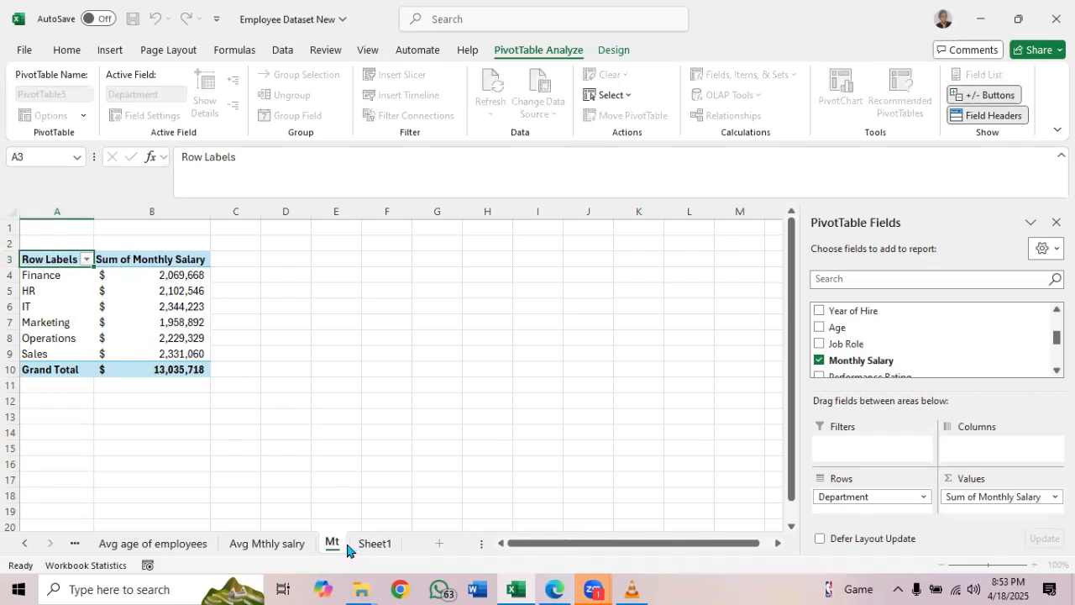
{"action": "type", "text": "hly salry"}
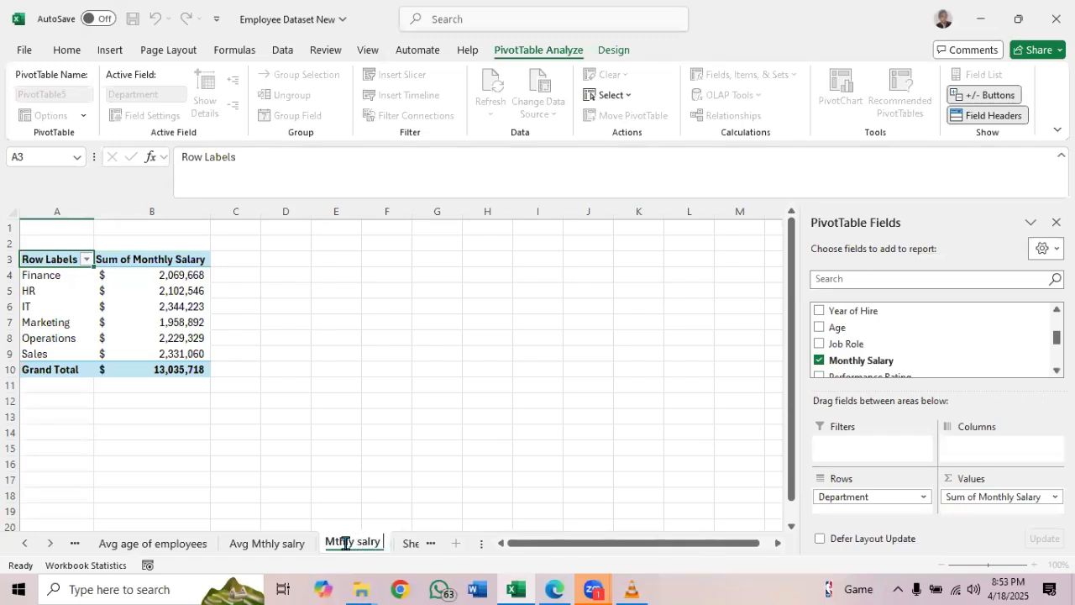
{"action": "key", "text": "BackSpace"}
{"action": "key", "text": "BackSpace"}
{"action": "type", "text": "ary by dep"}
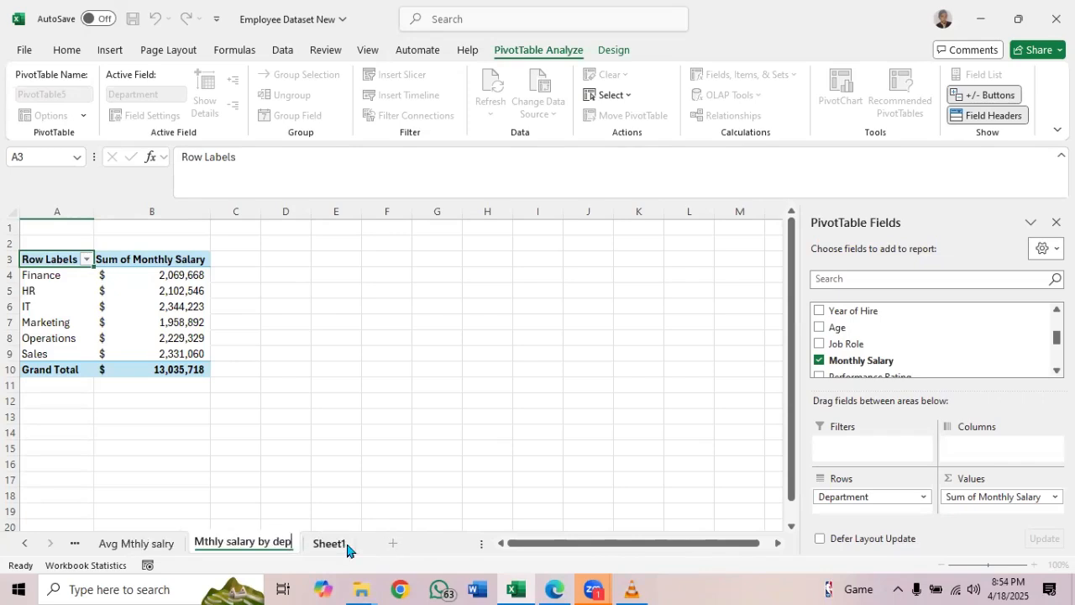
{"action": "type", "text": "t"}
{"action": "key", "text": "Return"}
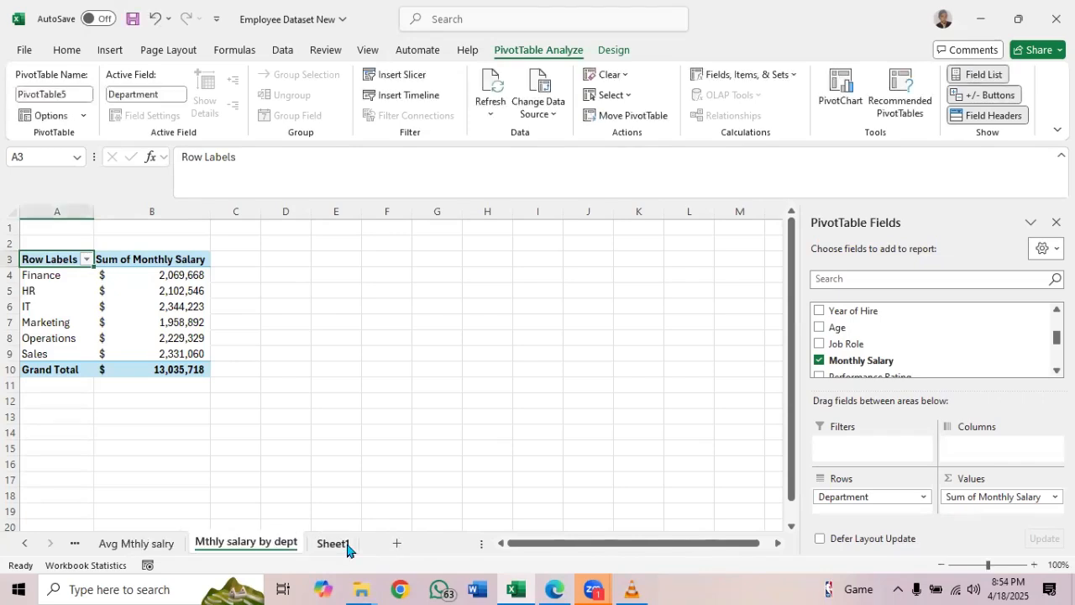
Create another PivotTable from the Employee_Dataset table in Sheet1 on a new worksheet
{"action": "left_click", "coordinate": [336, 544]}
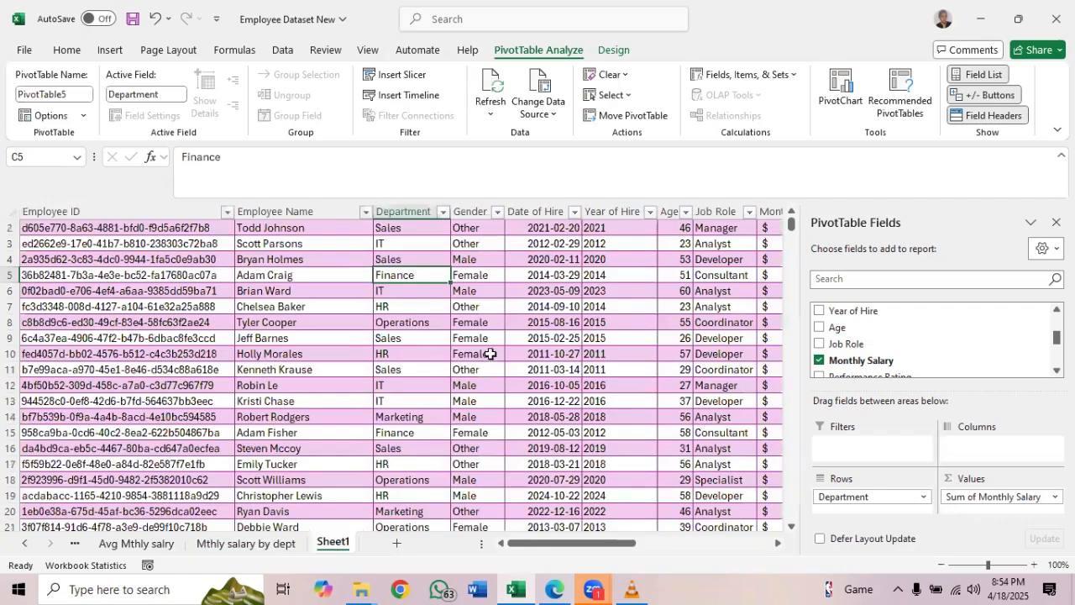
{"action": "left_click", "coordinate": [526, 50]}
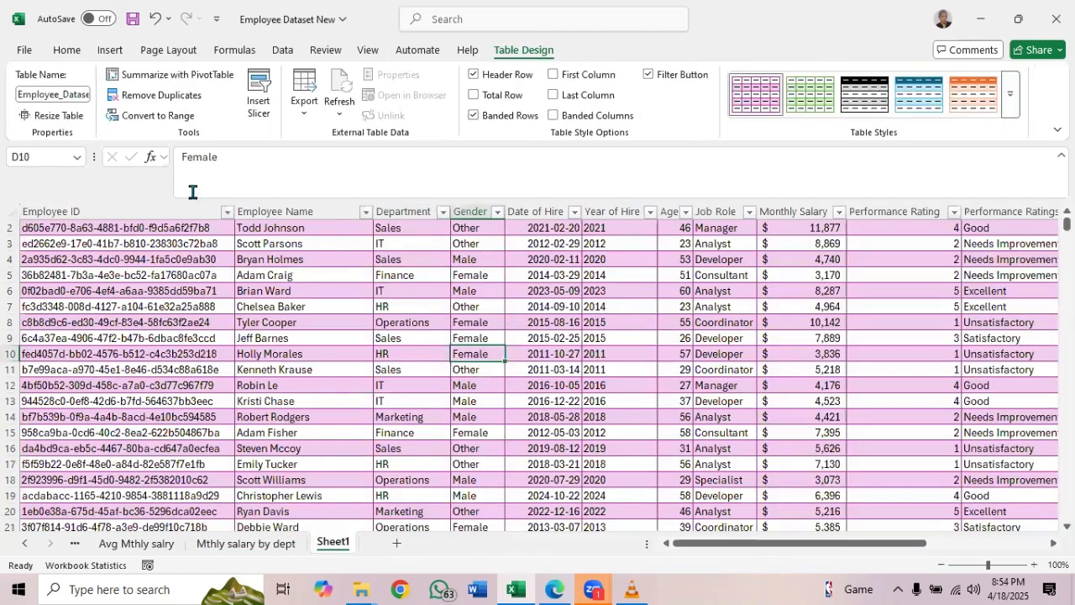
{"action": "left_click", "coordinate": [176, 75]}
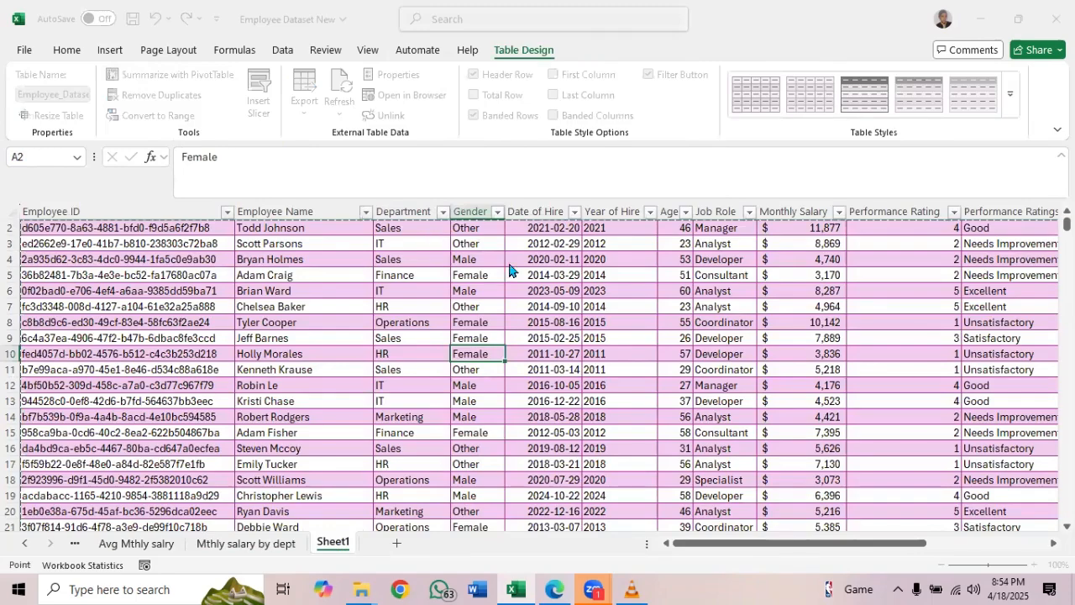
{"action": "left_click", "coordinate": [550, 350]}
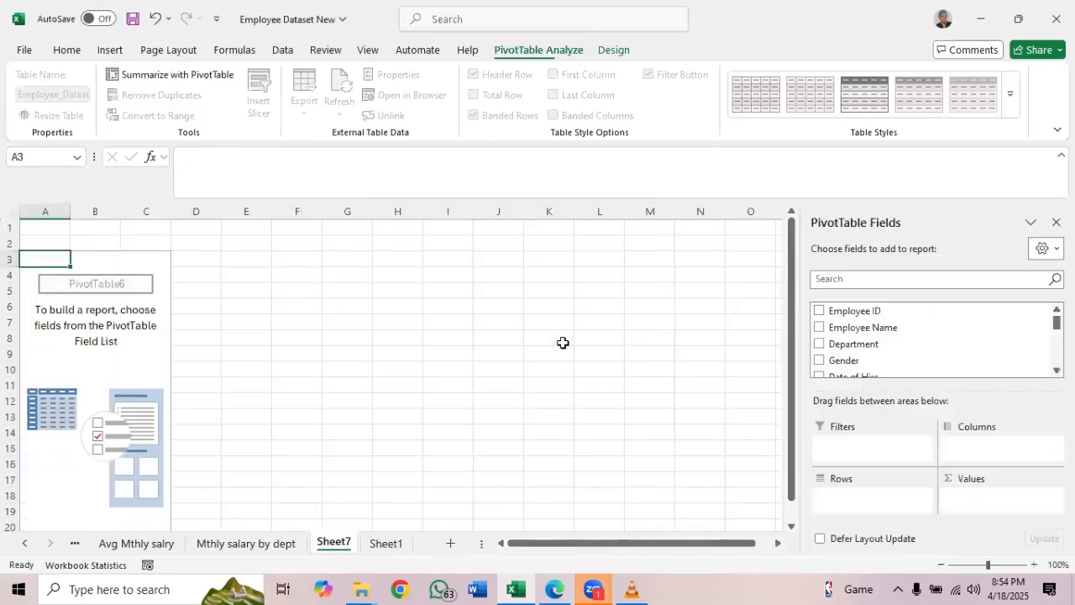
Consult the analysis list PDF for the next analysis, and set Department as the rows of the Sheet7 PivotTable
{"action": "left_click", "coordinate": [558, 588]}
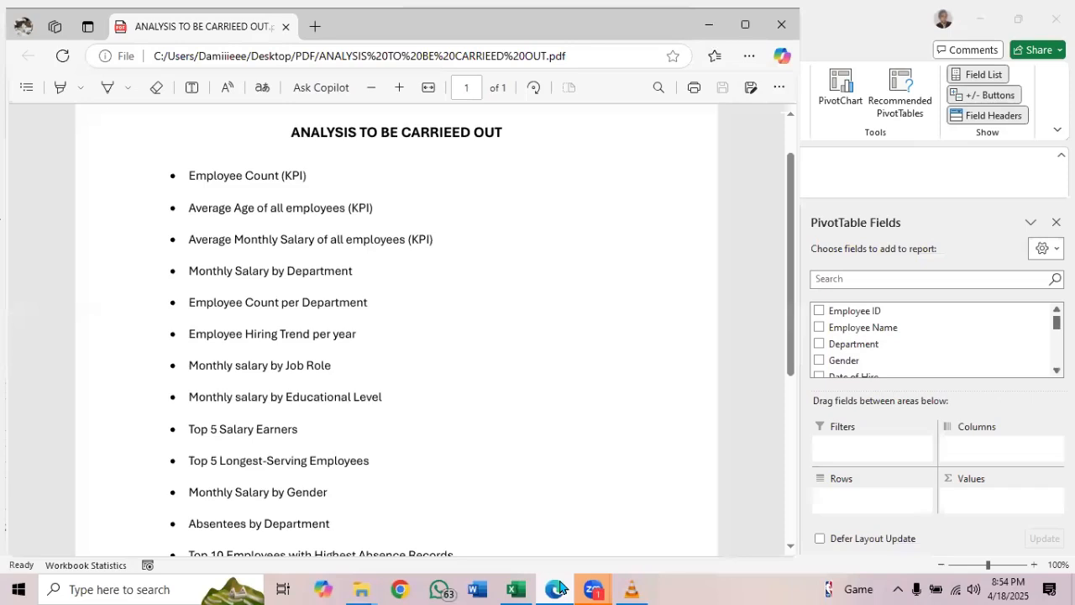
{"action": "left_click", "coordinate": [714, 28]}
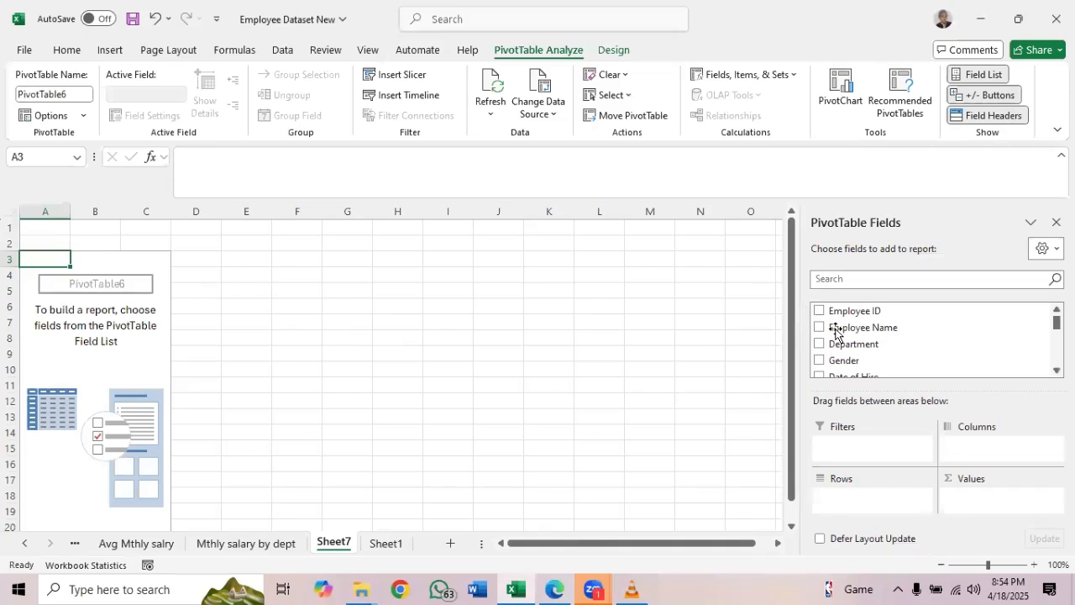
{"action": "left_click_drag", "start_coordinate": [837, 347], "coordinate": [858, 507]}
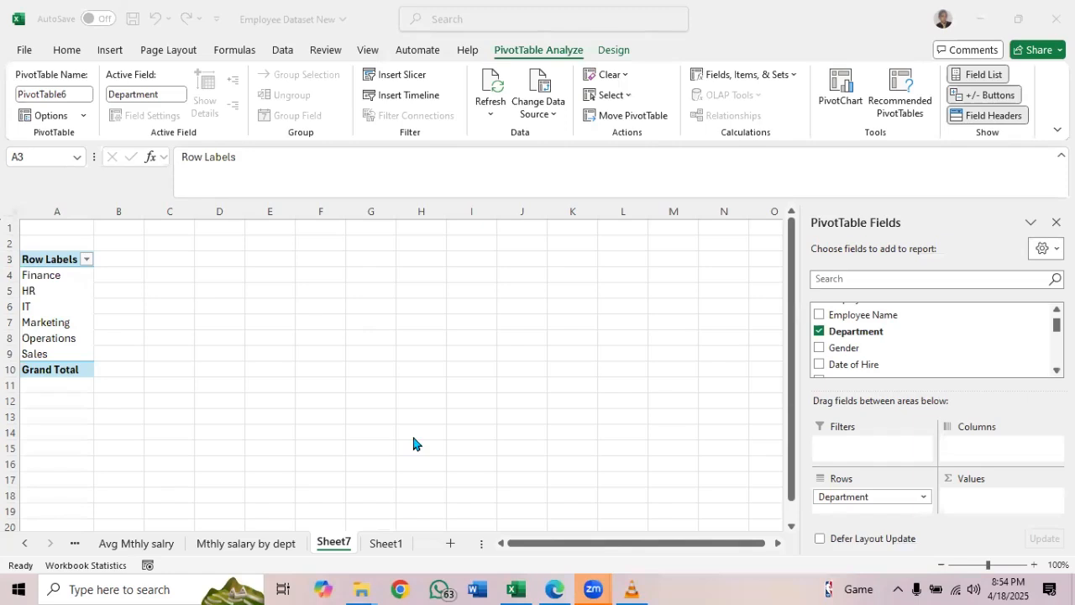
Sort the departments on the "Mthly salary by dept" sheet by sum of monthly salary from largest to smallest
{"action": "left_click", "coordinate": [226, 548]}
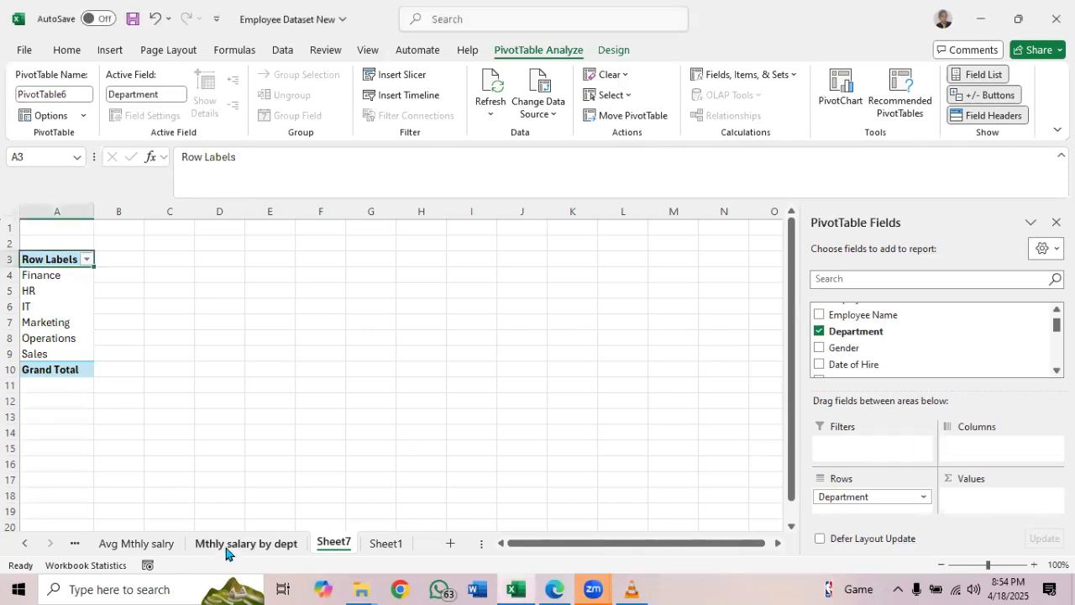
{"action": "left_click", "coordinate": [232, 546]}
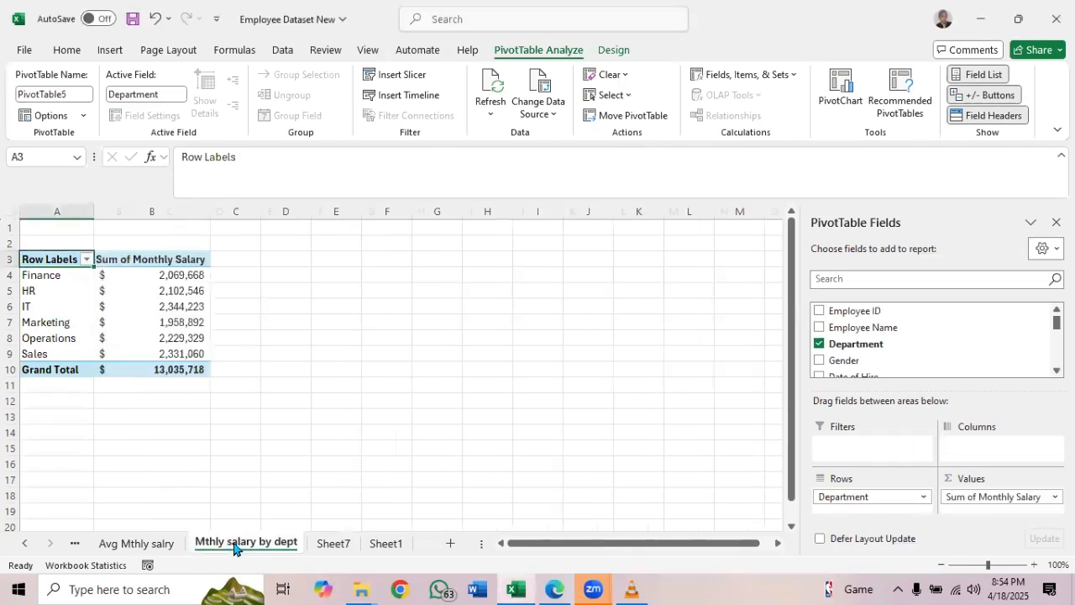
{"action": "left_click", "coordinate": [183, 275]}
{"action": "right_click", "coordinate": [182, 276]}
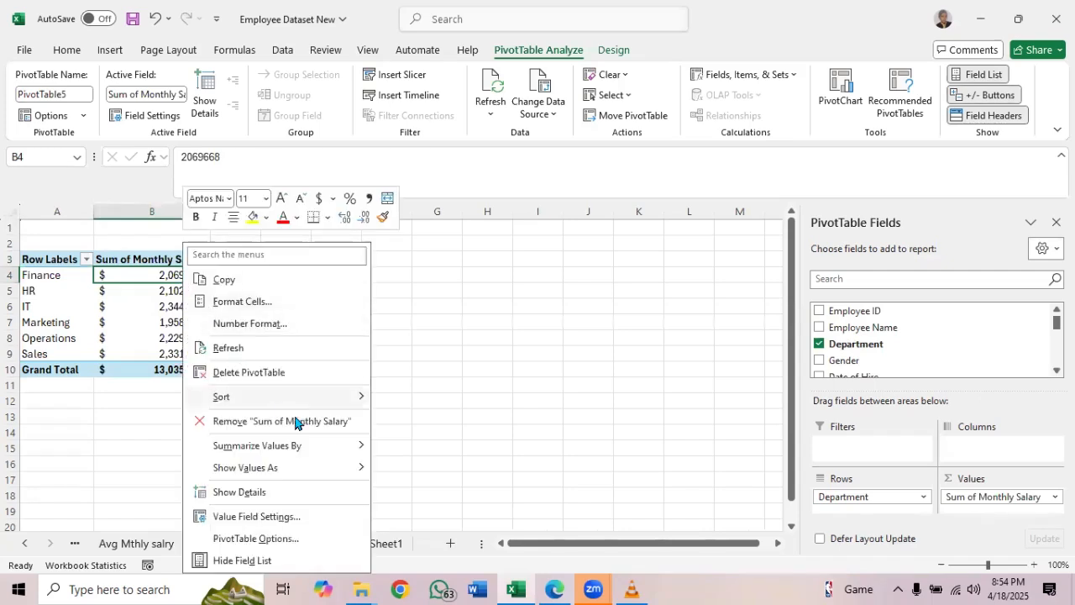
{"action": "mouse_move", "coordinate": [327, 402]}
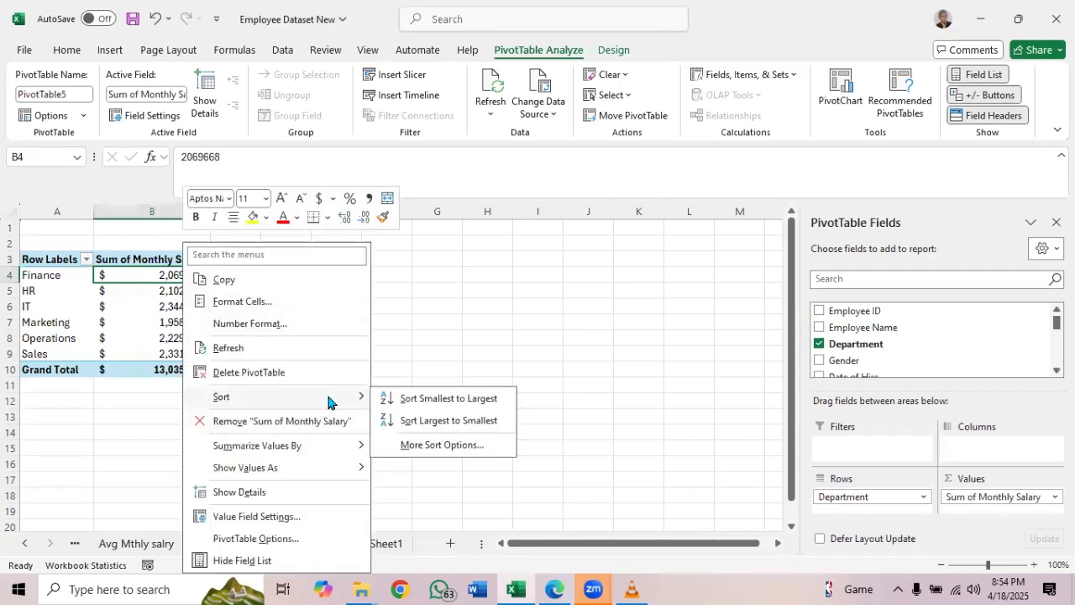
{"action": "left_click", "coordinate": [426, 422]}
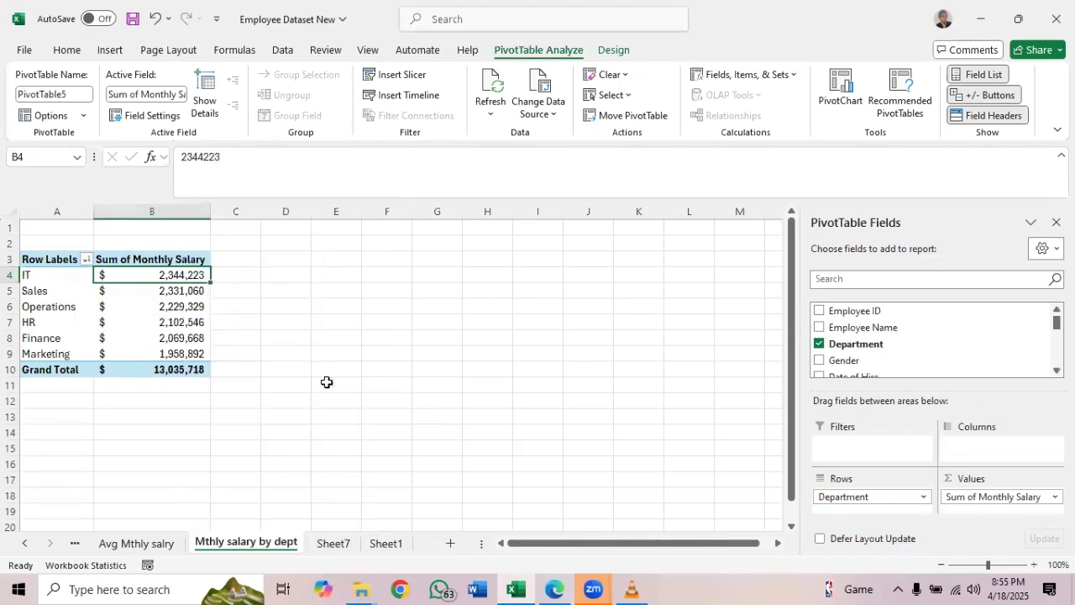
Add the count of Employee ID as values in the Sheet7 PivotTable, and replace it with the count of Department
{"action": "left_click", "coordinate": [345, 543]}
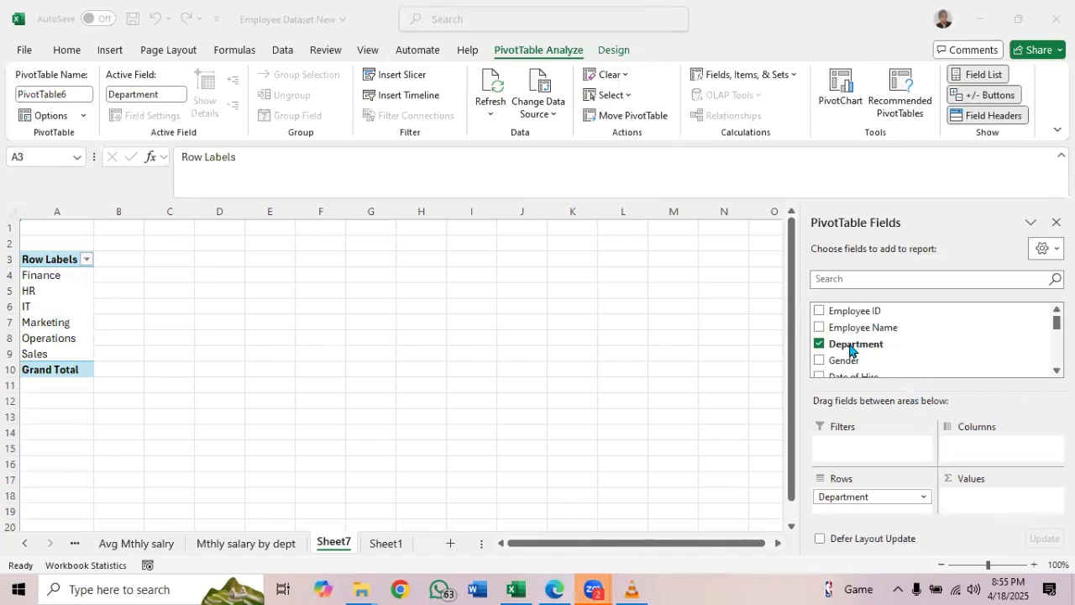
{"action": "left_click", "coordinate": [852, 312]}
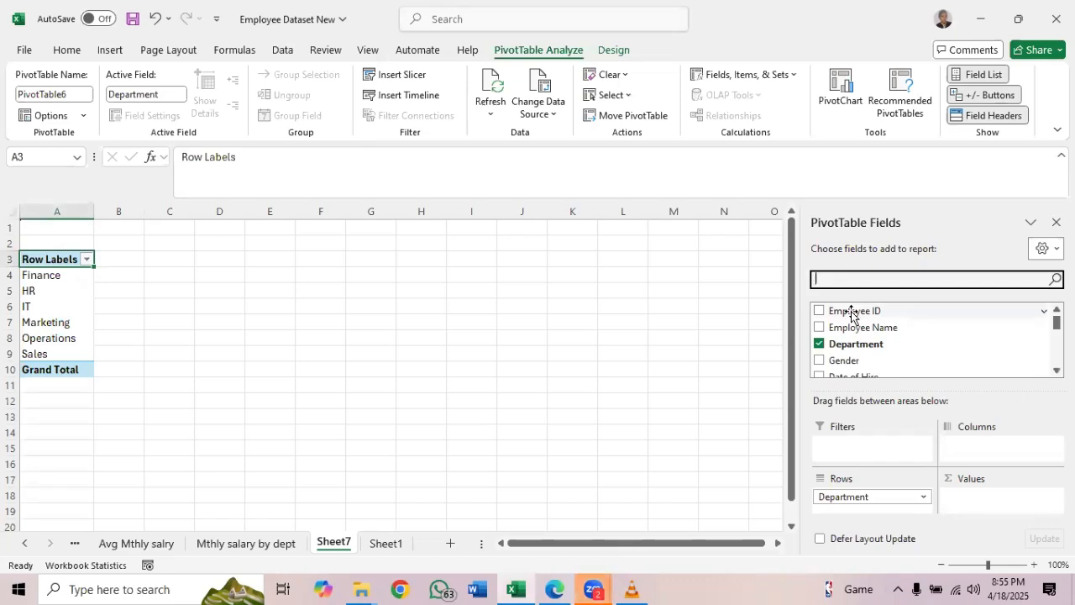
{"action": "left_click_drag", "start_coordinate": [852, 312], "coordinate": [959, 489]}
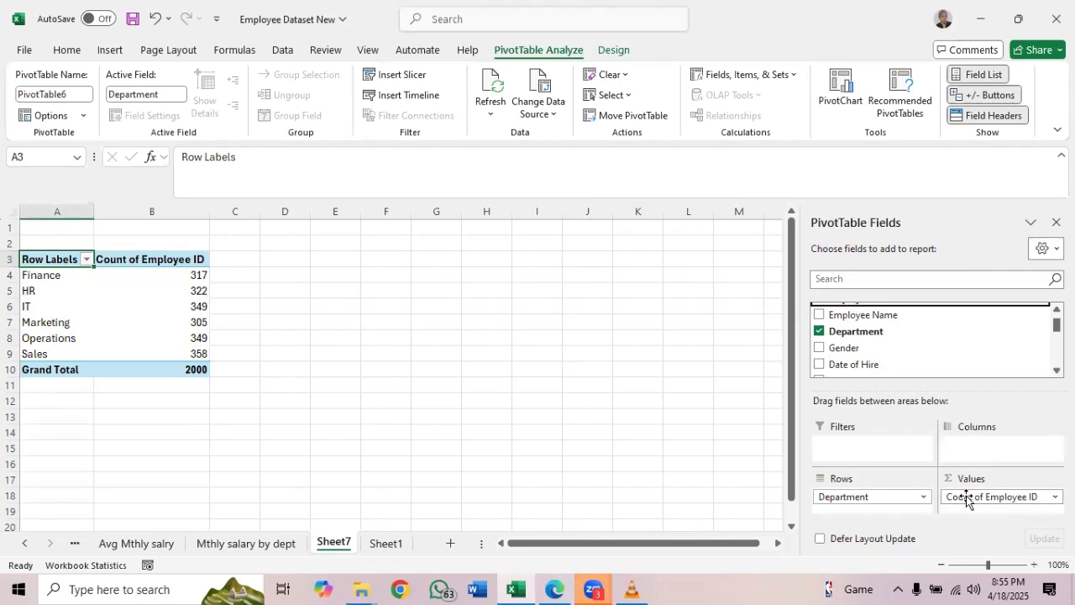
{"action": "left_click_drag", "start_coordinate": [966, 498], "coordinate": [853, 336]}
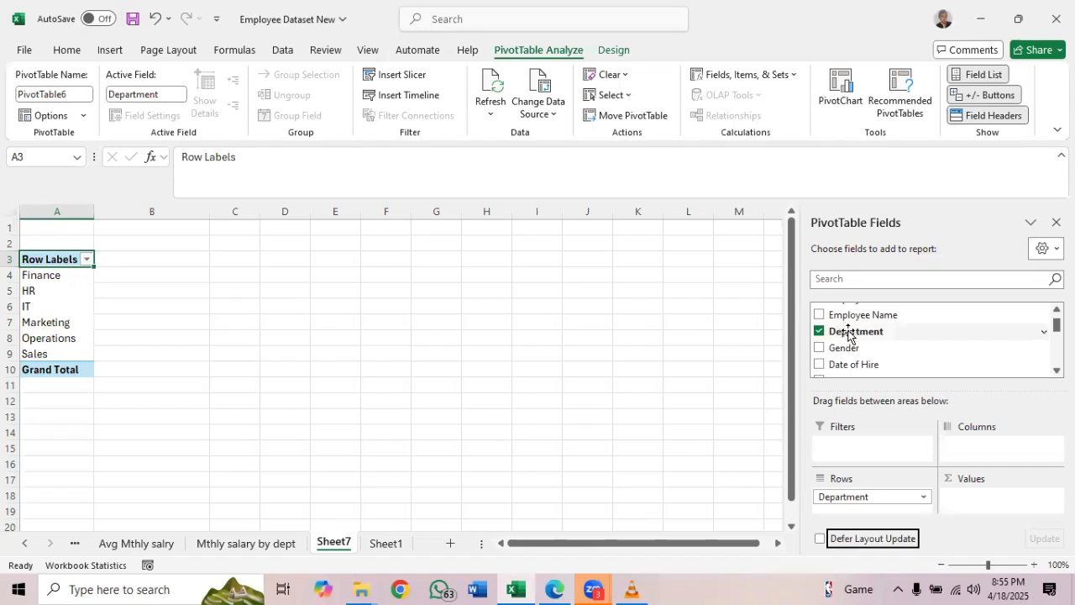
{"action": "left_click_drag", "start_coordinate": [846, 332], "coordinate": [975, 491]}
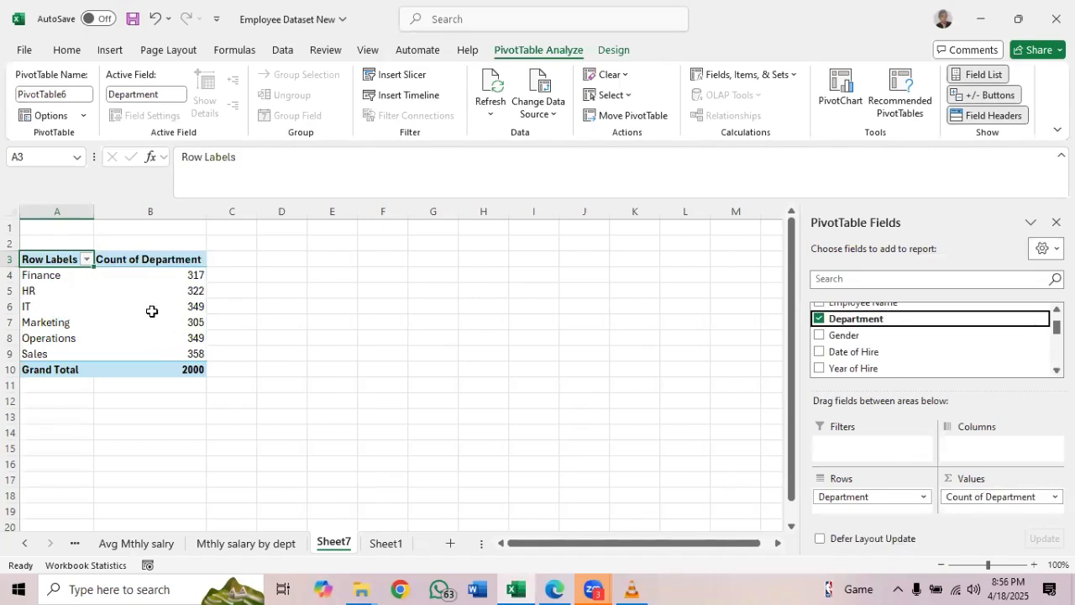
Rename the Sheet7 worksheet holding the department count PivotTable as "Count of employee per dept"
{"action": "double_click", "coordinate": [333, 542]}
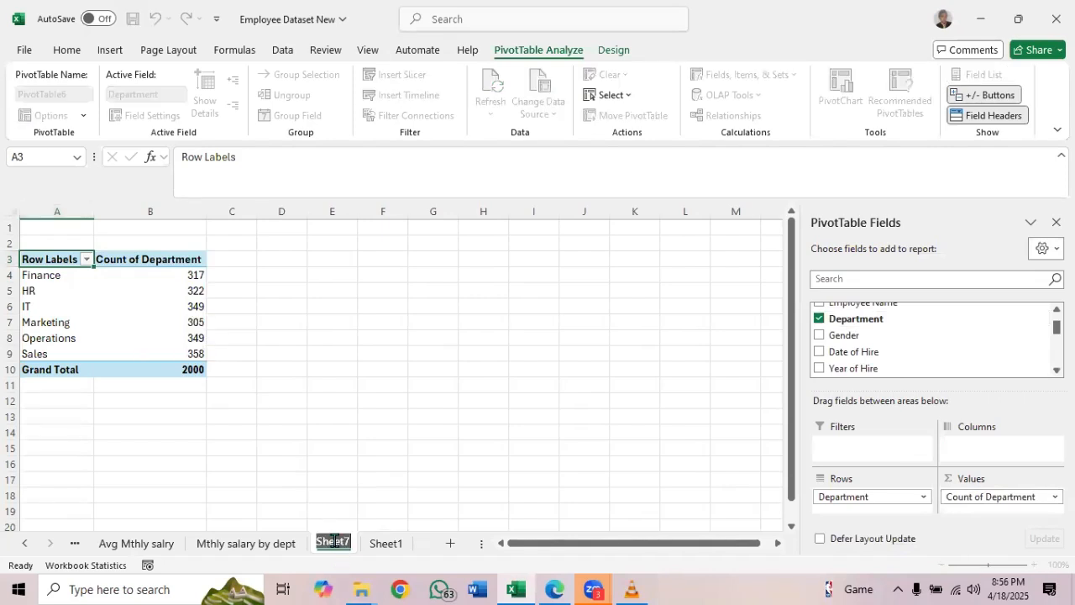
{"action": "type", "text": "Cou"}
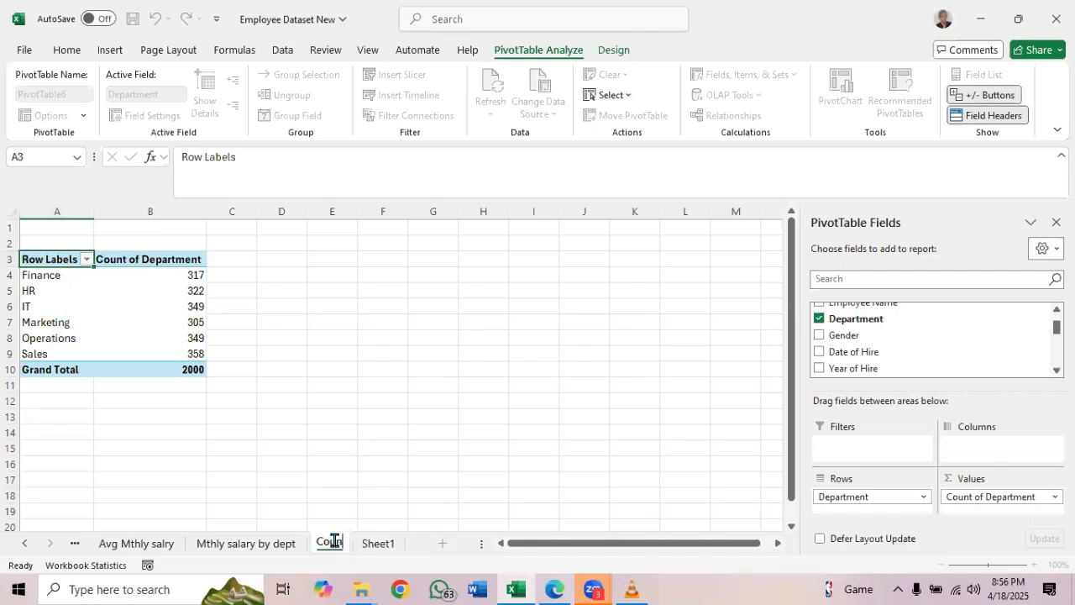
{"action": "type", "text": "nt of emp"}
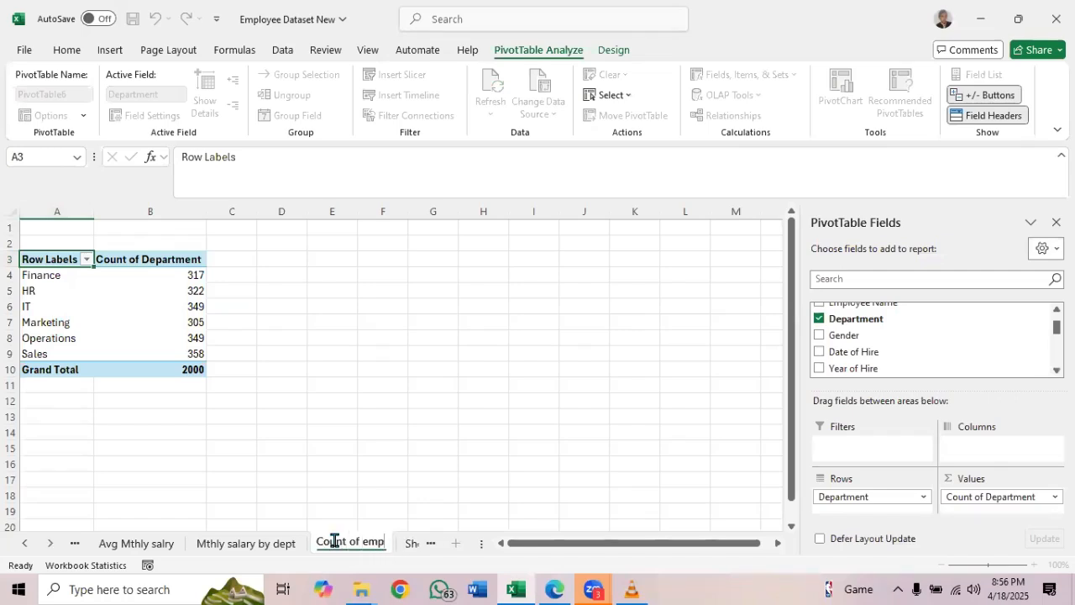
{"action": "type", "text": "loyee"}
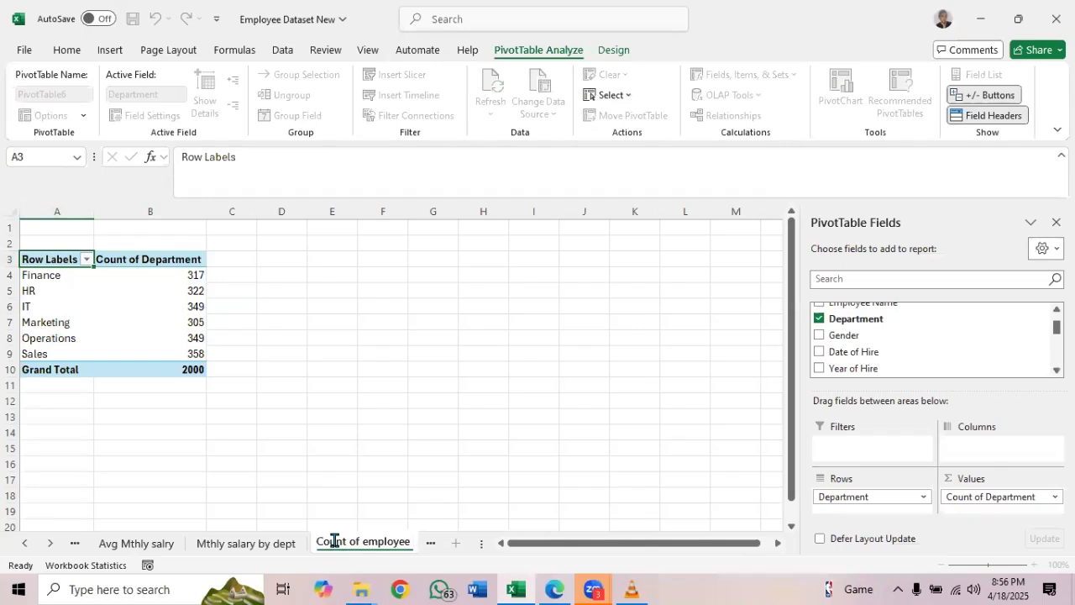
{"action": "type", "text": " per"}
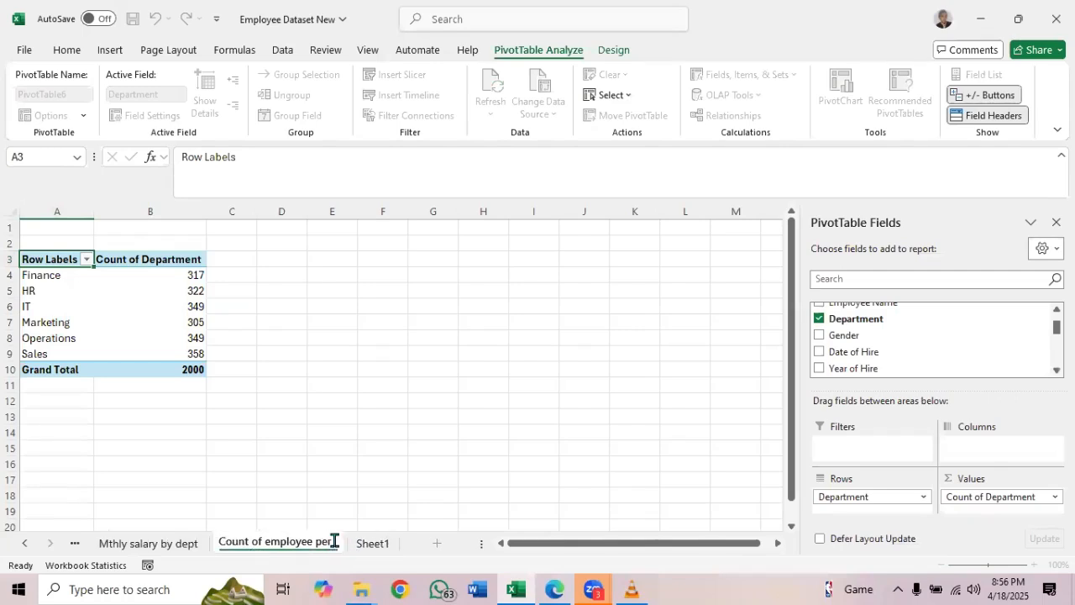
{"action": "type", "text": " dep"}
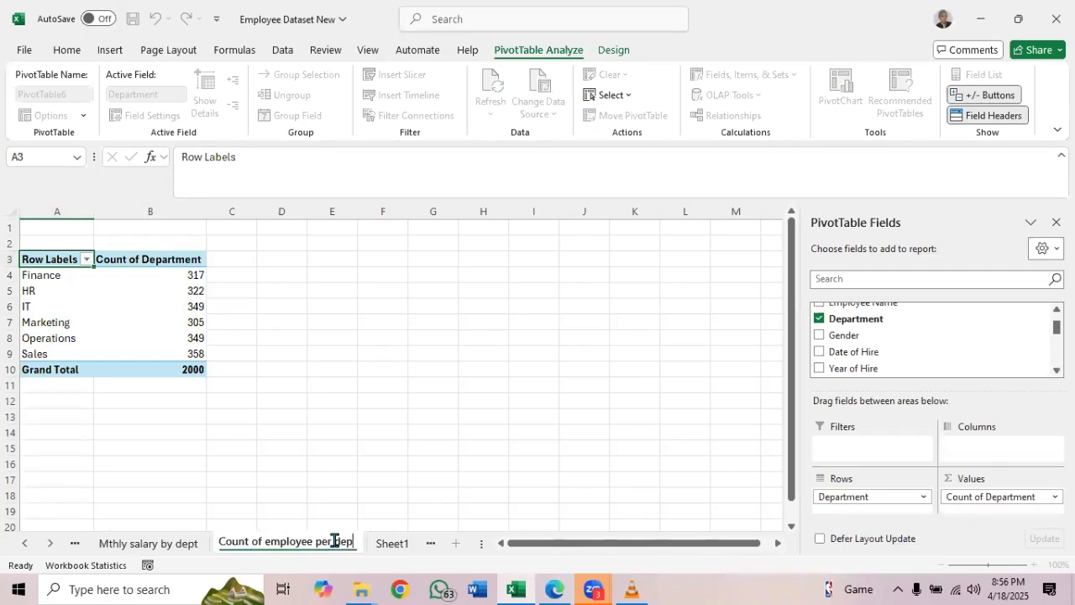
{"action": "type", "text": "t"}
{"action": "key", "text": "Return"}
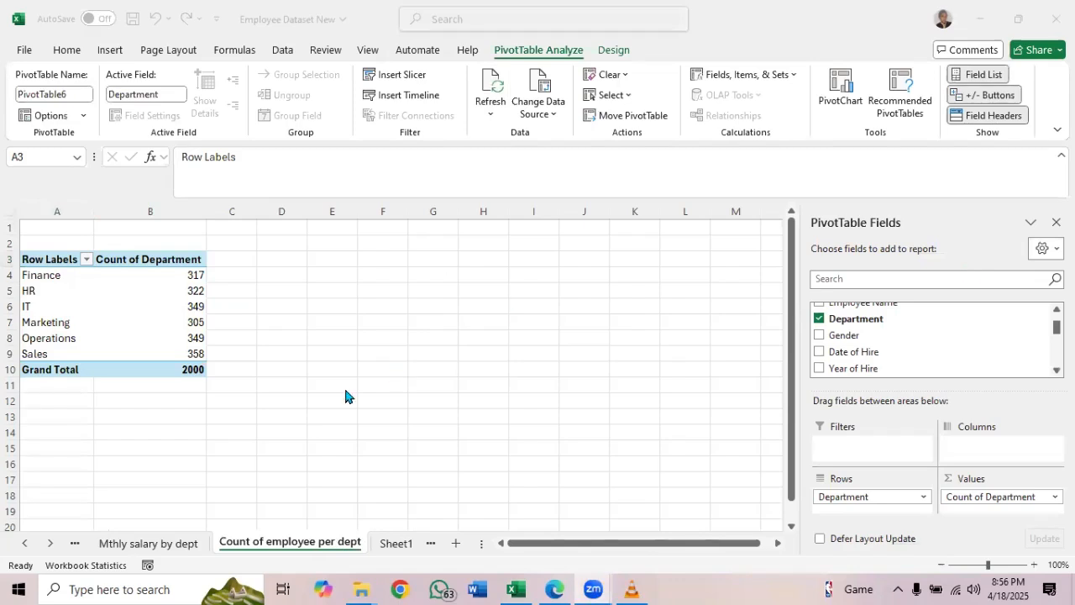
Check the analysis list PDF for the next item, and create a new-worksheet PivotTable from the Sheet1 employee table
{"action": "left_click", "coordinate": [554, 588]}
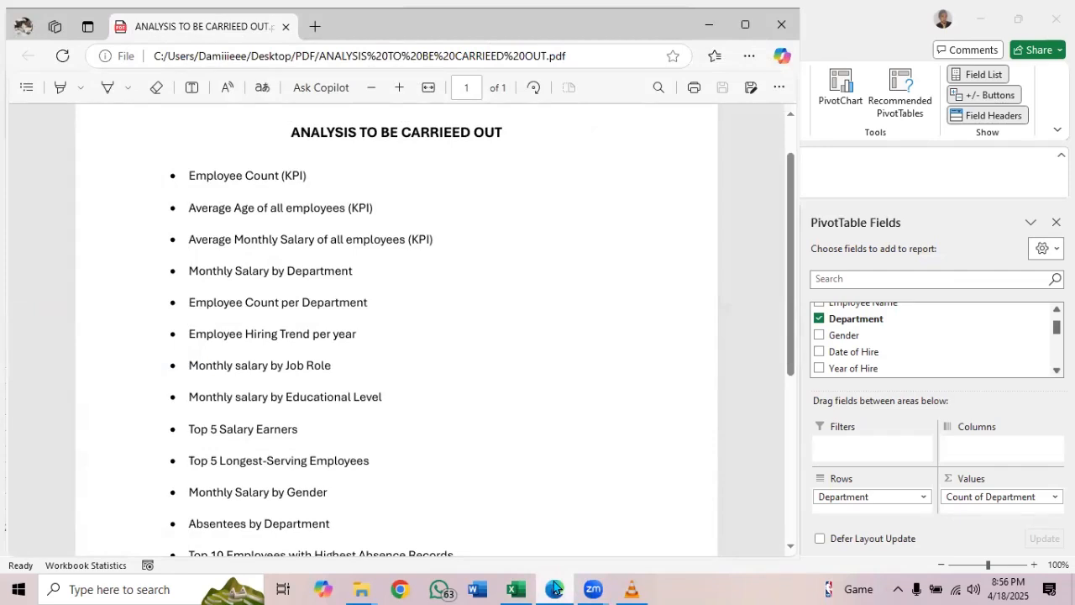
{"action": "left_click", "coordinate": [554, 588]}
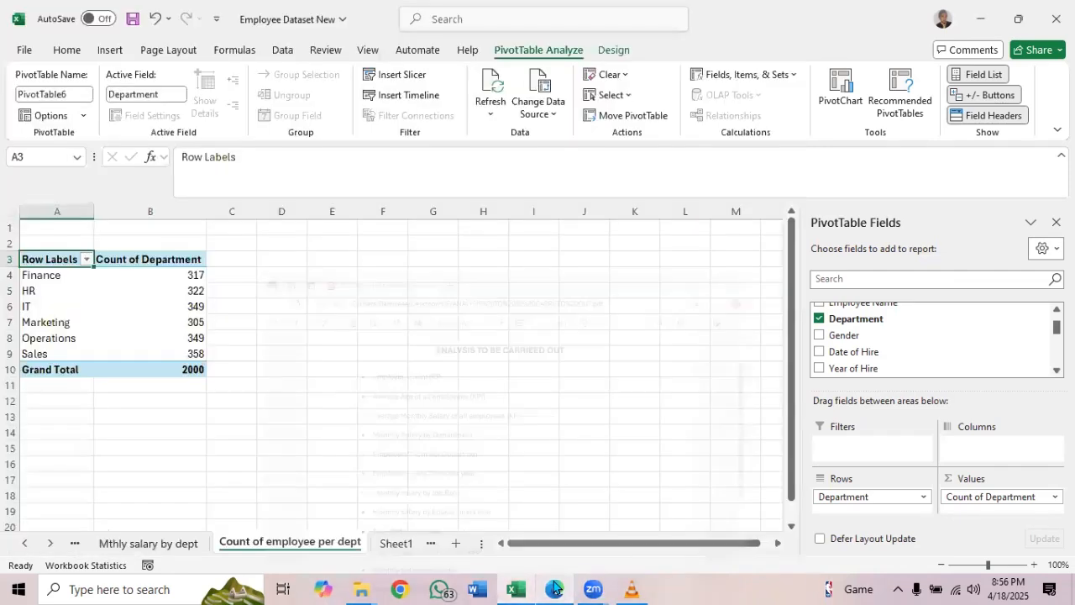
{"action": "left_click", "coordinate": [396, 544]}
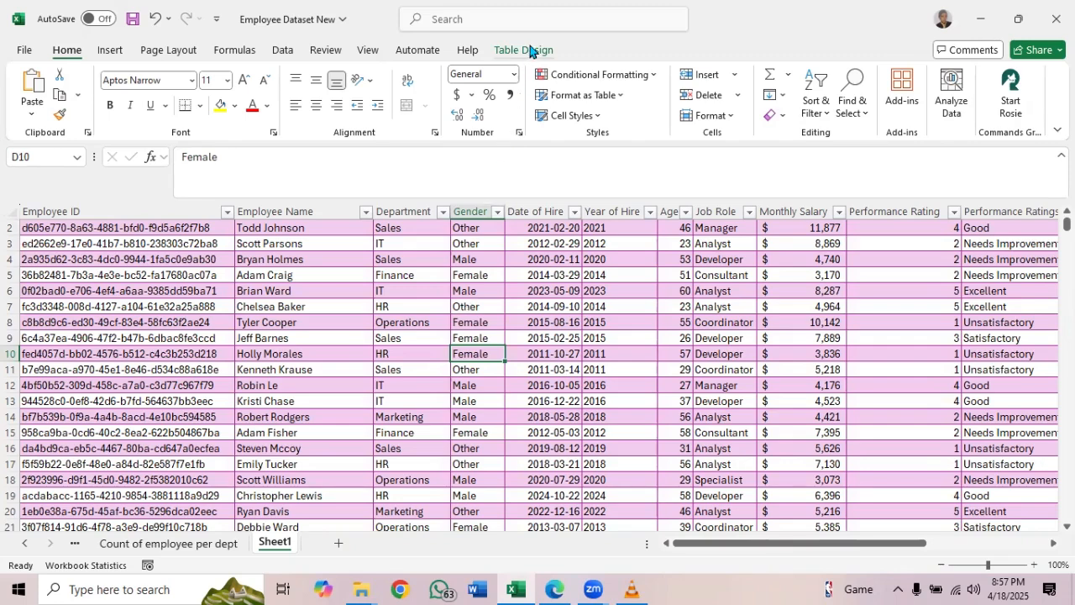
{"action": "left_click", "coordinate": [199, 79]}
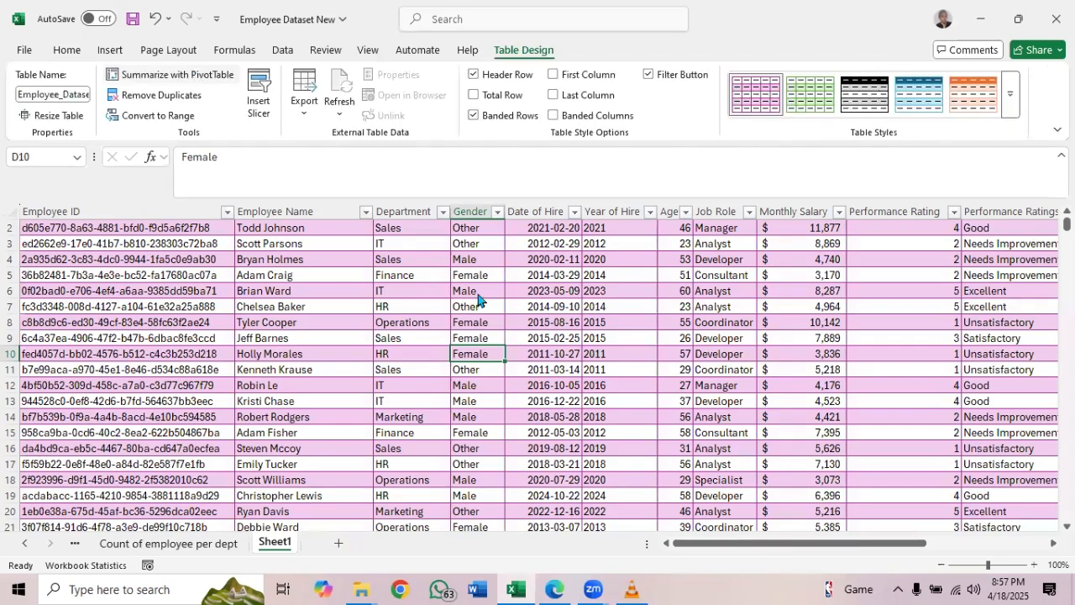
{"action": "left_click", "coordinate": [551, 351]}
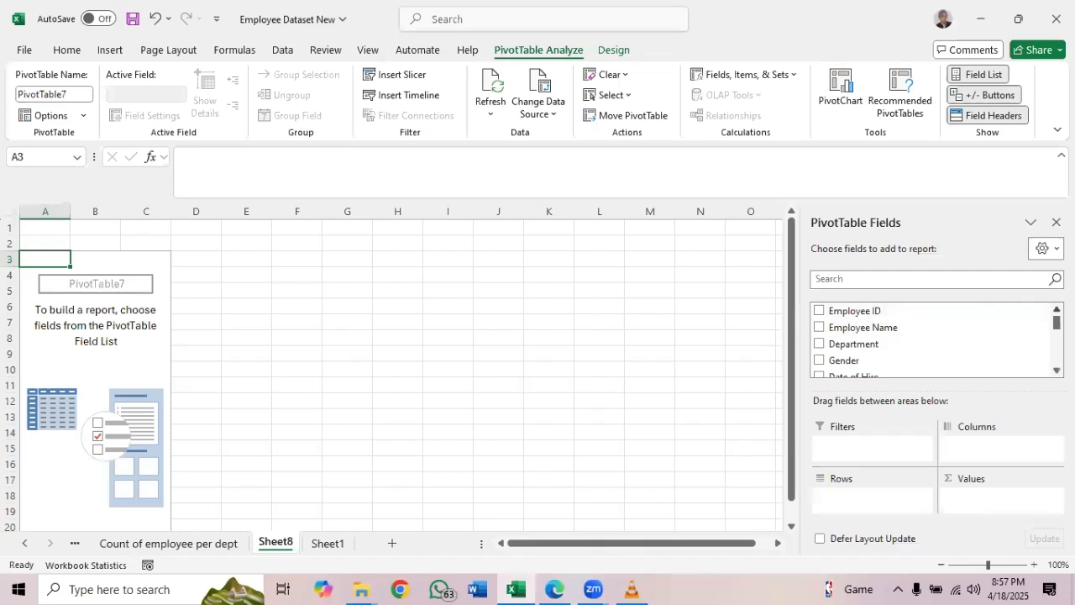
Set up the Sheet8 PivotTable with Year of Hire as rows and the count of Year of Hire as values
{"action": "scroll", "coordinate": [933, 337], "scroll_direction": "down", "scroll_amount": 3}
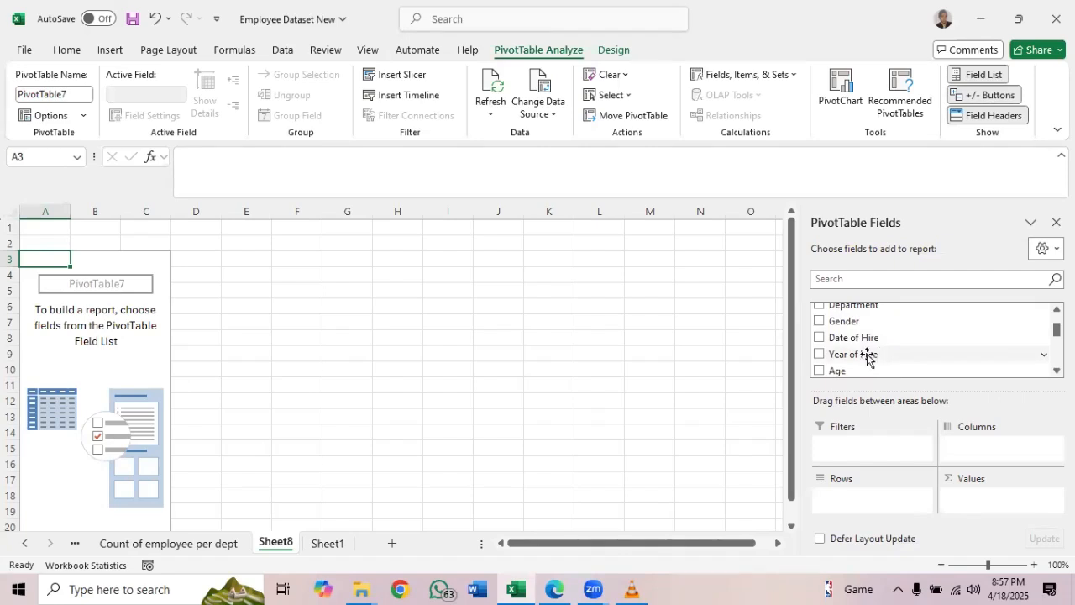
{"action": "left_click_drag", "start_coordinate": [851, 360], "coordinate": [861, 496]}
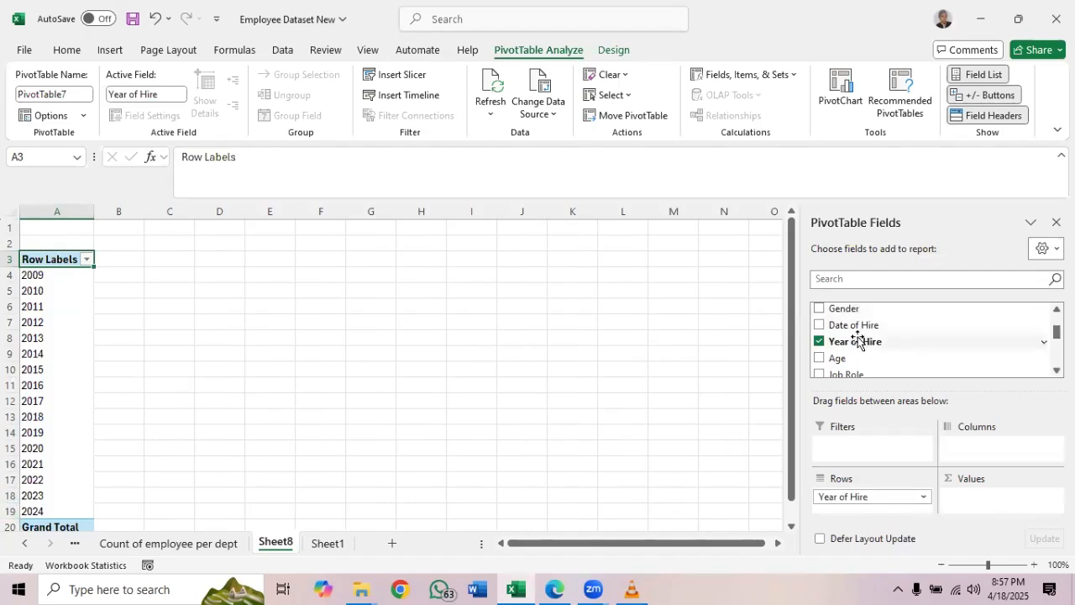
{"action": "left_click_drag", "start_coordinate": [859, 341], "coordinate": [977, 502]}
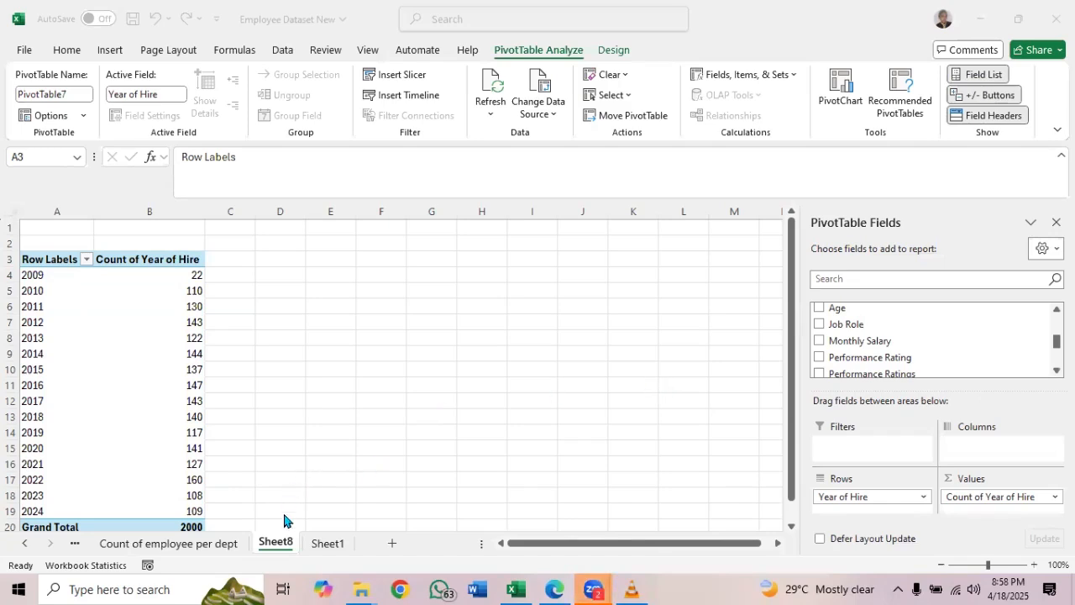
Rename the Sheet8 worksheet holding the Year of Hire PivotTable as "Hiring trend per year"
{"action": "double_click", "coordinate": [273, 546]}
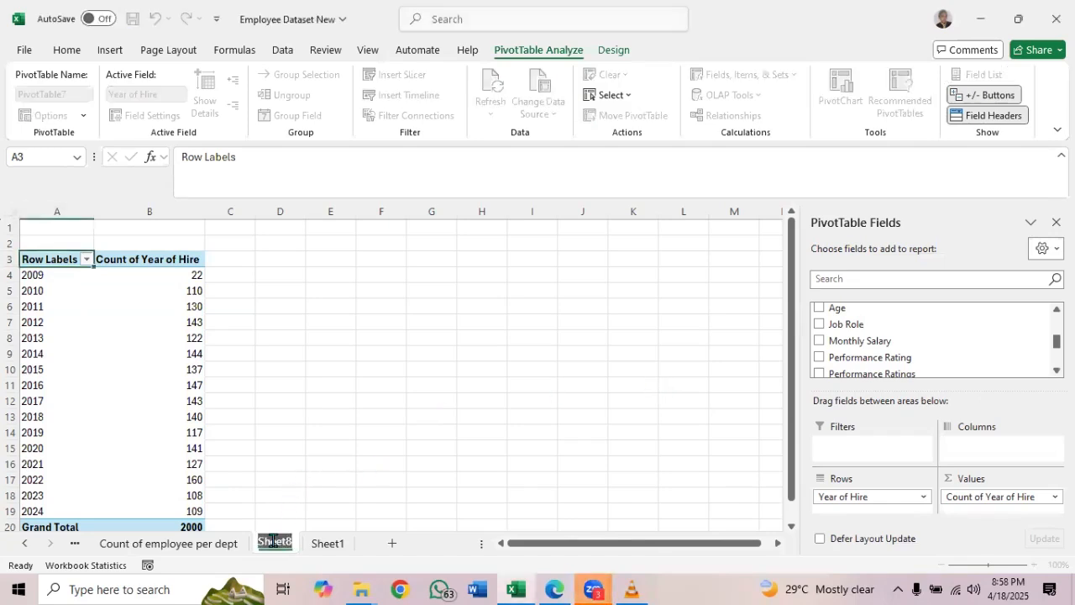
{"action": "type", "text": "Hiring"}
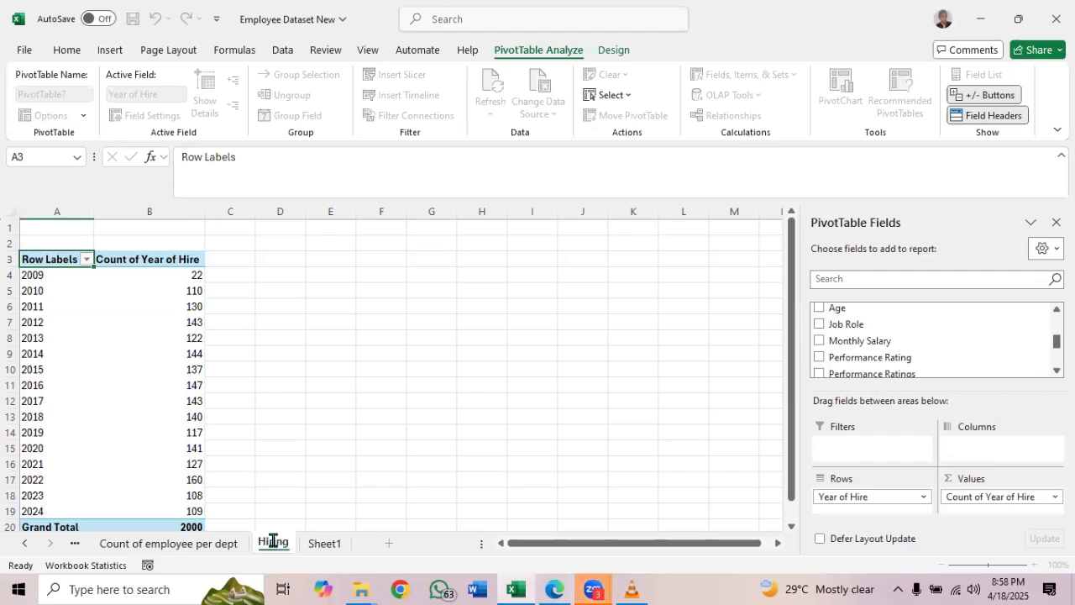
{"action": "type", "text": " trend p"}
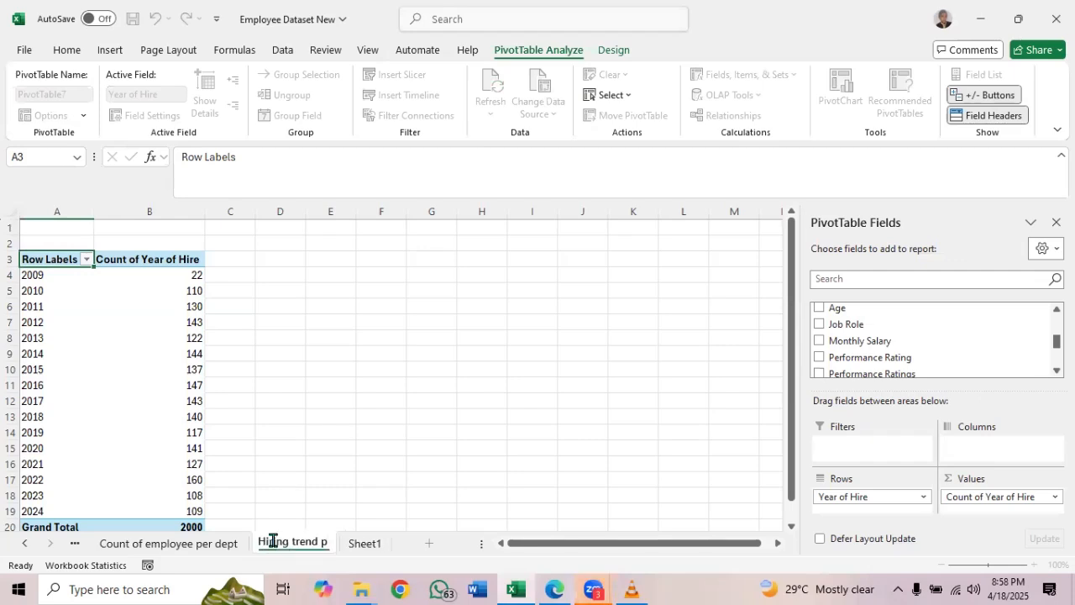
{"action": "type", "text": "er year"}
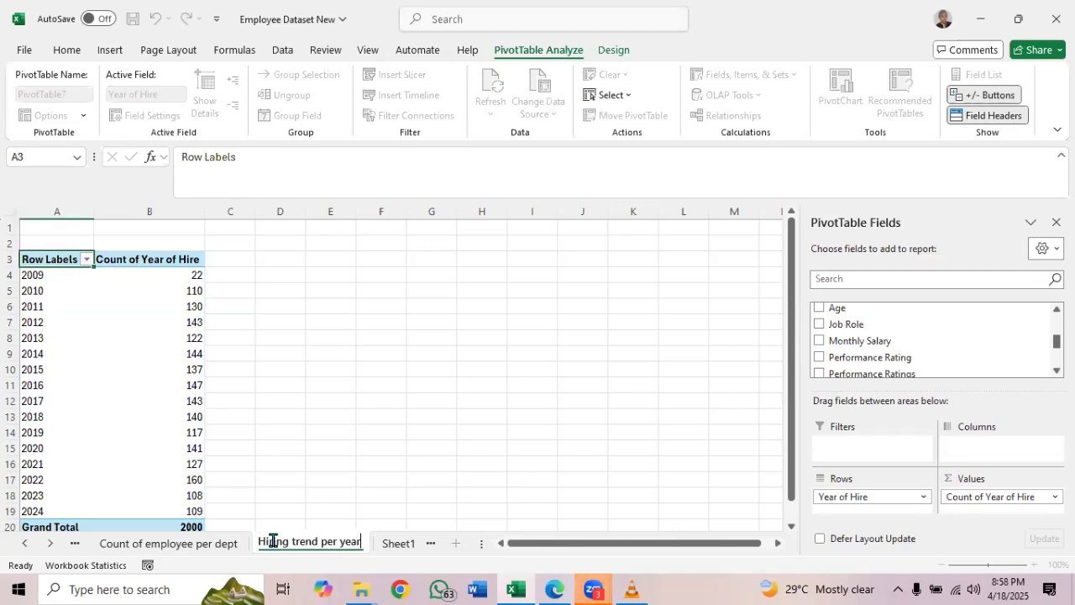
{"action": "key", "text": "Return"}
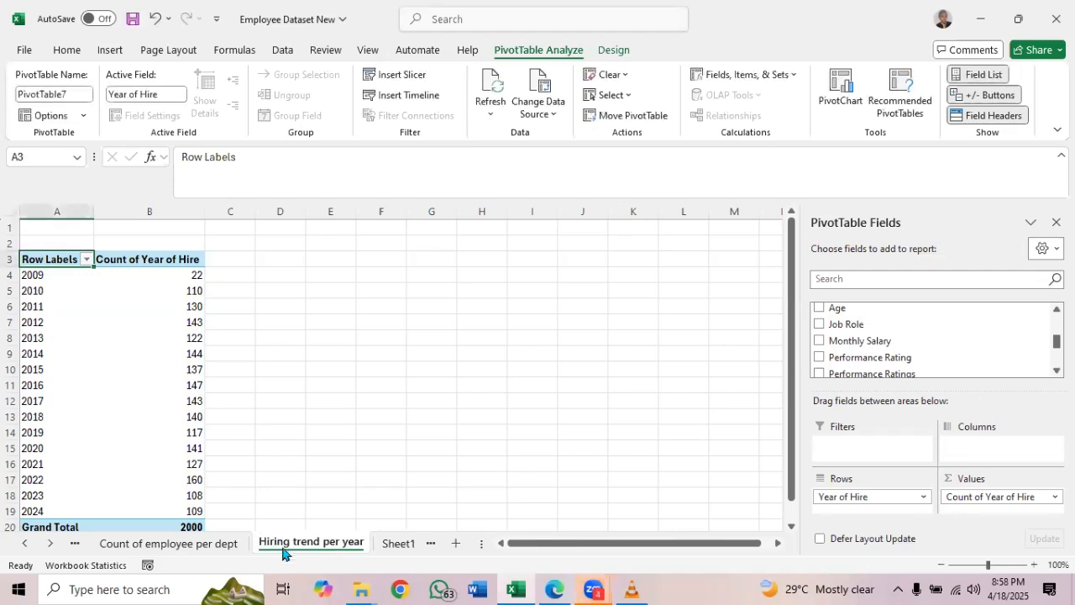
Create a new-worksheet PivotTable from the Sheet1 employee table, and check the analysis list PDF for the next item
{"action": "left_click", "coordinate": [402, 544]}
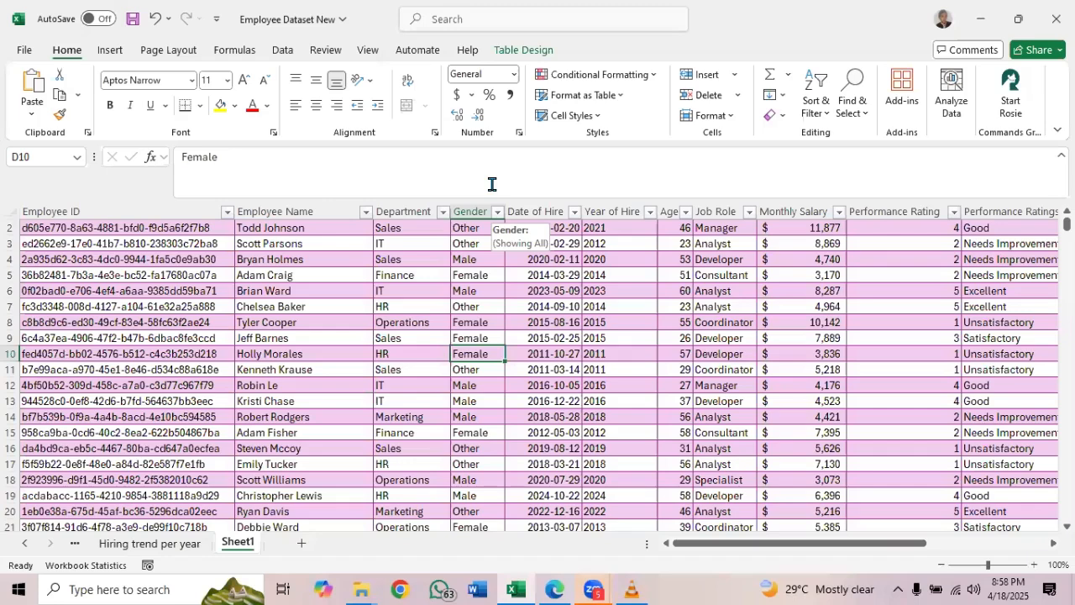
{"action": "left_click", "coordinate": [512, 49]}
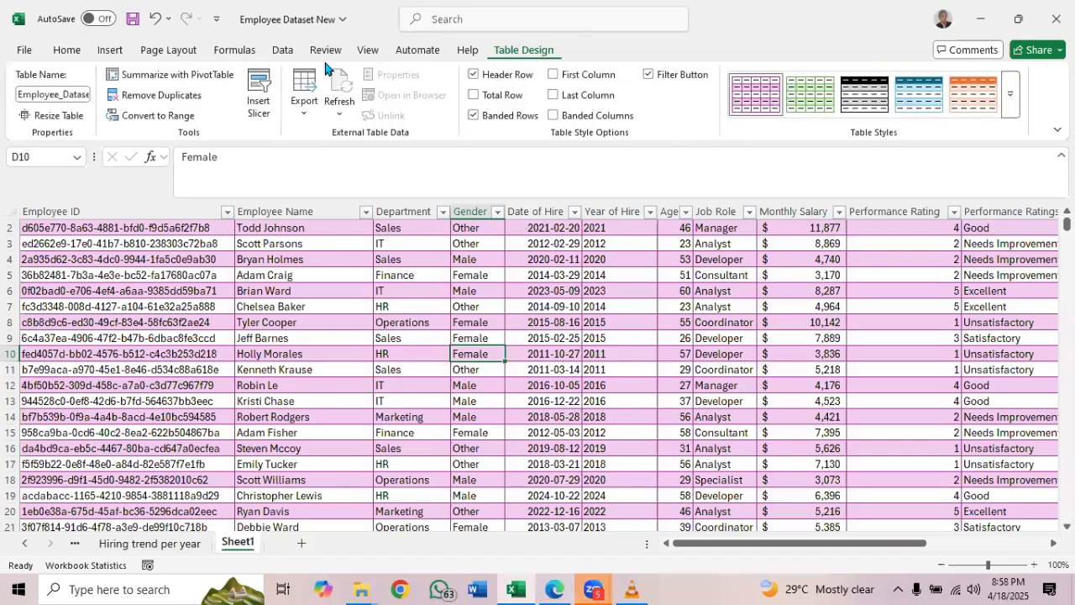
{"action": "left_click", "coordinate": [174, 75]}
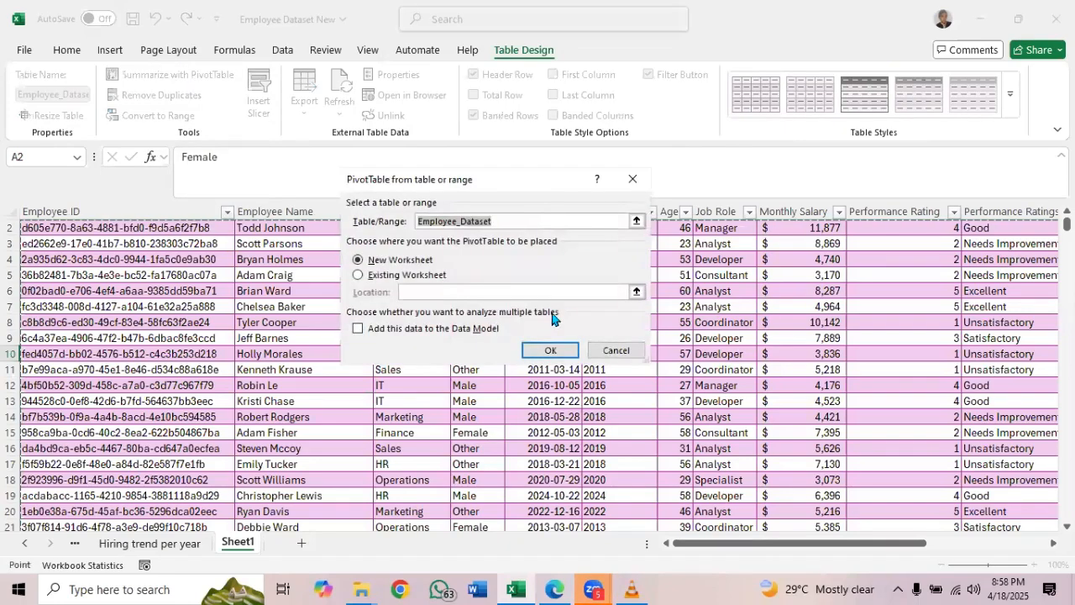
{"action": "left_click", "coordinate": [554, 350]}
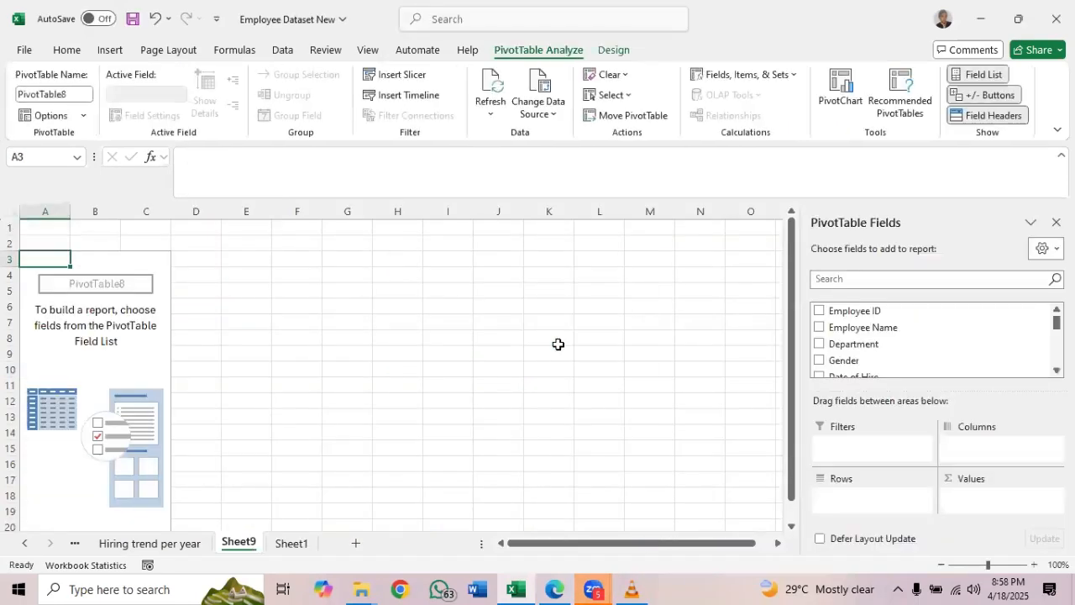
{"action": "left_click", "coordinate": [556, 588]}
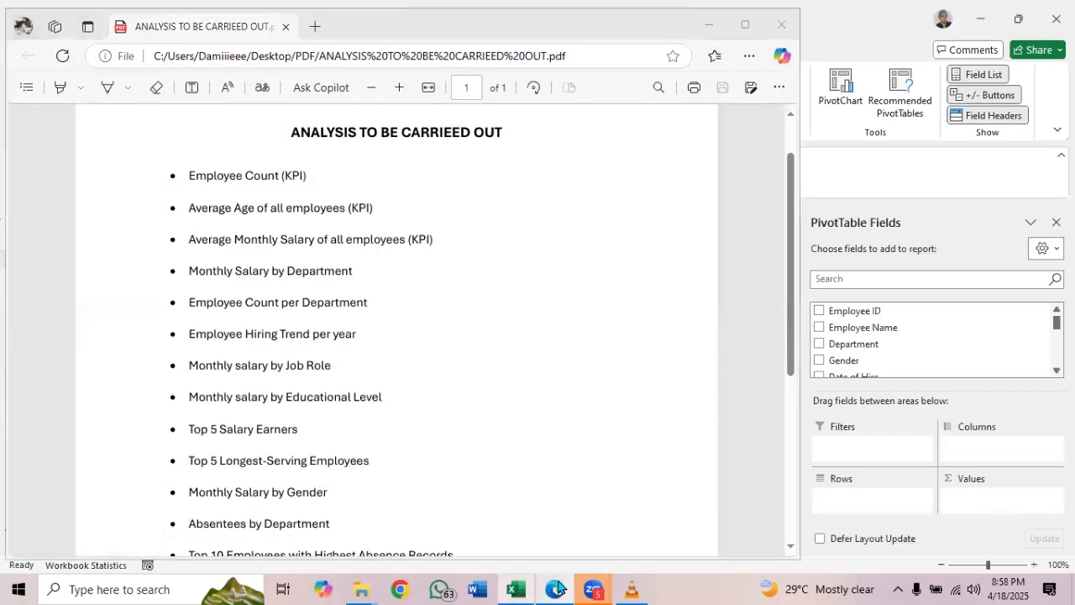
{"action": "left_click", "coordinate": [556, 588]}
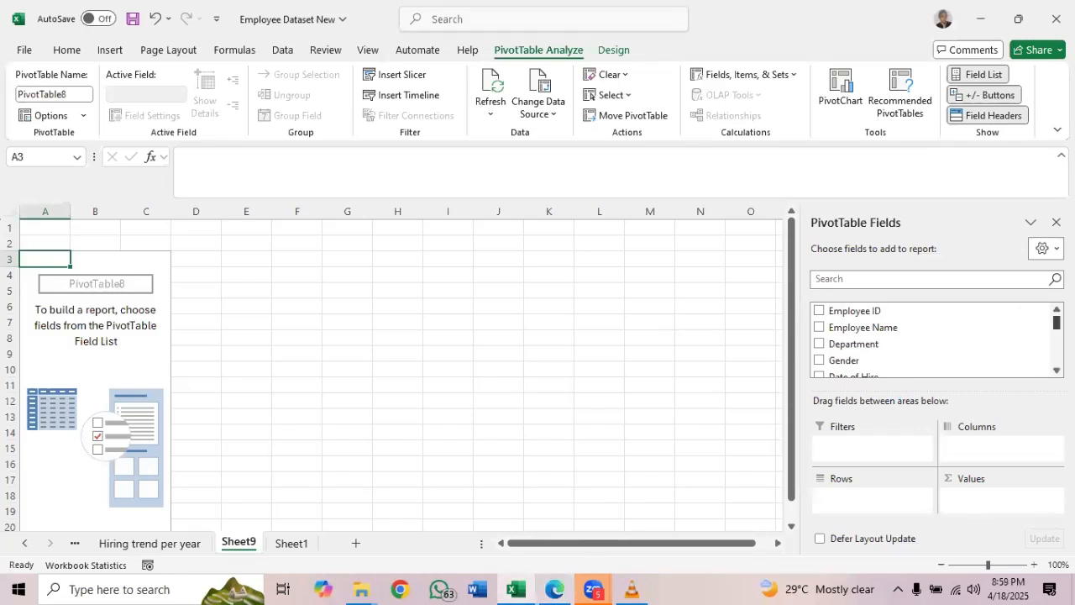
Set up the Sheet9 PivotTable with Job Role as rows and the sum of Monthly Salary as values
{"action": "scroll", "coordinate": [924, 336], "scroll_direction": "down", "scroll_amount": 3}
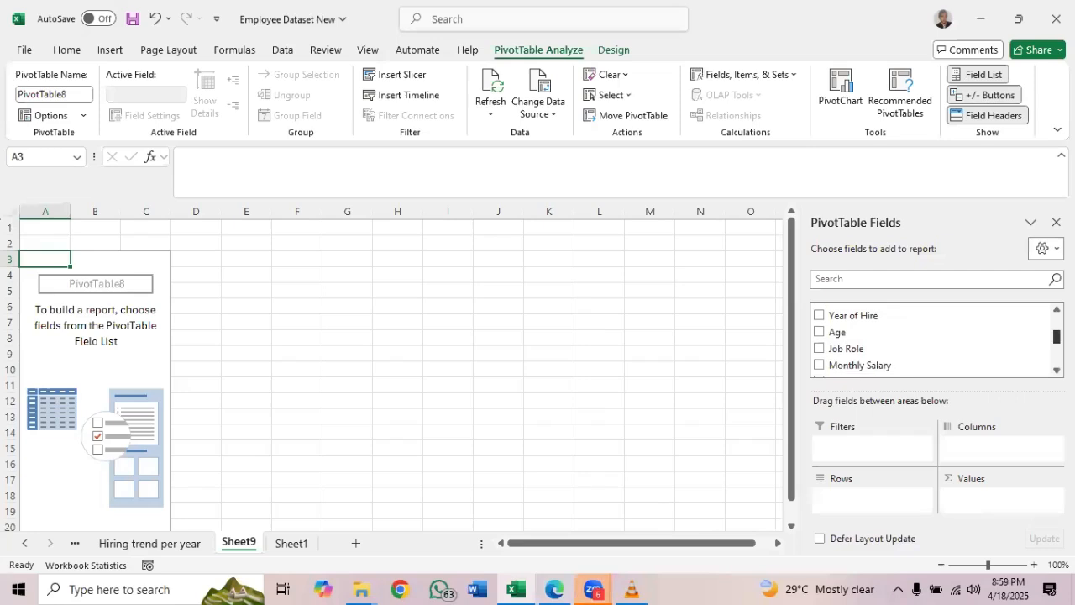
{"action": "left_click", "coordinate": [819, 349]}
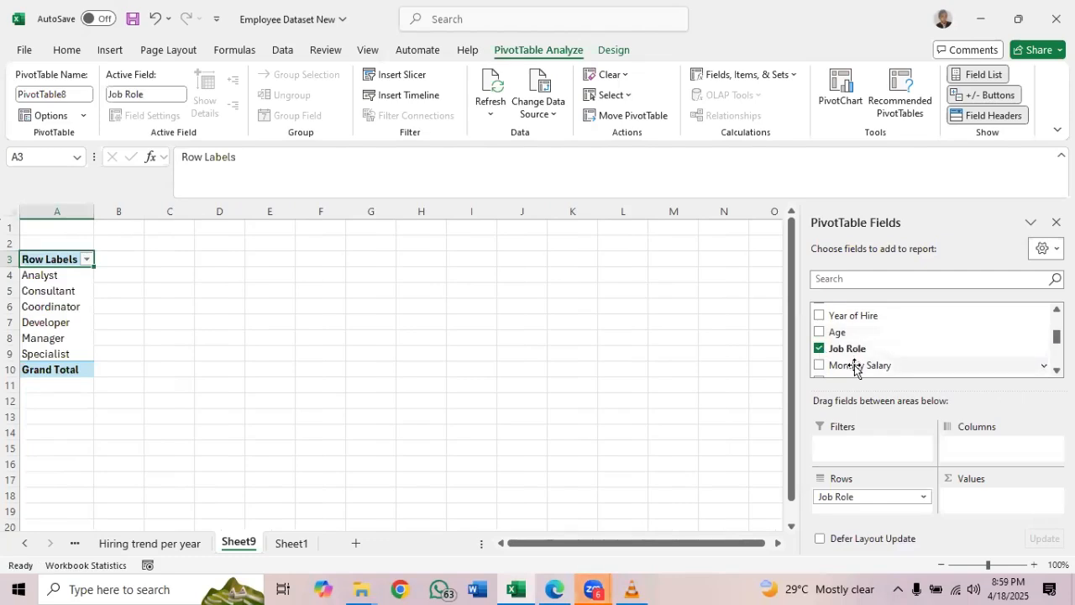
{"action": "left_click_drag", "start_coordinate": [856, 365], "coordinate": [974, 497]}
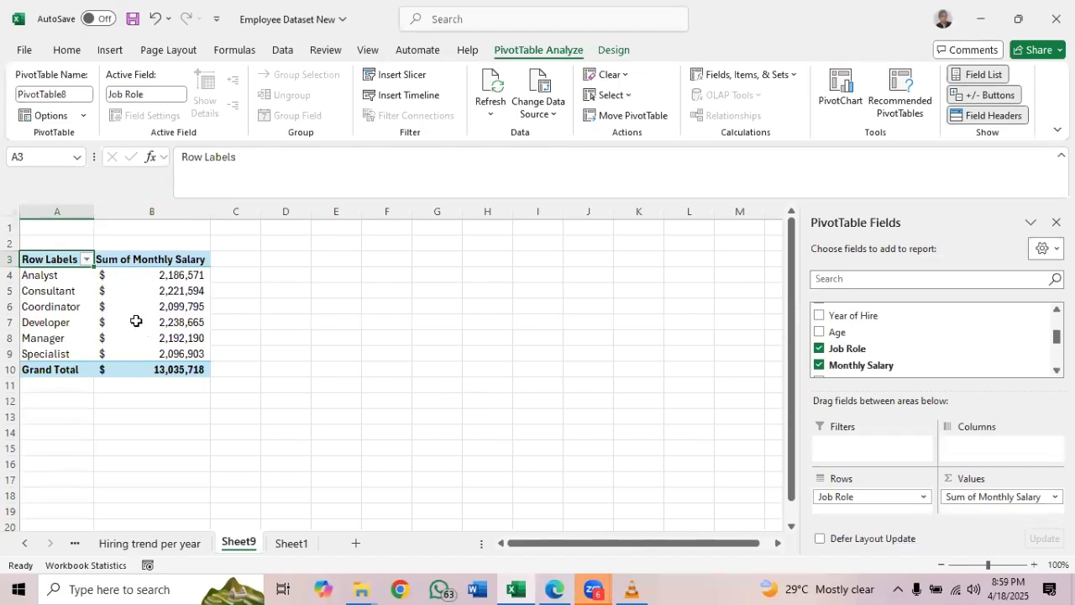
Rename the Sheet9 worksheet holding the job role salary PivotTable as "Mthly salary by JR"
{"action": "double_click", "coordinate": [239, 540]}
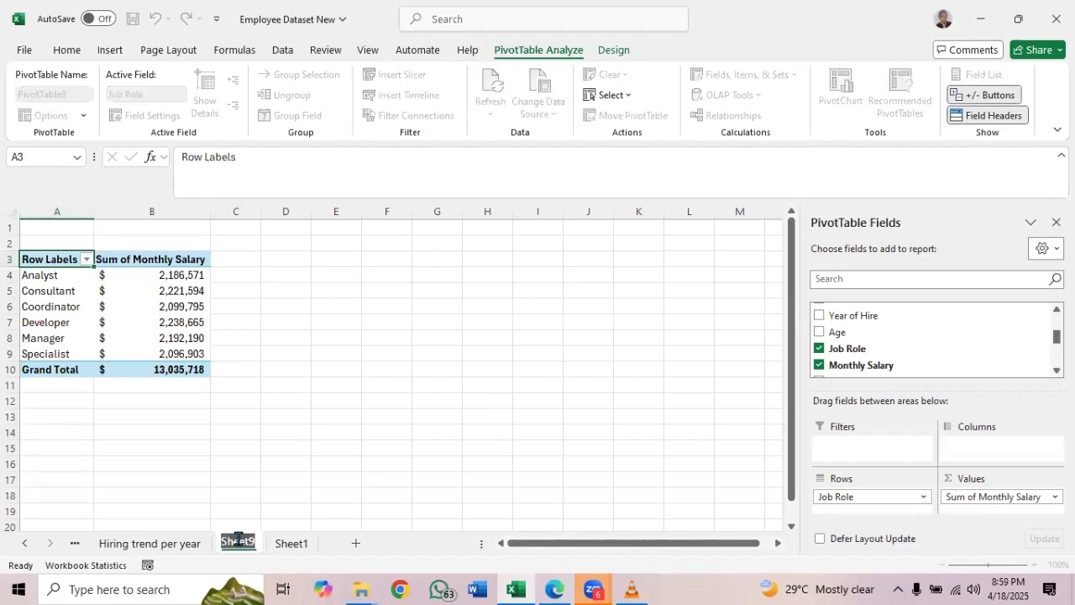
{"action": "type", "text": "Mthly salary"}
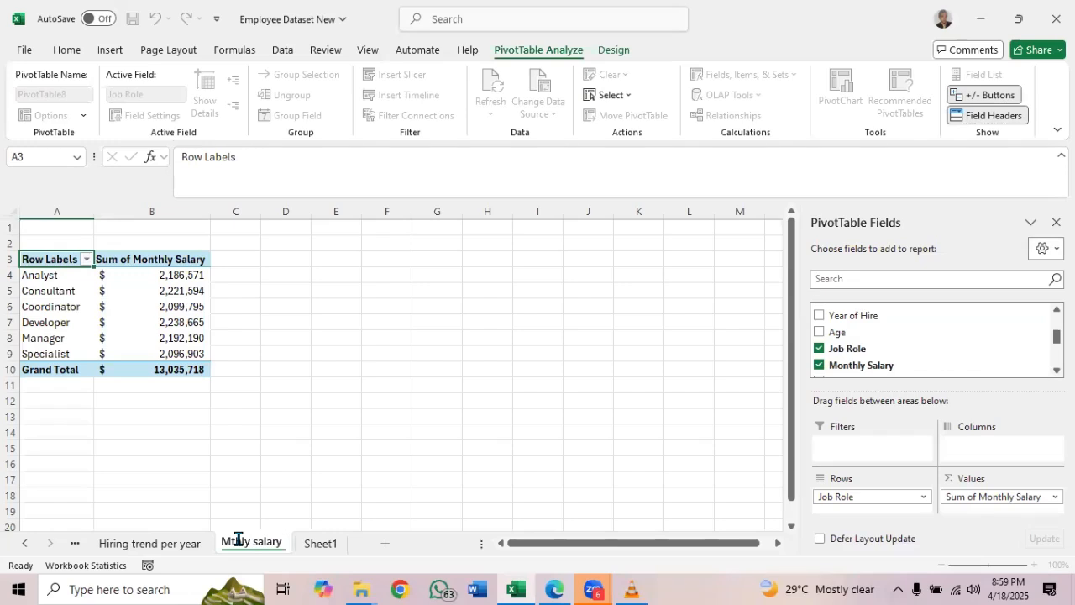
{"action": "type", "text": " by"}
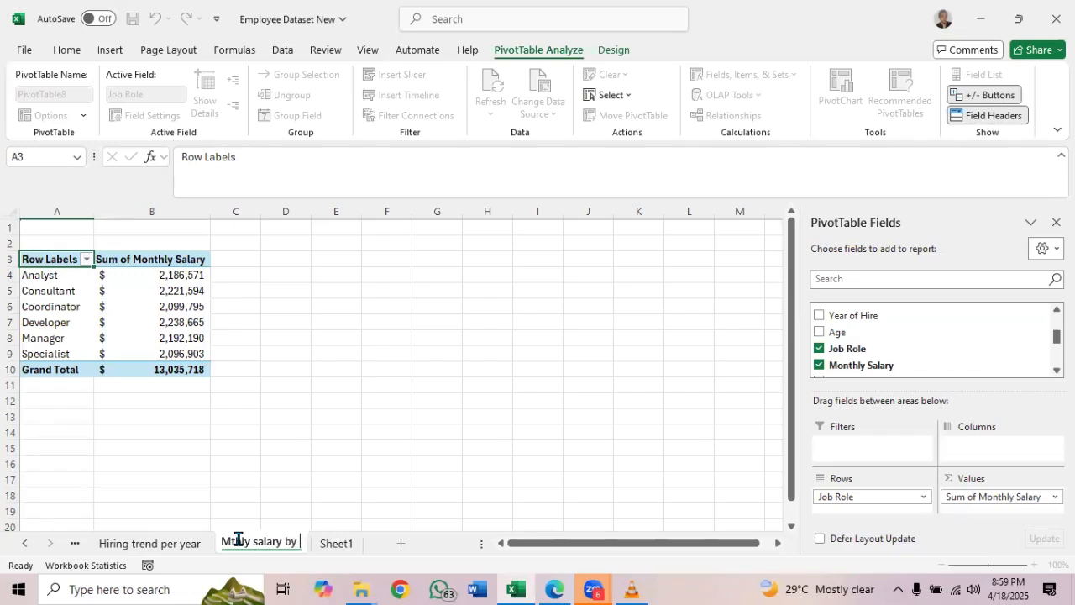
{"action": "type", "text": " j"}
{"action": "key", "text": "Caps_Lock"}
{"action": "key", "text": "BackSpace"}
{"action": "type", "text": "JR"}
{"action": "key", "text": "Return"}
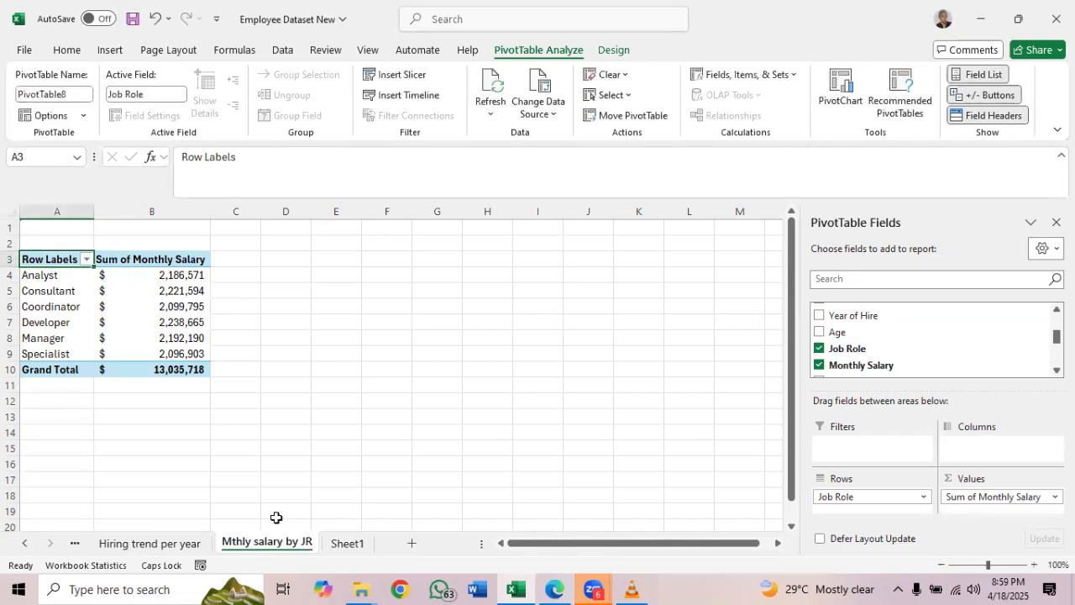
Check the analysis list PDF for the item after salary by job role, and create another new-worksheet PivotTable from the Sheet1 employee table
{"action": "left_click", "coordinate": [354, 543]}
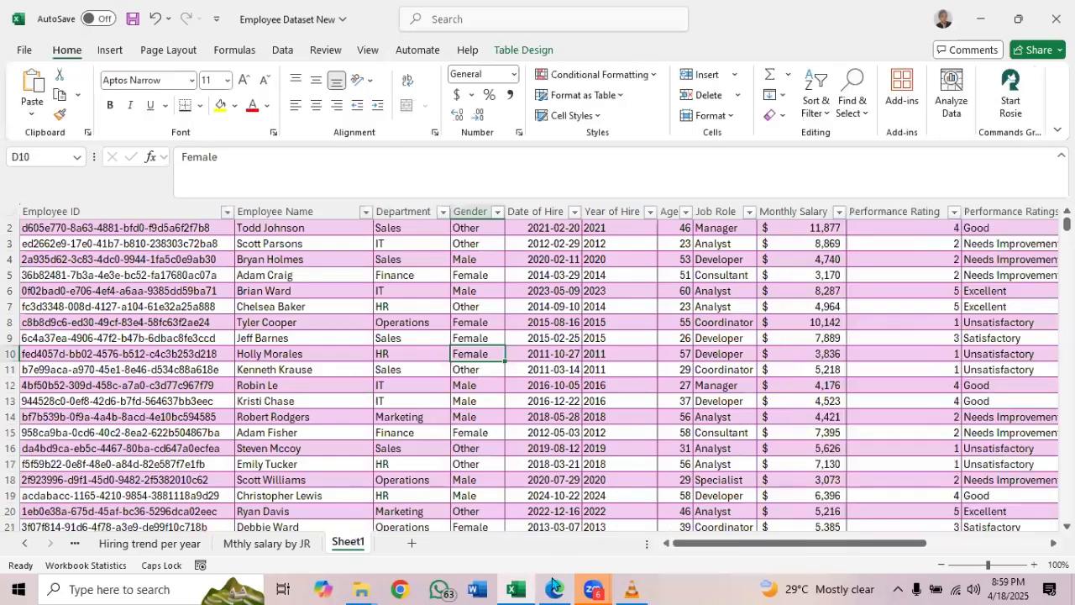
{"action": "left_click", "coordinate": [554, 588]}
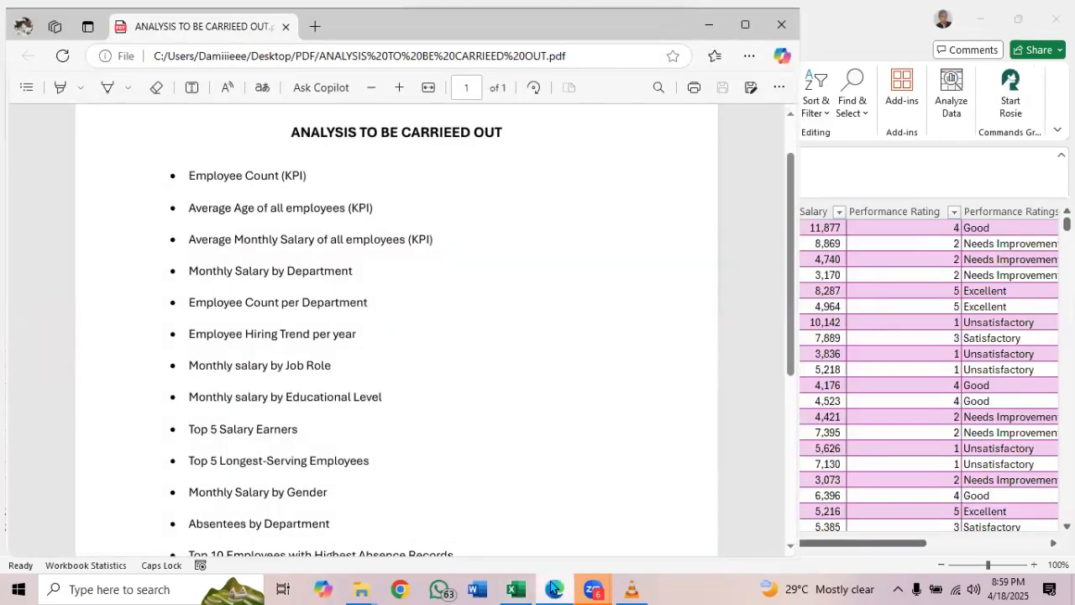
{"action": "left_click", "coordinate": [515, 589]}
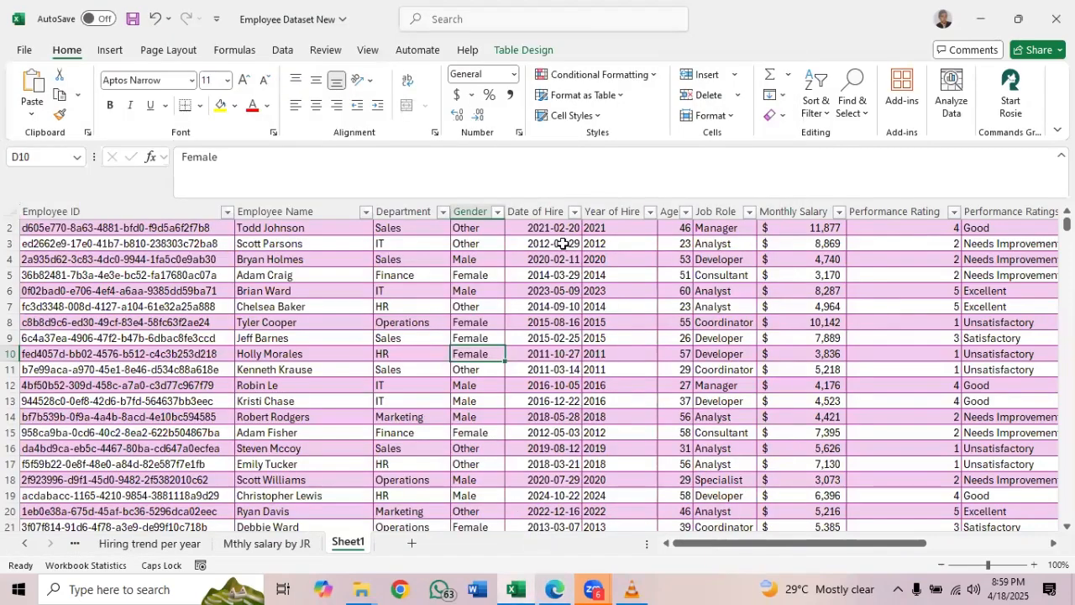
{"action": "left_click", "coordinate": [512, 51]}
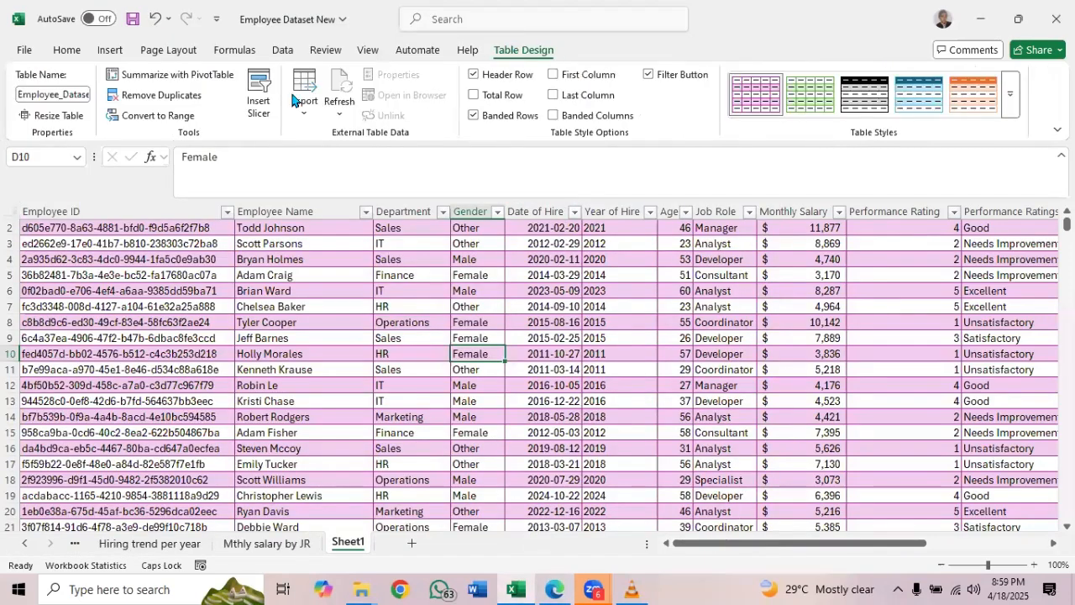
{"action": "left_click", "coordinate": [172, 74]}
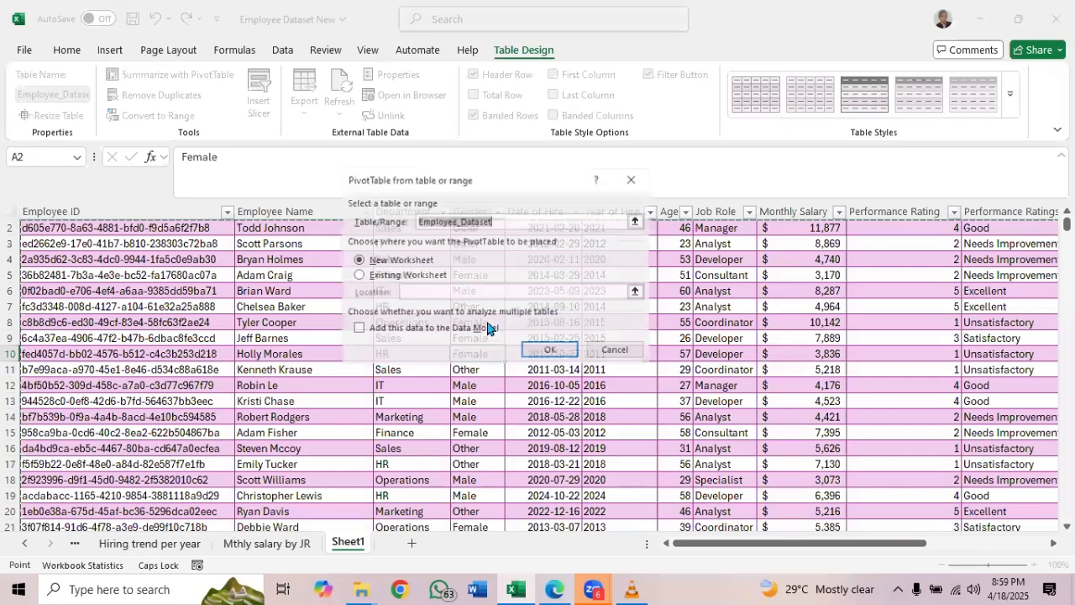
{"action": "left_click", "coordinate": [543, 349]}
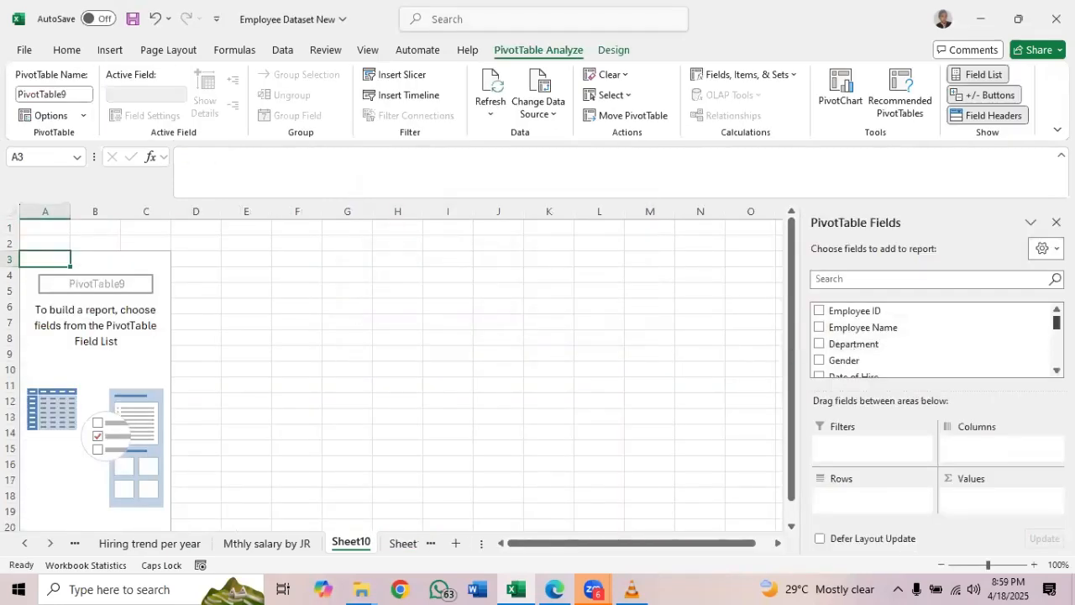
Set up the Sheet10 PivotTable with Education Level as rows and the sum of Monthly Salary as values
{"action": "scroll", "coordinate": [932, 340], "scroll_direction": "down", "scroll_amount": 1}
{"action": "scroll", "coordinate": [937, 340], "scroll_direction": "down", "scroll_amount": 3}
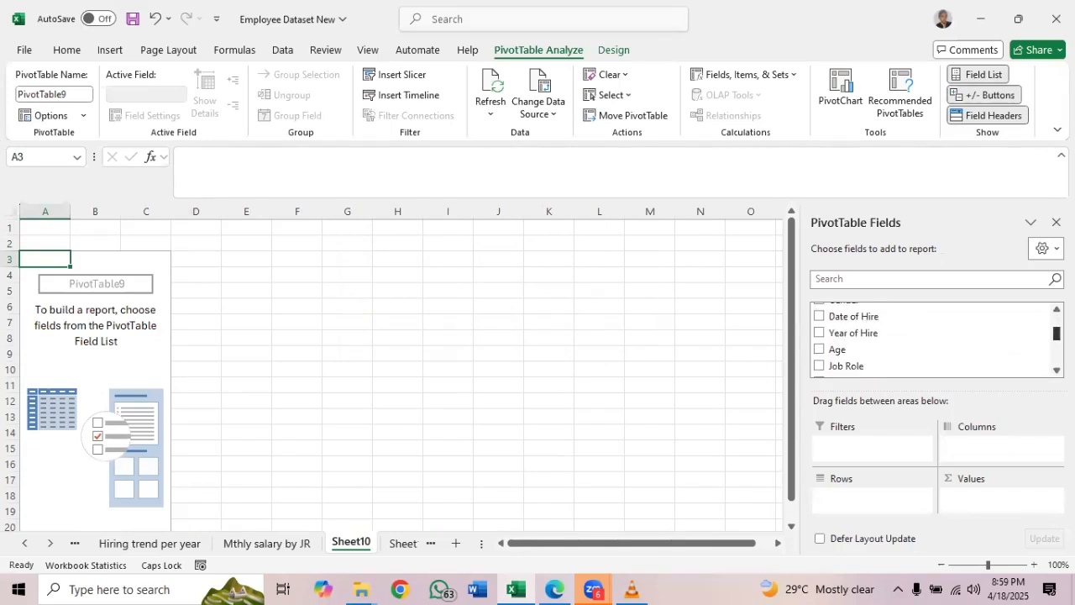
{"action": "scroll", "coordinate": [936, 340], "scroll_direction": "down", "scroll_amount": 1}
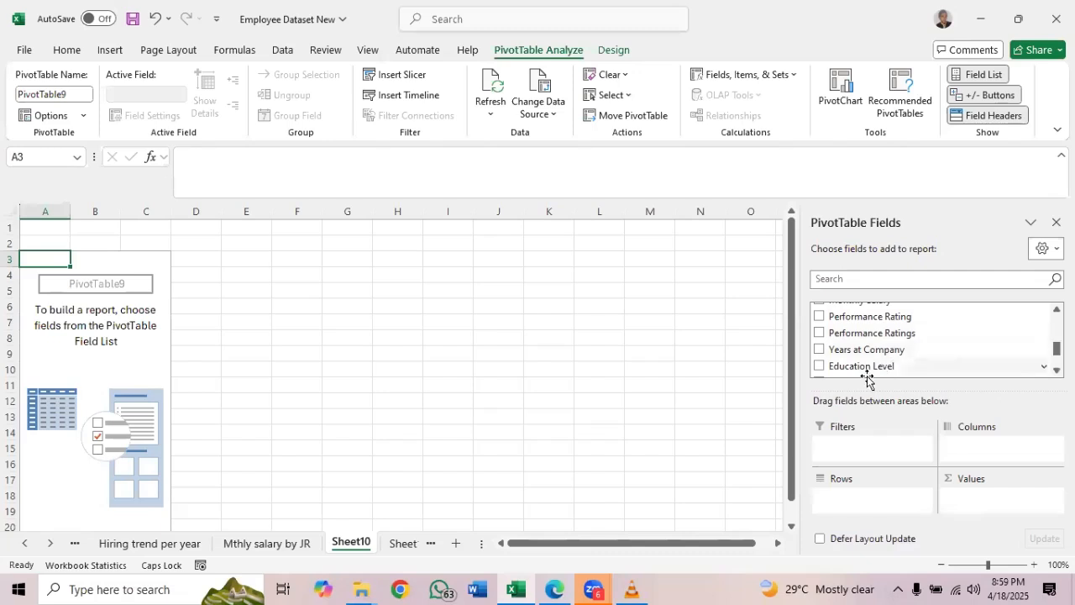
{"action": "left_click", "coordinate": [820, 367]}
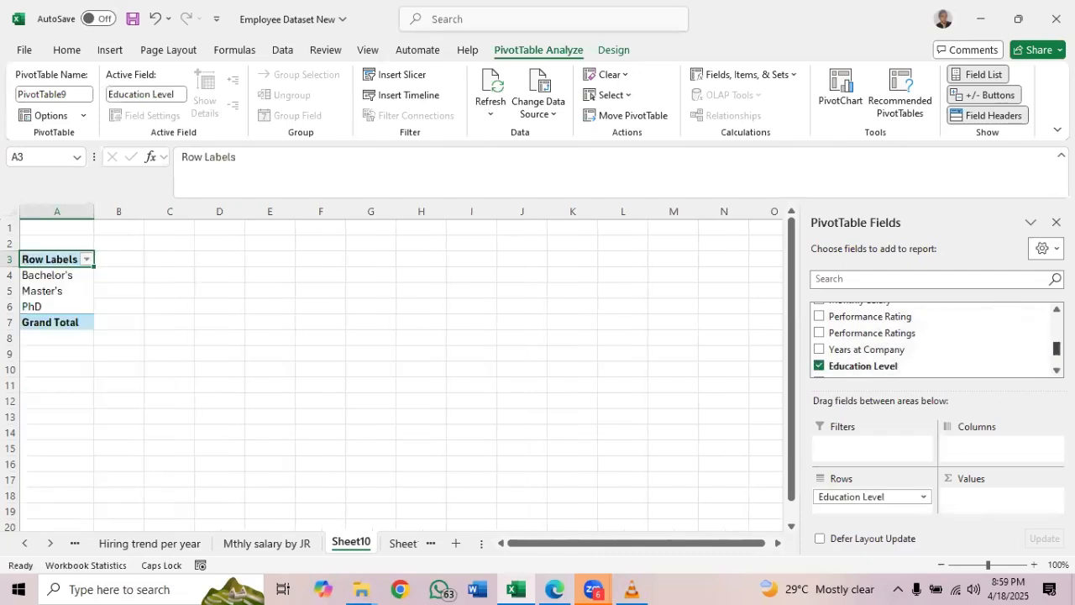
{"action": "scroll", "coordinate": [1027, 332], "scroll_direction": "up", "scroll_amount": 1}
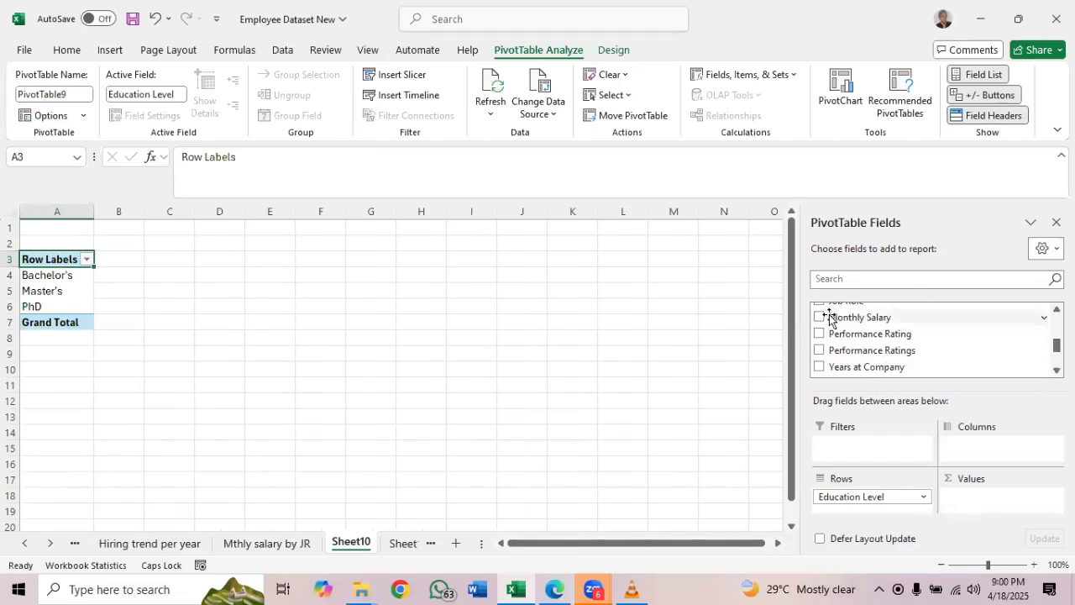
{"action": "left_click_drag", "start_coordinate": [828, 317], "coordinate": [984, 500]}
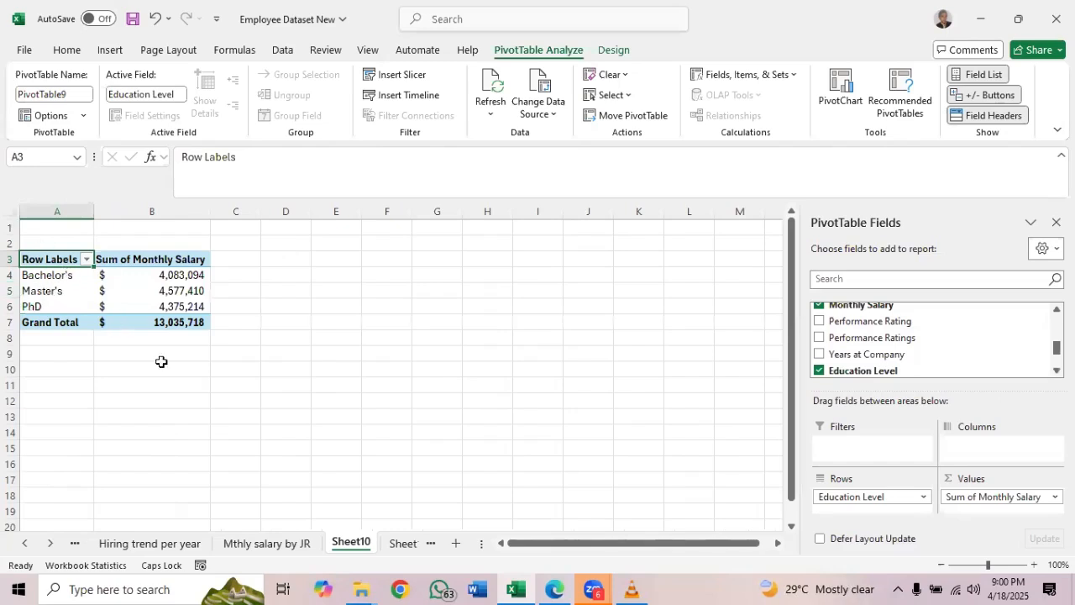
Rename the Sheet10 worksheet holding the education level salary PivotTable as "Mthly salary by edu"
{"action": "double_click", "coordinate": [352, 540]}
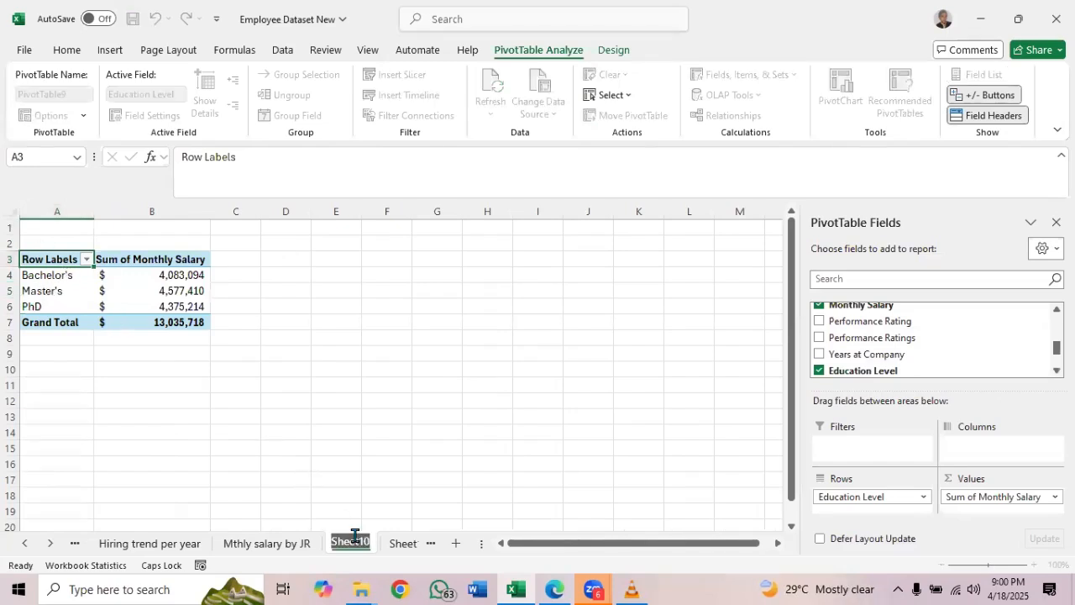
{"action": "type", "text": "mThe"}
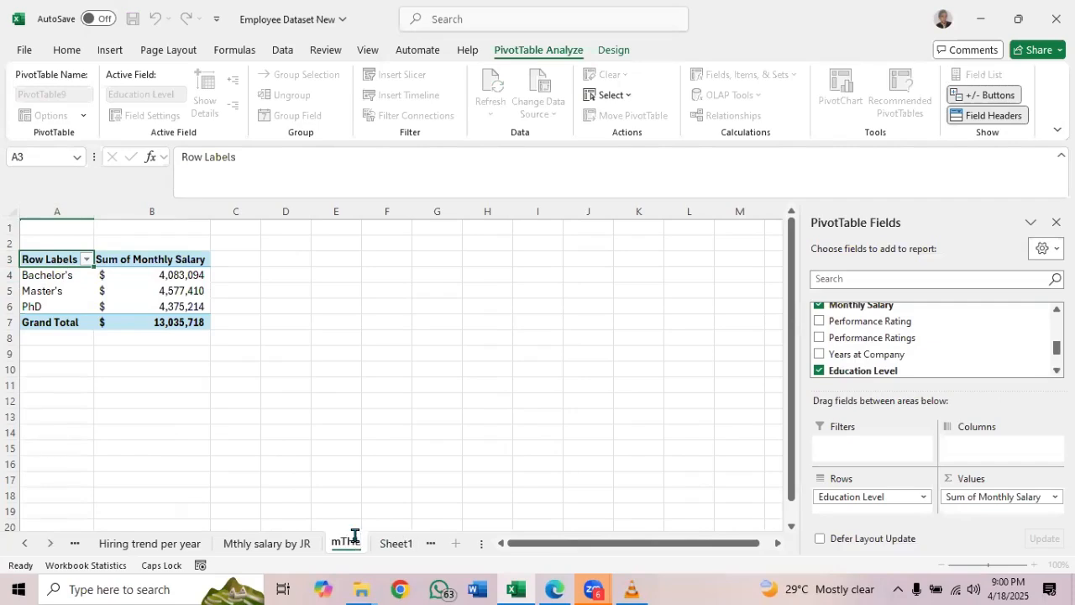
{"action": "key", "text": "BackSpace"}
{"action": "key", "text": "BackSpace"}
{"action": "key", "text": "BackSpace"}
{"action": "key", "text": "BackSpace"}
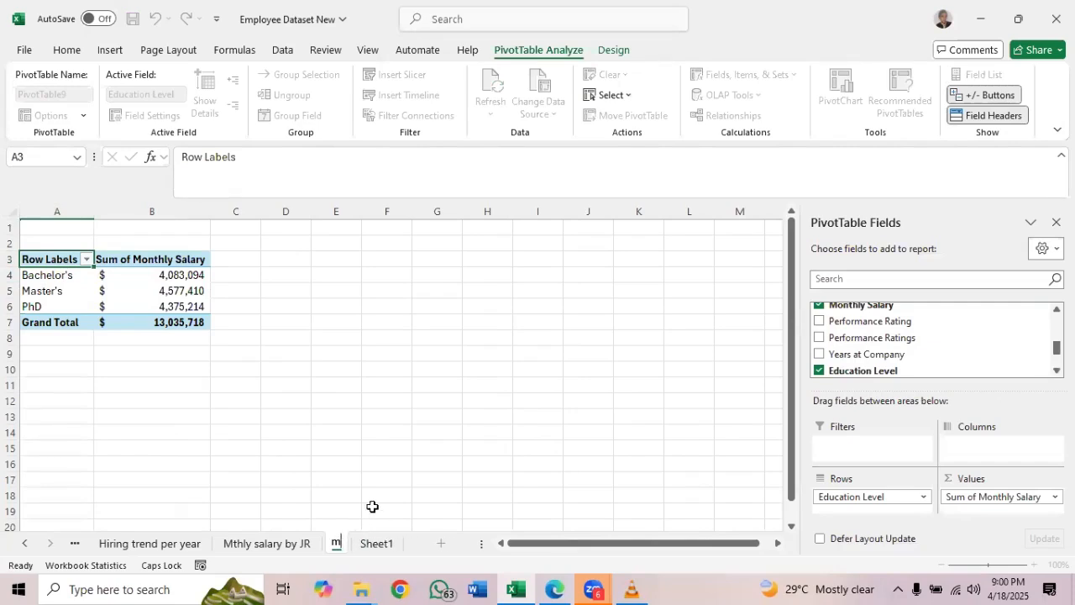
{"action": "type", "text": "M"}
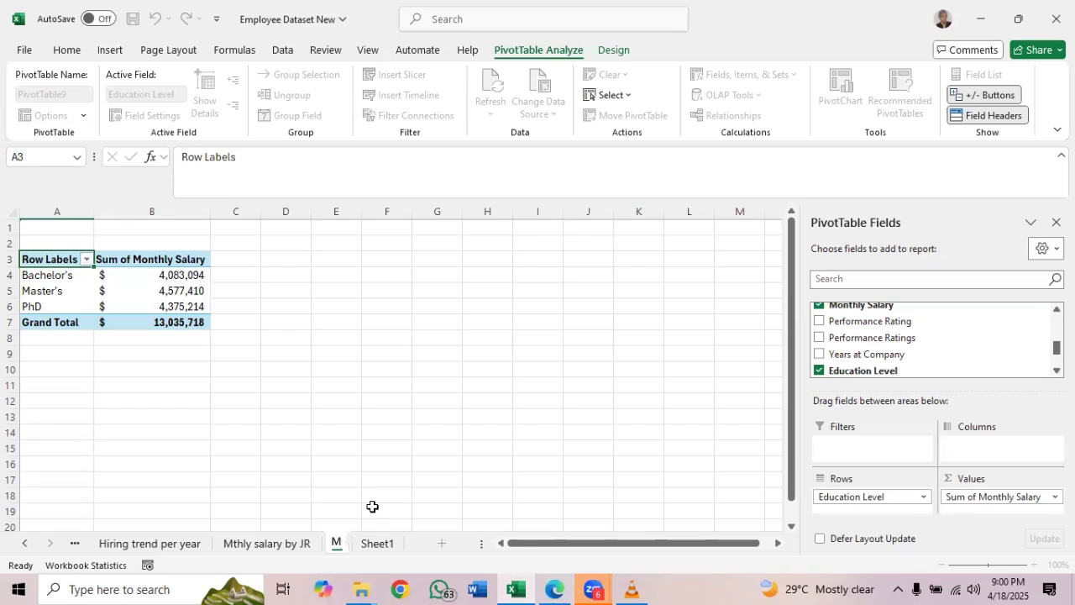
{"action": "type", "text": "thly sala"}
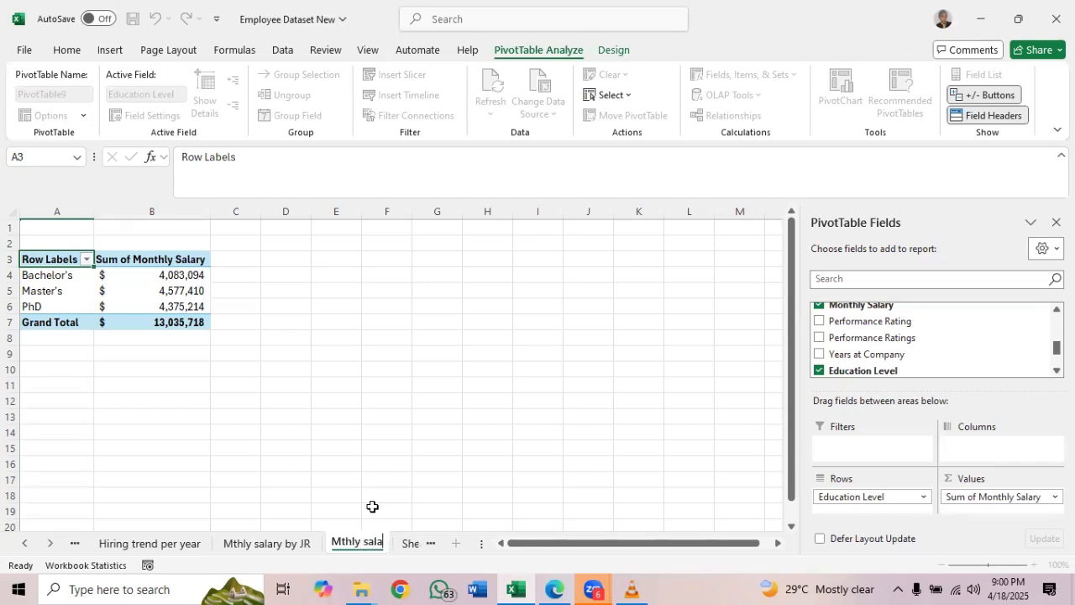
{"action": "type", "text": "ry b"}
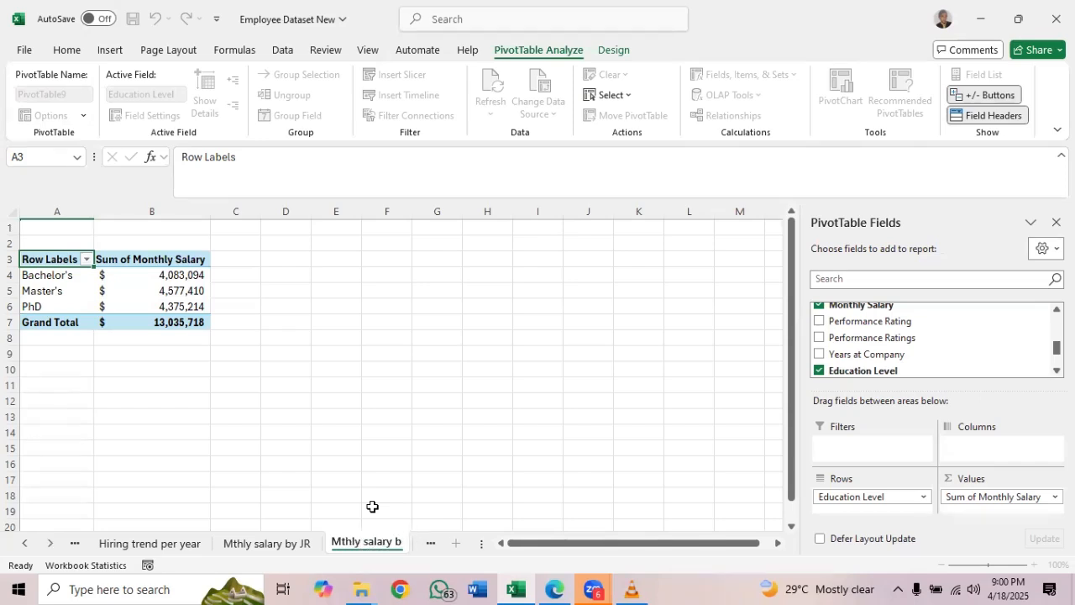
{"action": "type", "text": "y ed"}
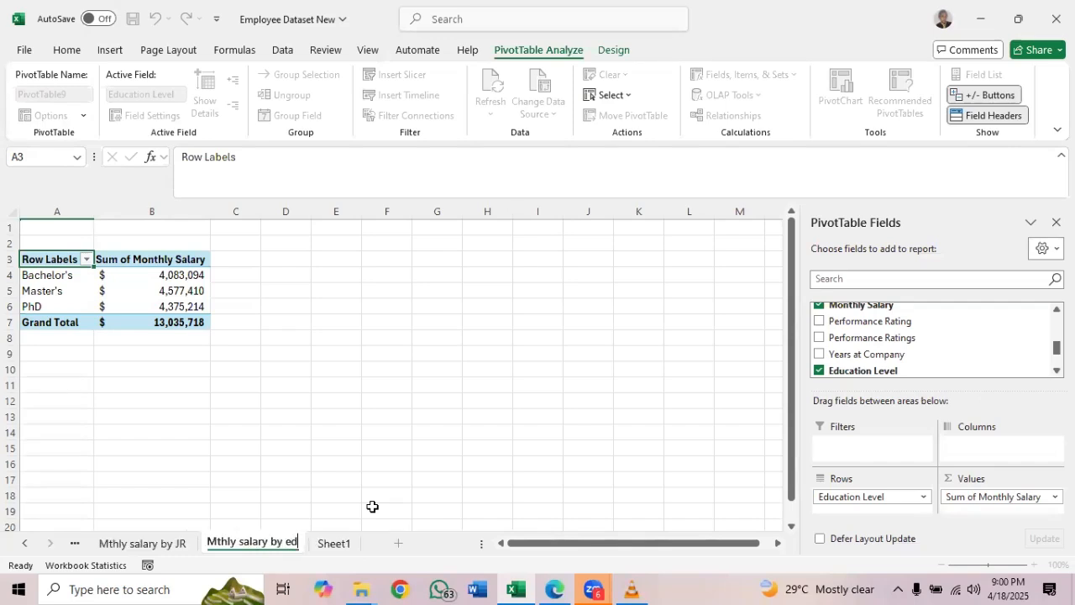
{"action": "type", "text": "u"}
{"action": "key", "text": "Return"}
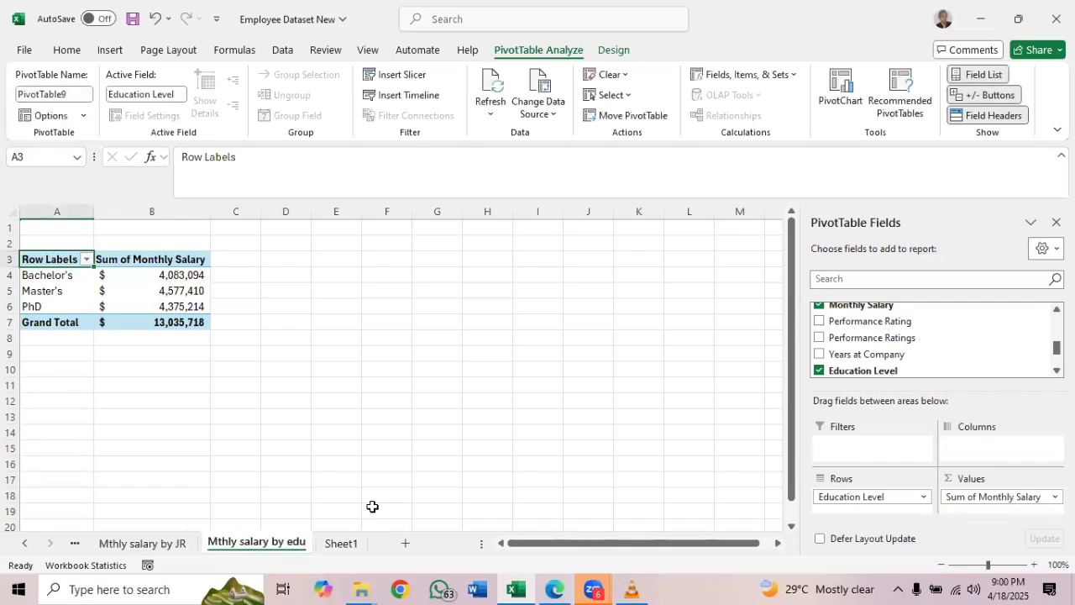
Check the analysis list PDF for the item after salary by educational level, and create a new-worksheet PivotTable from the Sheet1 employee table
{"action": "left_click", "coordinate": [350, 546]}
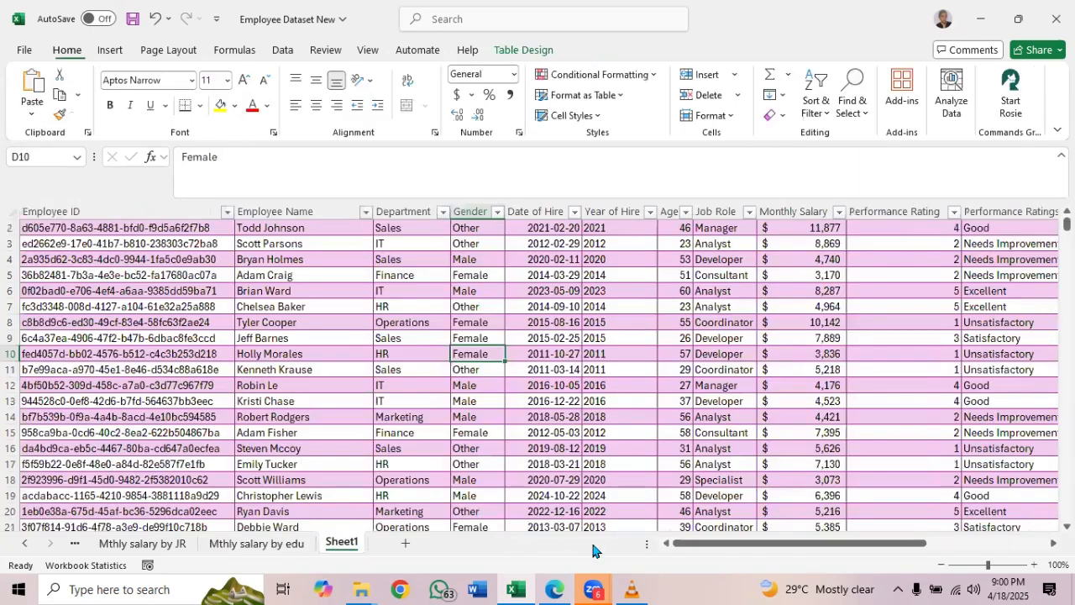
{"action": "left_click", "coordinate": [558, 589]}
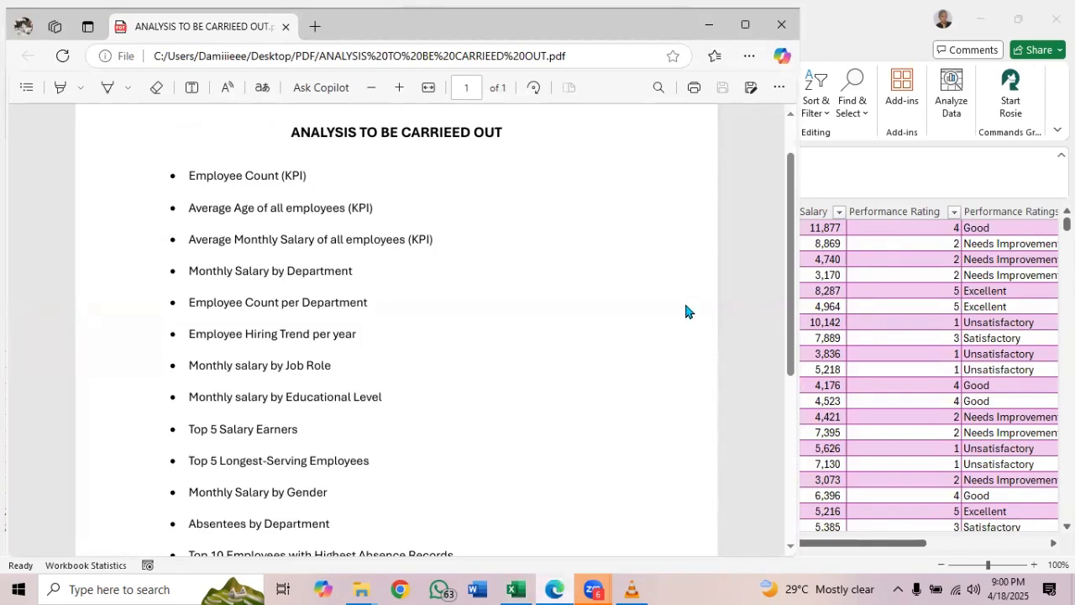
{"action": "left_click", "coordinate": [707, 30]}
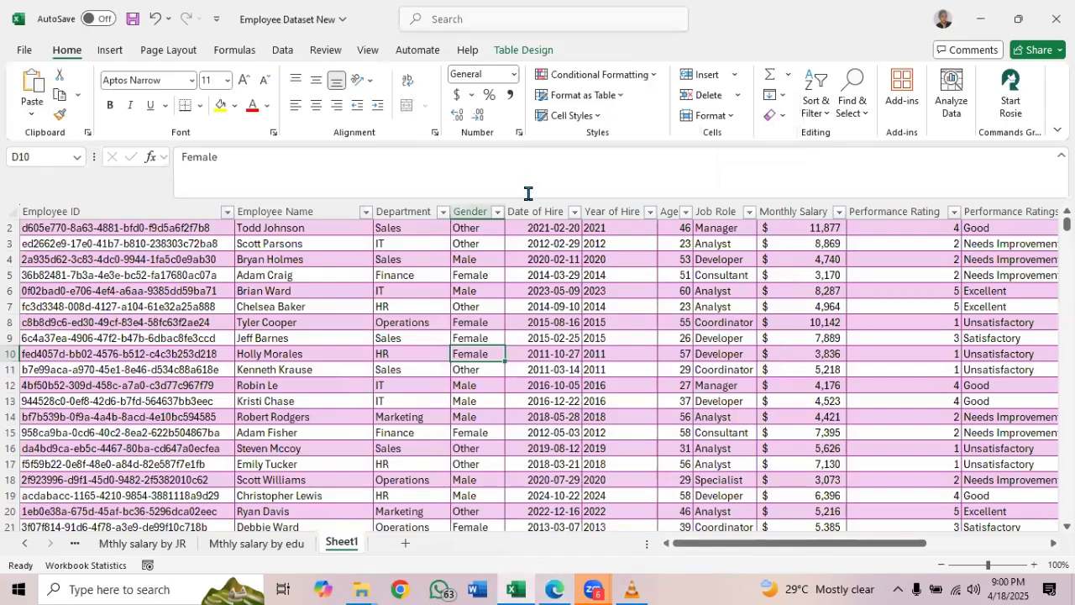
{"action": "left_click", "coordinate": [518, 52]}
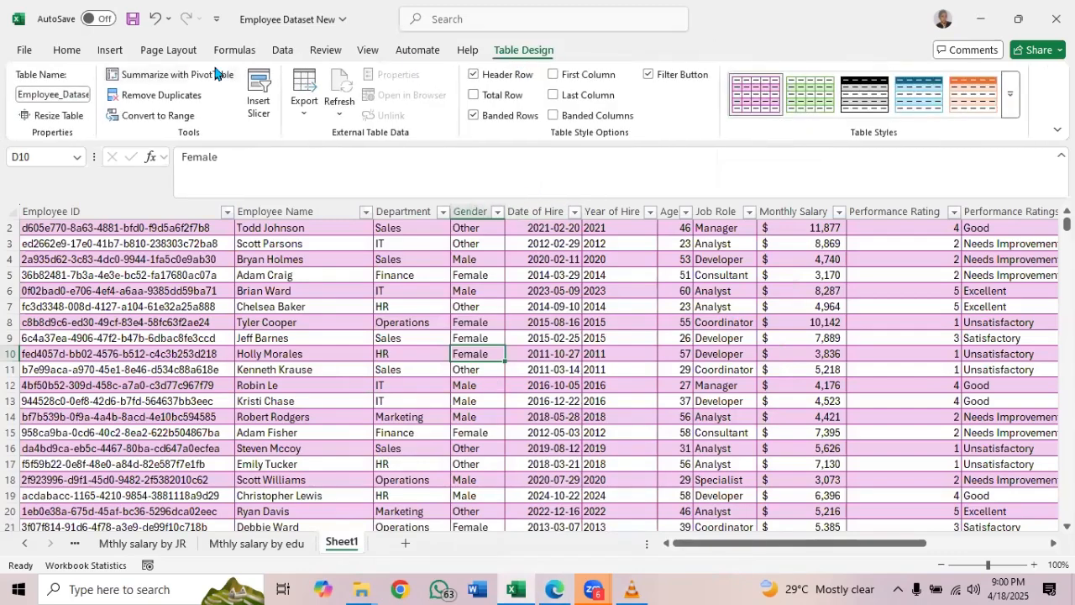
{"action": "left_click", "coordinate": [186, 74]}
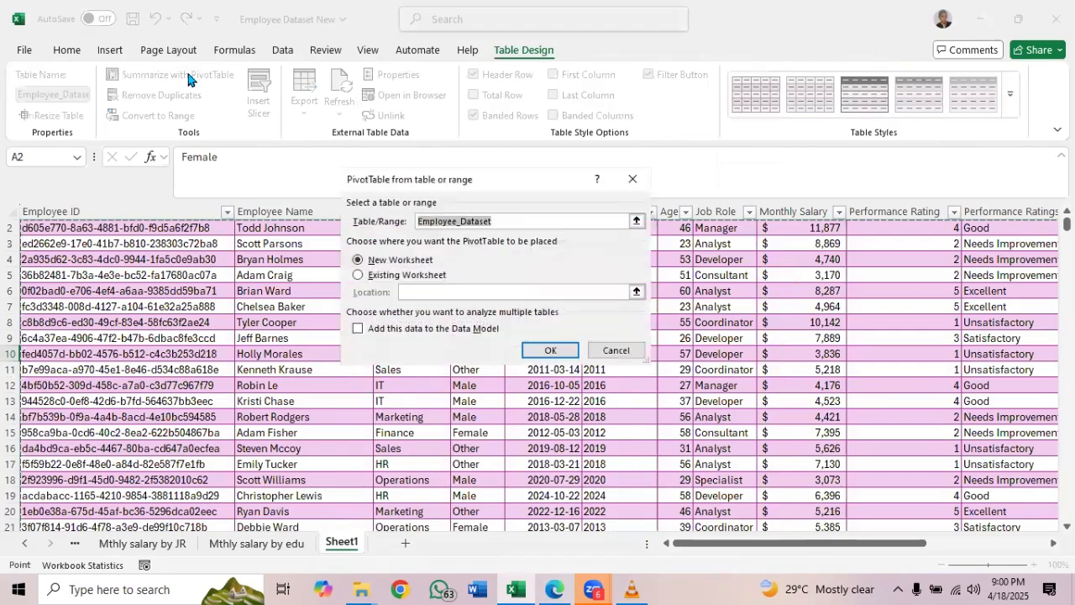
{"action": "left_click", "coordinate": [550, 352]}
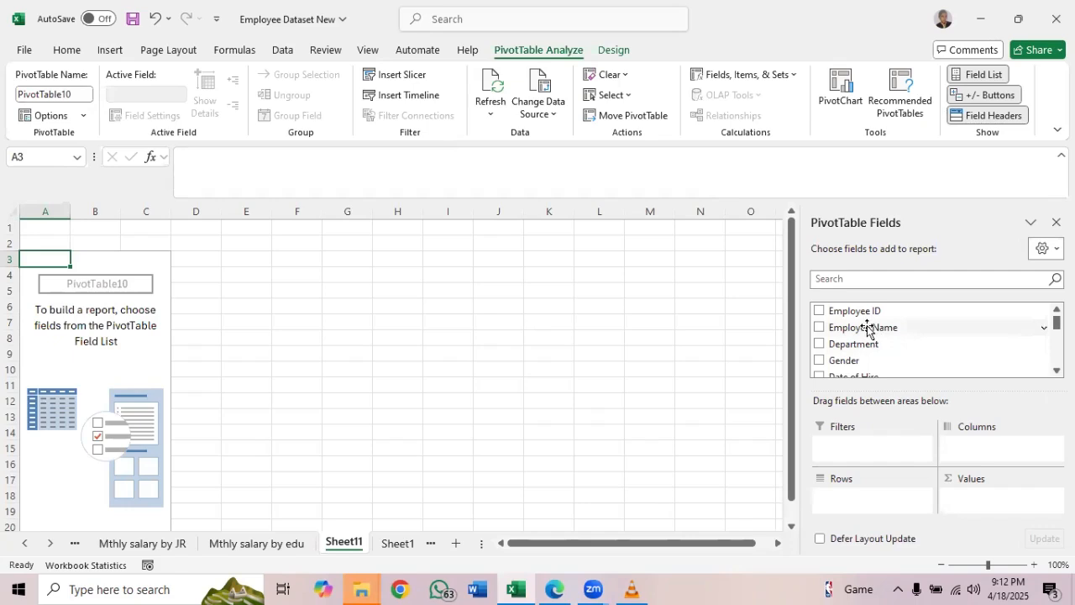
Set up the Sheet11 PivotTable with Employee Name as rows and the sum of Monthly Salary as values
{"action": "left_click_drag", "start_coordinate": [868, 328], "coordinate": [859, 509]}
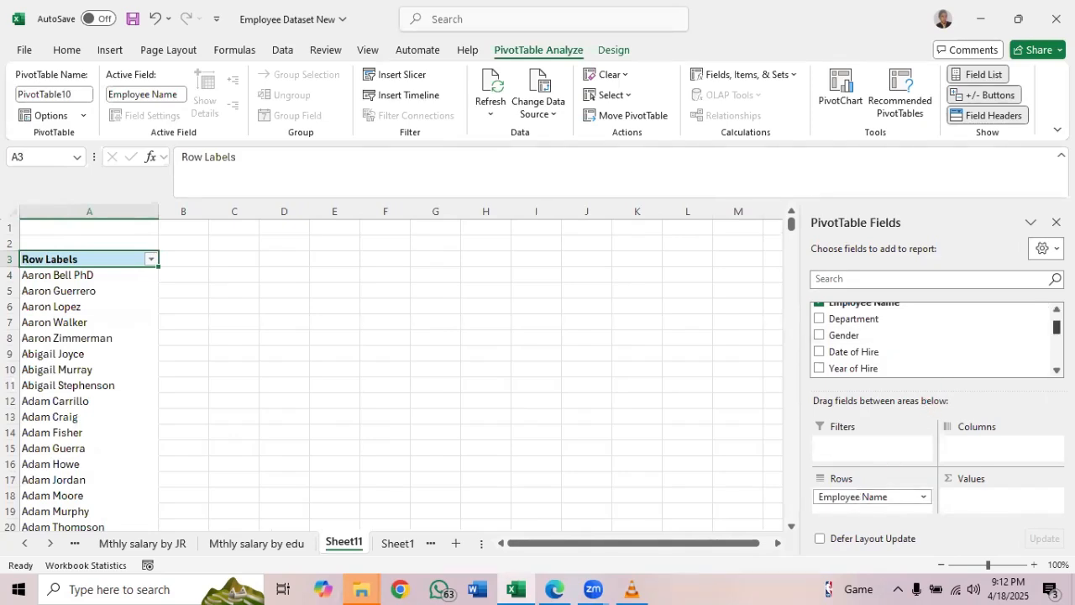
{"action": "scroll", "coordinate": [1057, 328], "scroll_direction": "down", "scroll_amount": 3}
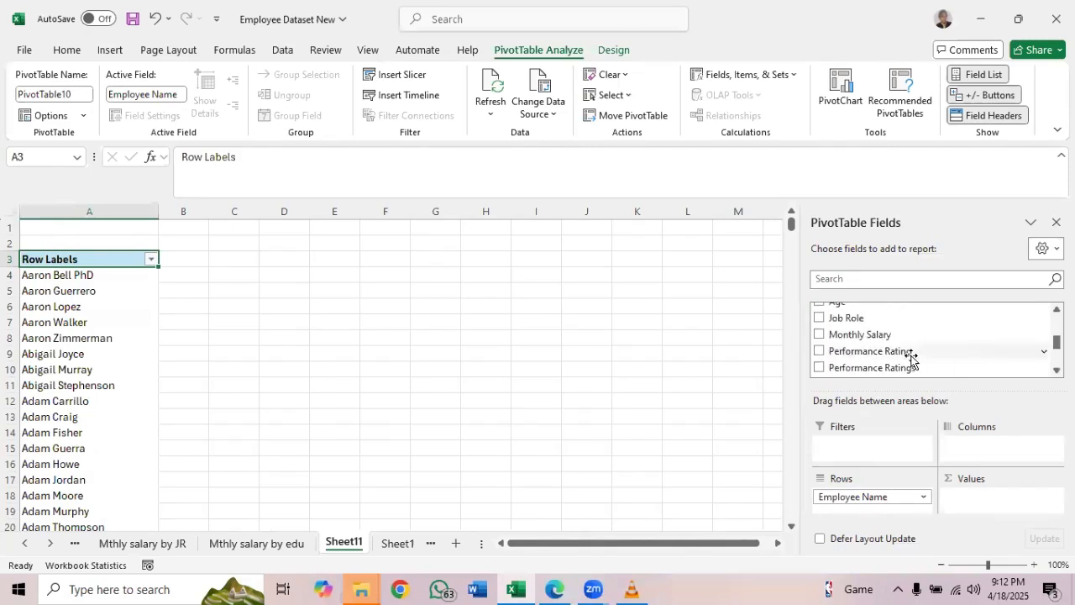
{"action": "left_click_drag", "start_coordinate": [888, 336], "coordinate": [985, 504]}
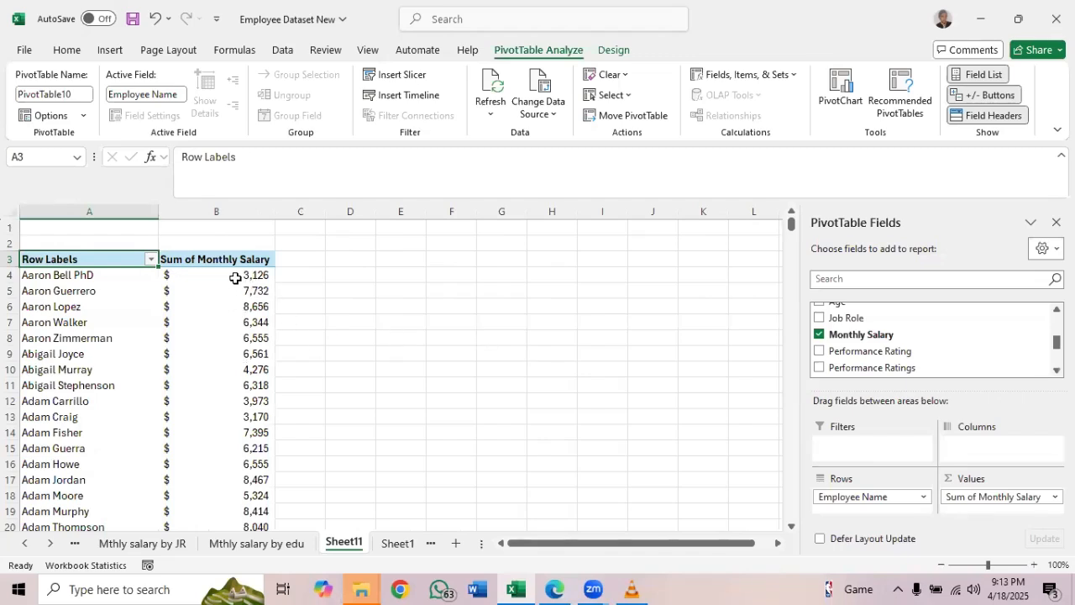
{"action": "mouse_move", "coordinate": [239, 276]}
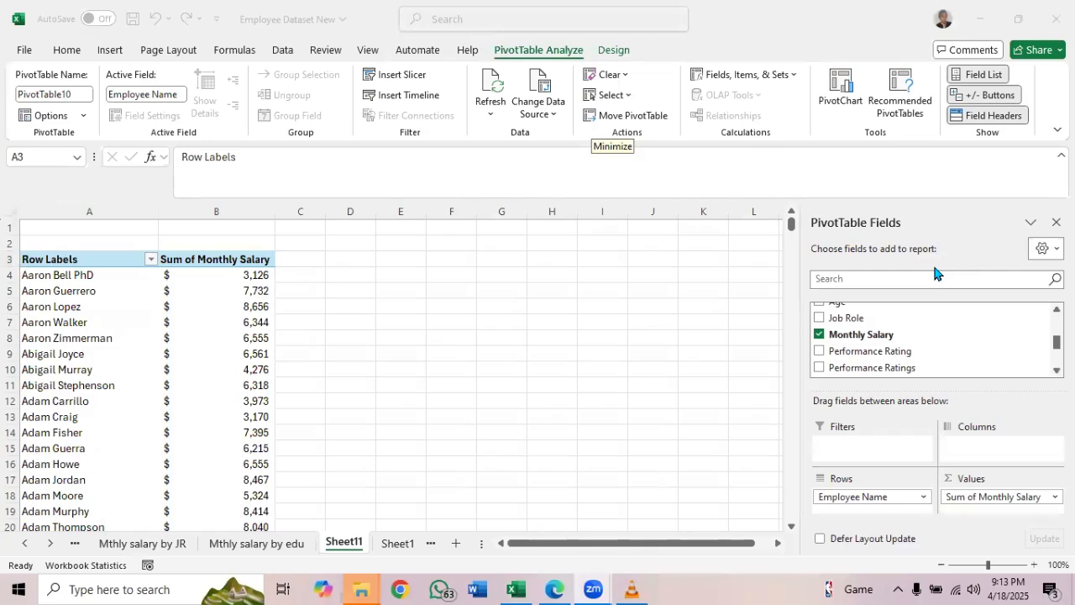
{"action": "left_click", "coordinate": [153, 266]}
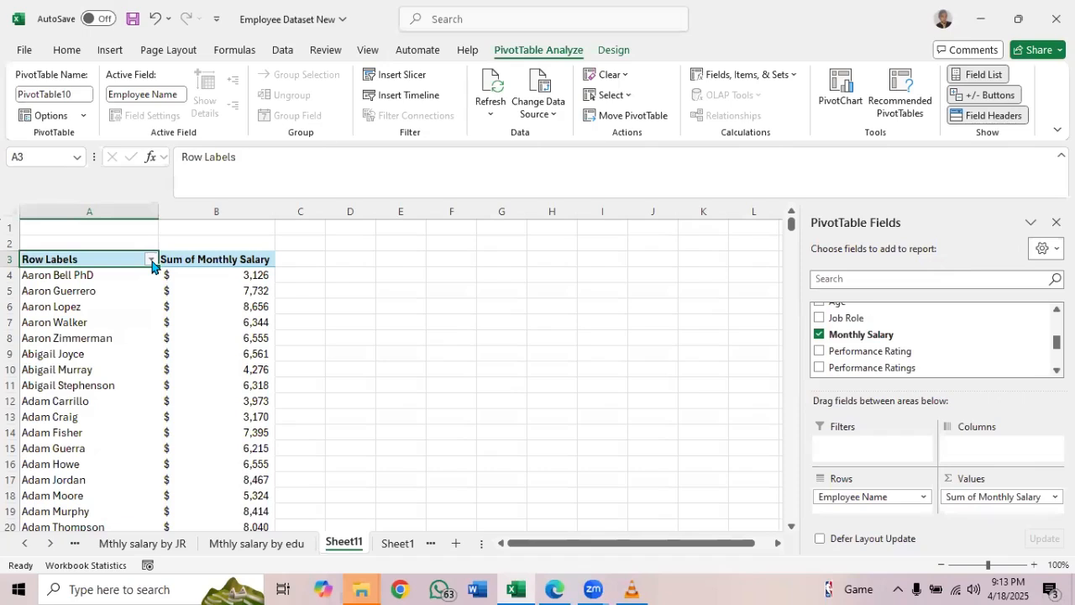
{"action": "left_click", "coordinate": [152, 263]}
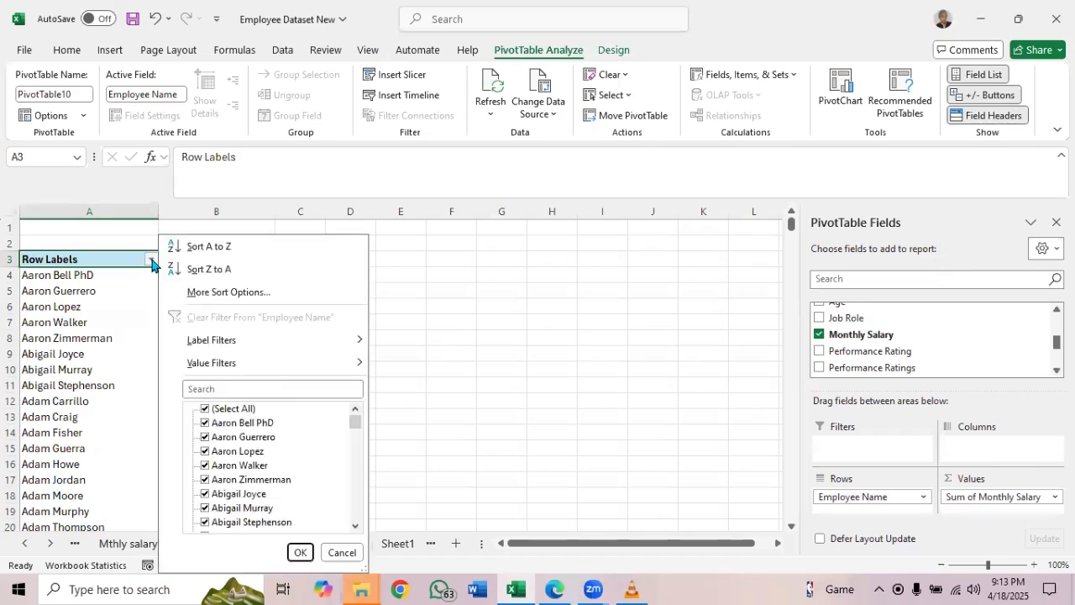
{"action": "left_click", "coordinate": [138, 268]}
{"action": "left_click", "coordinate": [230, 276]}
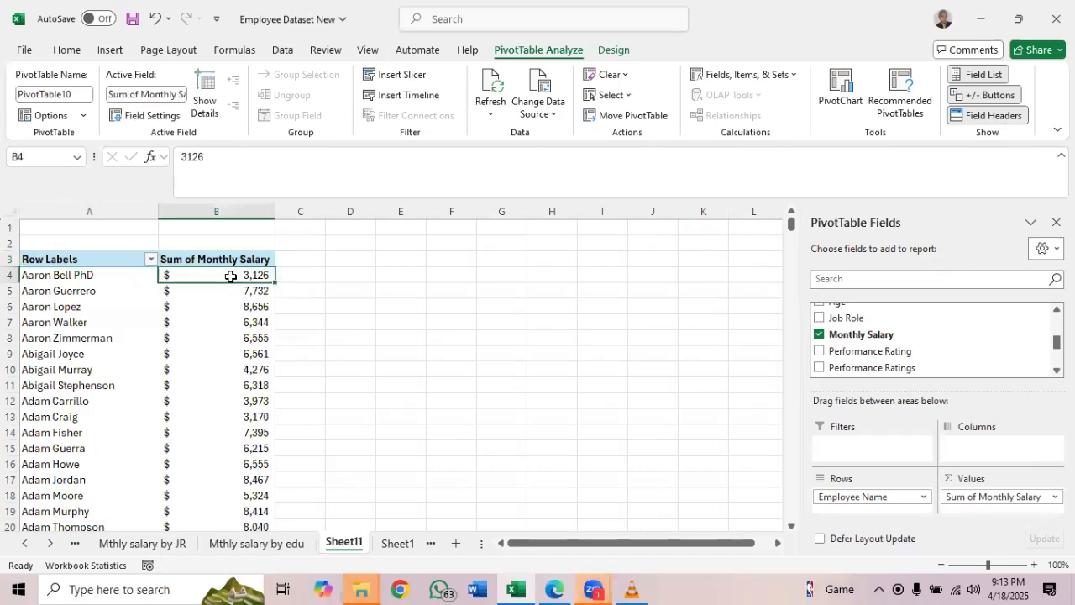
{"action": "right_click", "coordinate": [231, 277]}
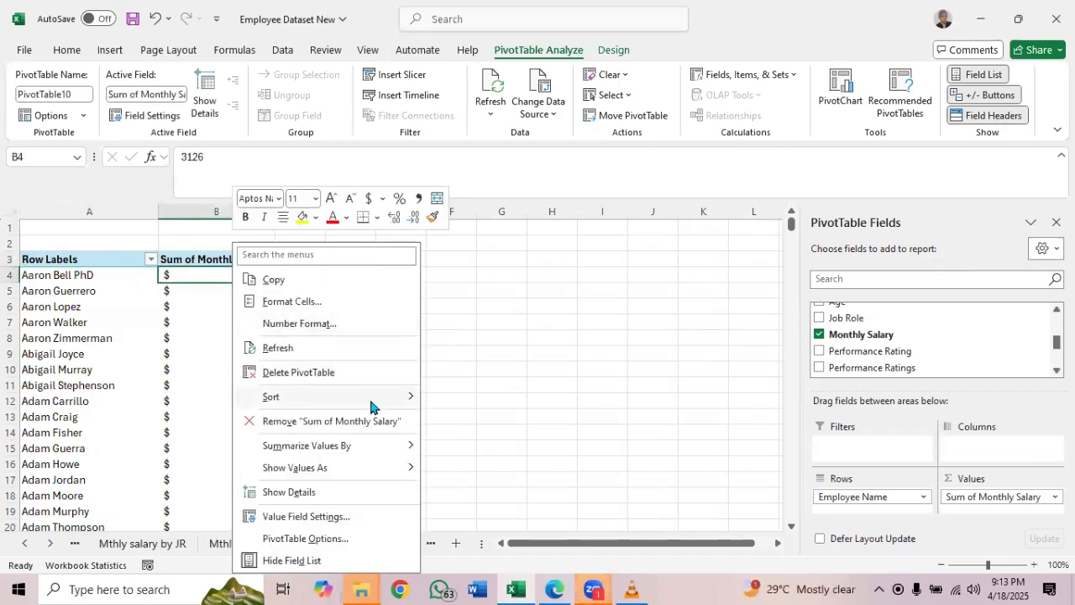
{"action": "mouse_move", "coordinate": [370, 407]}
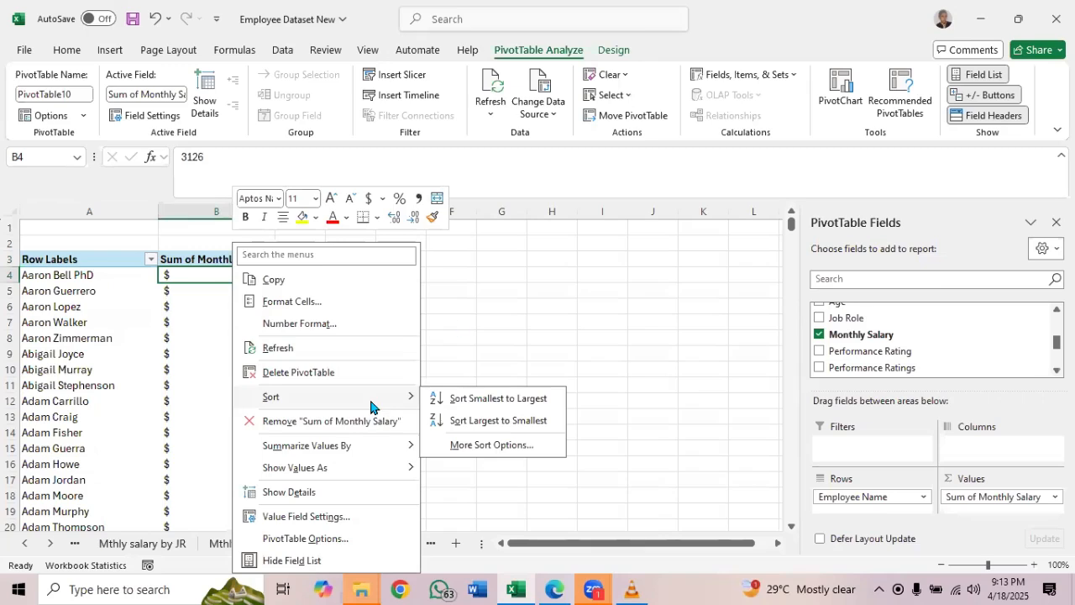
{"action": "left_click", "coordinate": [474, 309]}
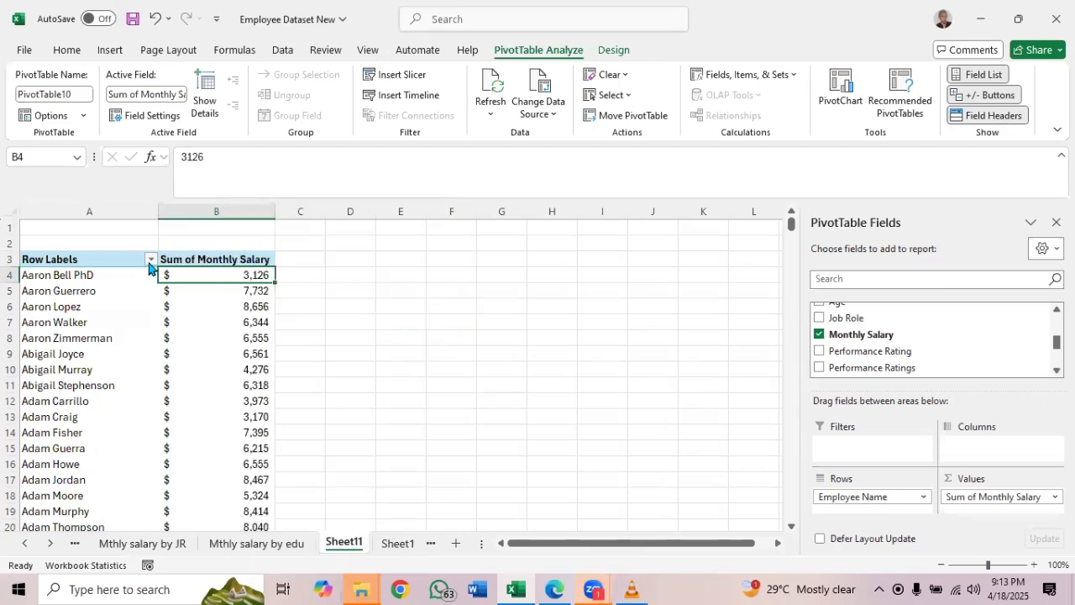
Filter the employee names in the PivotTable to the top 5 items by Sum of Monthly Salary
{"action": "left_click", "coordinate": [150, 264]}
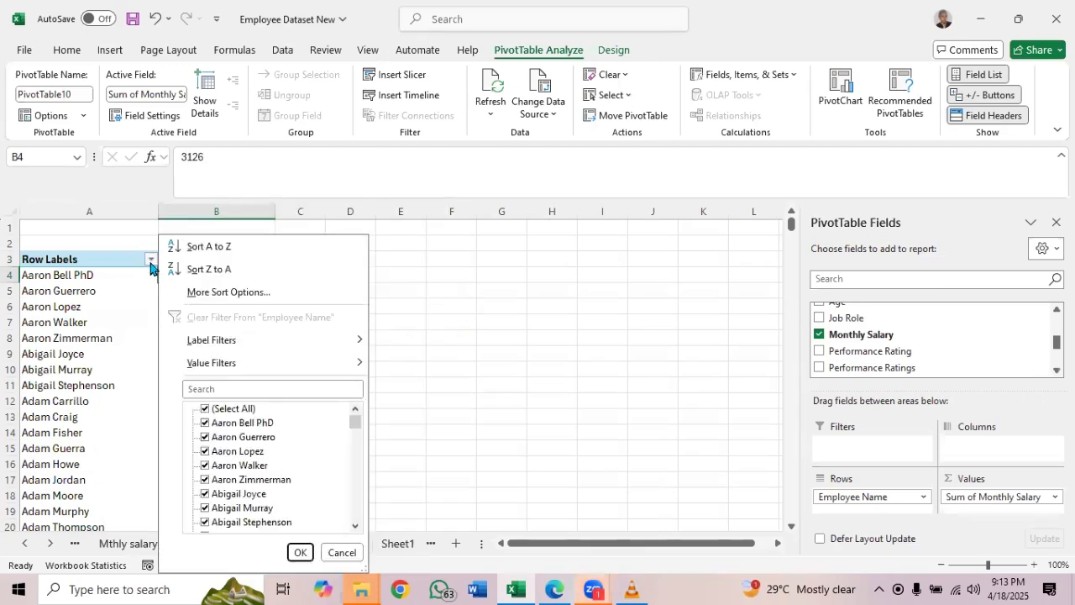
{"action": "mouse_move", "coordinate": [342, 368]}
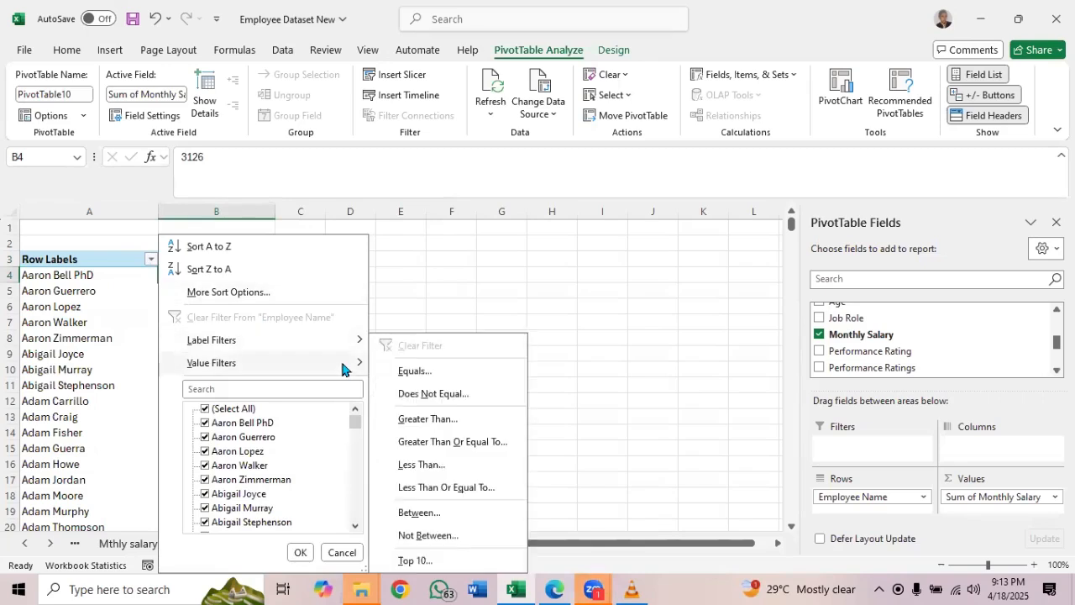
{"action": "left_click", "coordinate": [415, 561]}
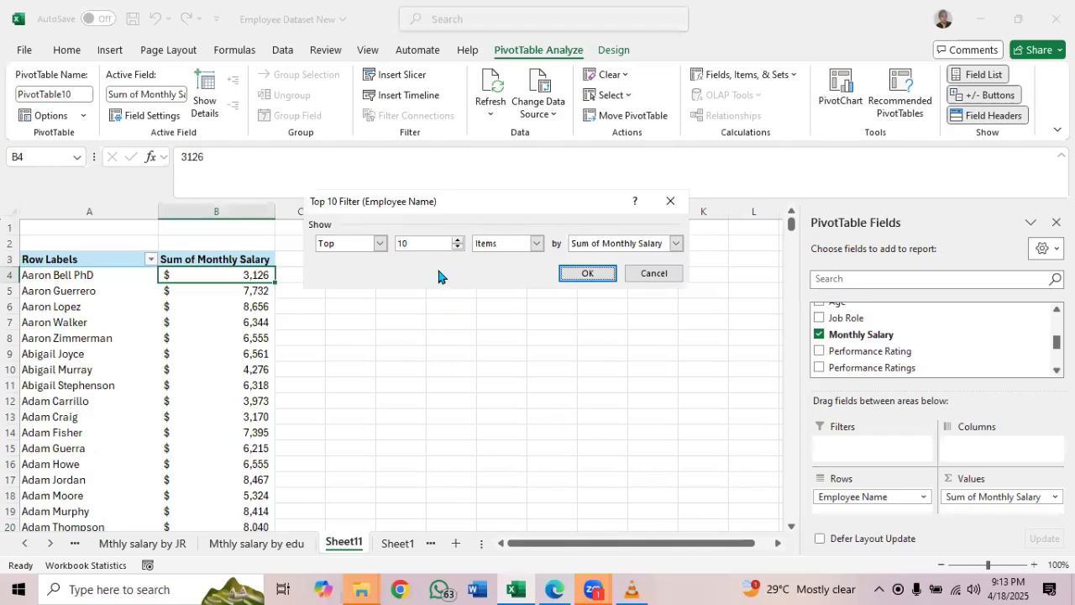
{"action": "left_click", "coordinate": [457, 247]}
{"action": "left_click", "coordinate": [457, 247]}
{"action": "left_click", "coordinate": [457, 247]}
{"action": "left_click", "coordinate": [457, 247]}
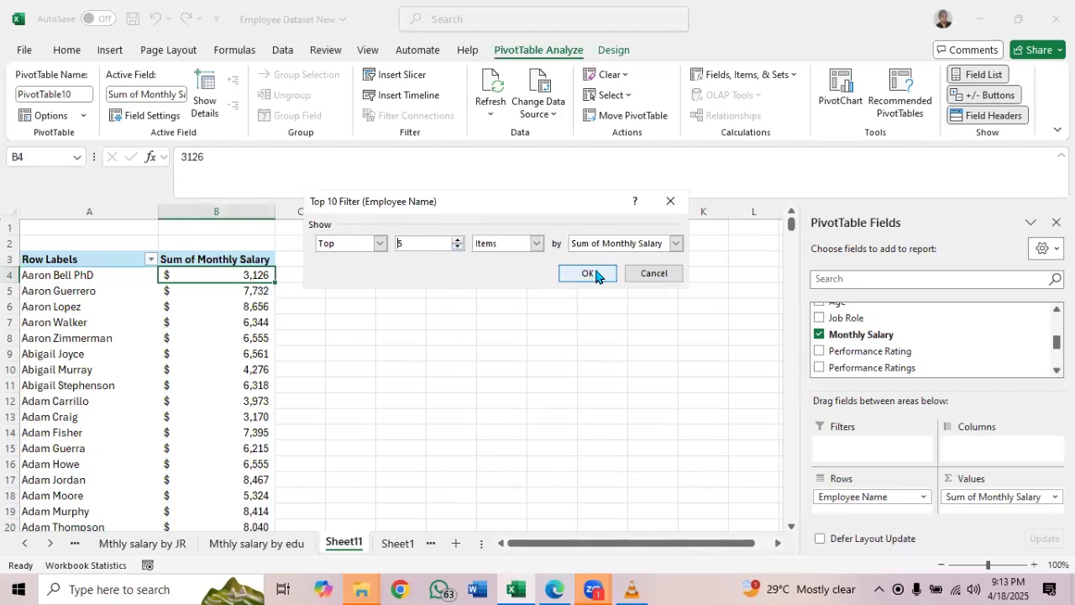
{"action": "left_click", "coordinate": [595, 274]}
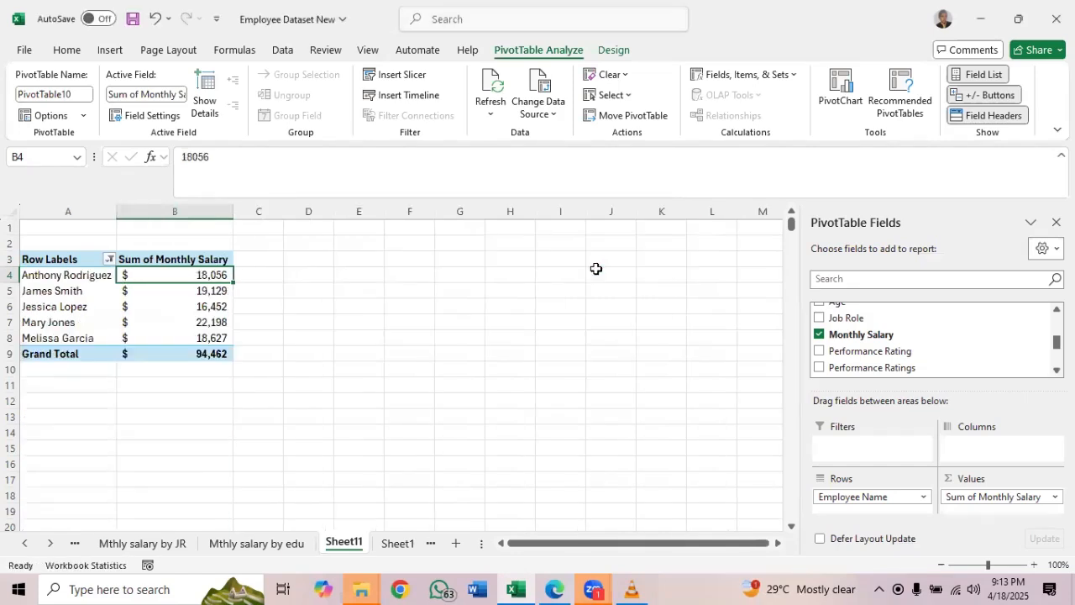
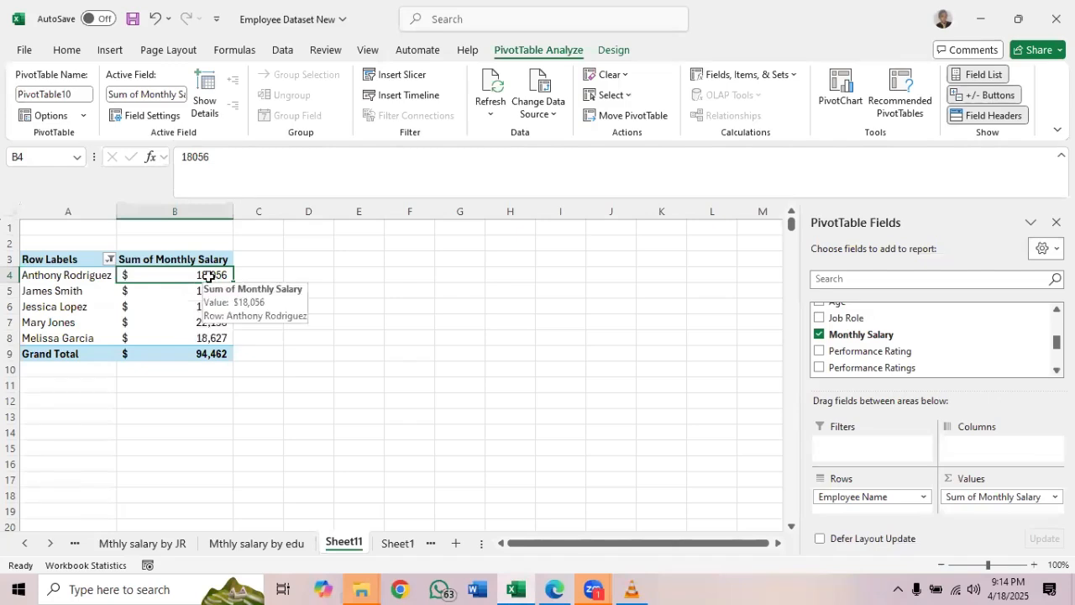
Sort the top 5 employees in the PivotTable by Sum of Monthly Salary from largest to smallest
{"action": "right_click", "coordinate": [210, 277]}
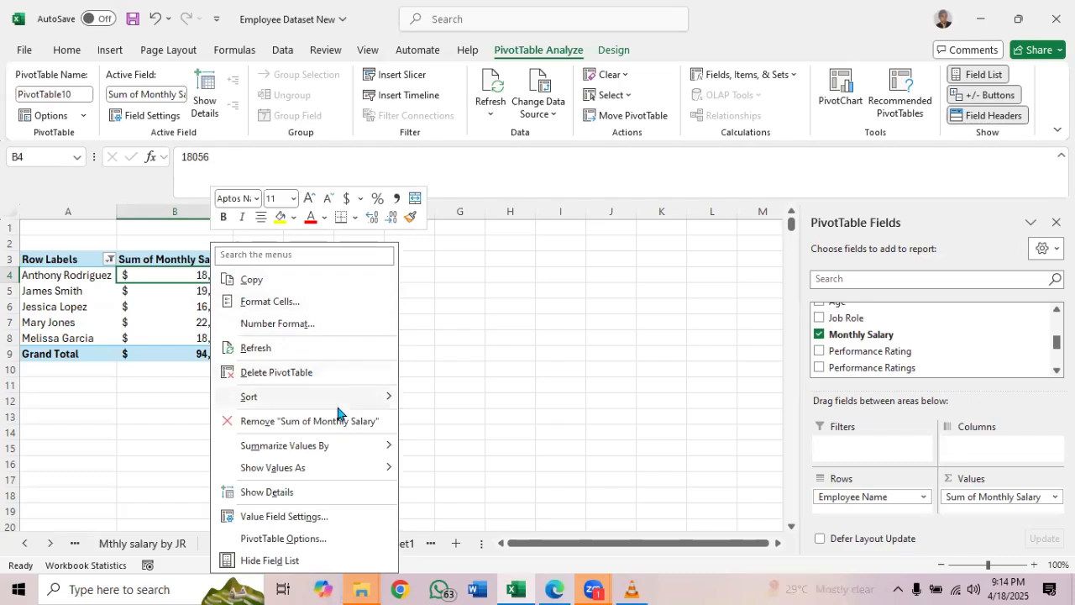
{"action": "mouse_move", "coordinate": [366, 396]}
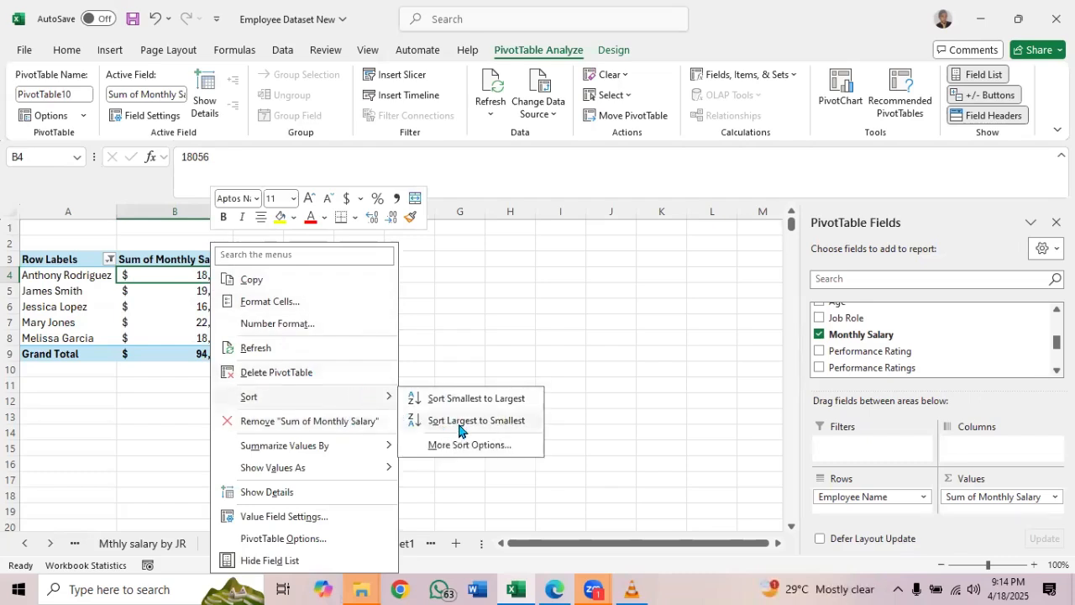
{"action": "left_click", "coordinate": [428, 422]}
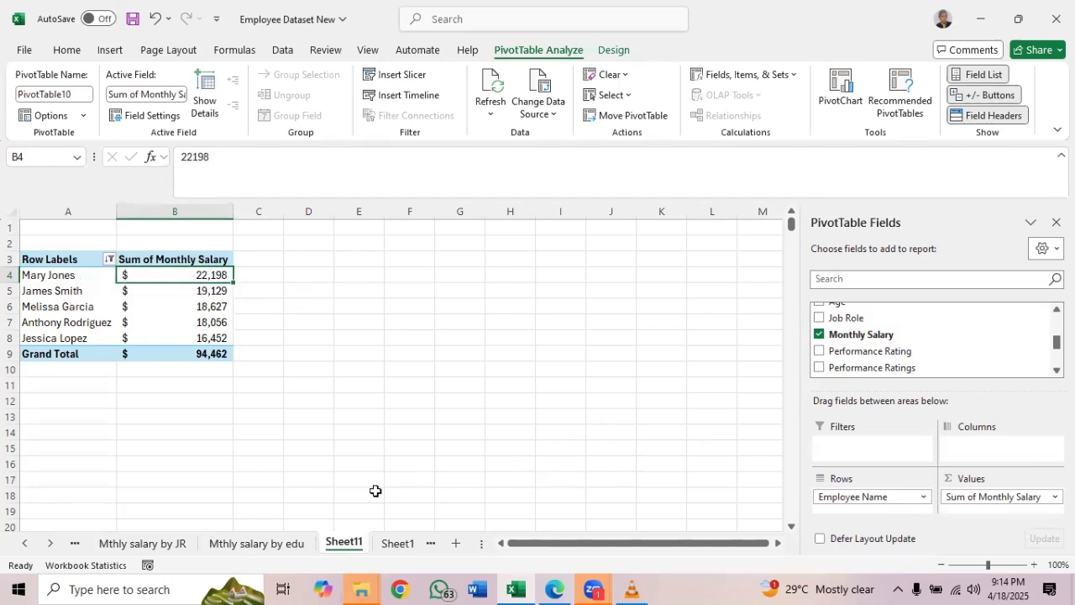
Rename the Sheet11 worksheet holding the salary PivotTable as "Top5 salary earners"
{"action": "double_click", "coordinate": [345, 540]}
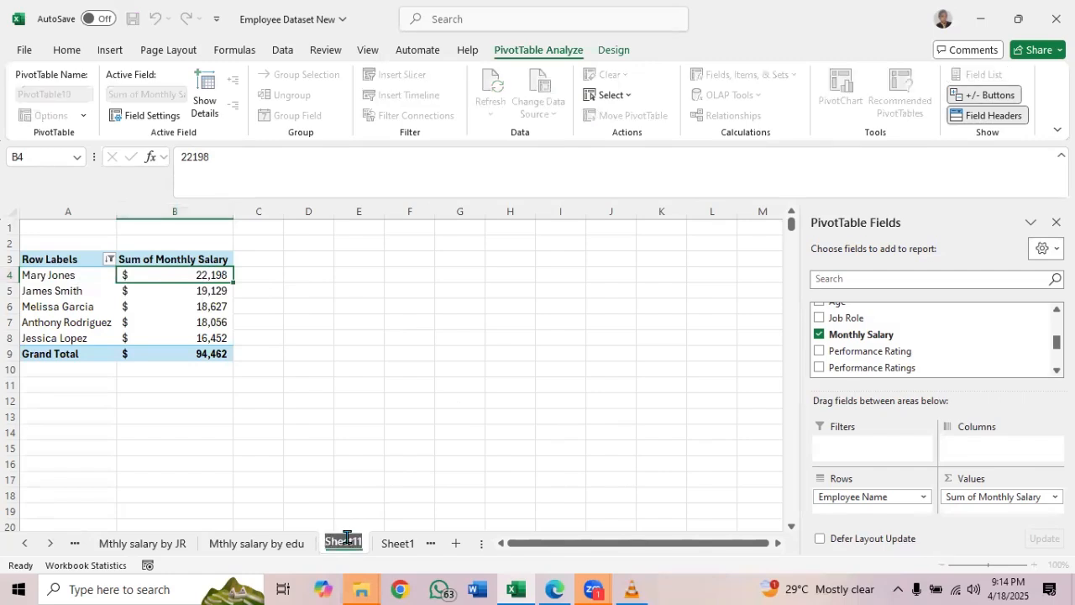
{"action": "type", "text": "Top"}
{"action": "key", "text": "Return"}
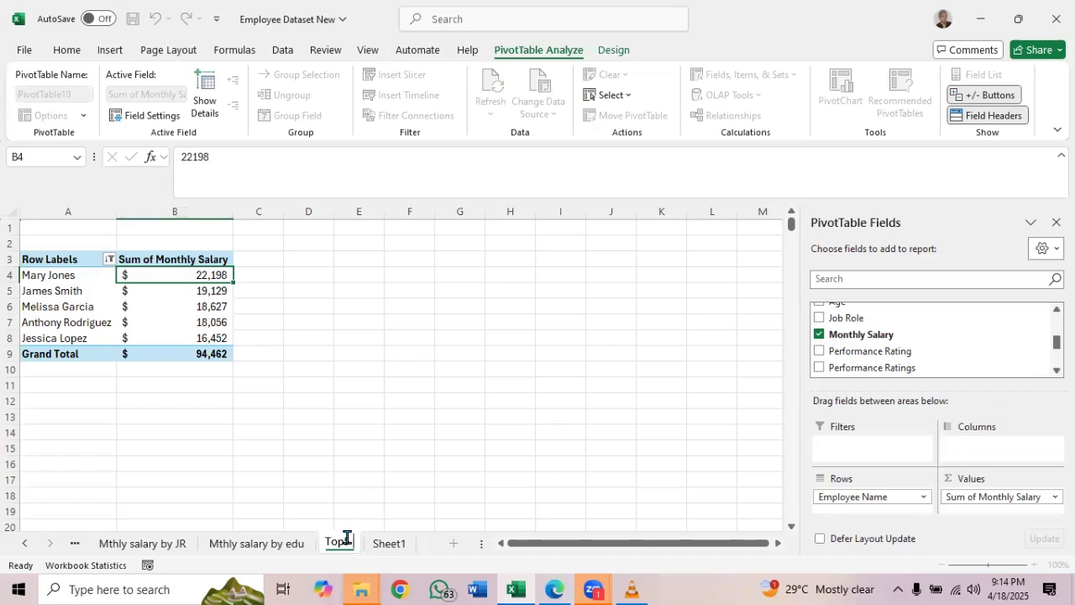
{"action": "type", "text": "salary"}
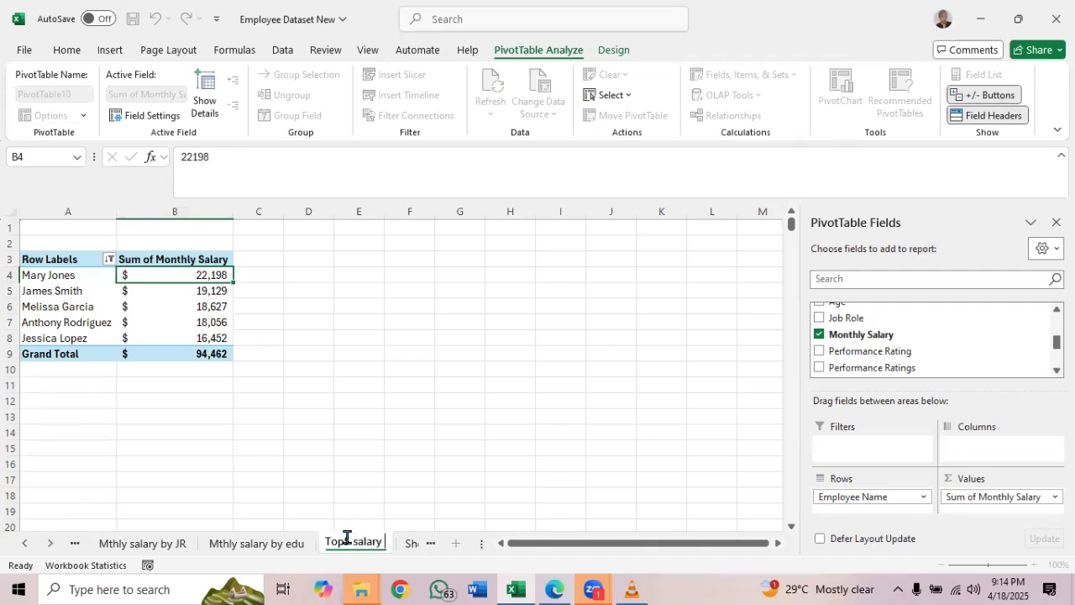
{"action": "type", "text": " earners"}
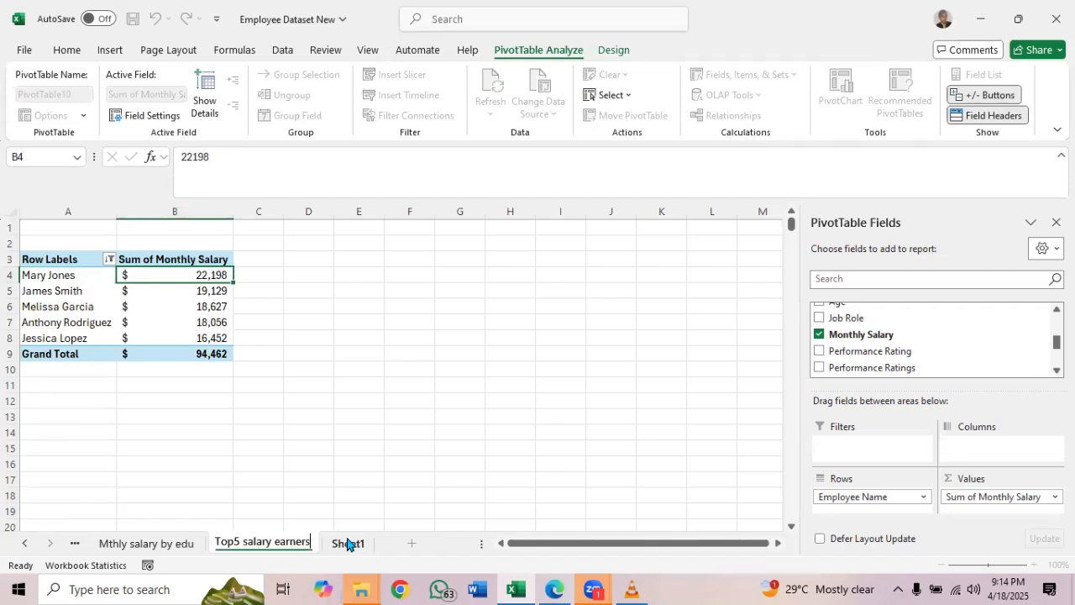
{"action": "key", "text": "Return"}
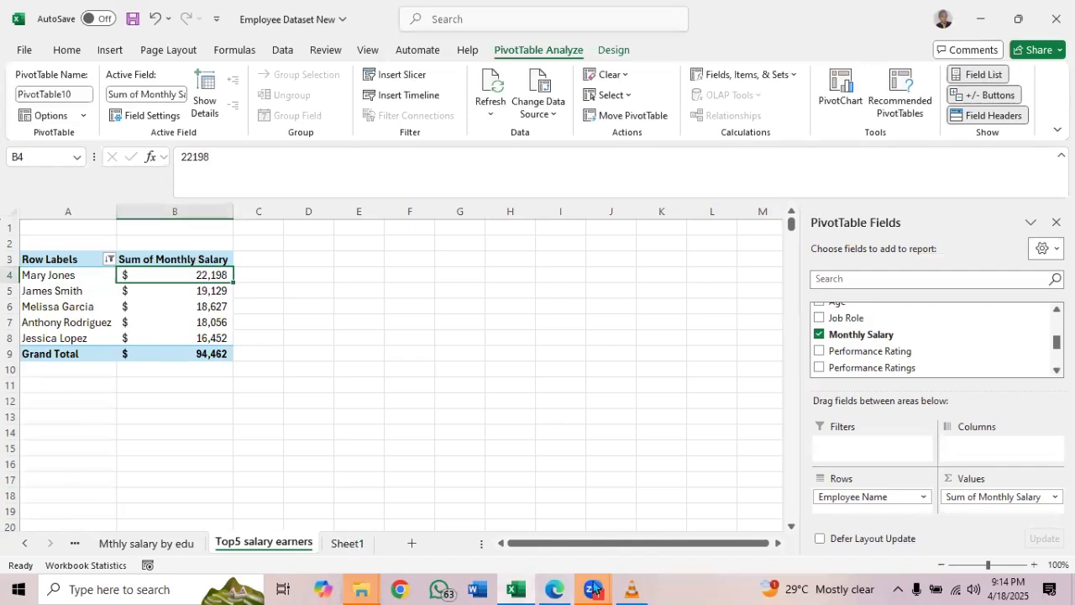
Check the analysis list PDF for the item after Top 5 Salary Earners, and create a new-worksheet PivotTable from the Sheet1 employee table
{"action": "left_click", "coordinate": [558, 589]}
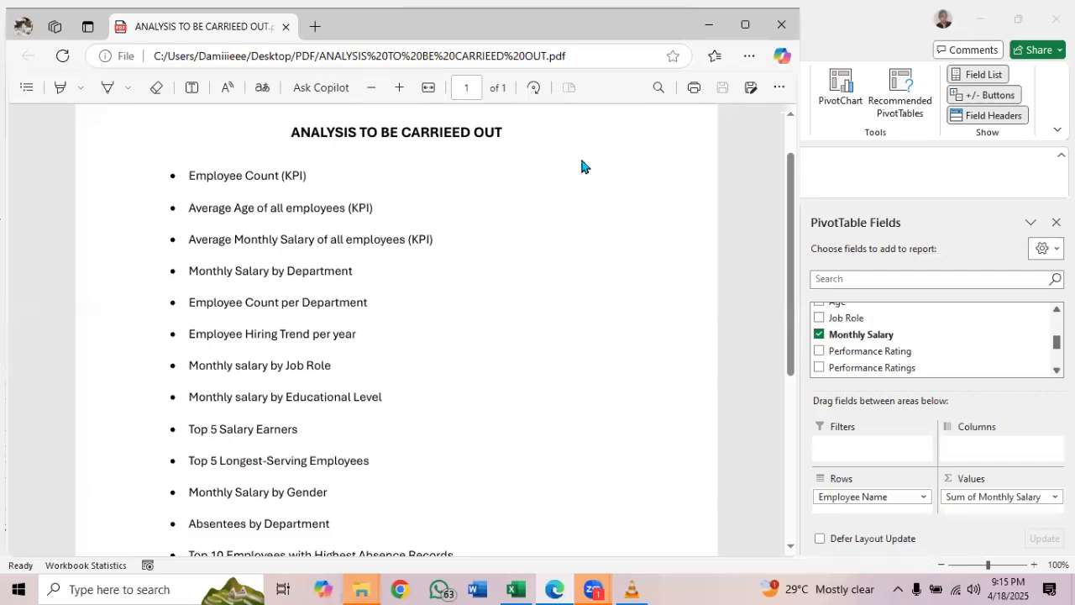
{"action": "left_click", "coordinate": [709, 24]}
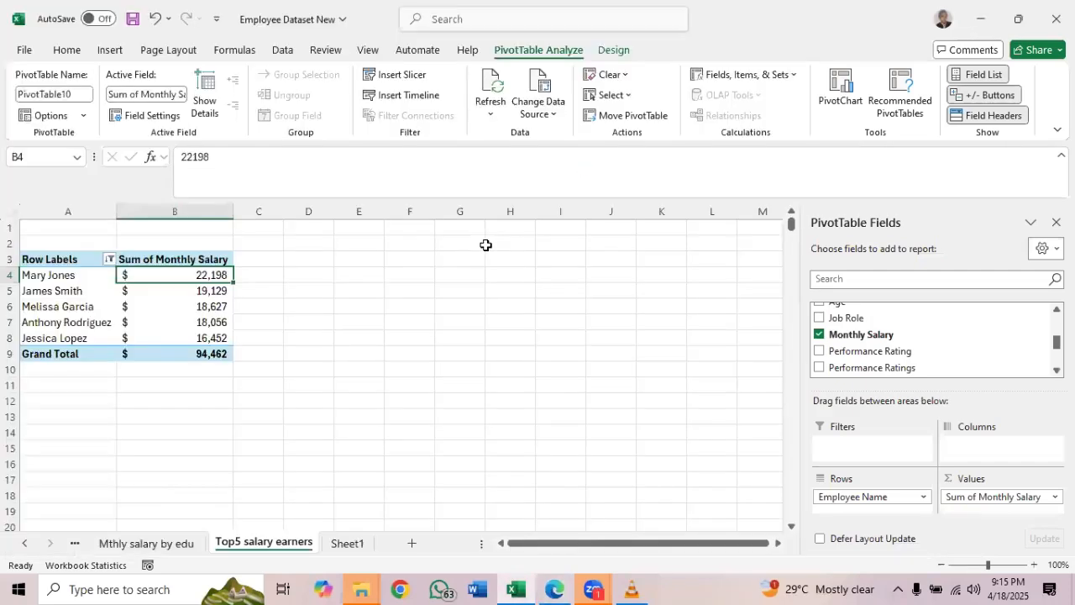
{"action": "left_click", "coordinate": [348, 543]}
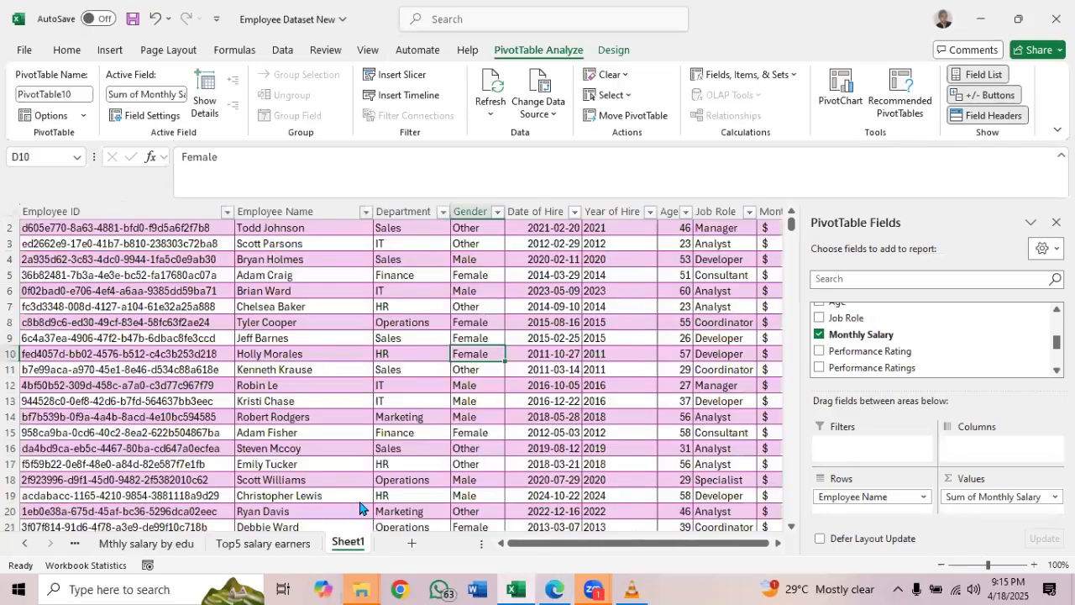
{"action": "left_click", "coordinate": [444, 335]}
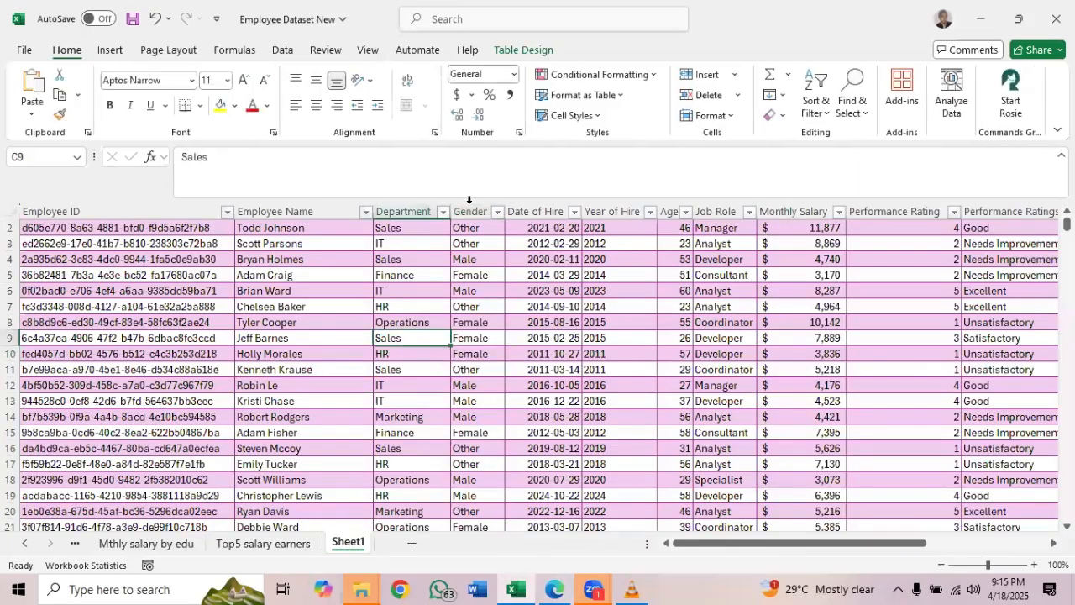
{"action": "left_click", "coordinate": [513, 51]}
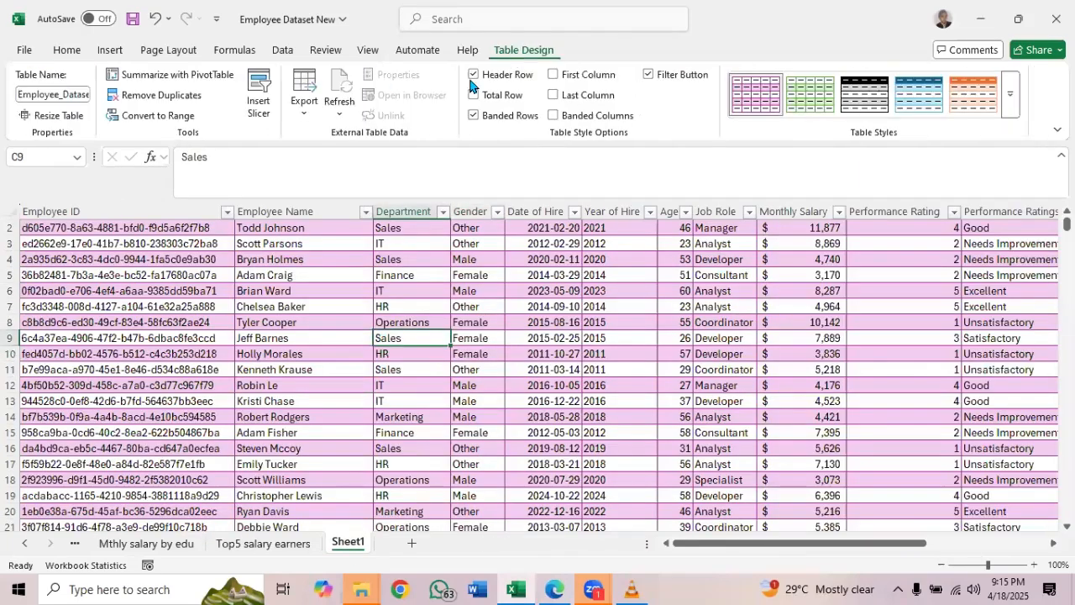
{"action": "left_click", "coordinate": [190, 76]}
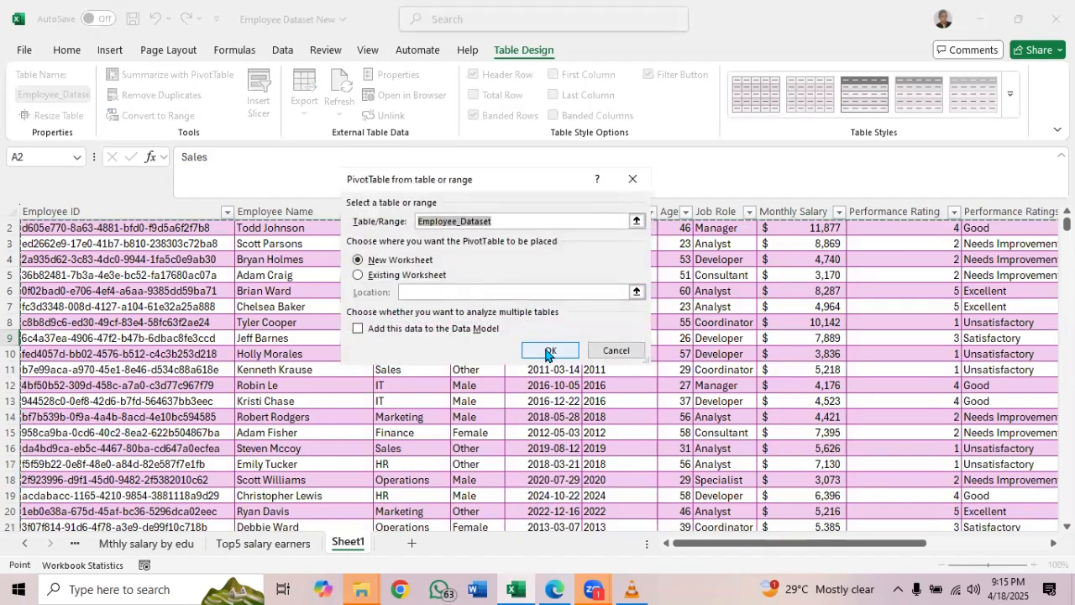
{"action": "left_click", "coordinate": [548, 352]}
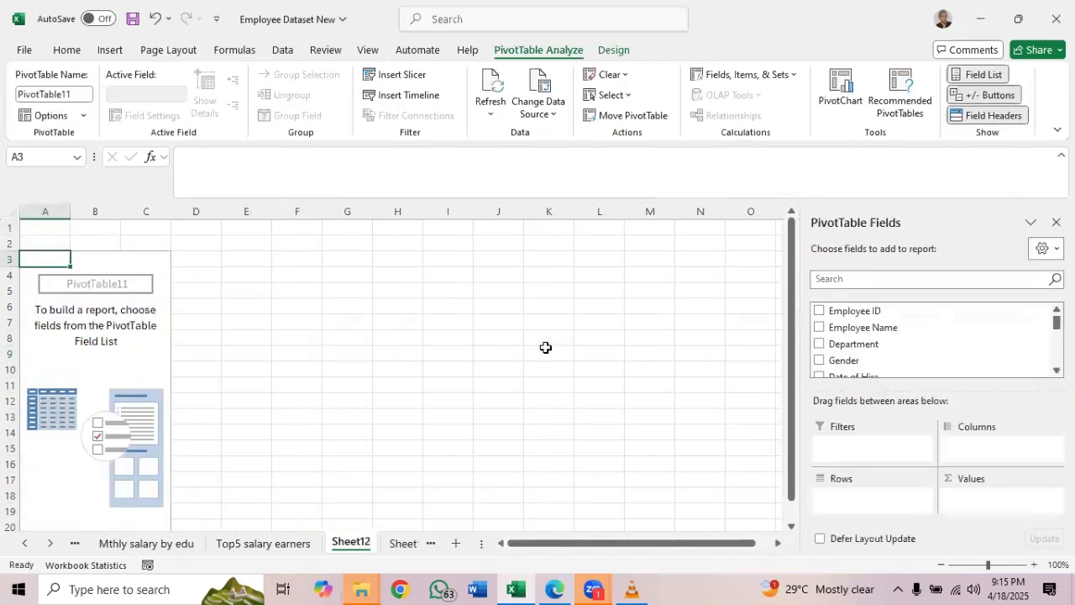
Set up the Sheet12 PivotTable with Employee Name as rows and the sum of Years at Company as values
{"action": "left_click", "coordinate": [453, 113]}
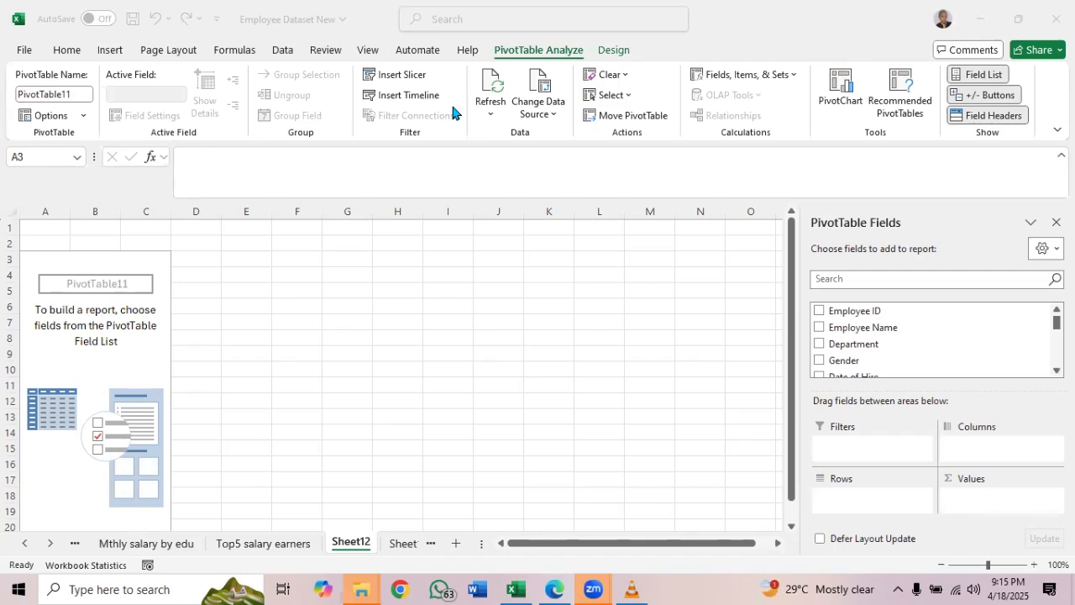
{"action": "left_click", "coordinate": [857, 330]}
{"action": "left_click_drag", "start_coordinate": [857, 330], "coordinate": [860, 503]}
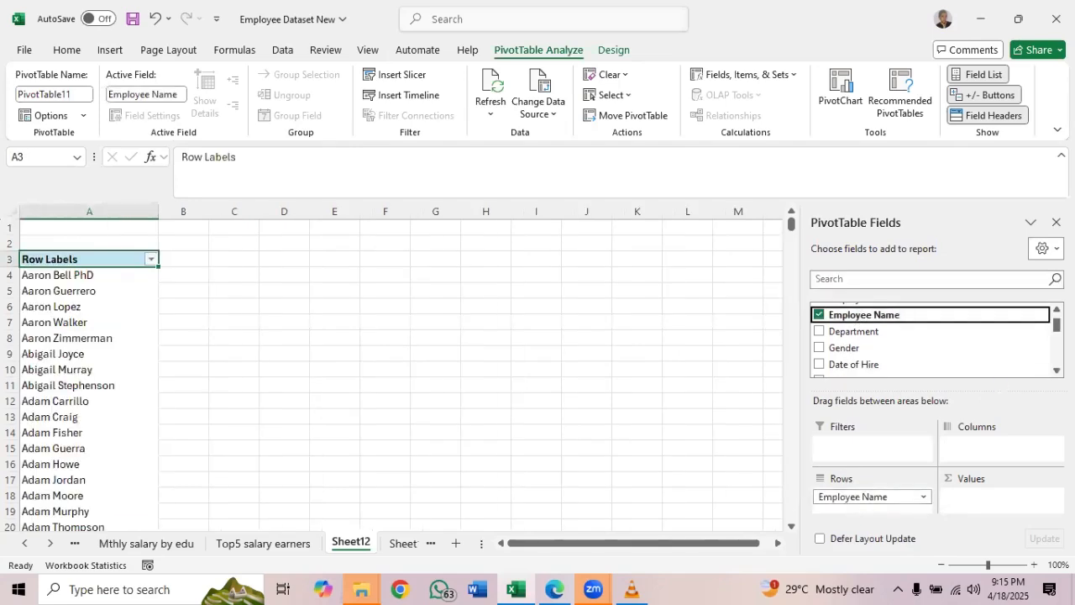
{"action": "scroll", "coordinate": [932, 340], "scroll_direction": "down", "scroll_amount": 3}
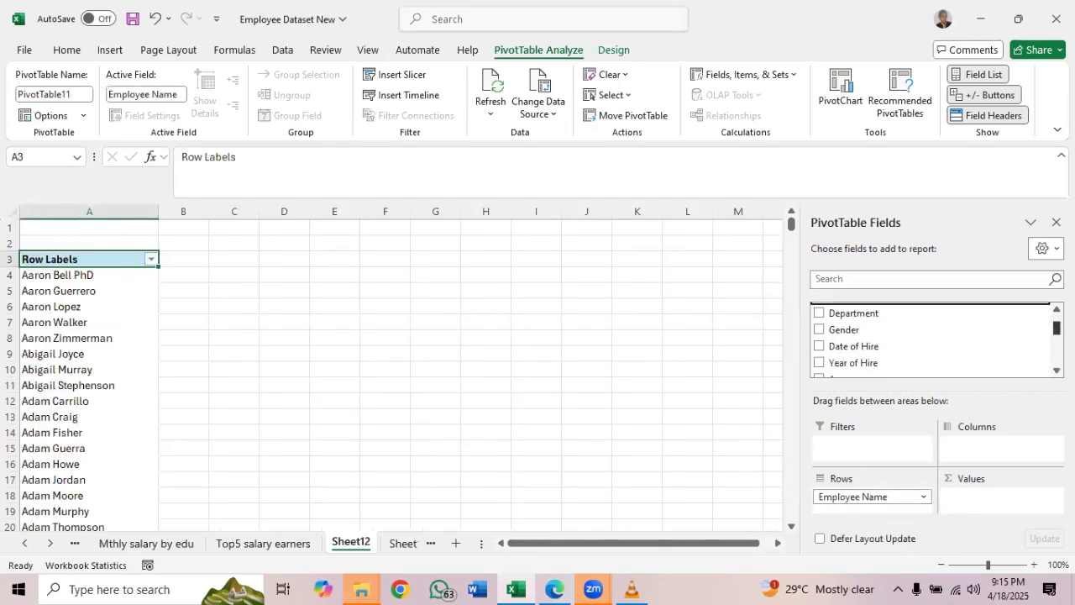
{"action": "scroll", "coordinate": [933, 336], "scroll_direction": "down", "scroll_amount": 3}
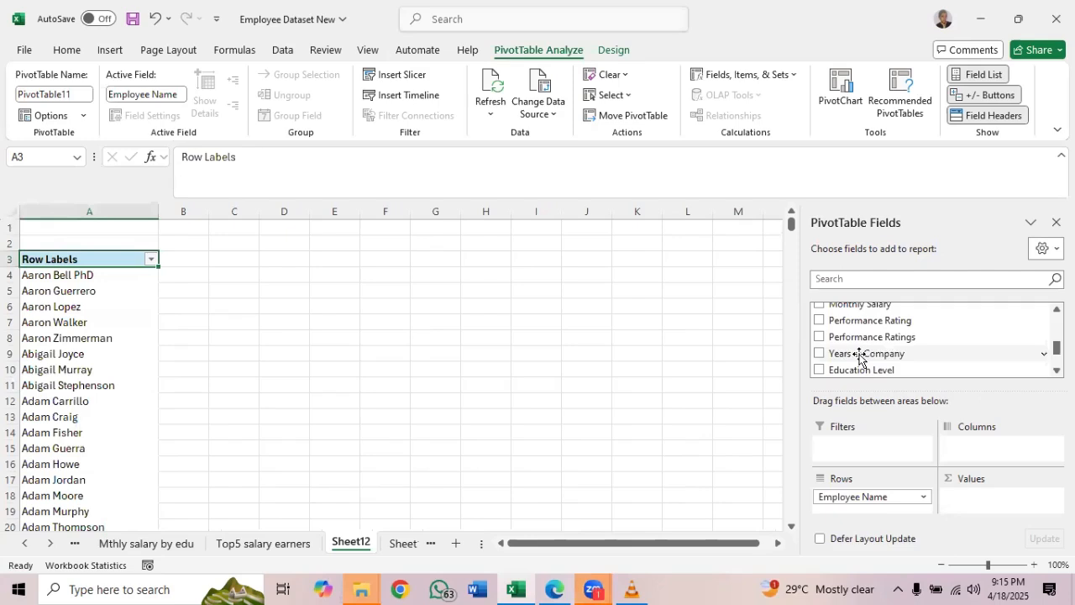
{"action": "left_click_drag", "start_coordinate": [858, 360], "coordinate": [980, 504]}
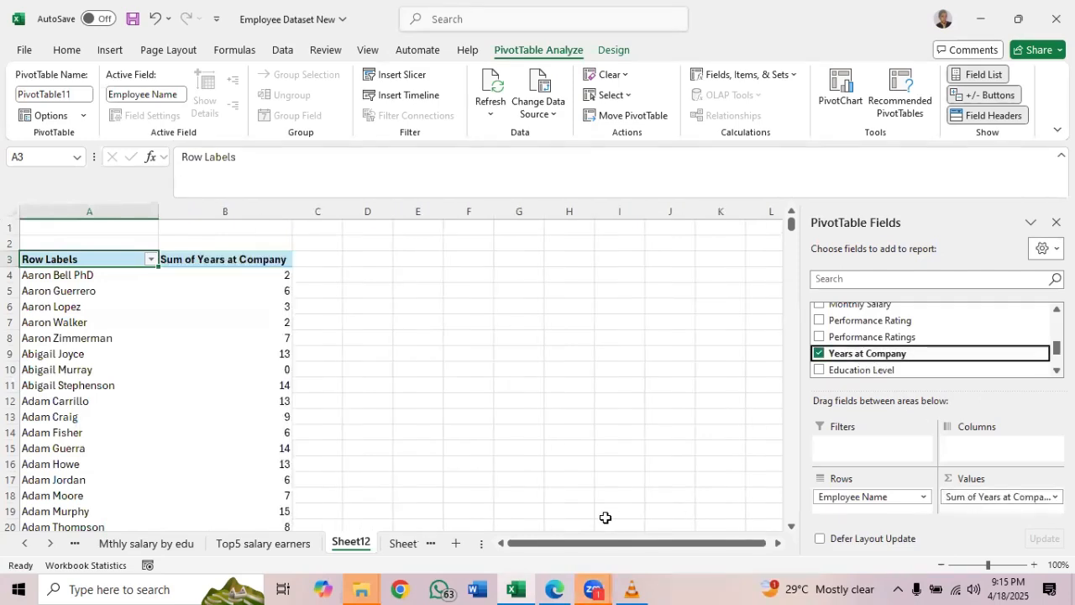
Recheck the analysis list PDF, and filter the PivotTable's employee names to the top 5 items by Sum of Years at Company
{"action": "left_click", "coordinate": [564, 586]}
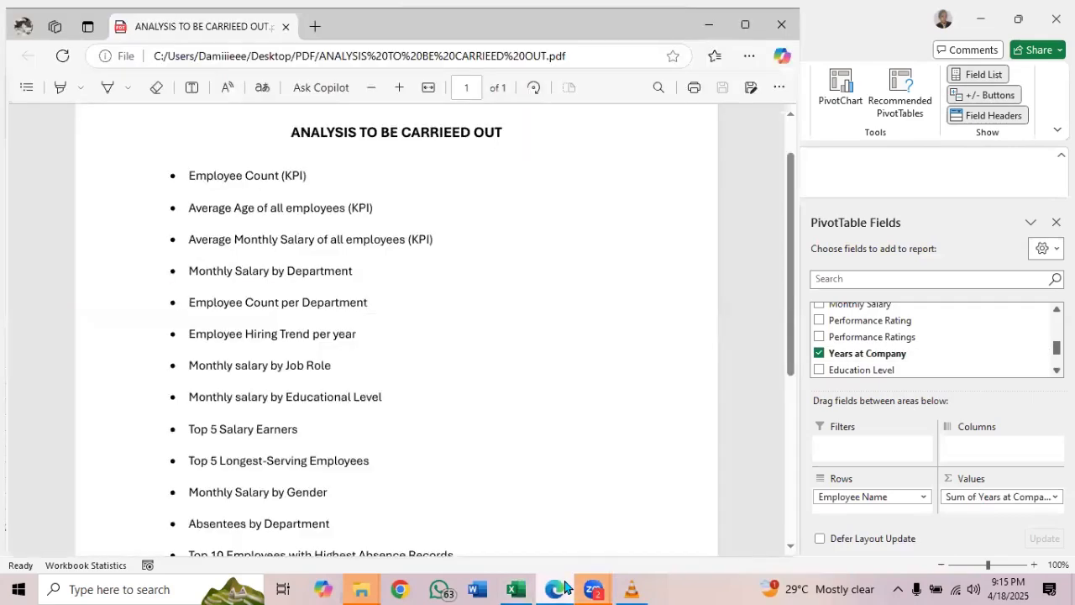
{"action": "left_click", "coordinate": [564, 586]}
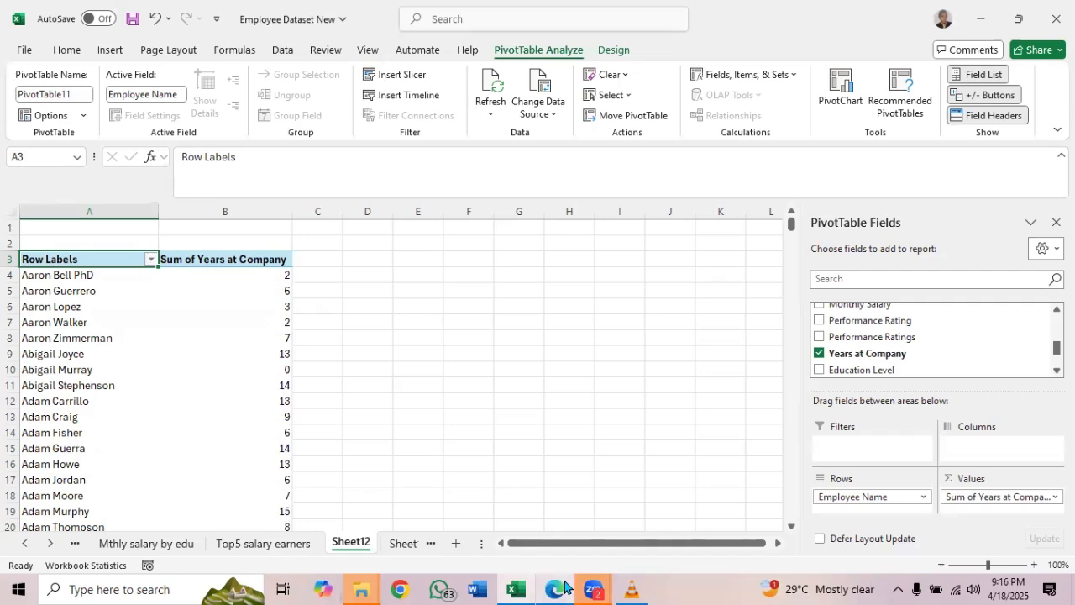
{"action": "left_click", "coordinate": [153, 260]}
{"action": "mouse_move", "coordinate": [347, 362]}
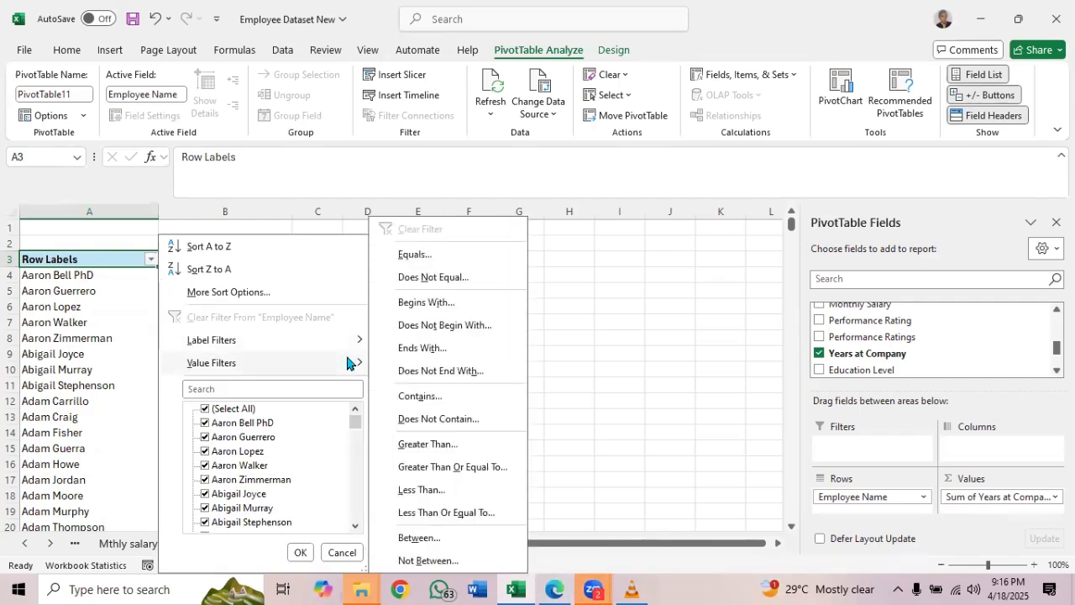
{"action": "left_click", "coordinate": [438, 562]}
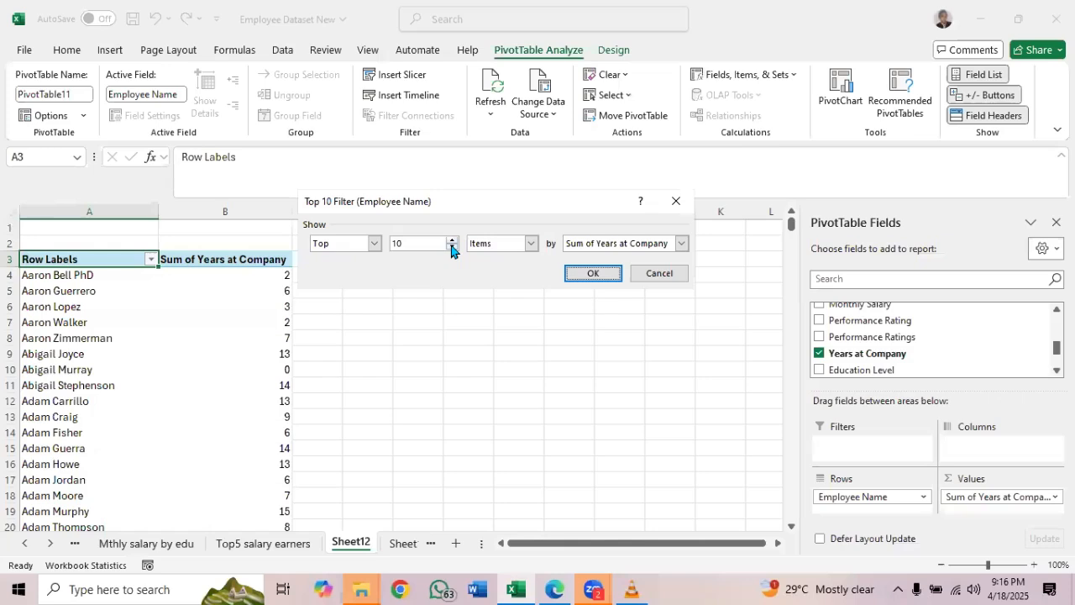
{"action": "left_click", "coordinate": [451, 248]}
{"action": "left_click", "coordinate": [451, 249]}
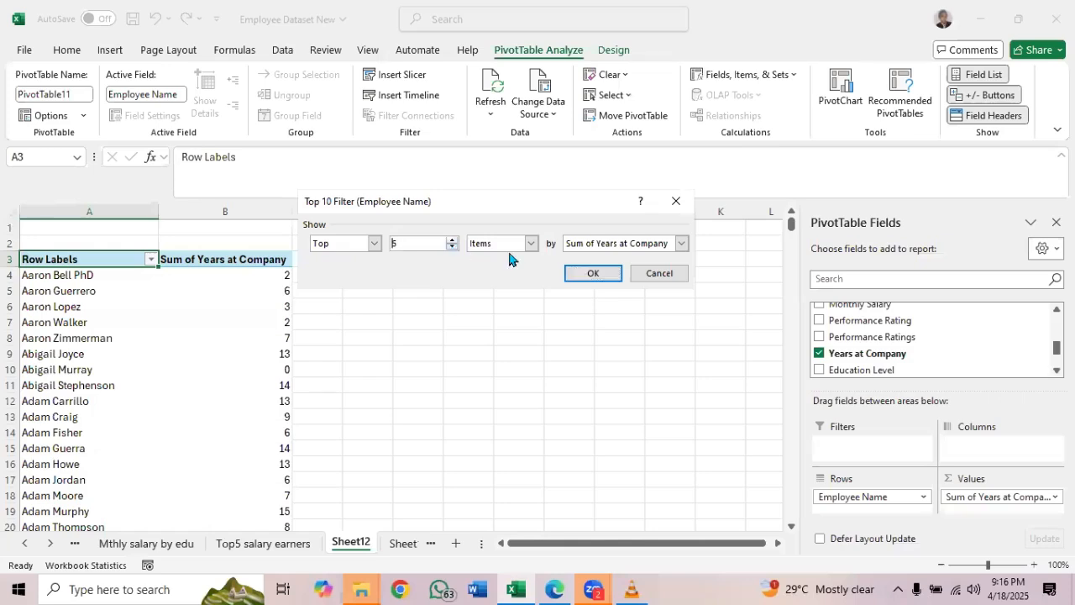
{"action": "left_click", "coordinate": [592, 274]}
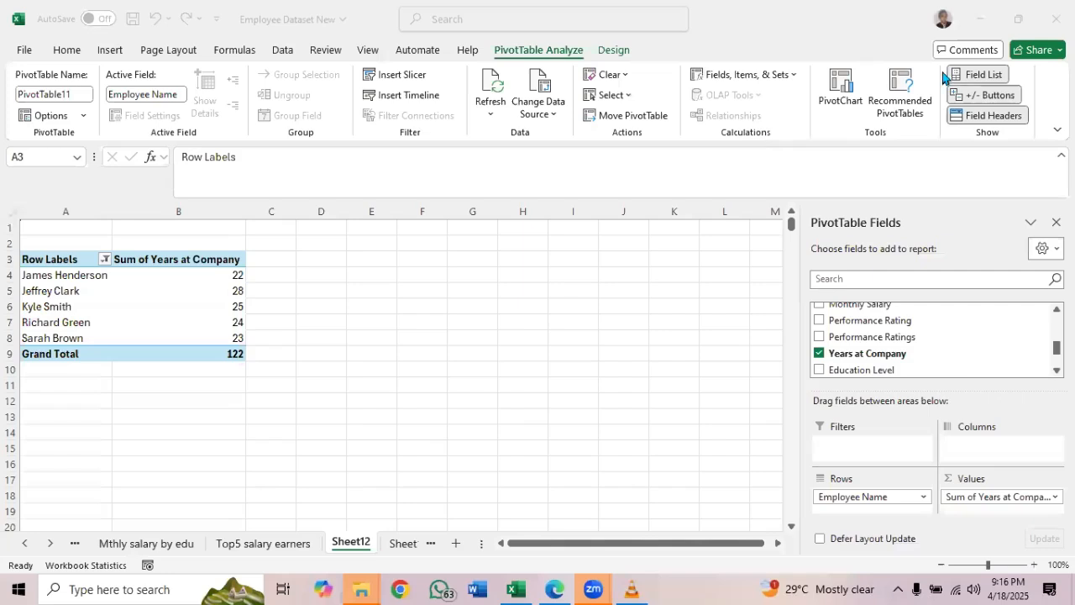
Sort the five longest-serving employees by Sum of Years at Company from largest to smallest
{"action": "left_click", "coordinate": [216, 280]}
{"action": "right_click", "coordinate": [216, 280]}
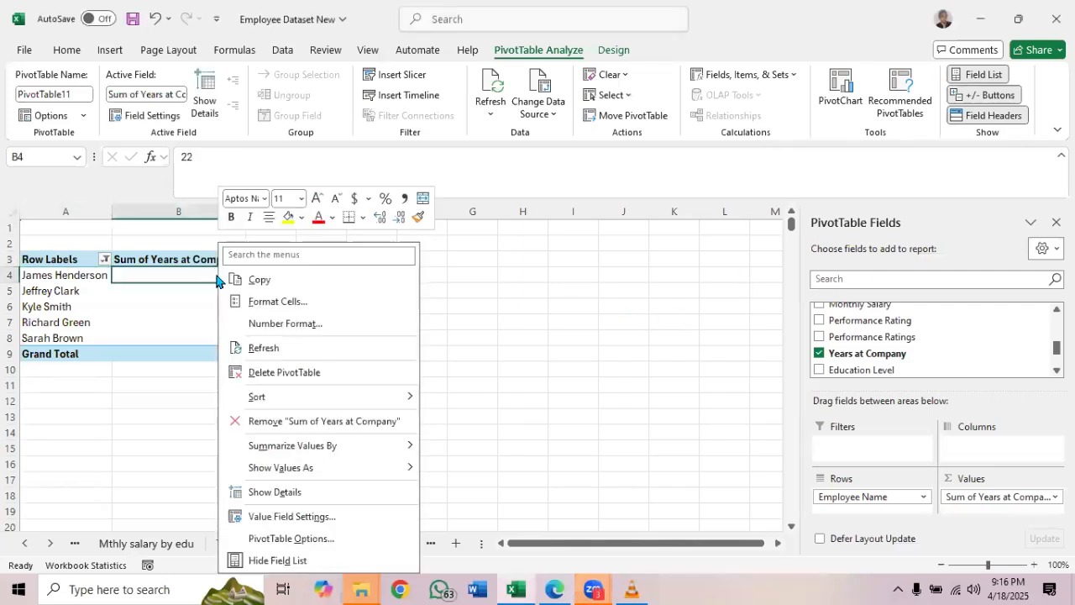
{"action": "mouse_move", "coordinate": [361, 399]}
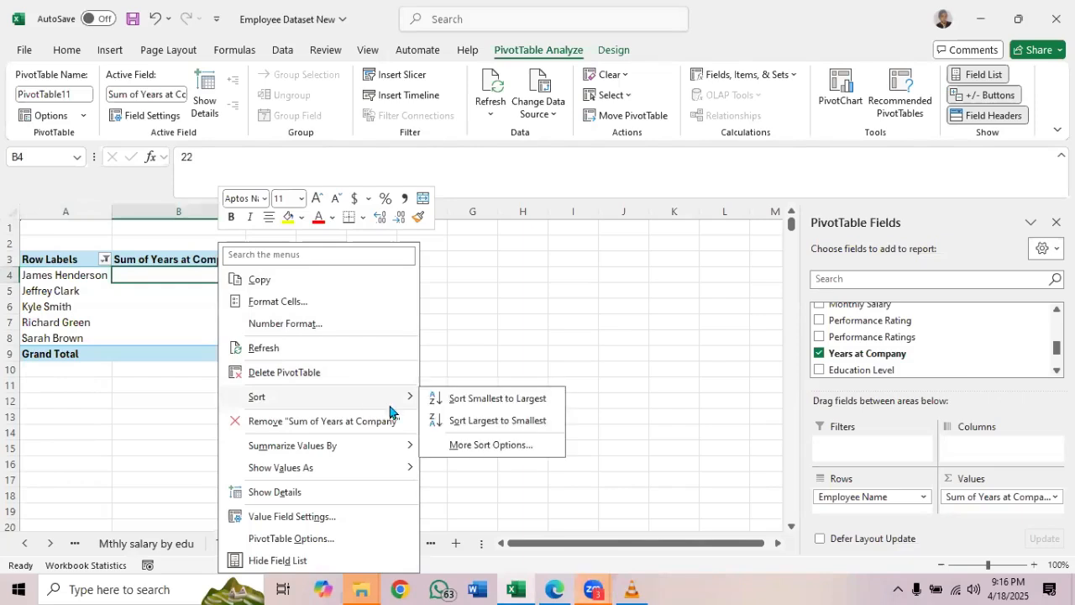
{"action": "left_click", "coordinate": [492, 420]}
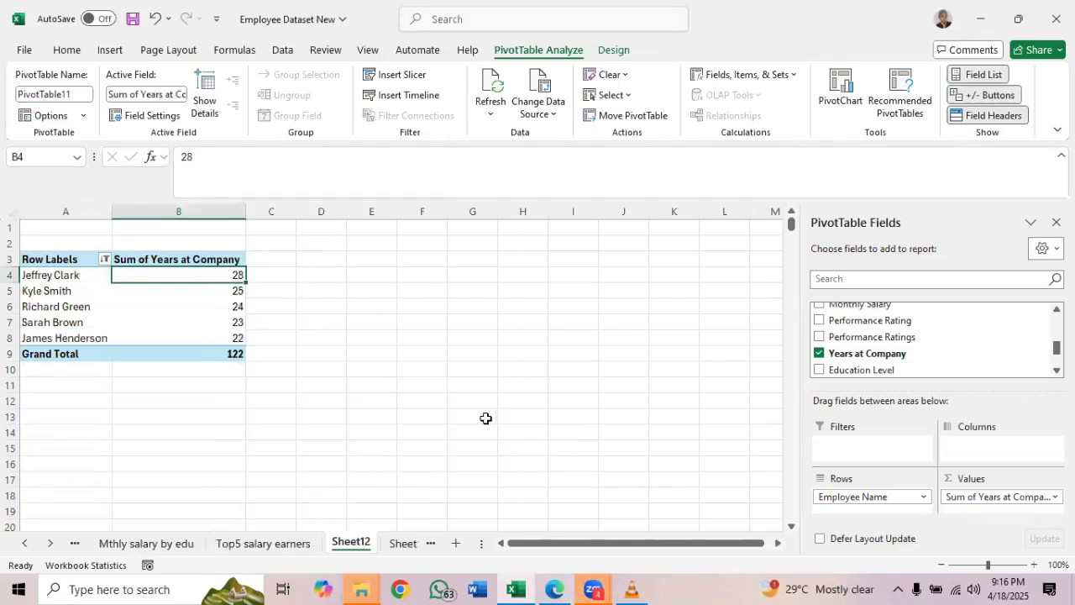
Rename the Sheet12 worksheet holding the years at company PivotTable as "Top5 longest"
{"action": "double_click", "coordinate": [358, 544]}
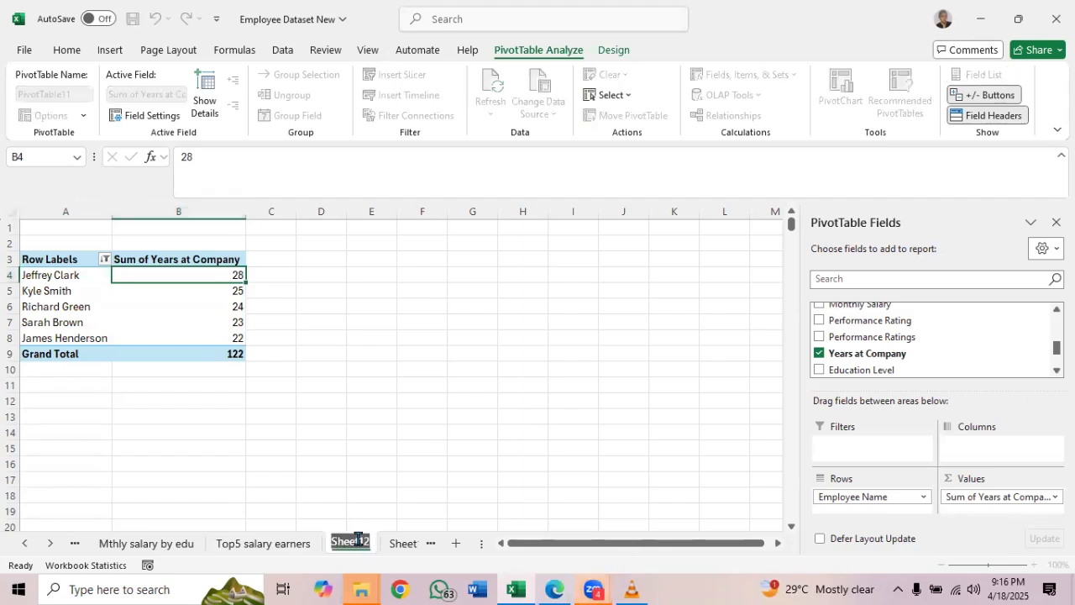
{"action": "type", "text": "Top5"}
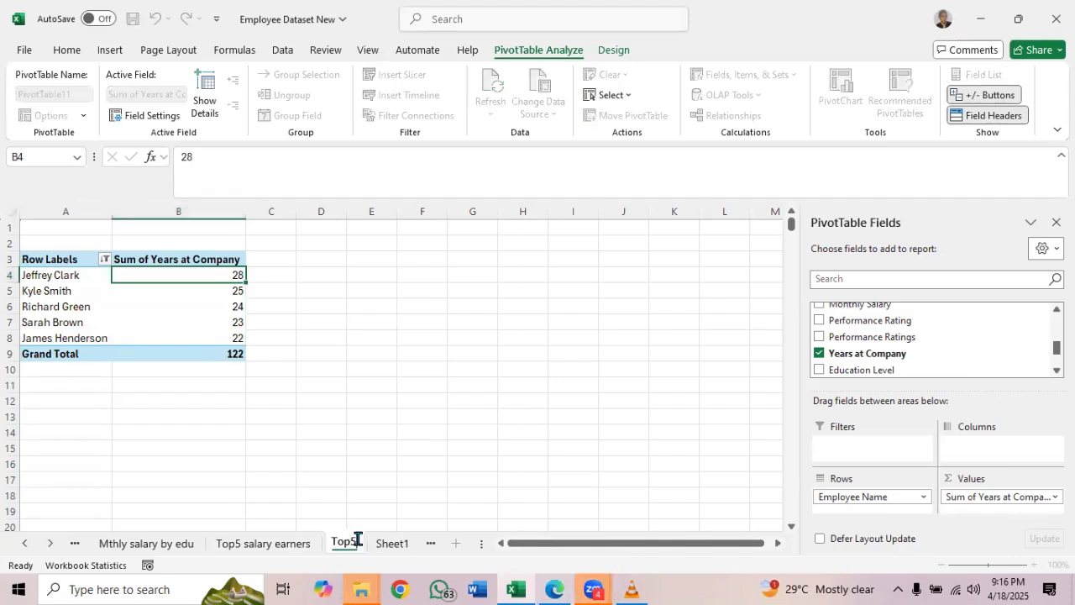
{"action": "type", "text": " Lon"}
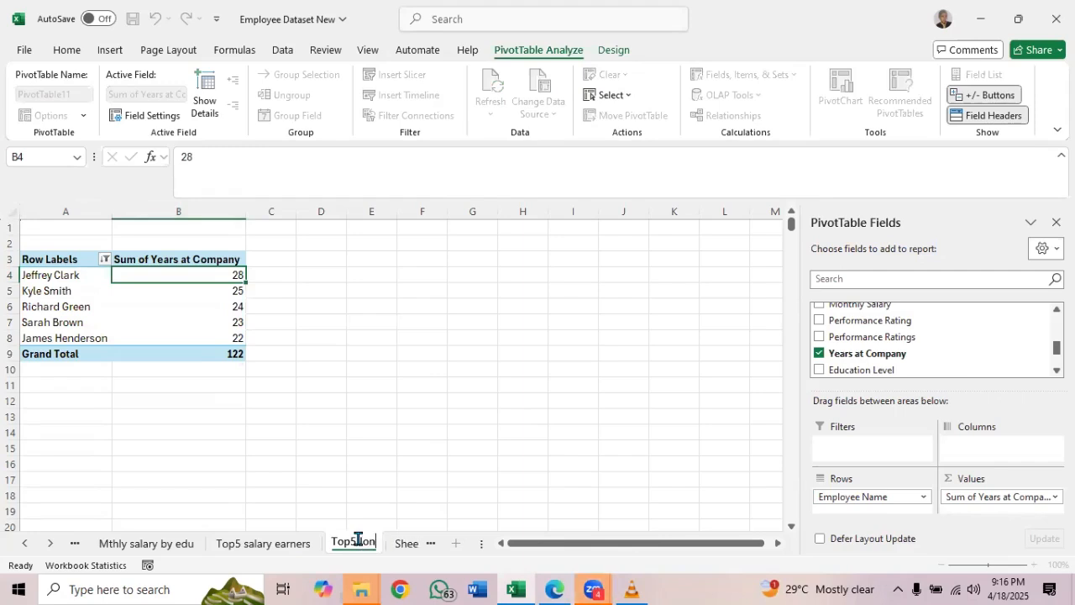
{"action": "type", "text": "gest"}
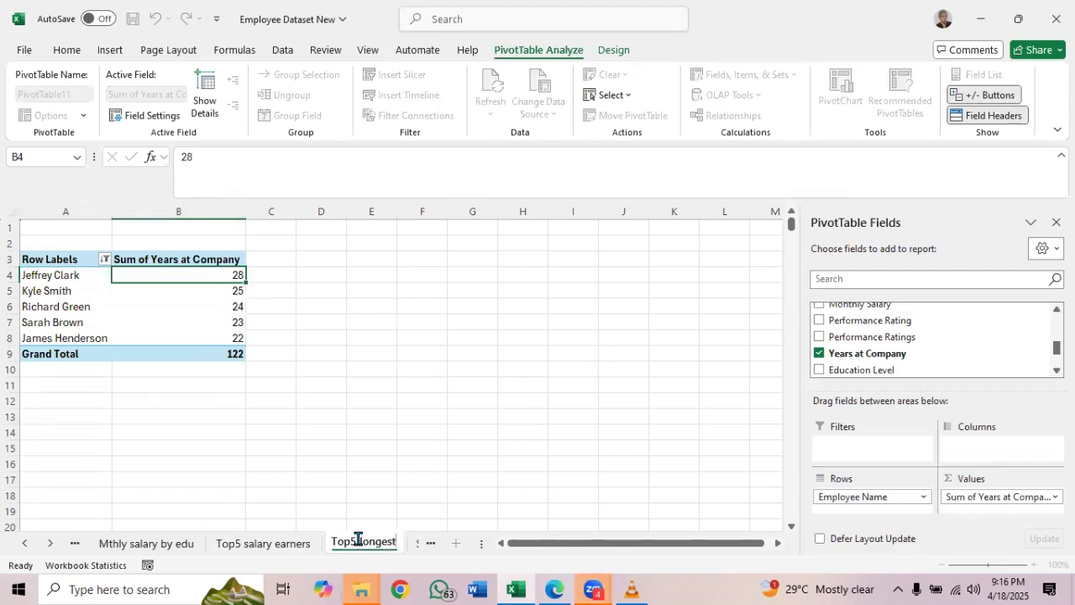
{"action": "key", "text": "Return"}
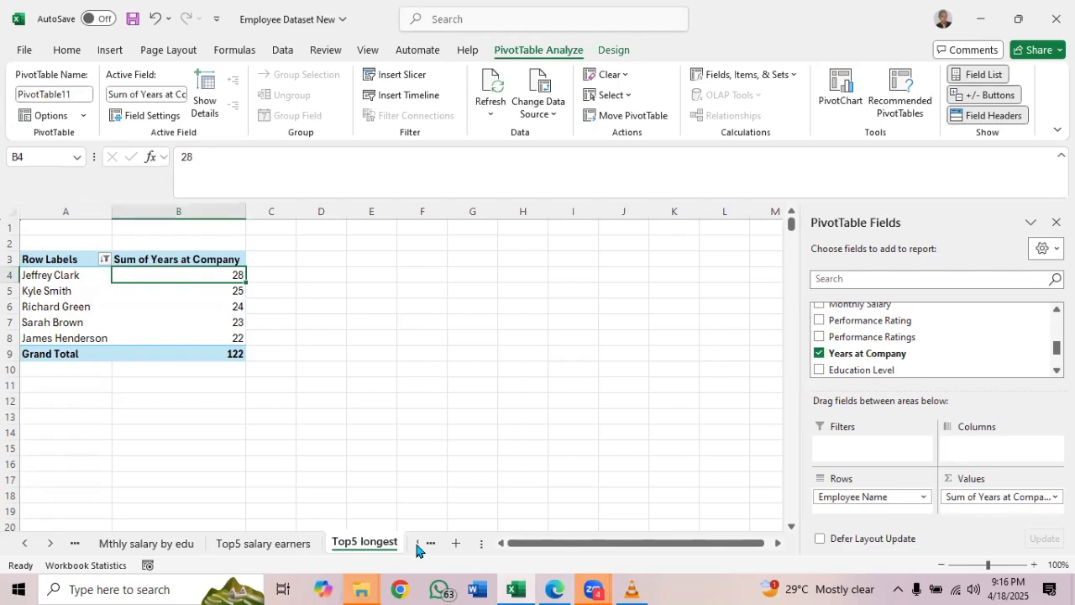
Check the analysis list PDF, and create a PivotTable from the Employee_Dataset table in Sheet1 on a new worksheet
{"action": "left_click", "coordinate": [417, 544]}
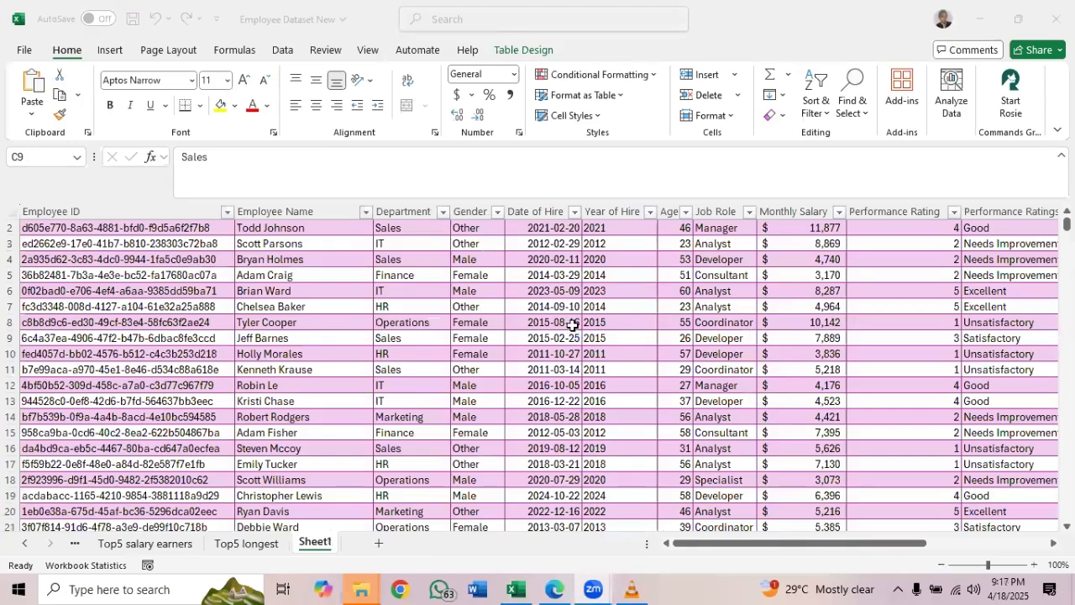
{"action": "left_click", "coordinate": [565, 587]}
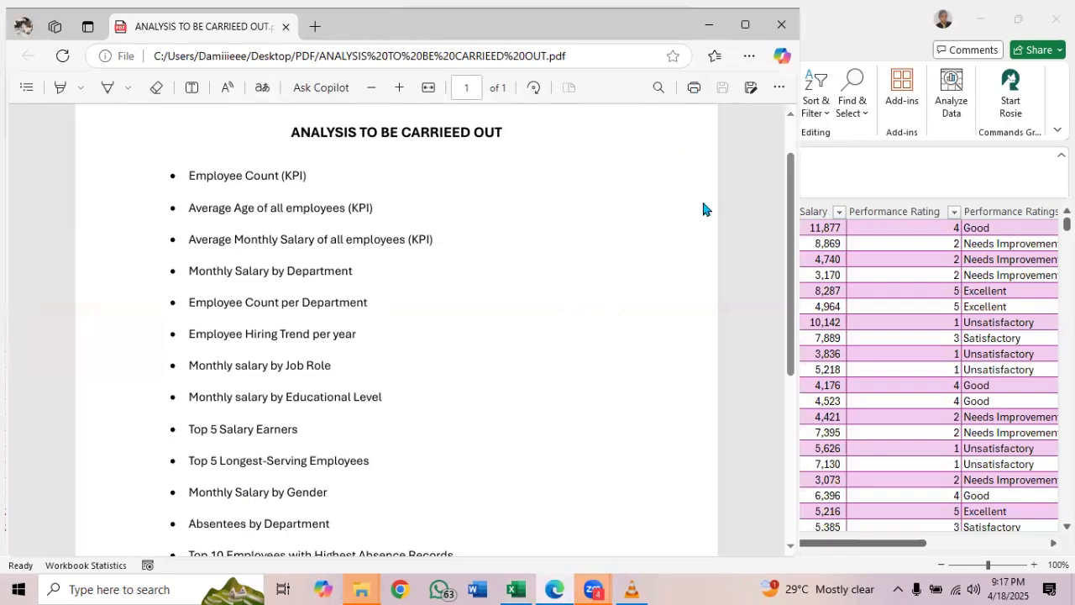
{"action": "left_click", "coordinate": [709, 25]}
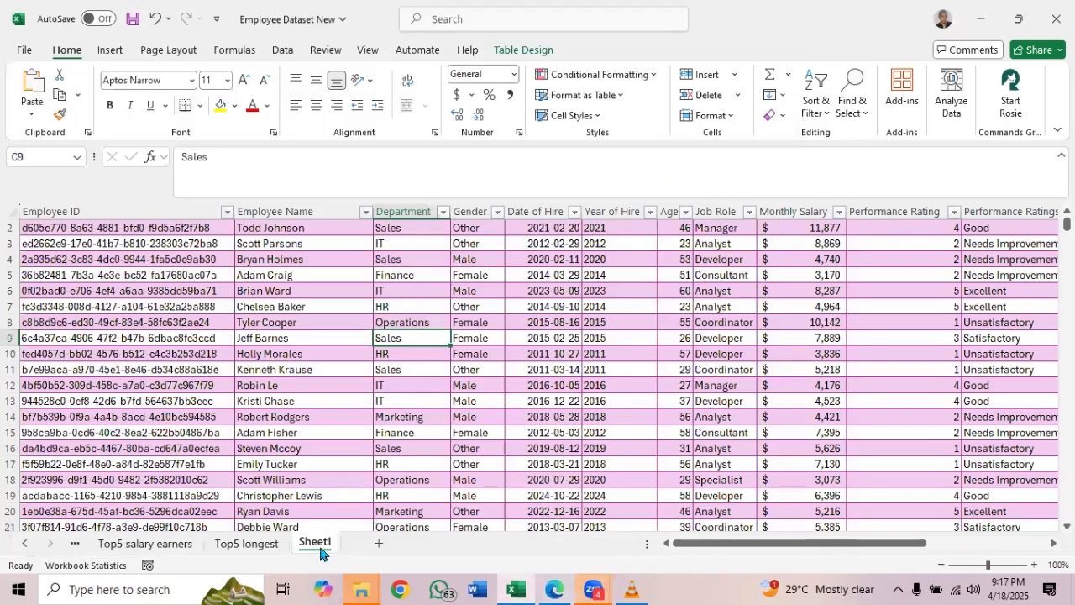
{"action": "left_click", "coordinate": [524, 51]}
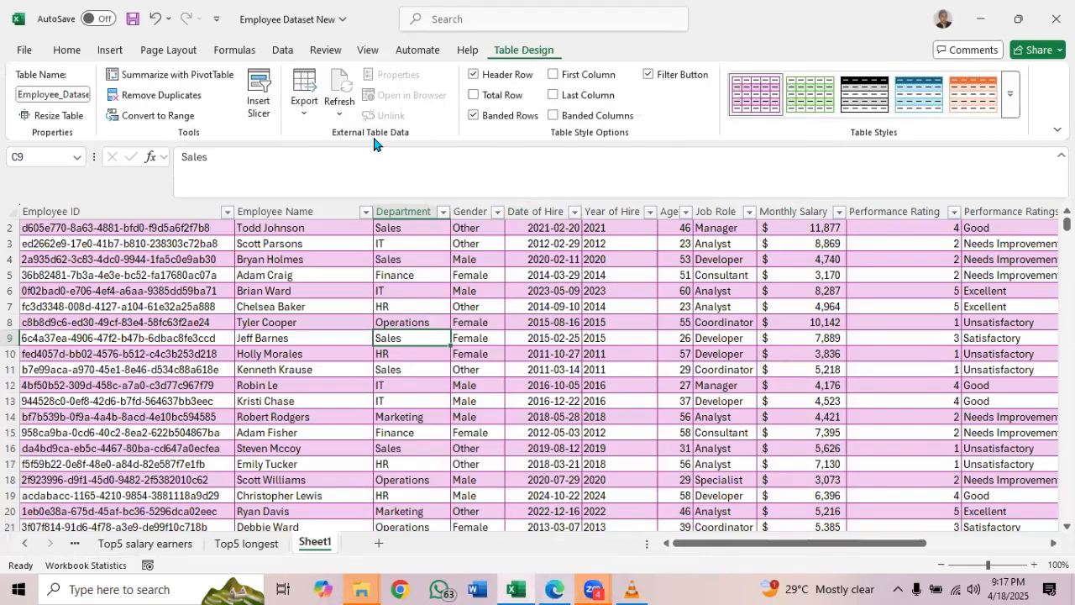
{"action": "left_click", "coordinate": [190, 78]}
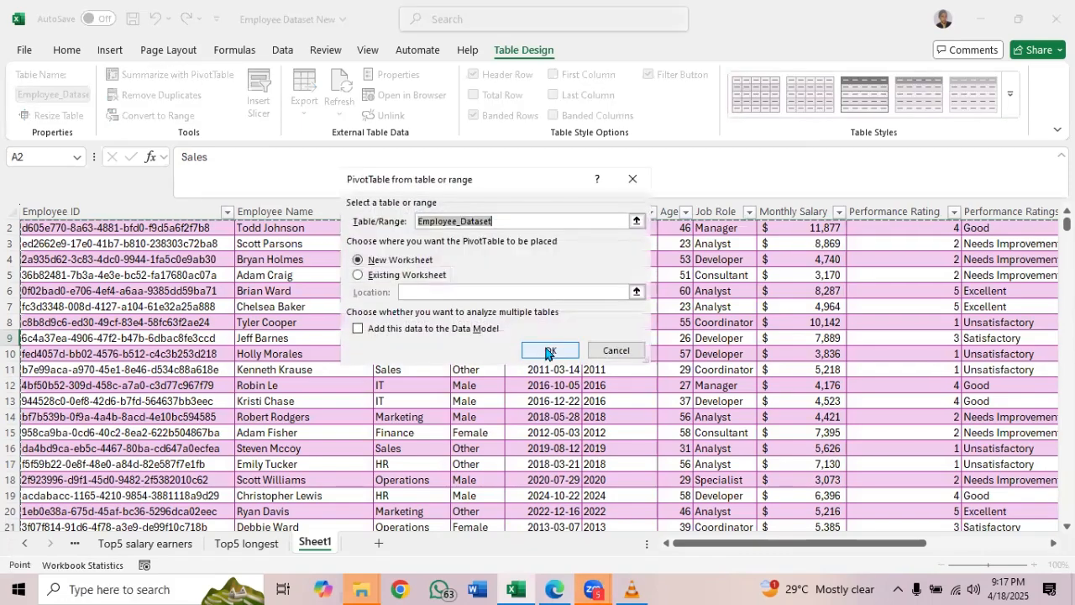
{"action": "left_click", "coordinate": [547, 348]}
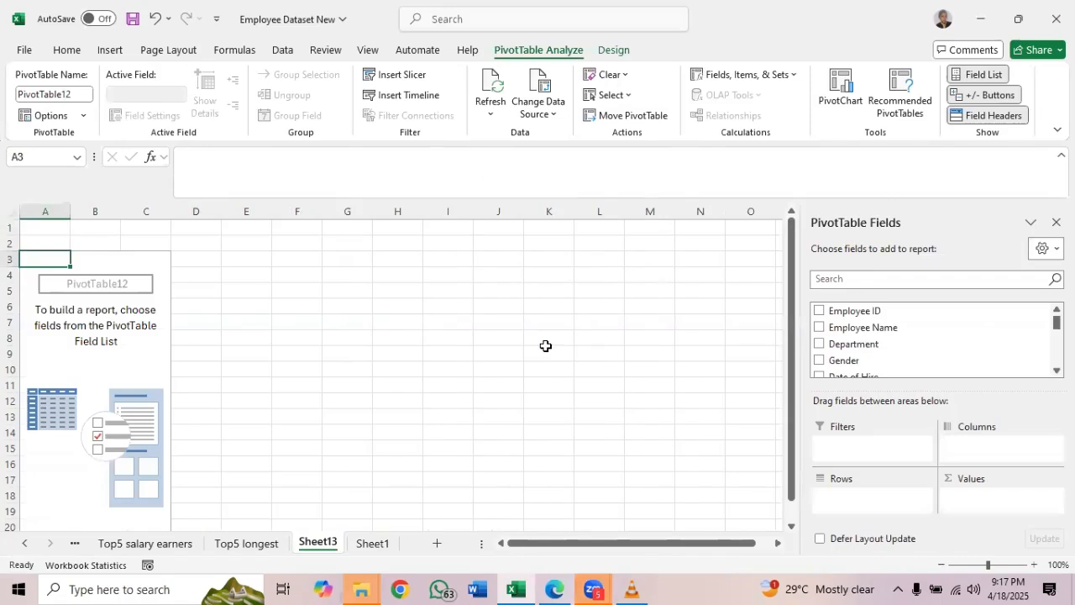
Set up the new PivotTable with Gender as rows and the sum of Monthly Salary as values
{"action": "left_click_drag", "start_coordinate": [836, 361], "coordinate": [848, 497]}
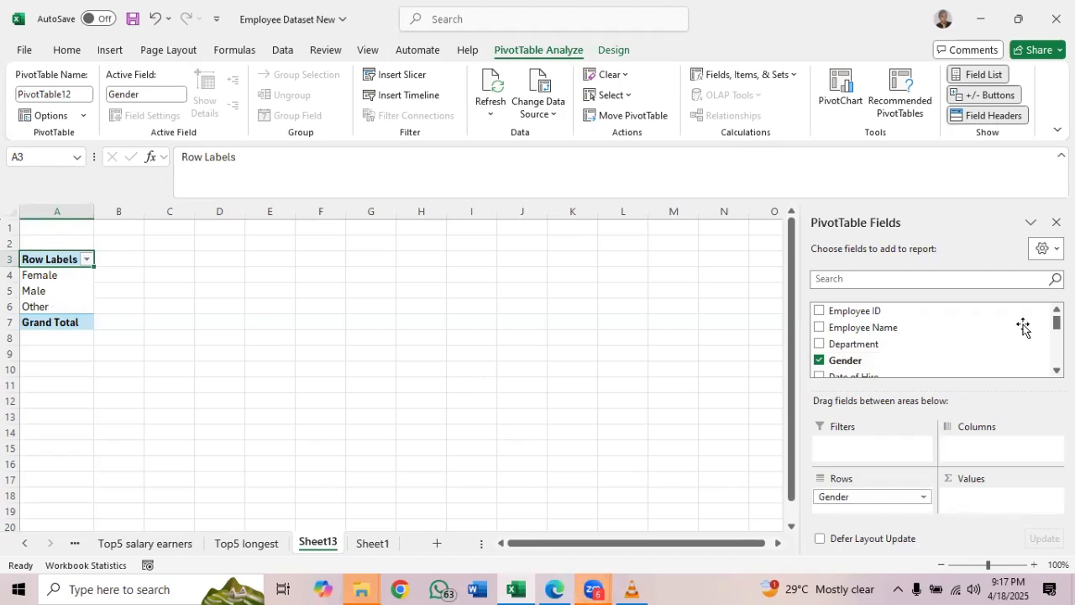
{"action": "scroll", "coordinate": [1023, 328], "scroll_direction": "down", "scroll_amount": 2}
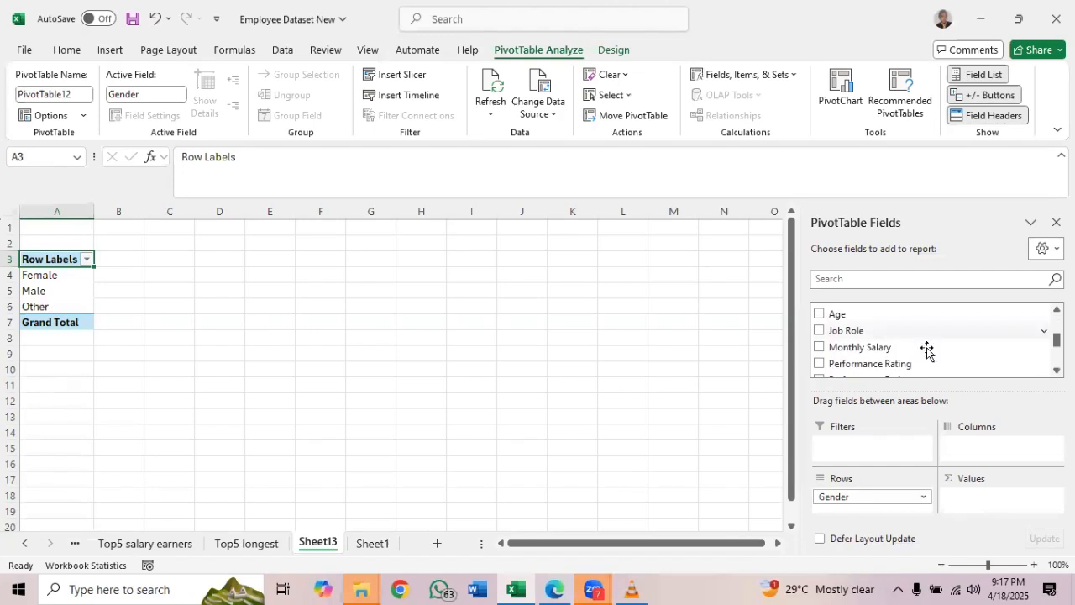
{"action": "left_click_drag", "start_coordinate": [876, 351], "coordinate": [978, 496]}
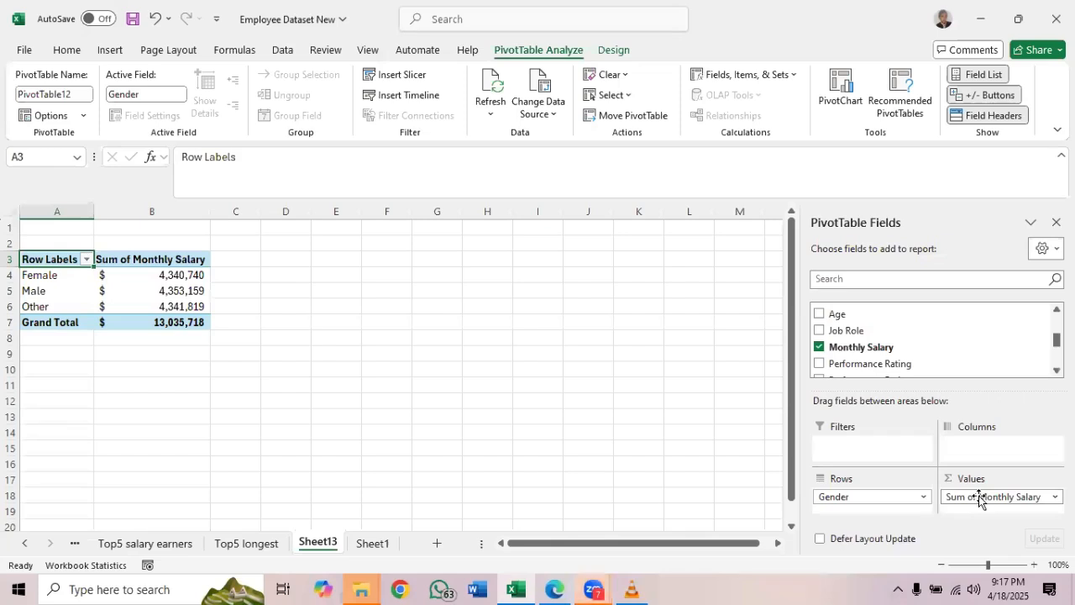
Rename the worksheet holding the gender salary PivotTable as "Mthly salary by gender"
{"action": "double_click", "coordinate": [327, 542]}
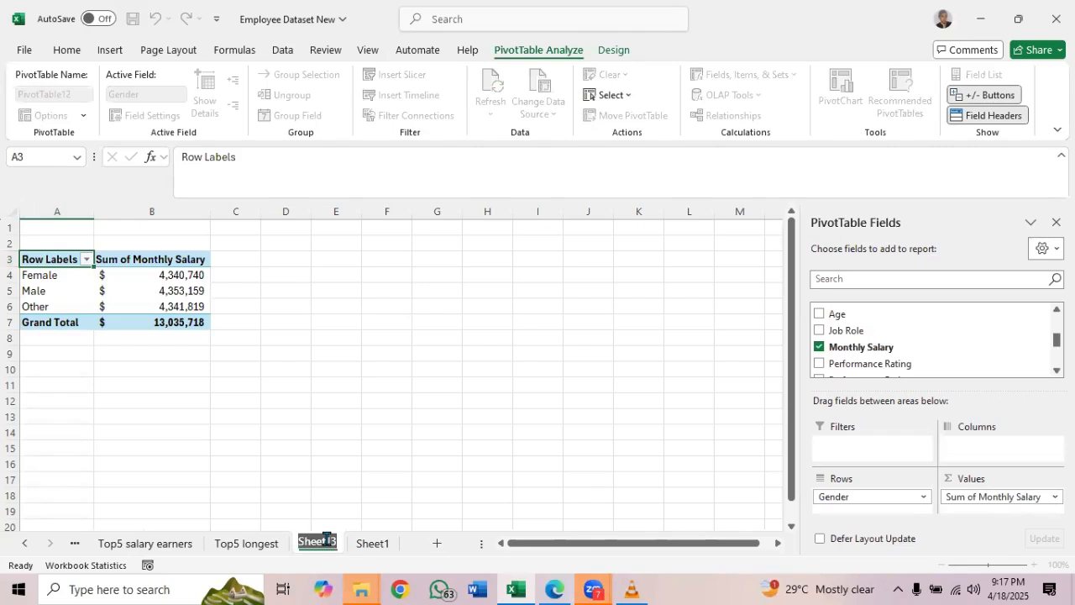
{"action": "type", "text": "Mthly"}
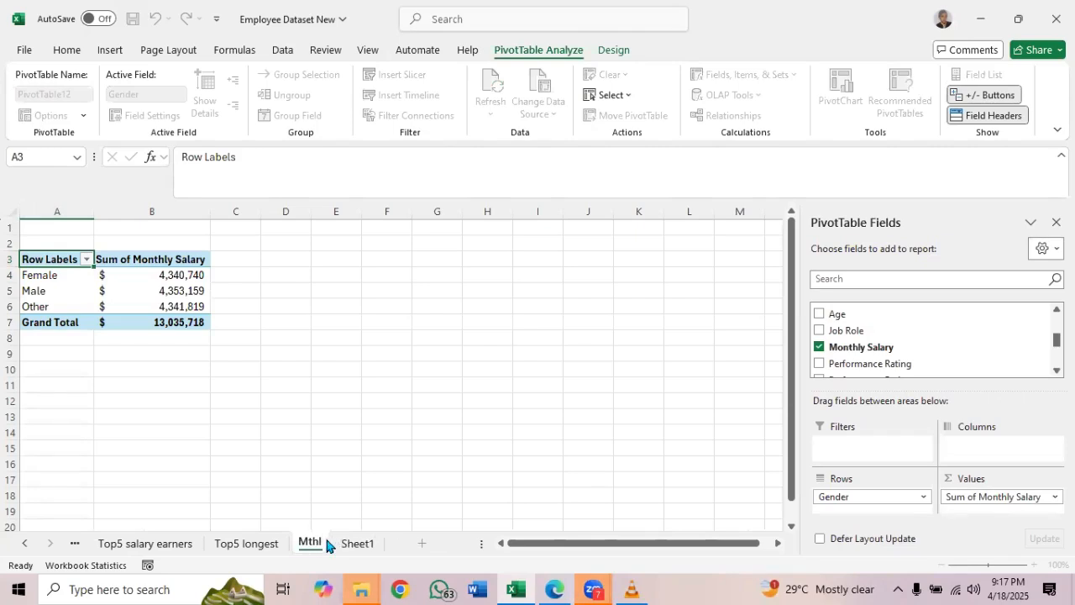
{"action": "type", "text": " sal"}
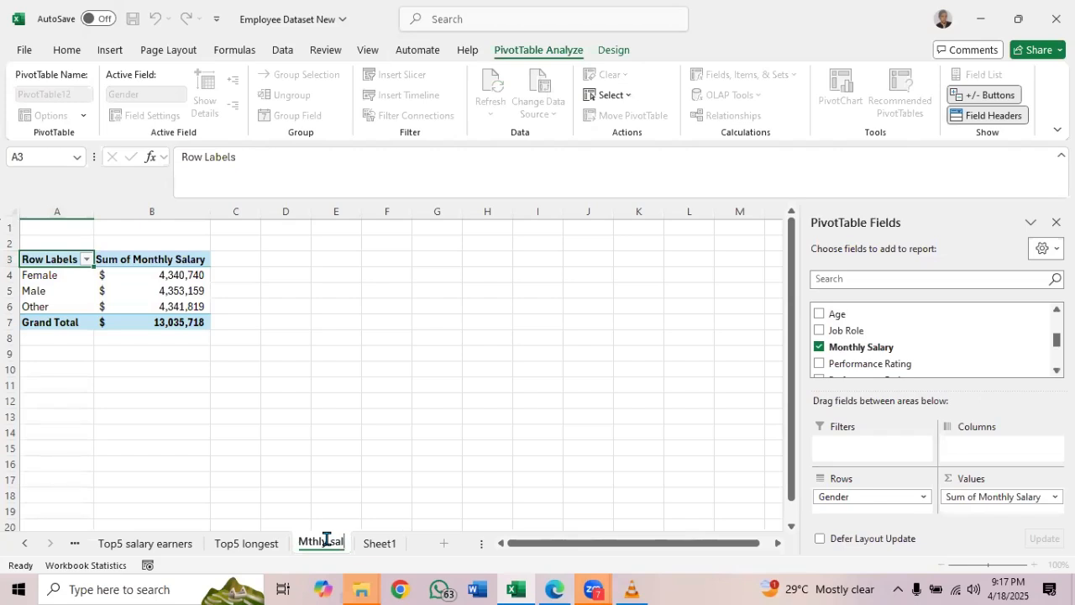
{"action": "type", "text": "ary by g"}
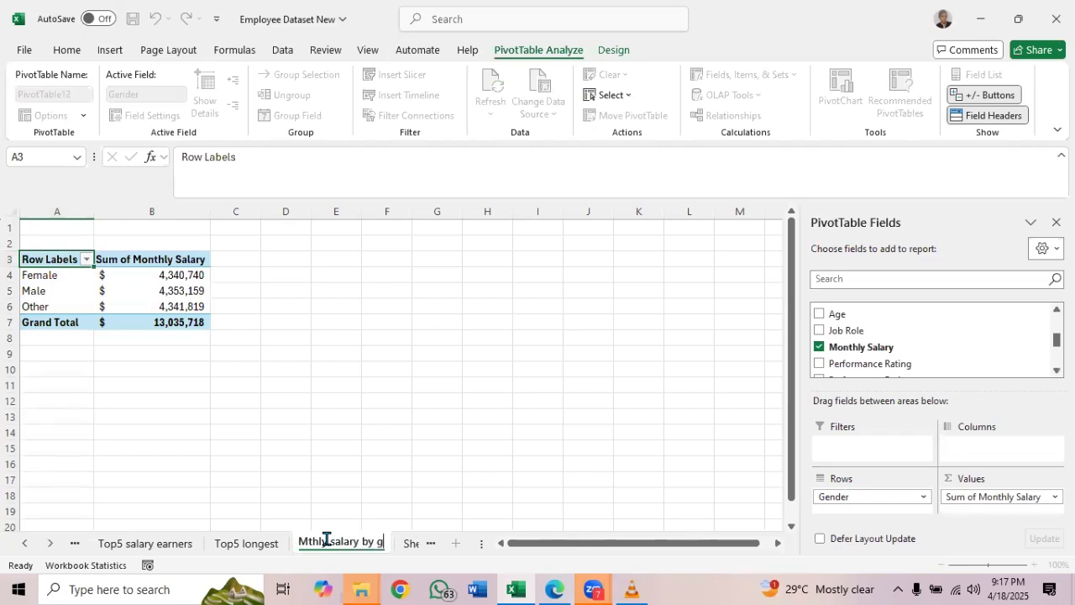
{"action": "type", "text": "ender"}
{"action": "key", "text": "Return"}
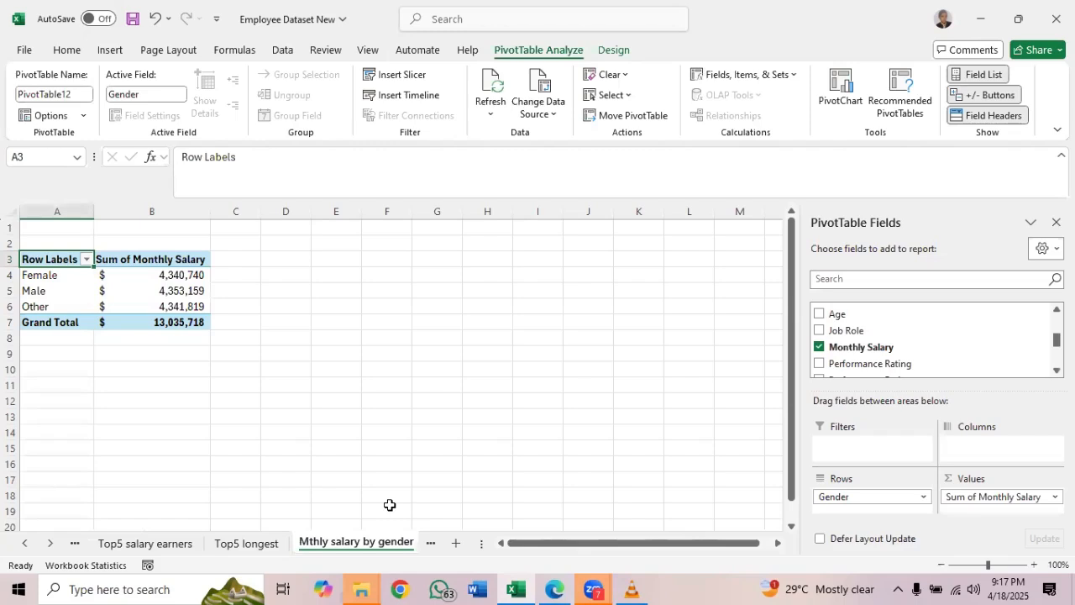
Consult the analysis list PDF again, and create another PivotTable from the Sheet1 Employee_Dataset table on a new worksheet
{"action": "left_click", "coordinate": [429, 544]}
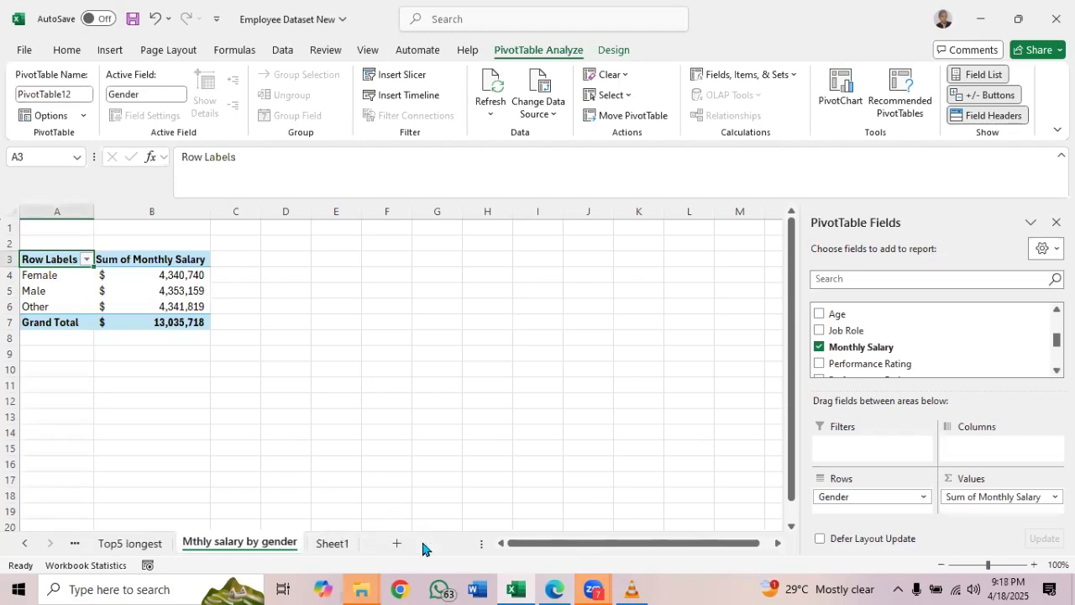
{"action": "left_click", "coordinate": [332, 544]}
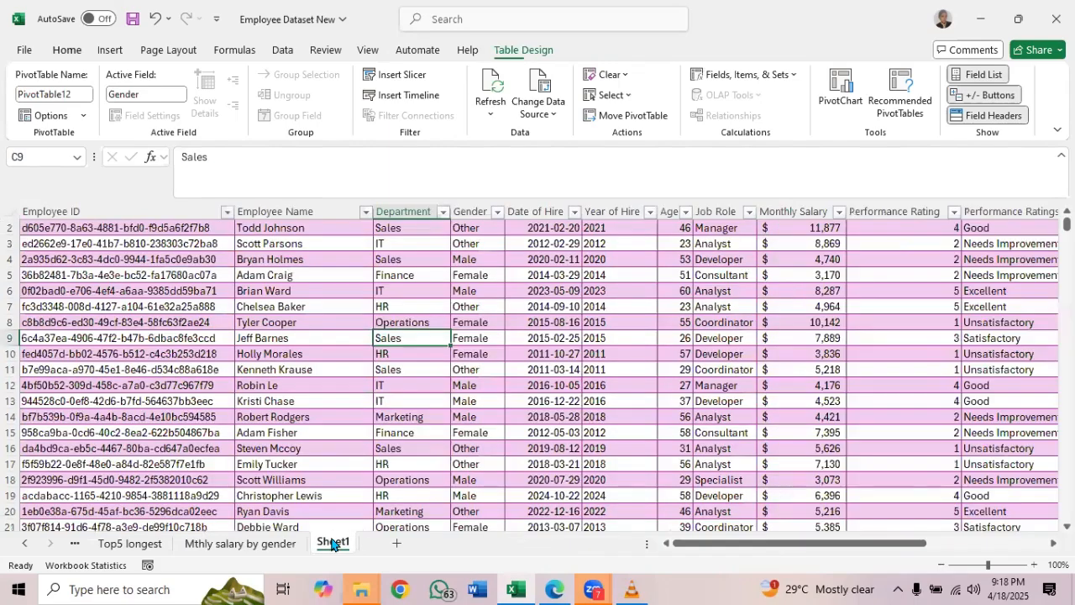
{"action": "left_click", "coordinate": [555, 589]}
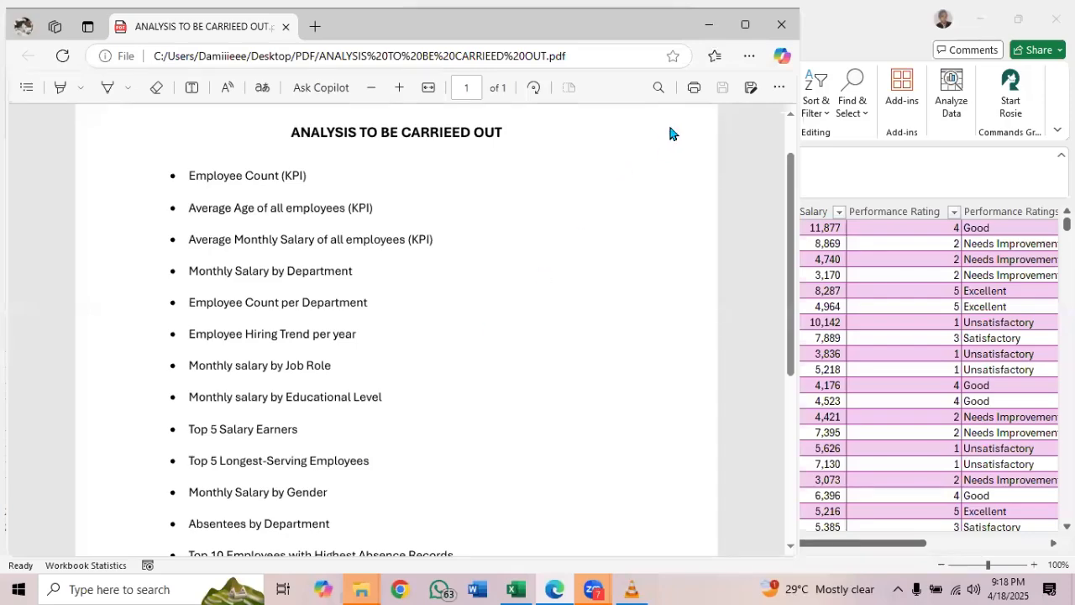
{"action": "left_click", "coordinate": [708, 29]}
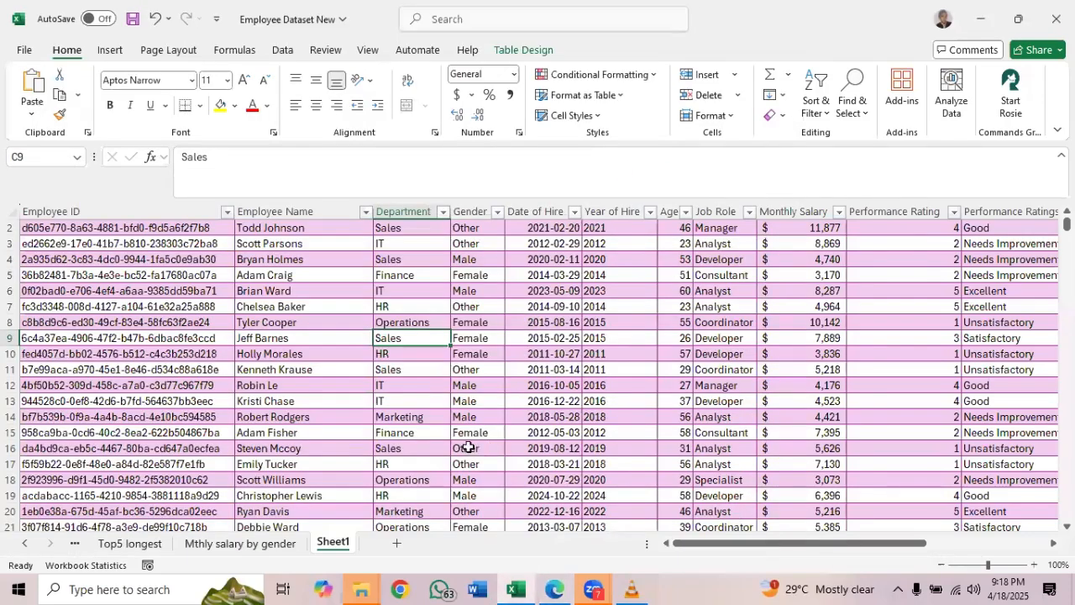
{"action": "left_click", "coordinate": [465, 429]}
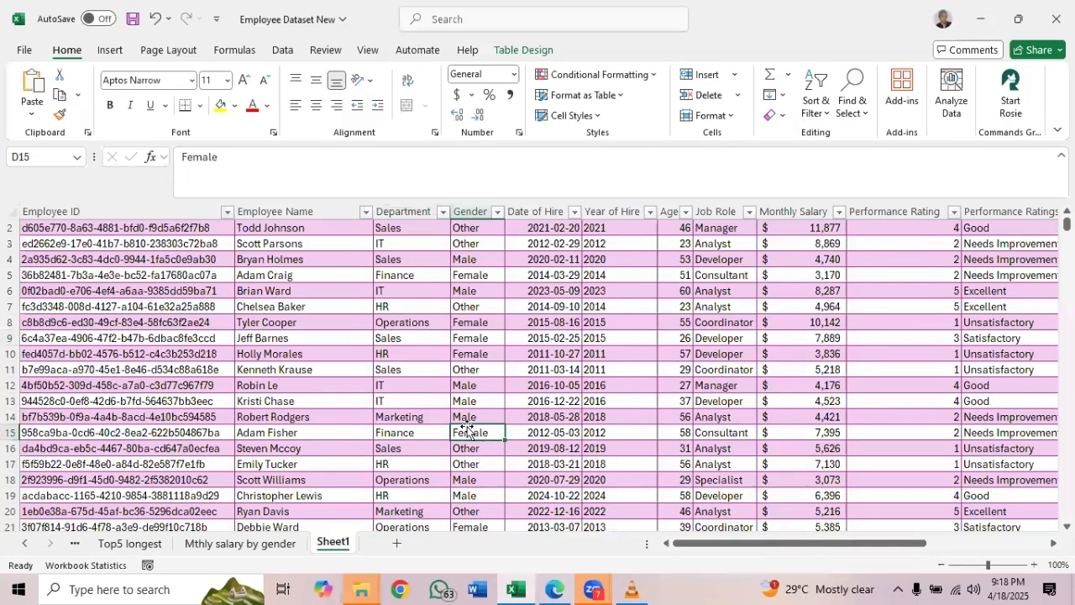
{"action": "left_click", "coordinate": [520, 52]}
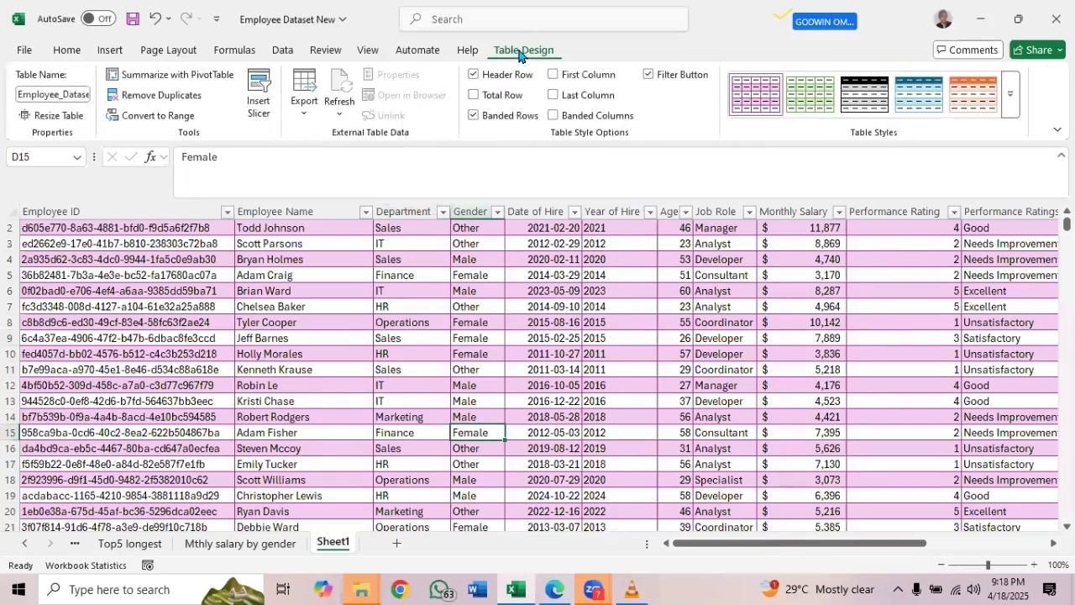
{"action": "left_click", "coordinate": [185, 76]}
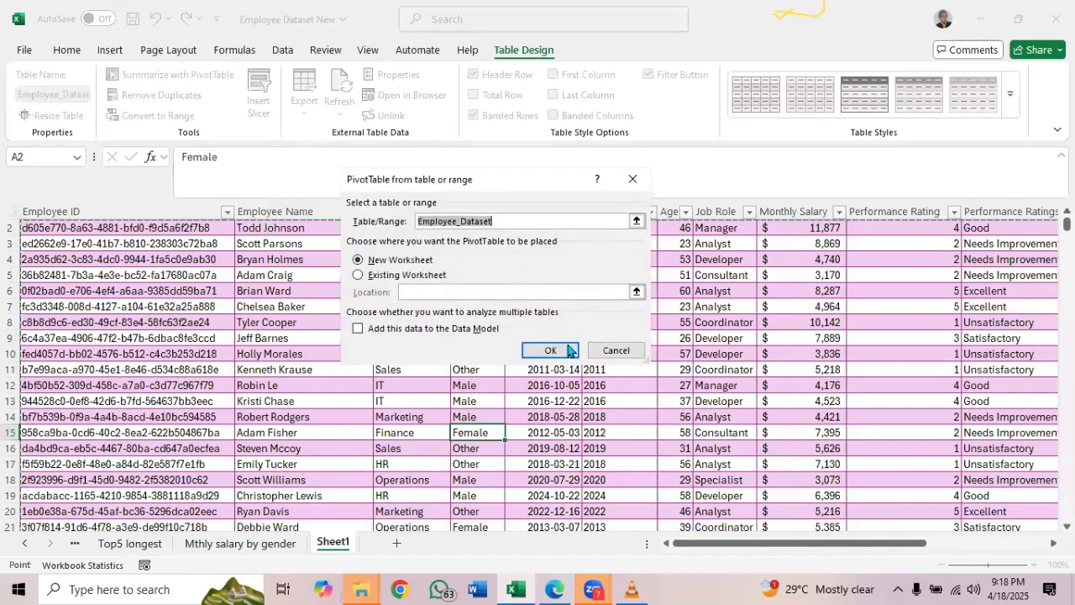
{"action": "left_click", "coordinate": [551, 350]}
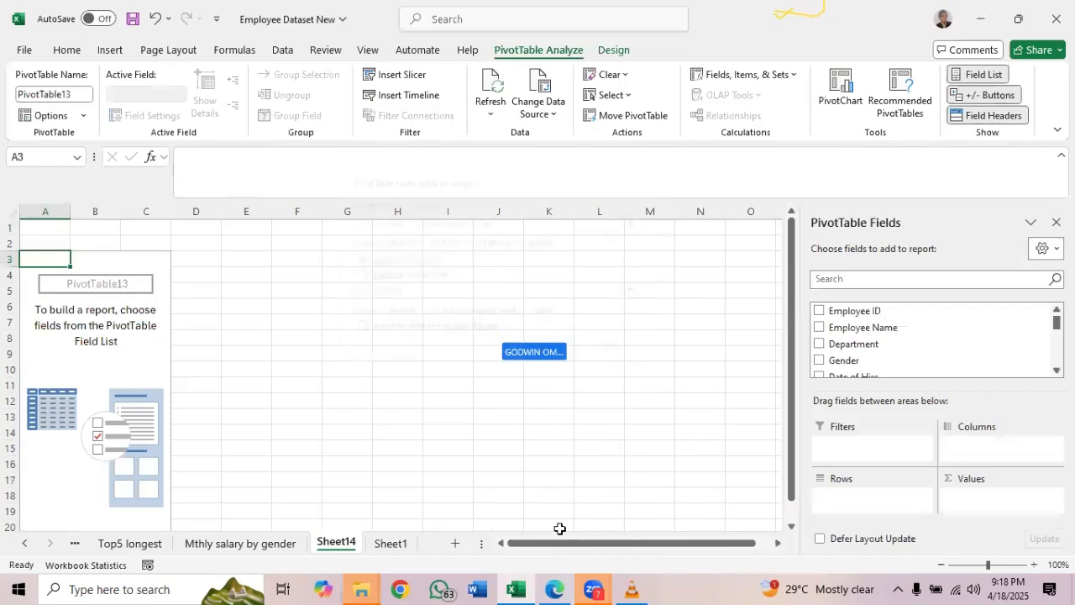
Recheck the analysis list PDF, and set up the blank PivotTable with Department as rows and the sum of Absences as values
{"action": "left_click", "coordinate": [557, 589]}
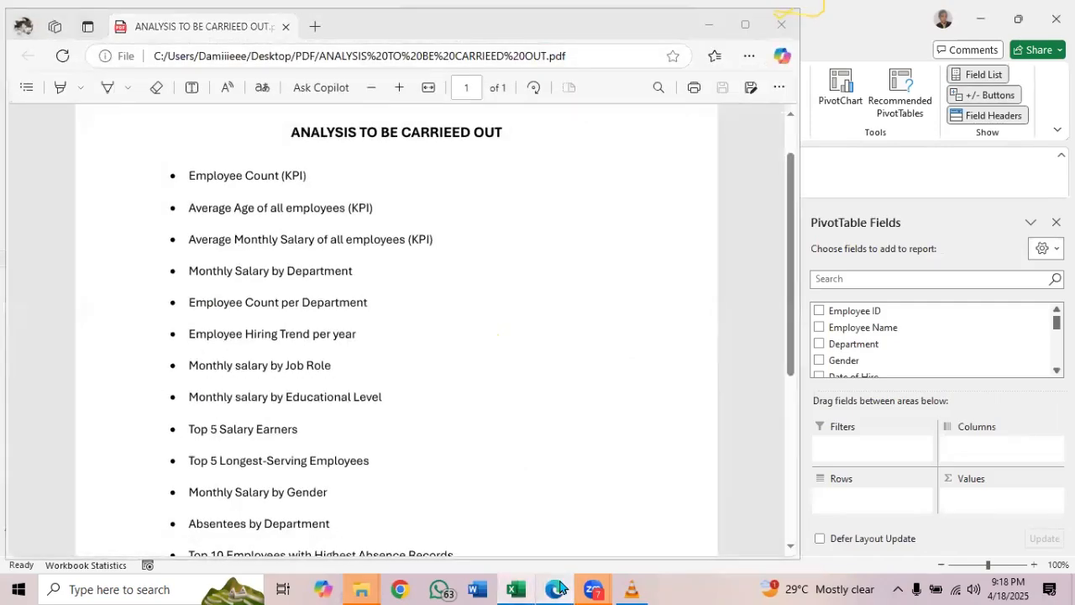
{"action": "left_click", "coordinate": [516, 589]}
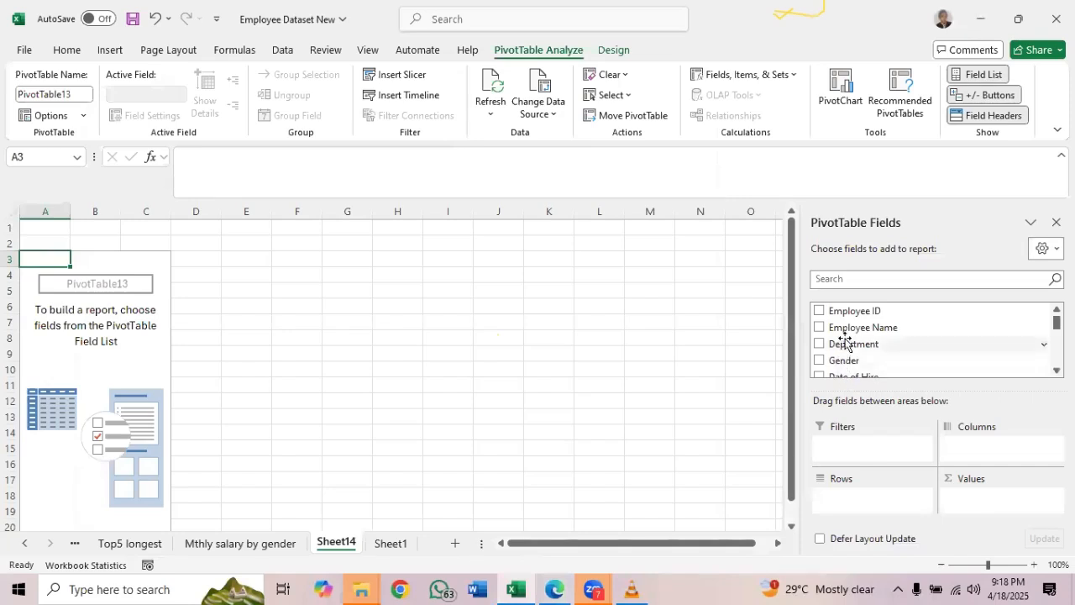
{"action": "left_click_drag", "start_coordinate": [844, 344], "coordinate": [849, 504]}
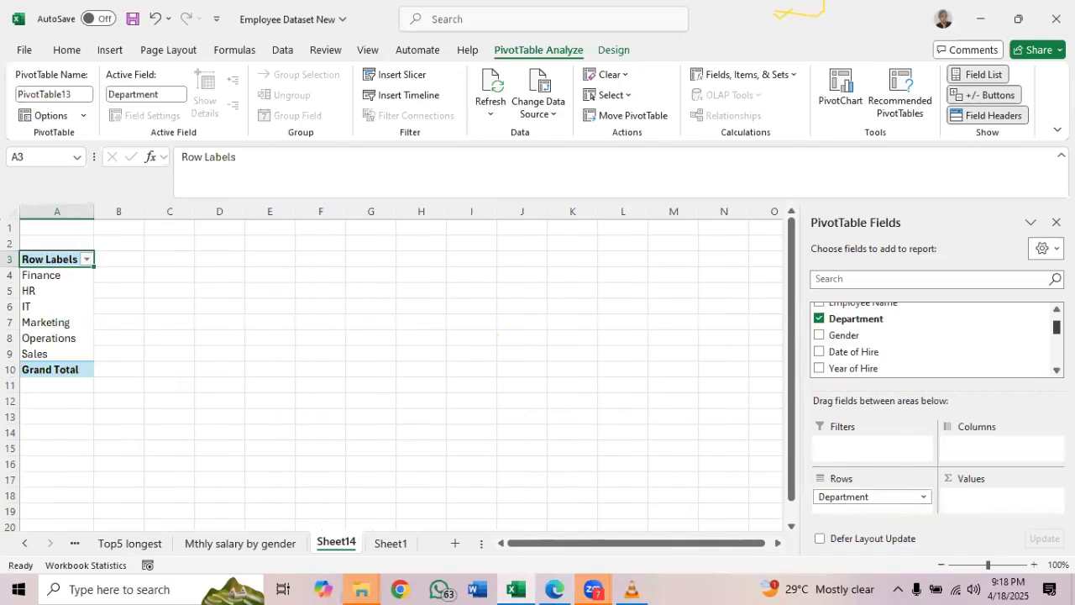
{"action": "scroll", "coordinate": [932, 339], "scroll_direction": "down", "scroll_amount": 4}
{"action": "scroll", "coordinate": [928, 369], "scroll_direction": "down", "scroll_amount": 4}
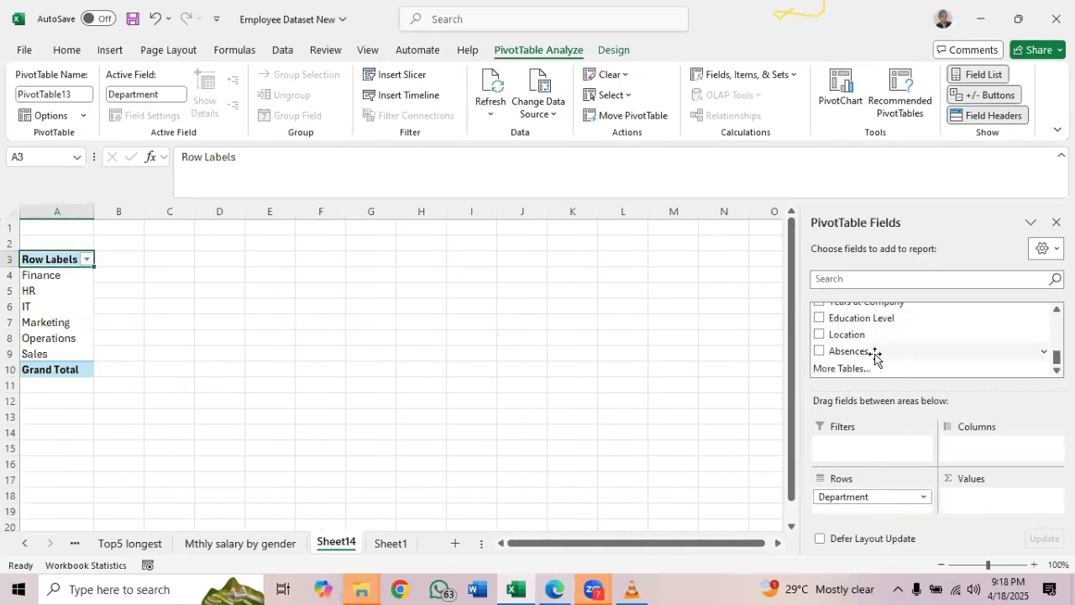
{"action": "left_click_drag", "start_coordinate": [874, 353], "coordinate": [977, 502]}
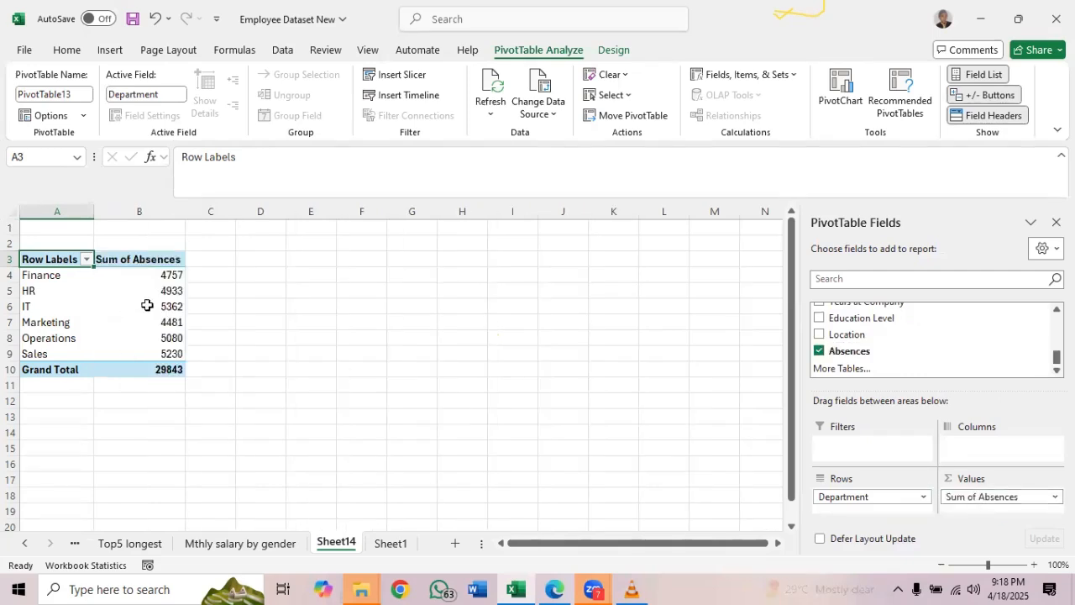
Rename the worksheet holding the department absences PivotTable as "Absentees by dept"
{"action": "double_click", "coordinate": [348, 543]}
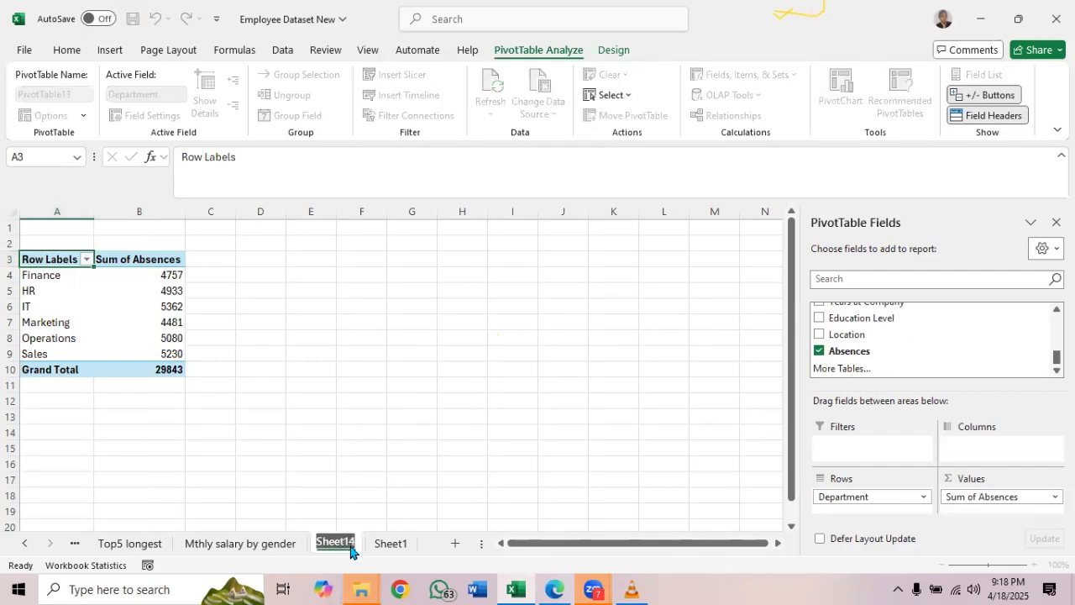
{"action": "type", "text": "Absence"}
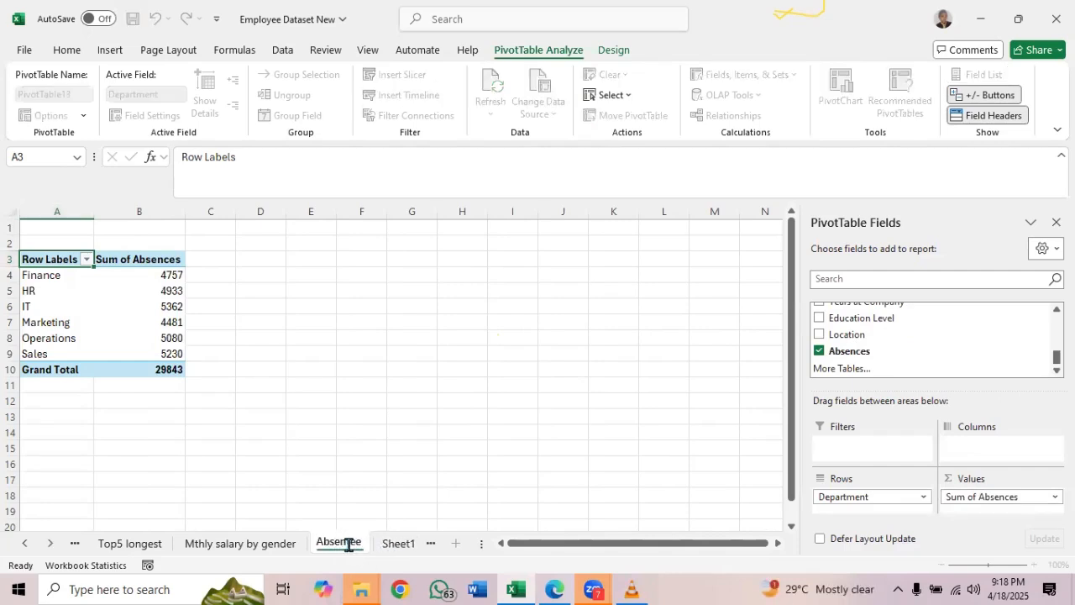
{"action": "type", "text": "s by dept"}
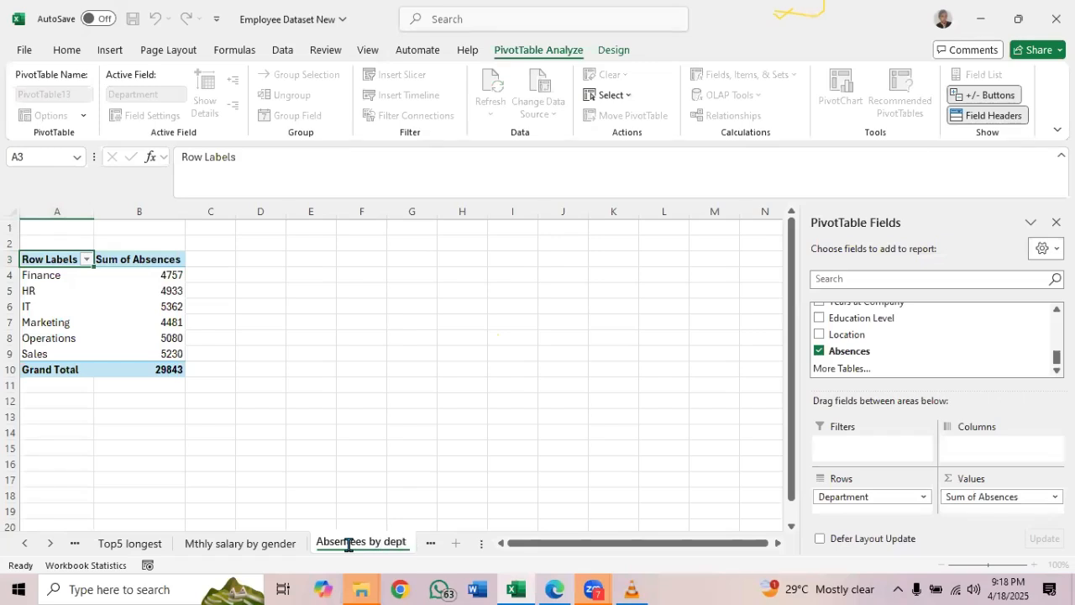
{"action": "key", "text": "Return"}
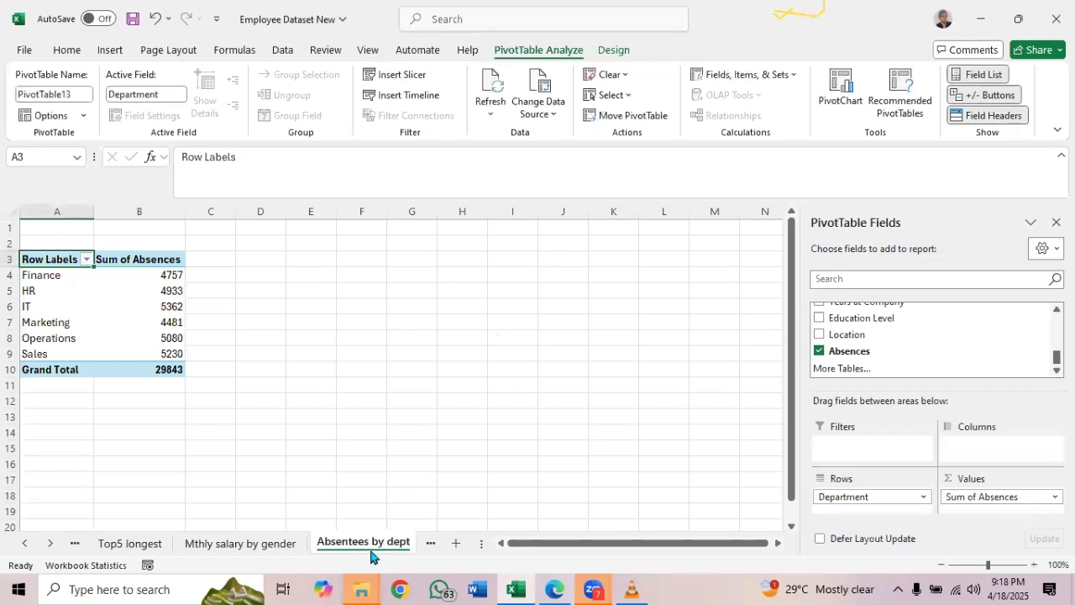
Consult the analysis list PDF for the next analysis, and create a PivotTable from the Sheet1 Employee_Dataset table on a new worksheet
{"action": "left_click", "coordinate": [430, 545]}
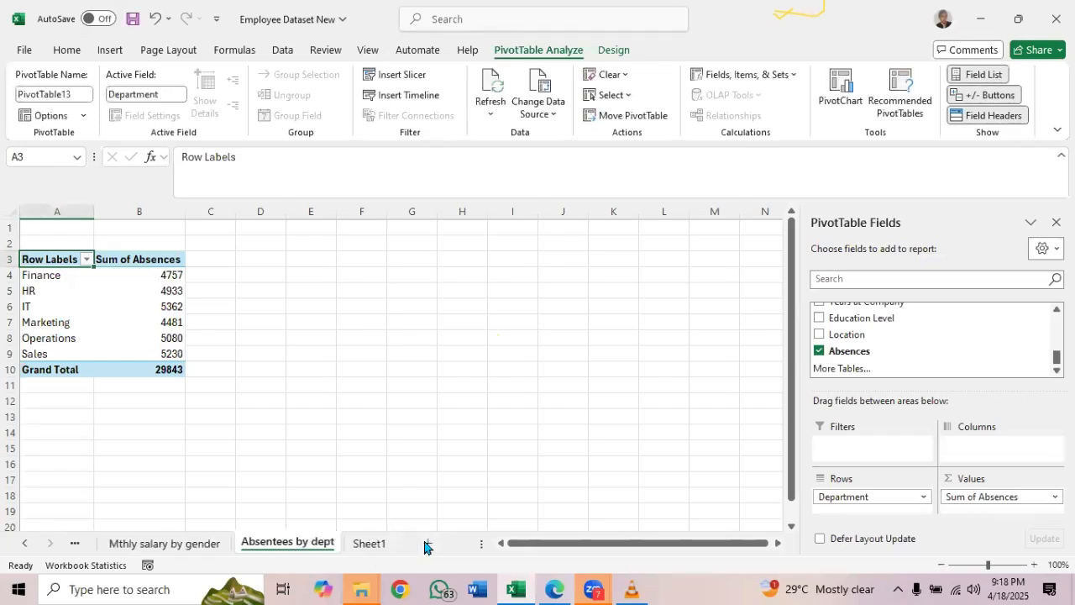
{"action": "left_click", "coordinate": [551, 587]}
{"action": "left_click_drag", "start_coordinate": [793, 363], "coordinate": [793, 441]}
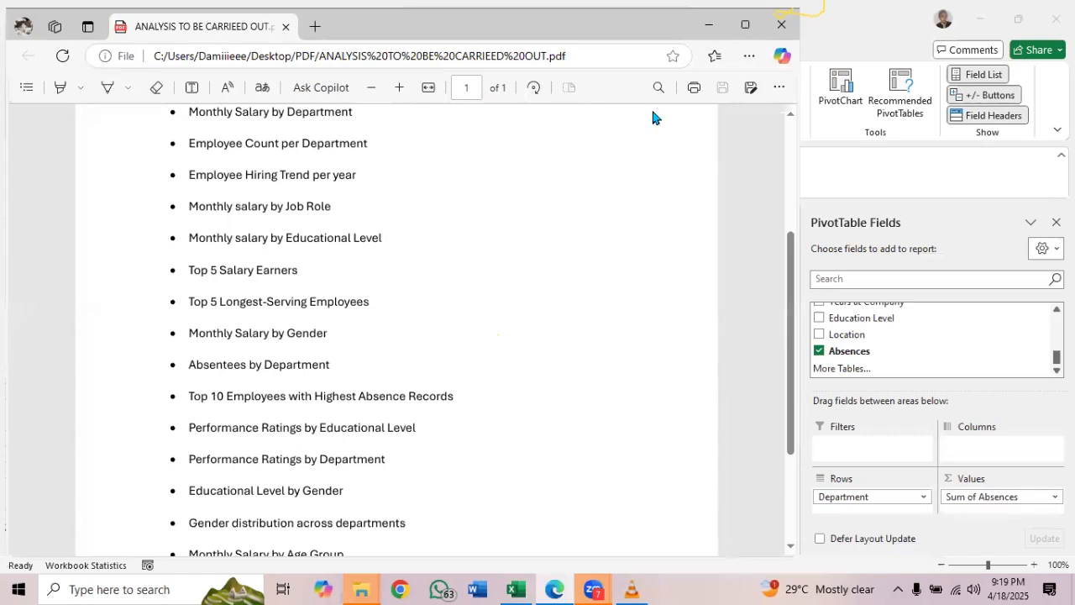
{"action": "key", "text": "alt+Tab"}
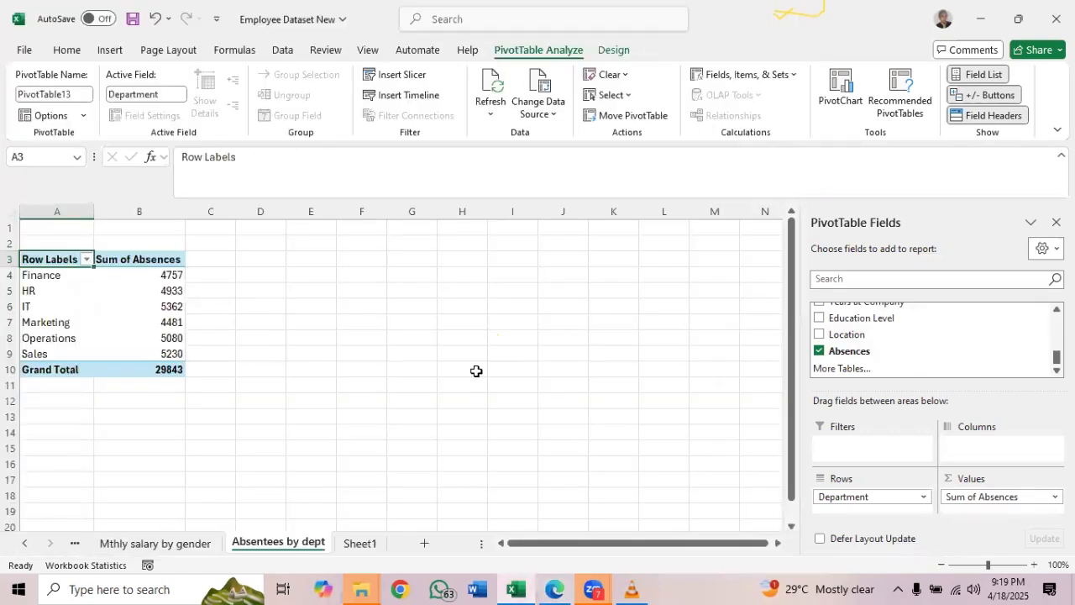
{"action": "left_click", "coordinate": [363, 544]}
{"action": "left_click", "coordinate": [618, 258]}
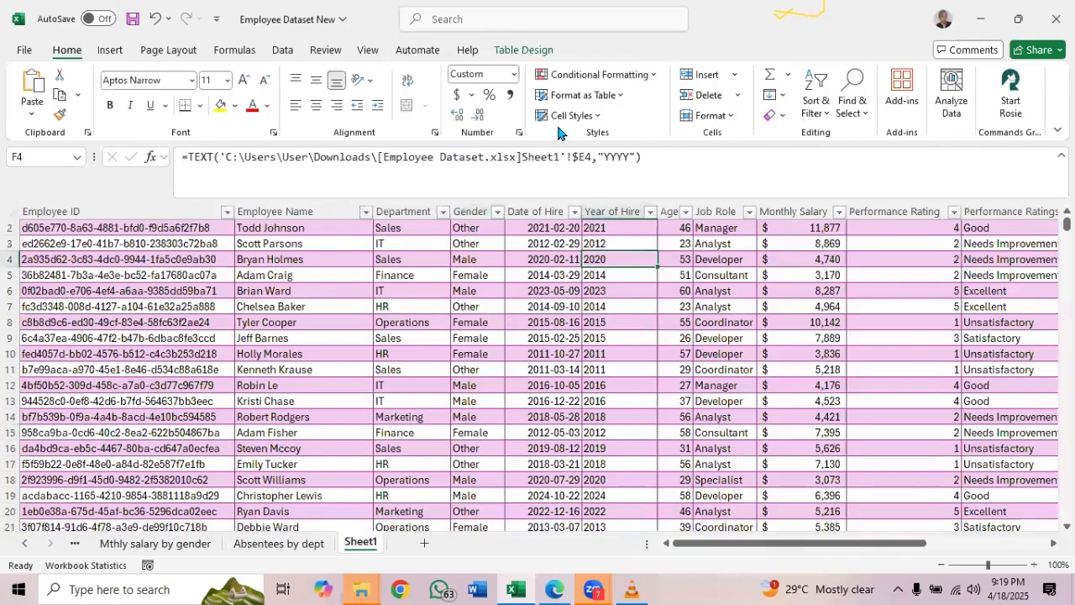
{"action": "left_click", "coordinate": [522, 51]}
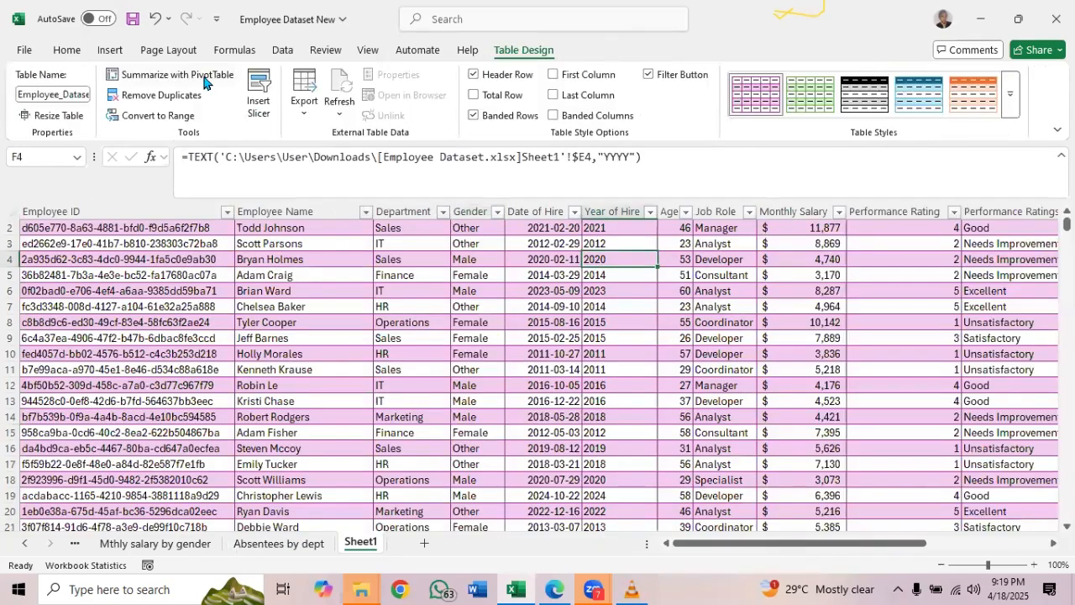
{"action": "left_click", "coordinate": [202, 75]}
{"action": "left_click", "coordinate": [551, 352]}
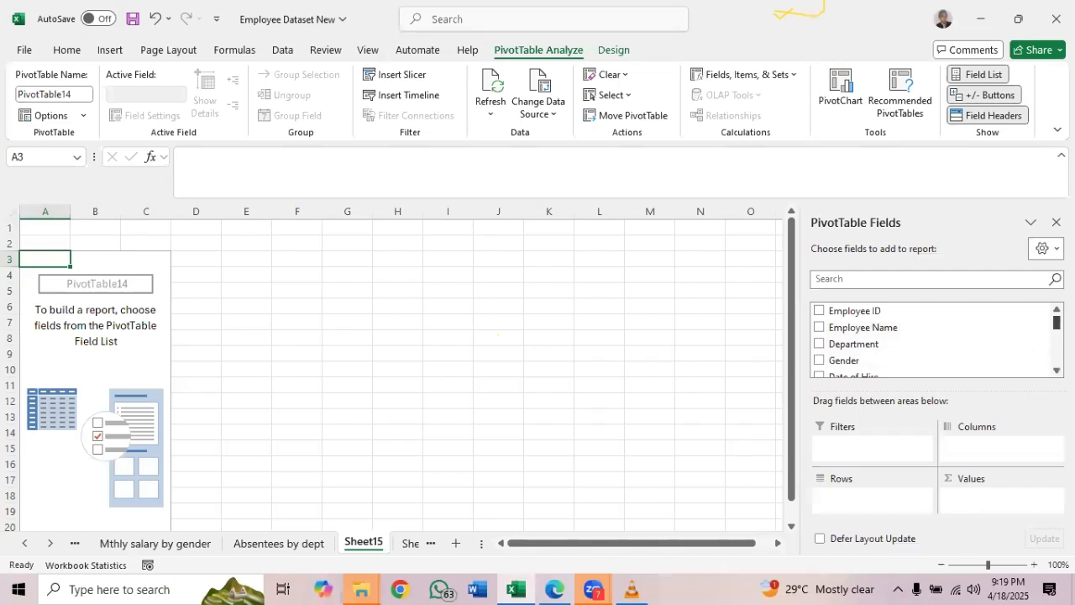
Set up the blank PivotTable with Employee Name as rows and the sum of Absences as values
{"action": "left_click", "coordinate": [819, 328]}
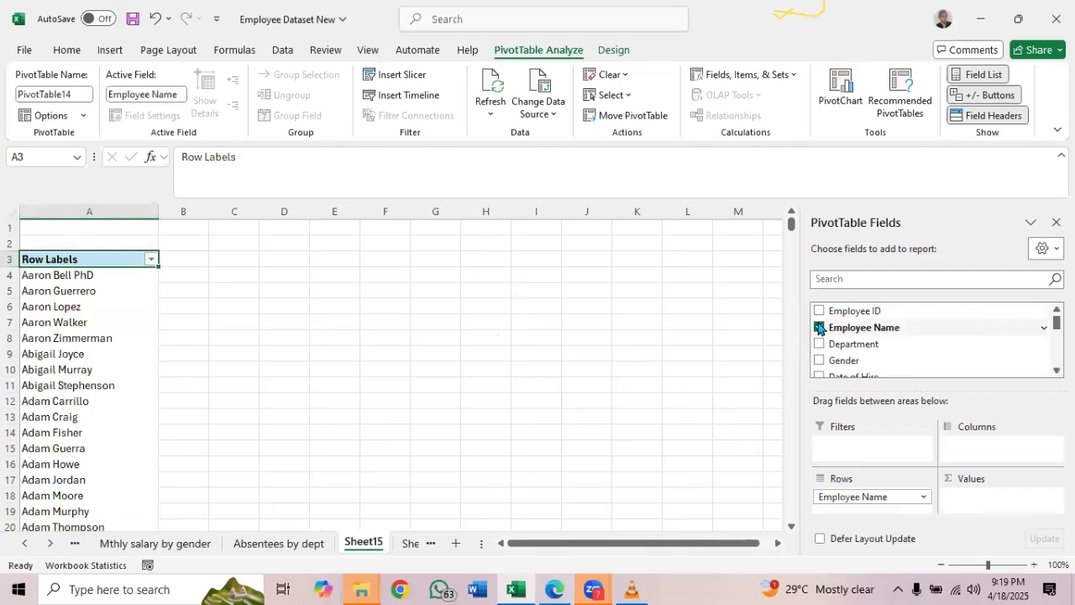
{"action": "scroll", "coordinate": [932, 340], "scroll_direction": "down", "scroll_amount": 1}
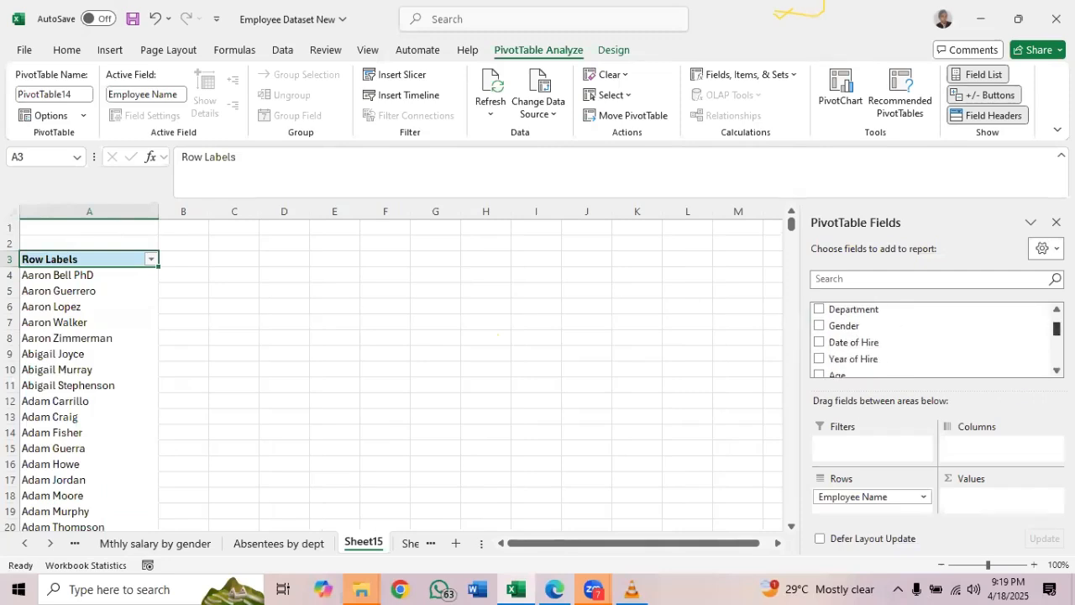
{"action": "scroll", "coordinate": [932, 340], "scroll_direction": "down", "scroll_amount": 4}
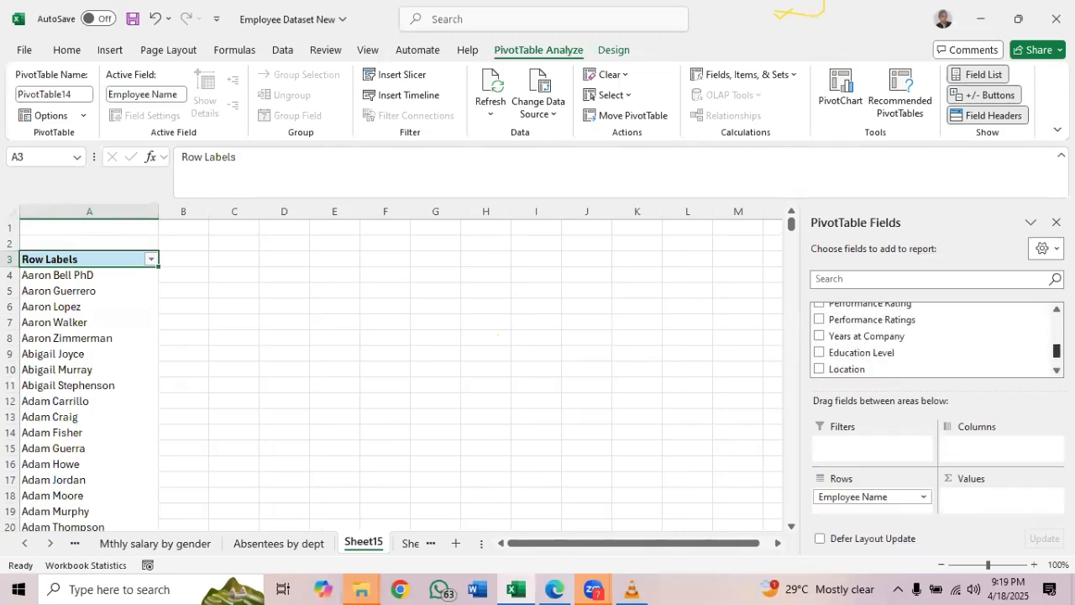
{"action": "scroll", "coordinate": [932, 336], "scroll_direction": "down", "scroll_amount": 1}
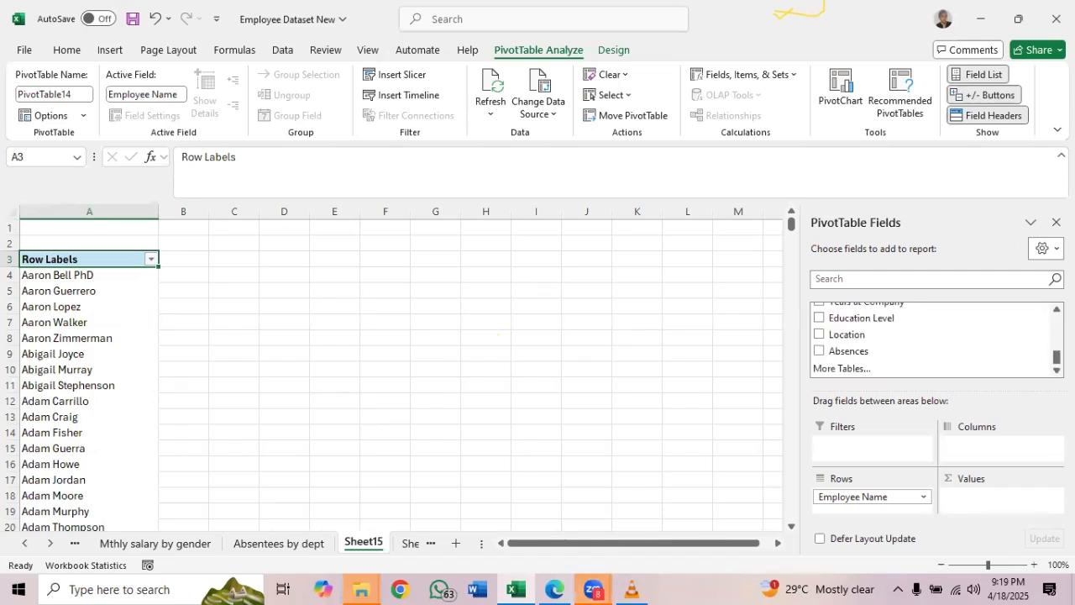
{"action": "left_click", "coordinate": [840, 157]}
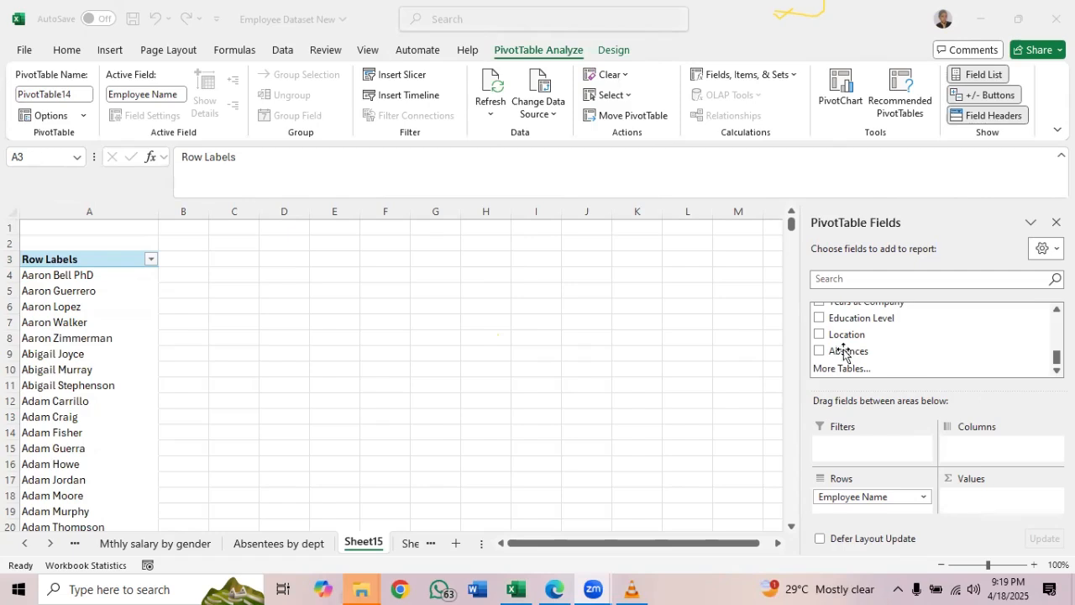
{"action": "left_click_drag", "start_coordinate": [844, 353], "coordinate": [988, 502]}
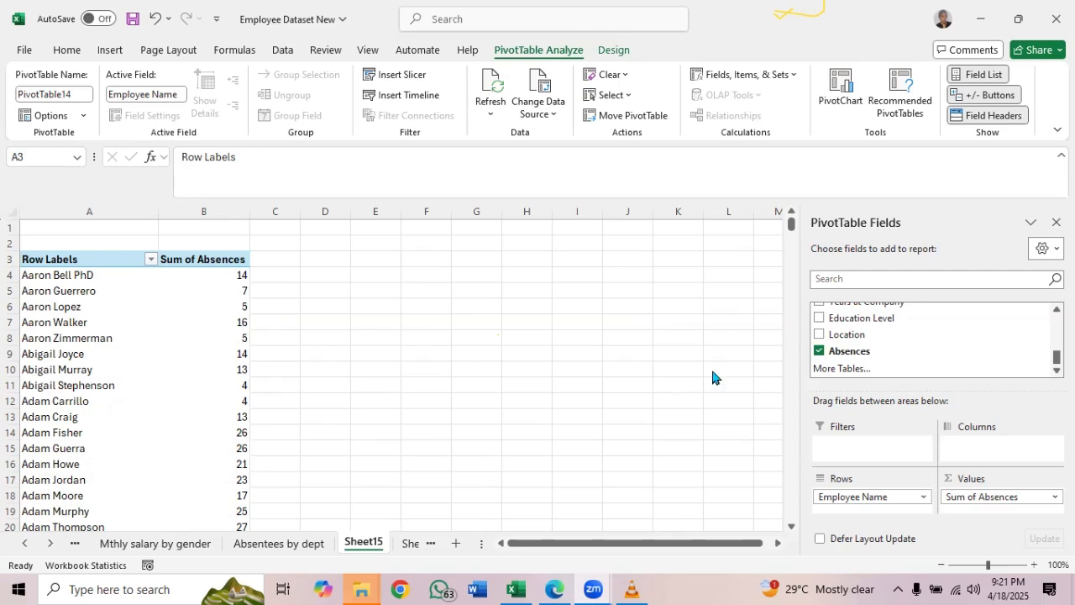
Examine the individual absence values in the Absences column of the Employee_Dataset table on Sheet1
{"action": "left_click", "coordinate": [792, 225]}
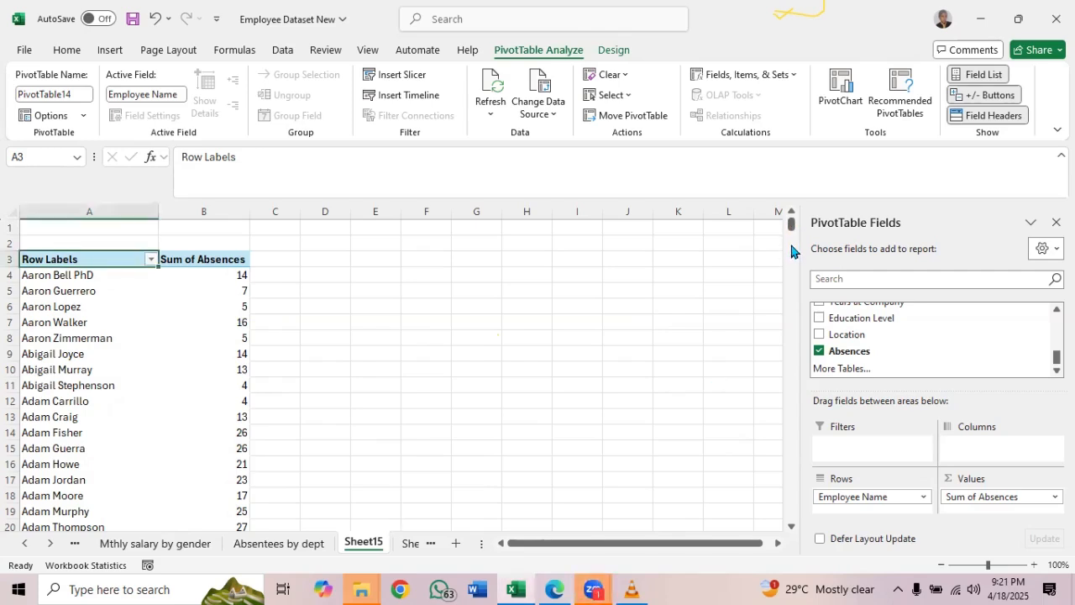
{"action": "left_click_drag", "start_coordinate": [791, 225], "coordinate": [790, 170]}
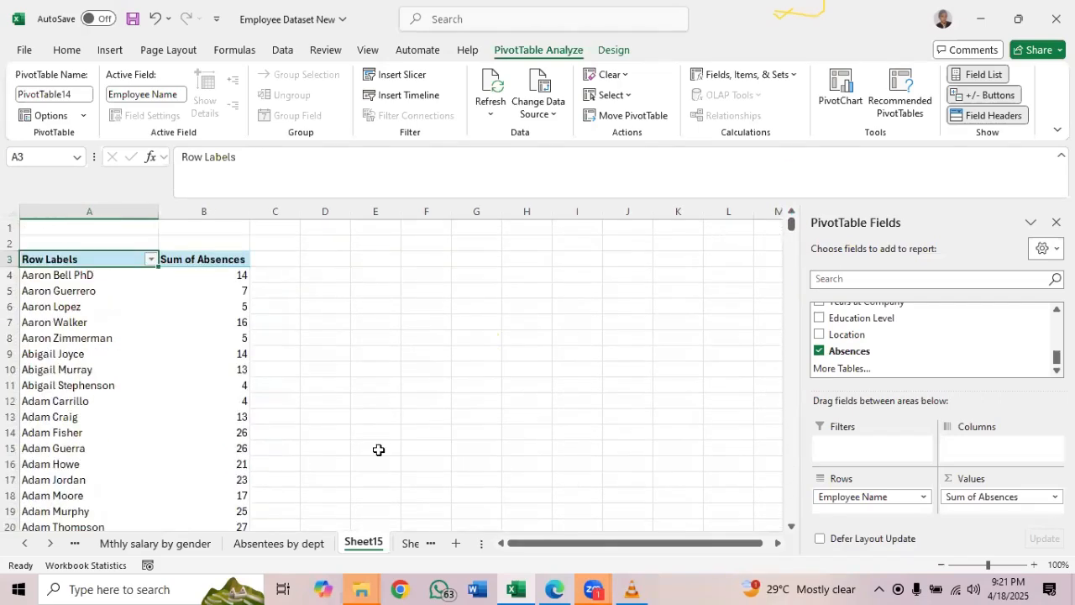
{"action": "left_click", "coordinate": [411, 544]}
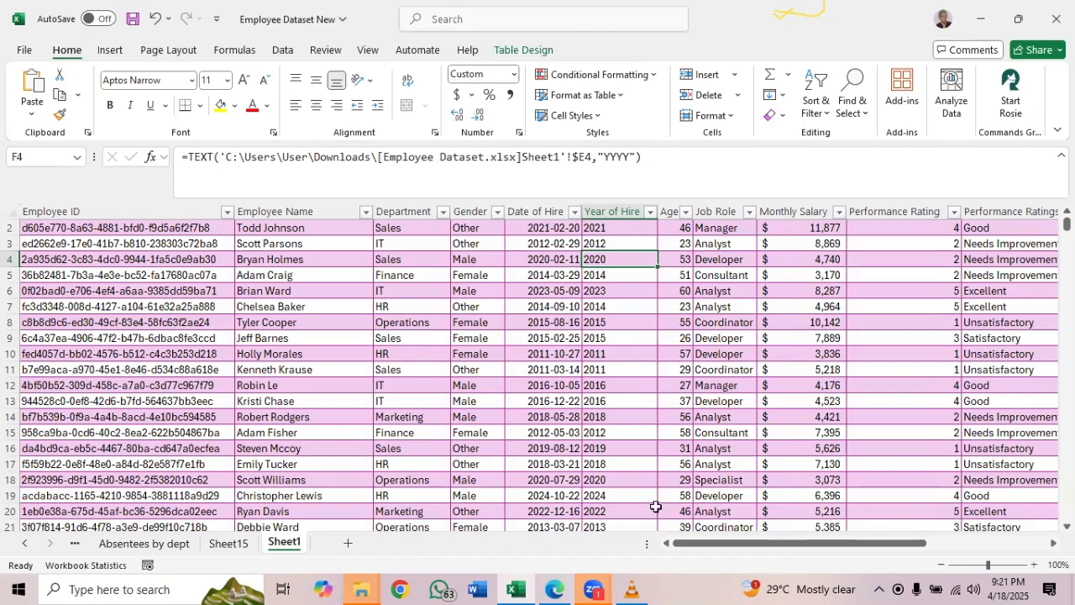
{"action": "left_click_drag", "start_coordinate": [708, 546], "coordinate": [855, 545]}
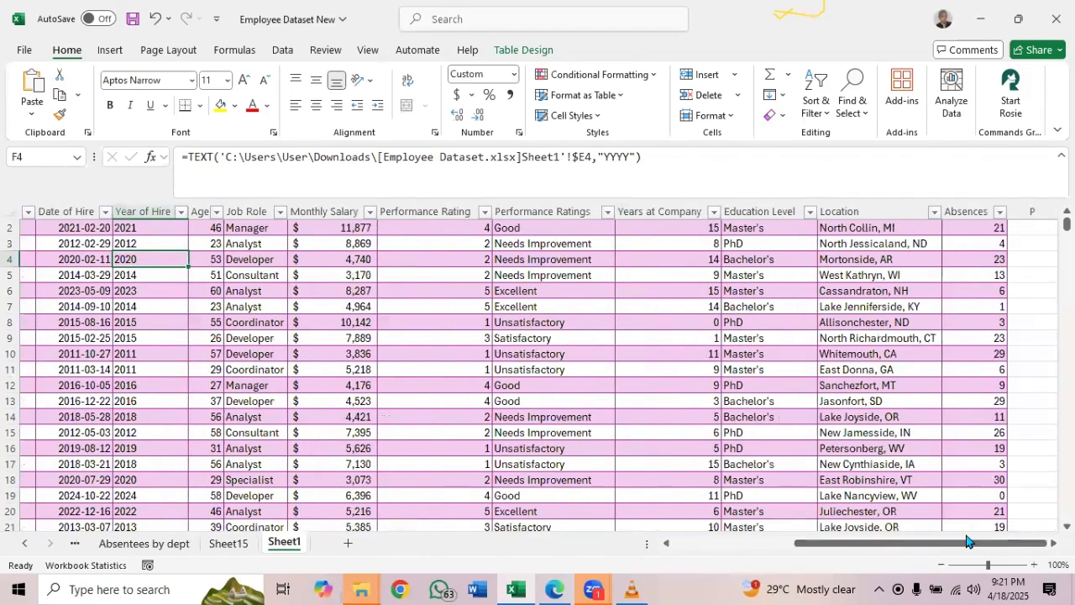
{"action": "left_click", "coordinate": [974, 230]}
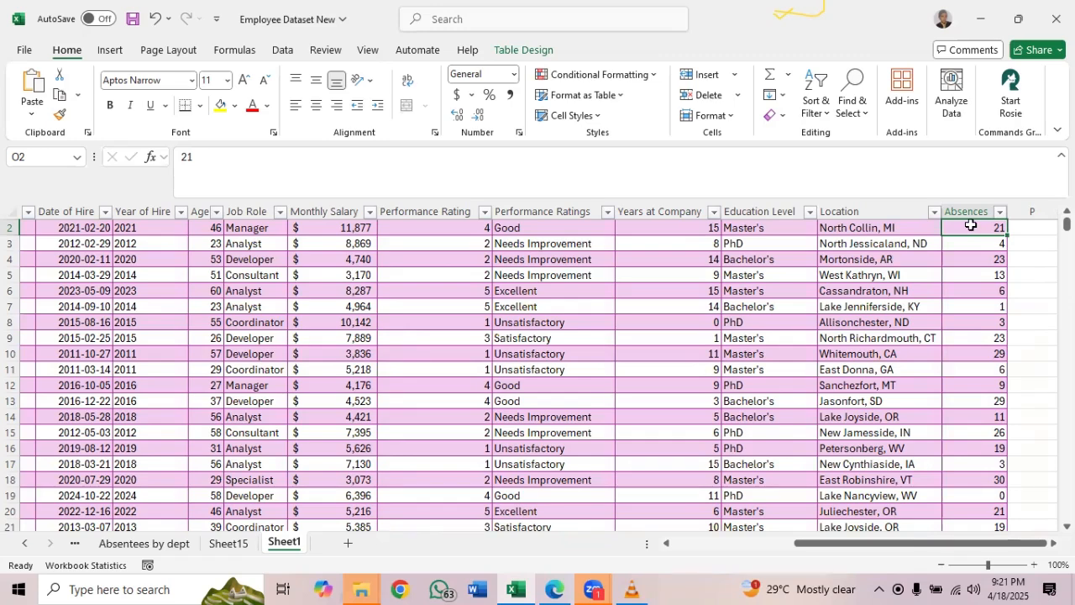
{"action": "left_click", "coordinate": [997, 325]}
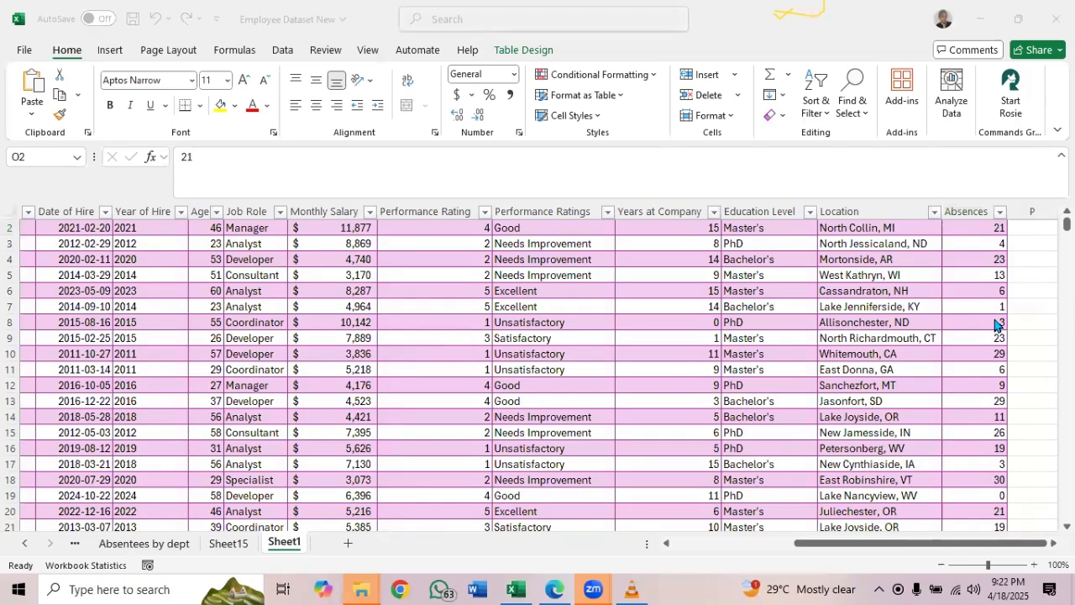
Recheck the analysis list PDF, and filter the Sheet15 PivotTable's employee names to the top 10 items by Sum of Absences
{"action": "left_click", "coordinate": [218, 545]}
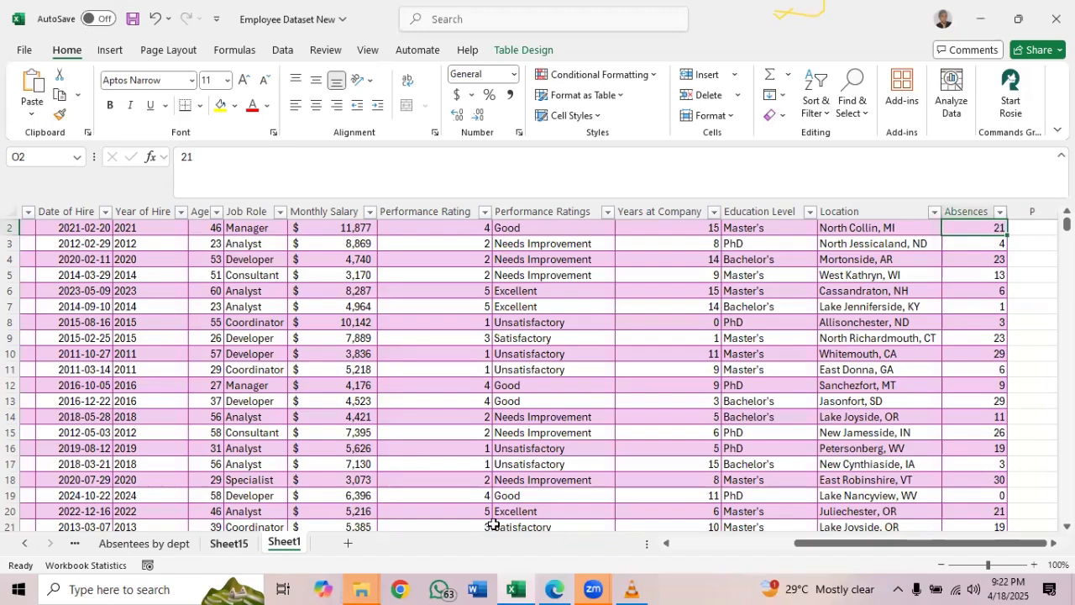
{"action": "left_click", "coordinate": [554, 588]}
{"action": "left_click", "coordinate": [554, 588]}
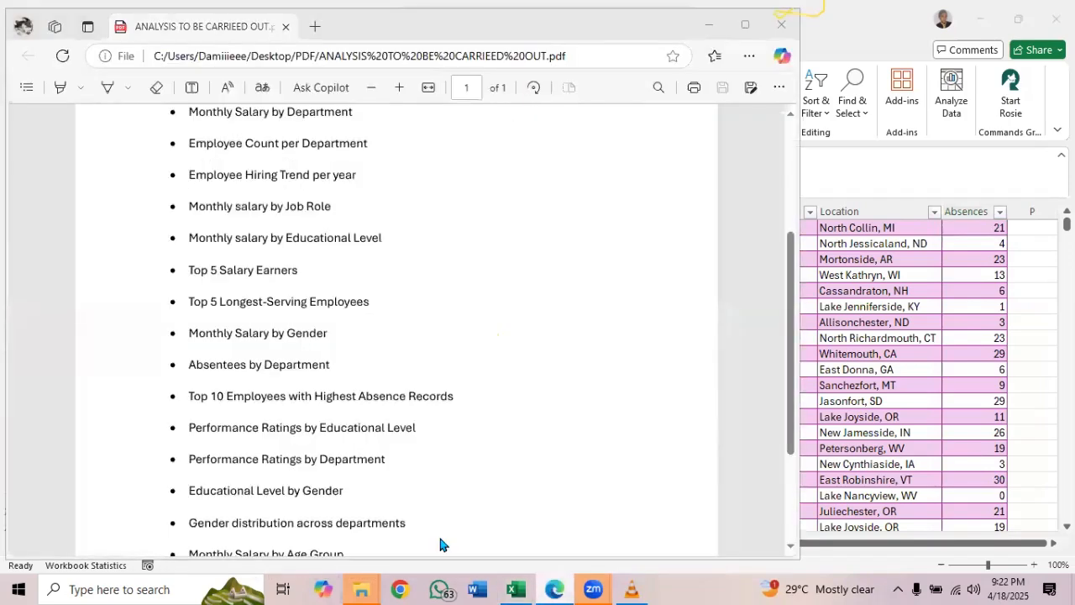
{"action": "left_click", "coordinate": [229, 545]}
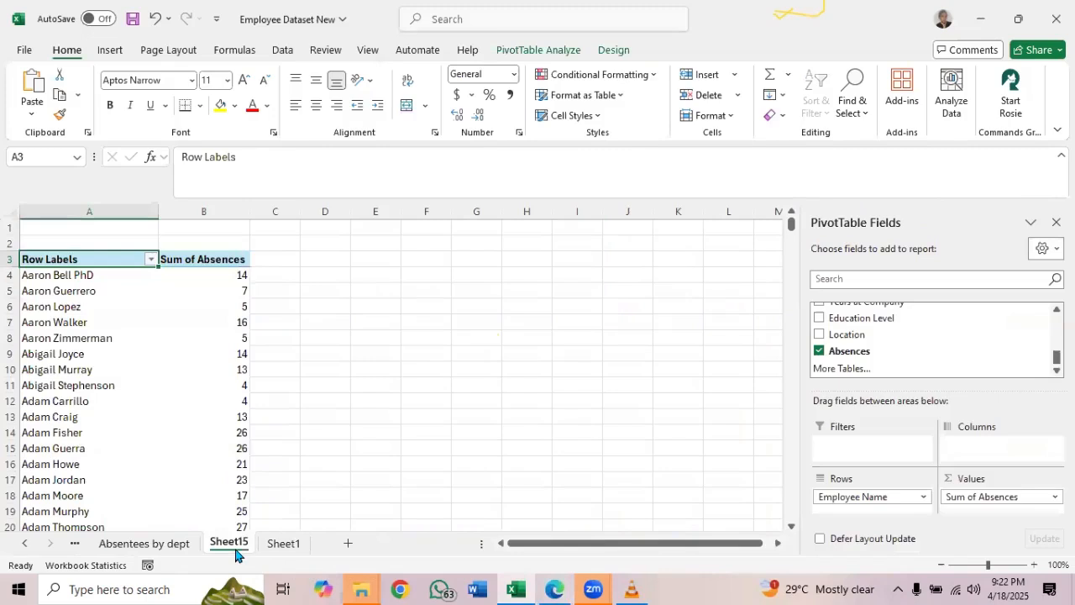
{"action": "left_click", "coordinate": [150, 256]}
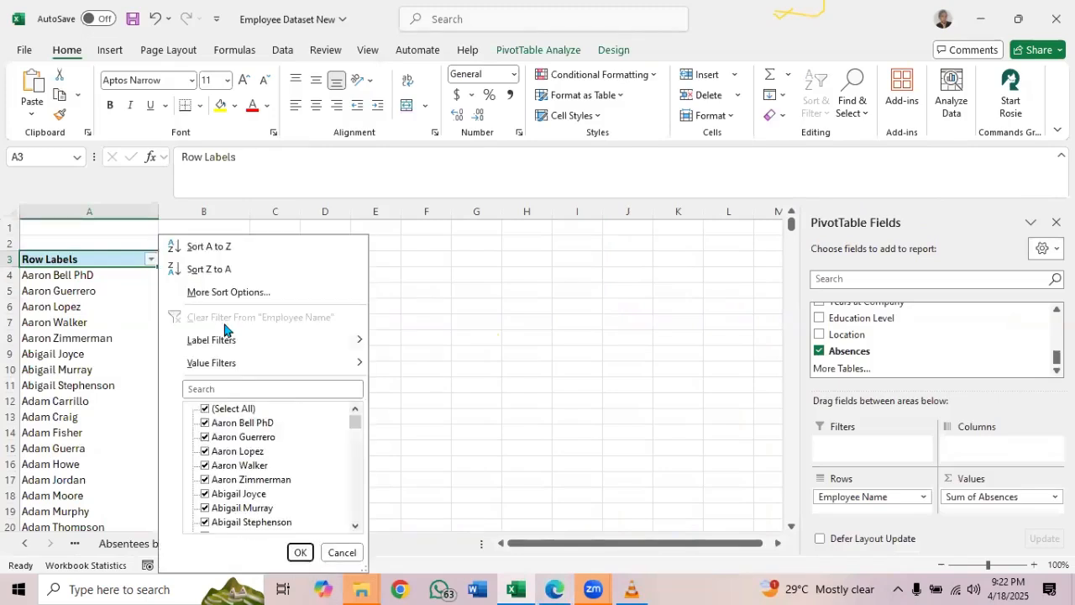
{"action": "mouse_move", "coordinate": [358, 364]}
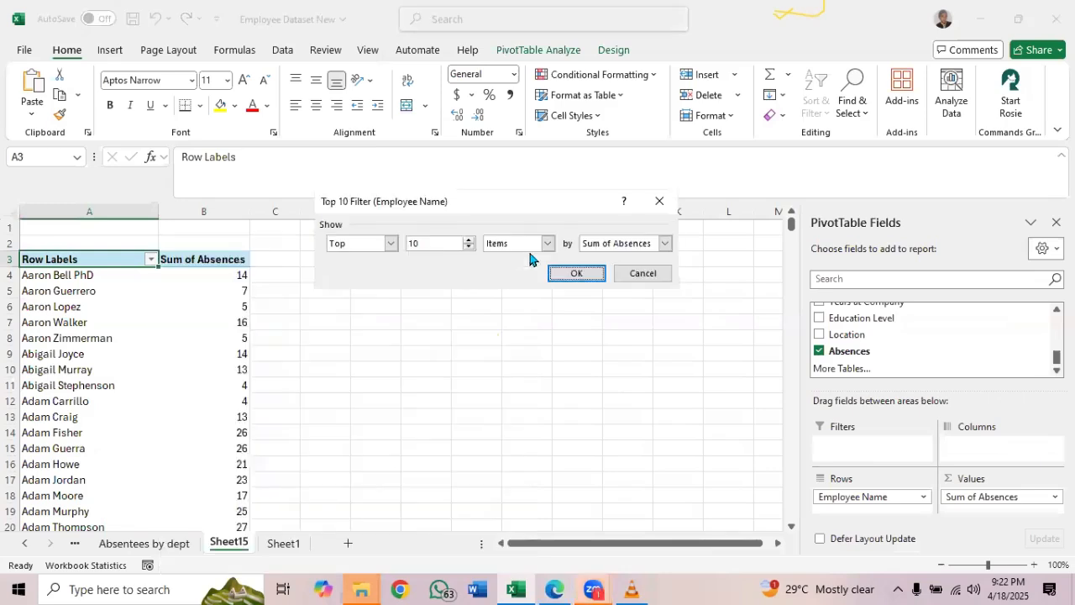
{"action": "left_click", "coordinate": [576, 272]}
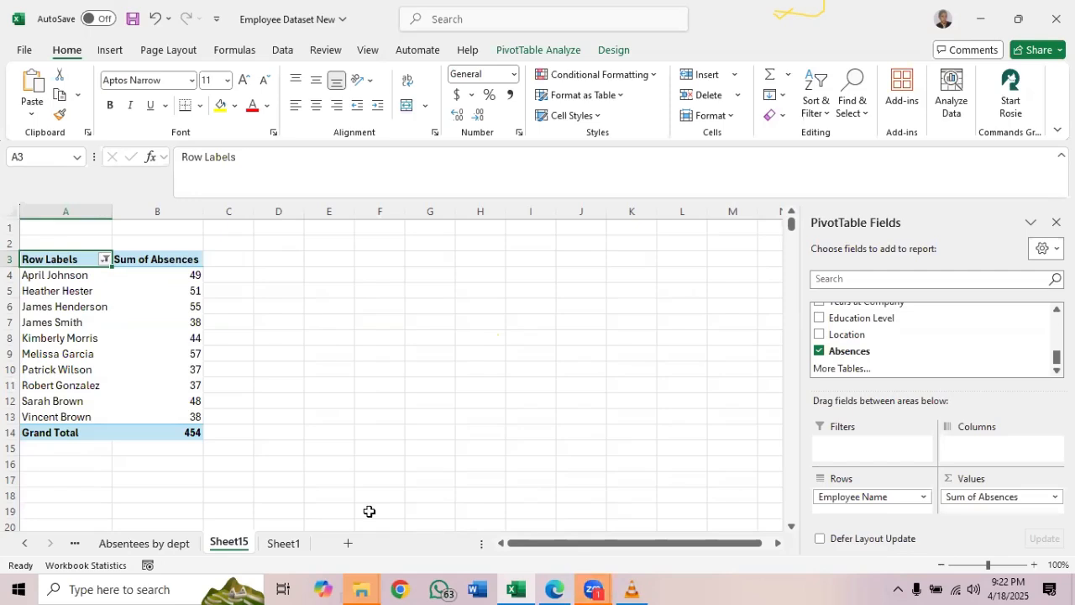
Rename the worksheet holding the filtered employee absences PivotTable as "Top10 absence record" and return to Sheet1
{"action": "left_click", "coordinate": [555, 589]}
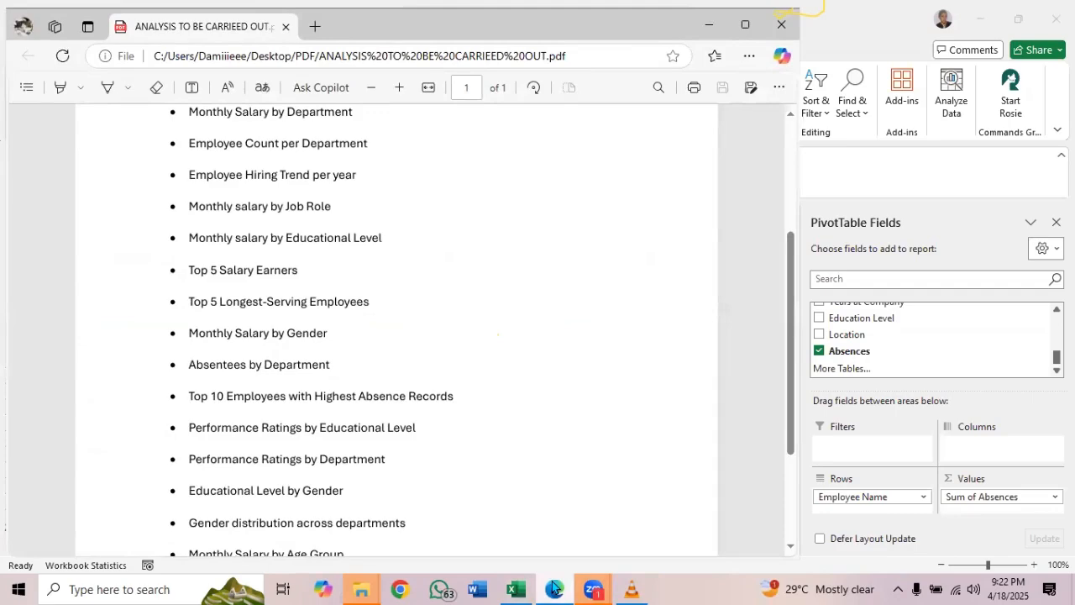
{"action": "left_click", "coordinate": [555, 589]}
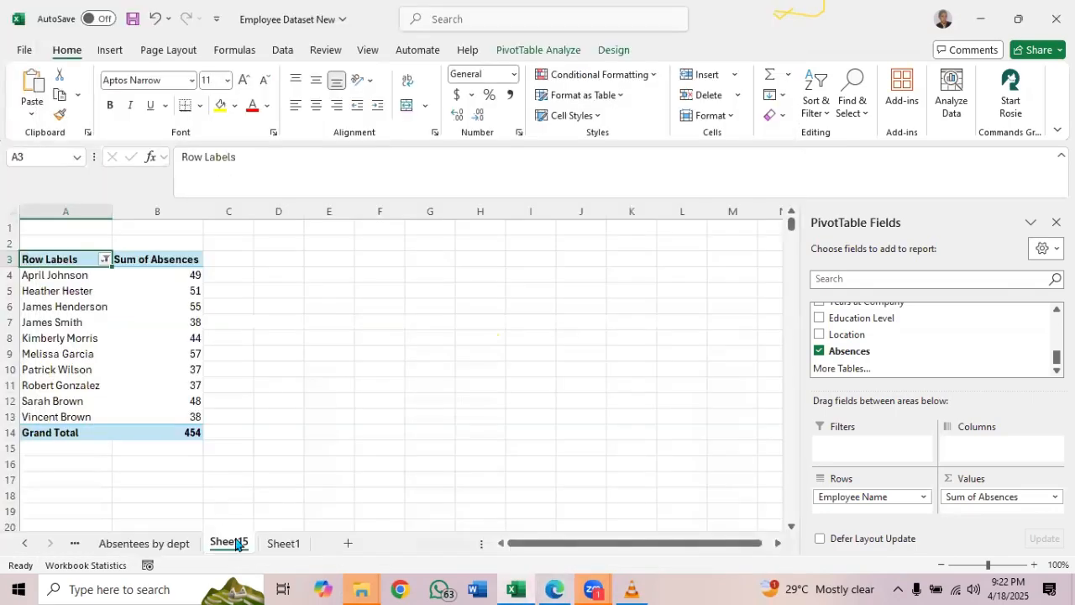
{"action": "double_click", "coordinate": [228, 542]}
{"action": "type", "text": "T"}
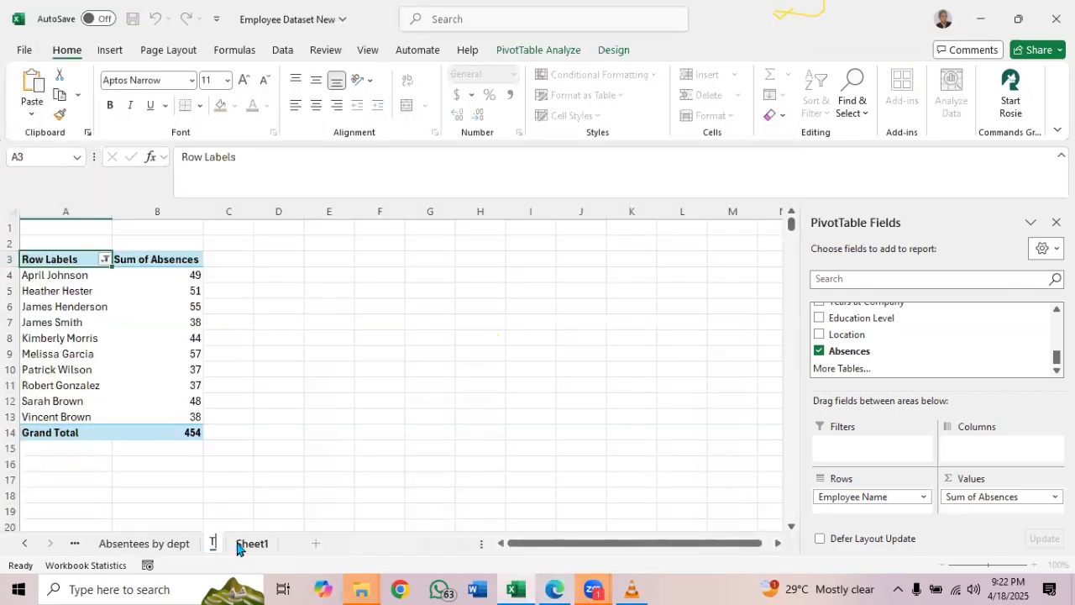
{"action": "type", "text": "op10 absens"}
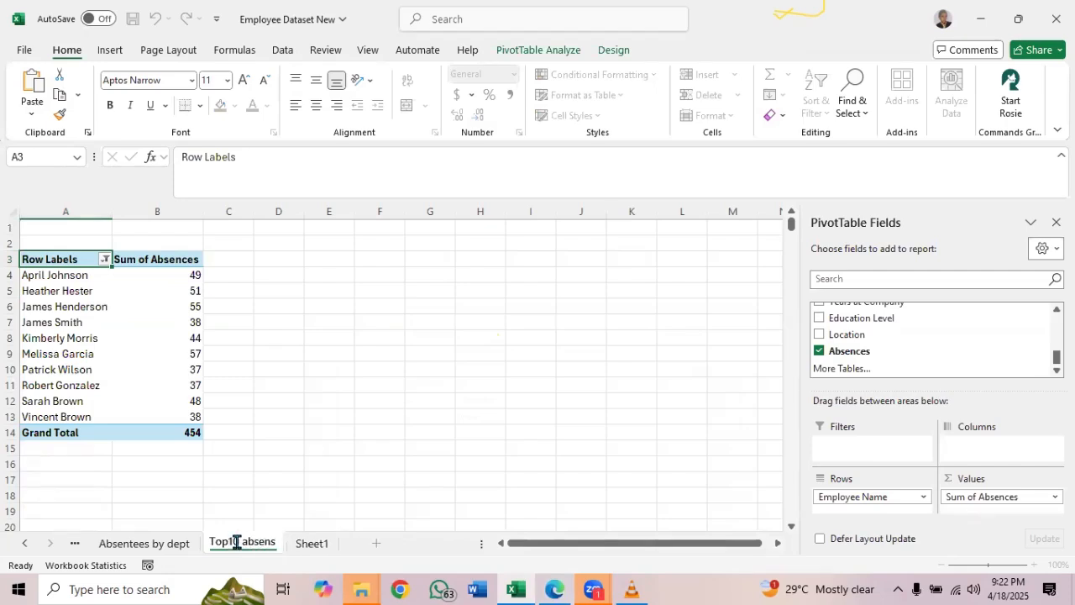
{"action": "key", "text": "BackSpace"}
{"action": "type", "text": "ce re"}
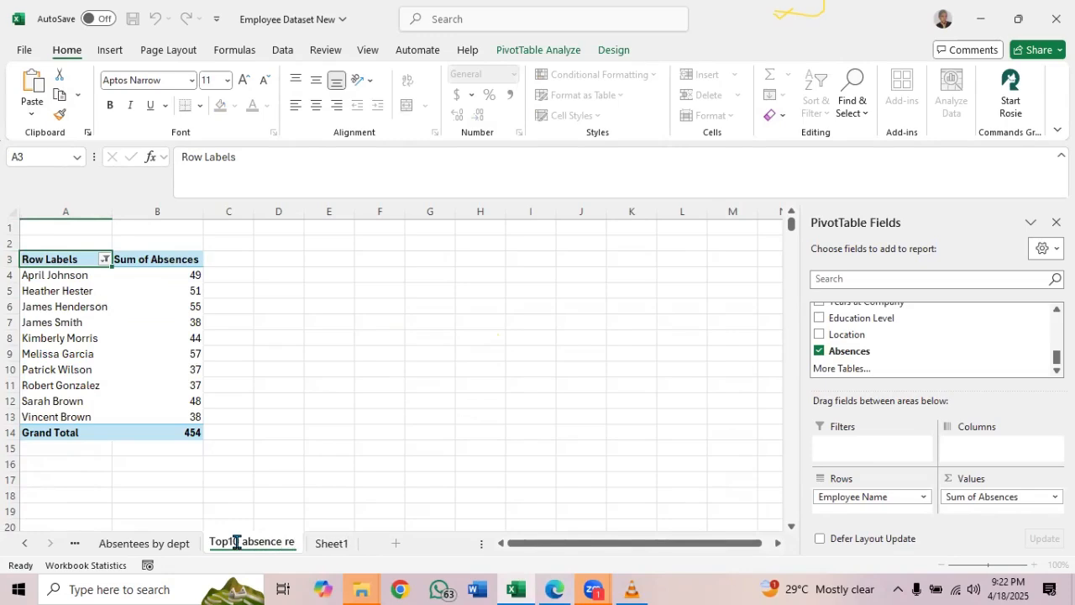
{"action": "type", "text": "cord"}
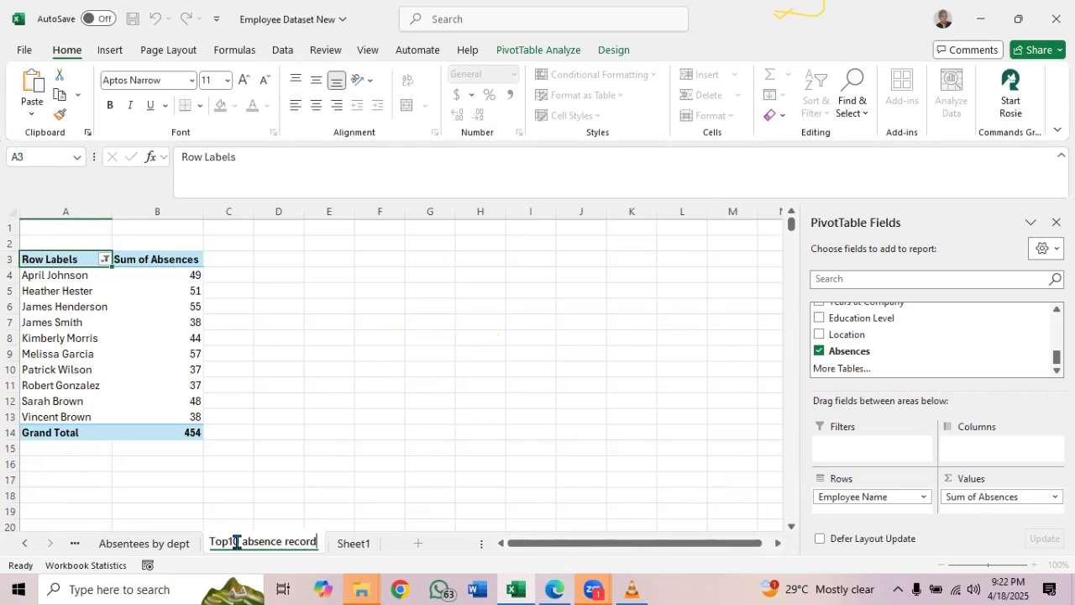
{"action": "left_click", "coordinate": [351, 546]}
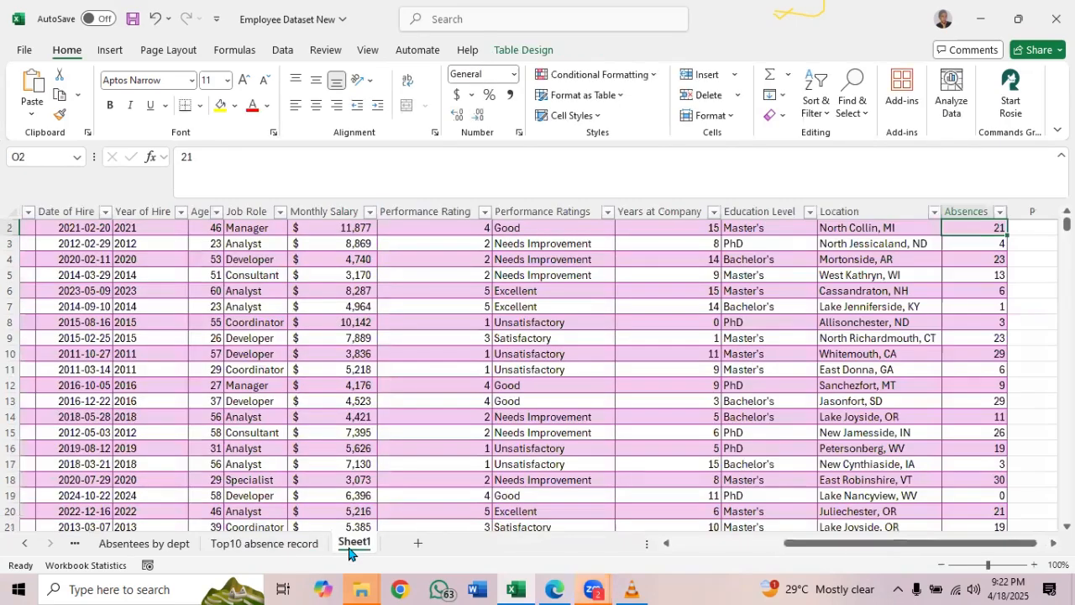
Check the analysis list PDF for the next analysis and insert a blank PivotTable from the Employee_Dataset table on a new worksheet
{"action": "left_click", "coordinate": [510, 335]}
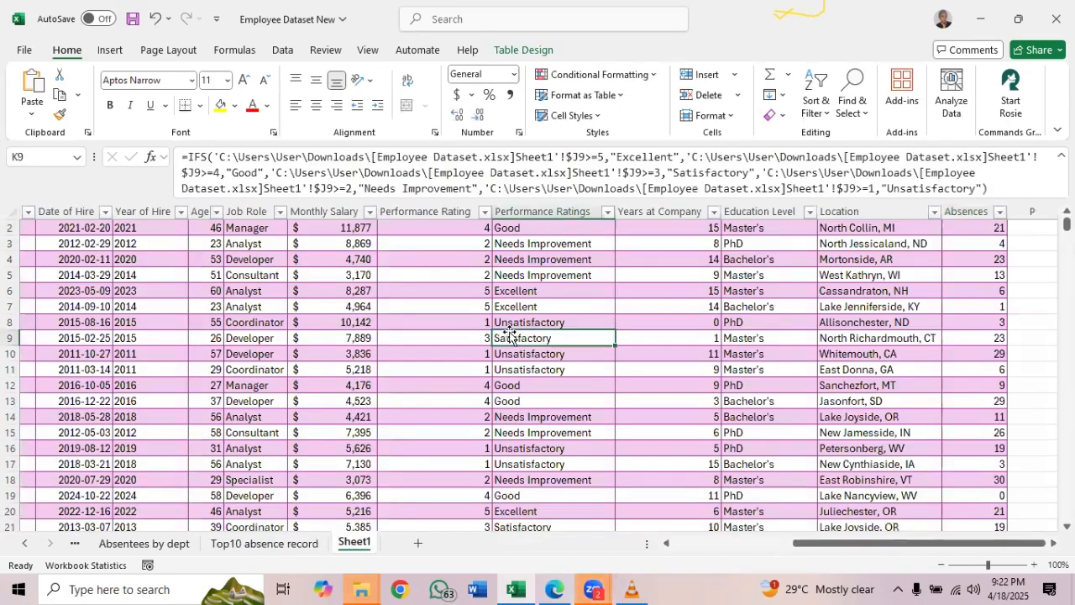
{"action": "left_click", "coordinate": [553, 588]}
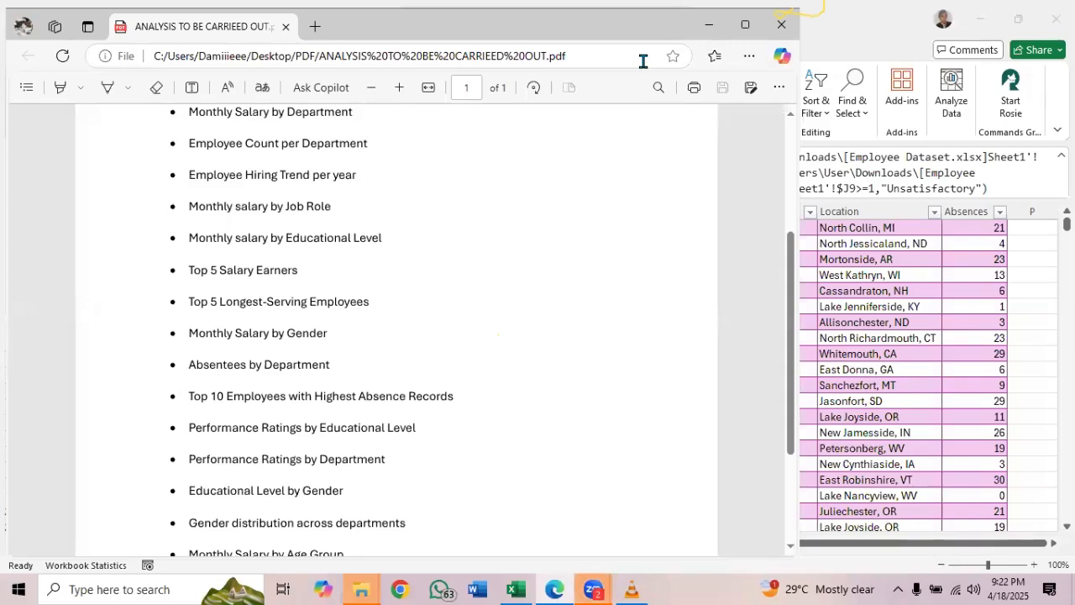
{"action": "key", "text": "alt+Tab"}
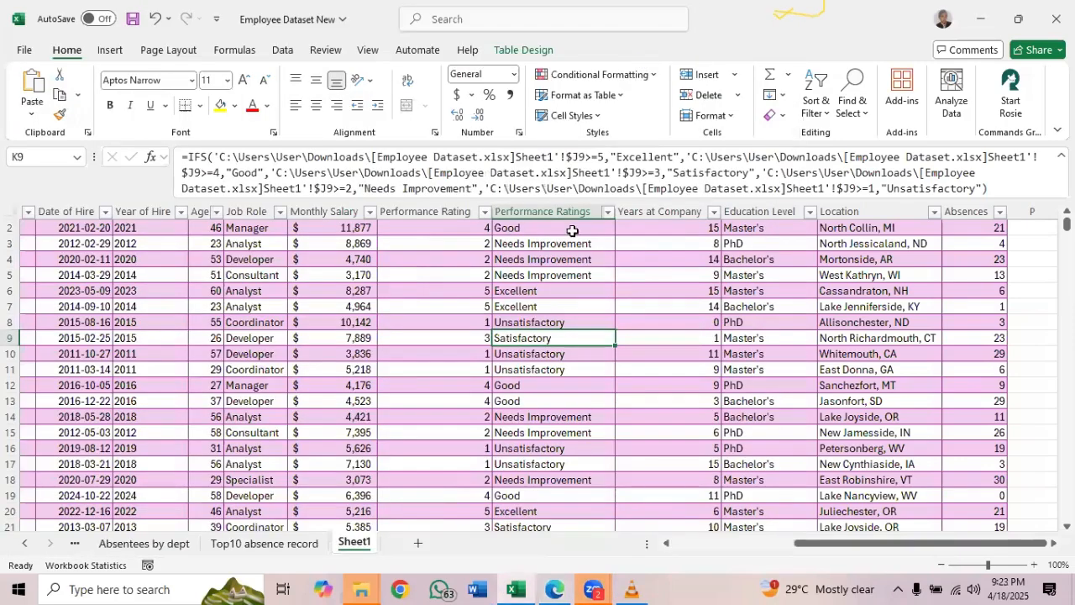
{"action": "left_click", "coordinate": [522, 51]}
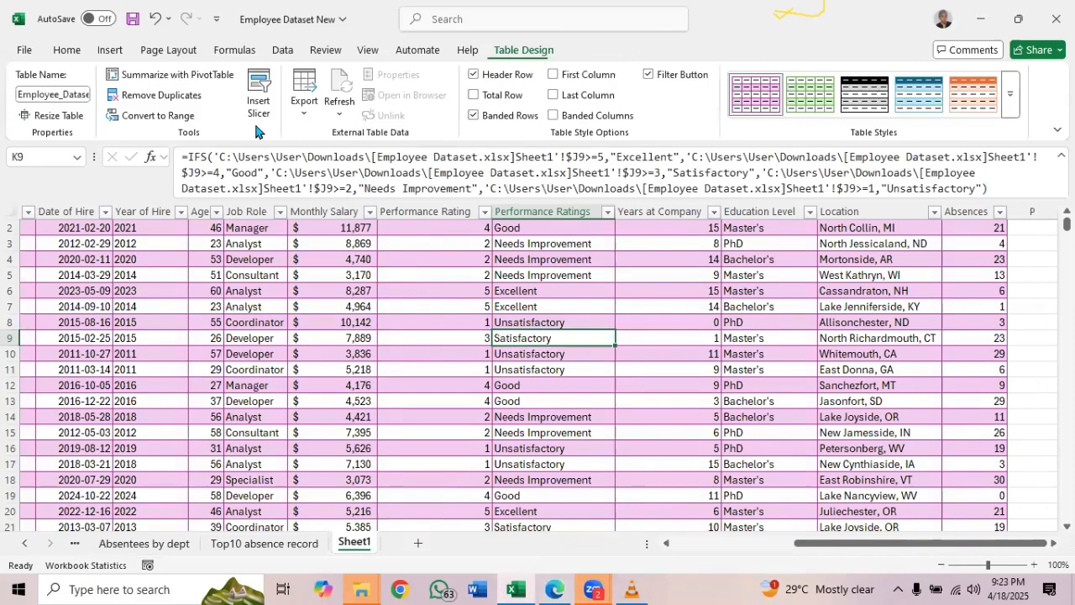
{"action": "left_click", "coordinate": [210, 76]}
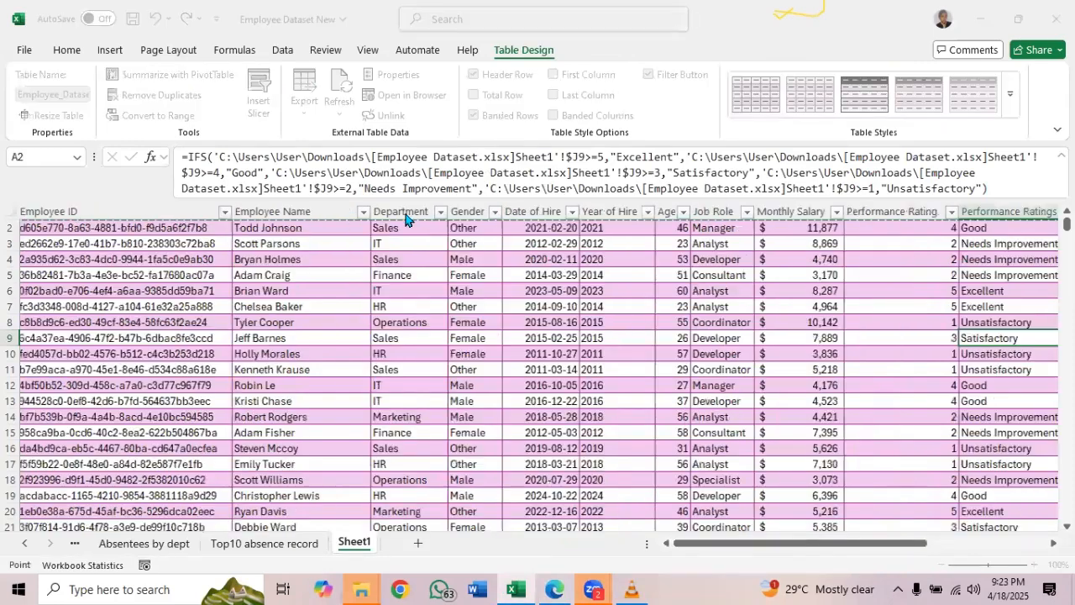
{"action": "left_click", "coordinate": [551, 349]}
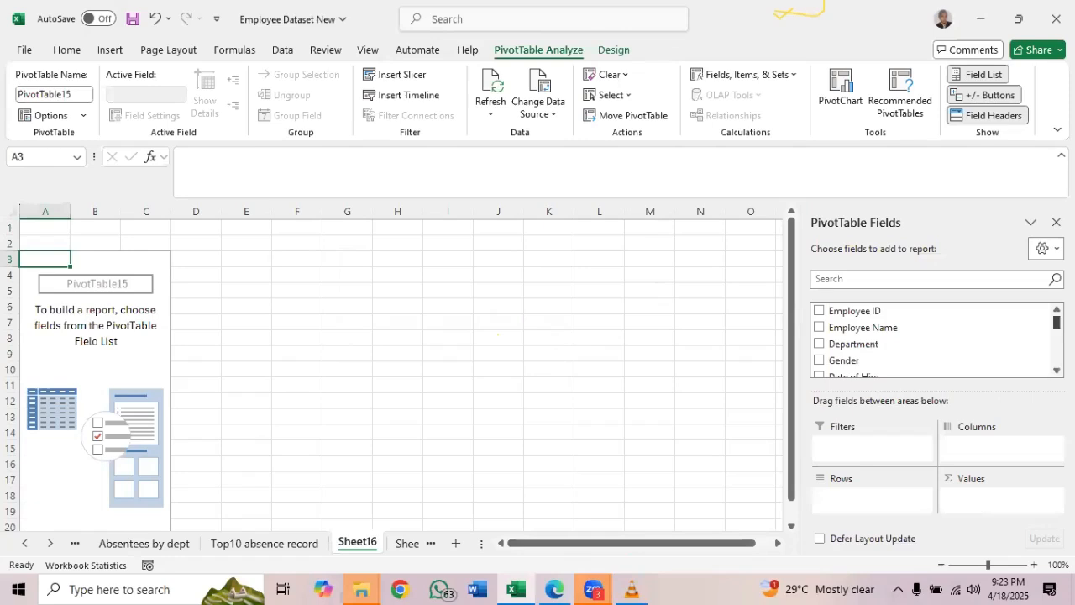
Lay out the blank PivotTable with Education Level as rows, Performance Ratings as columns and the count of Performance Ratings as values
{"action": "scroll", "coordinate": [933, 340], "scroll_direction": "down", "scroll_amount": 5}
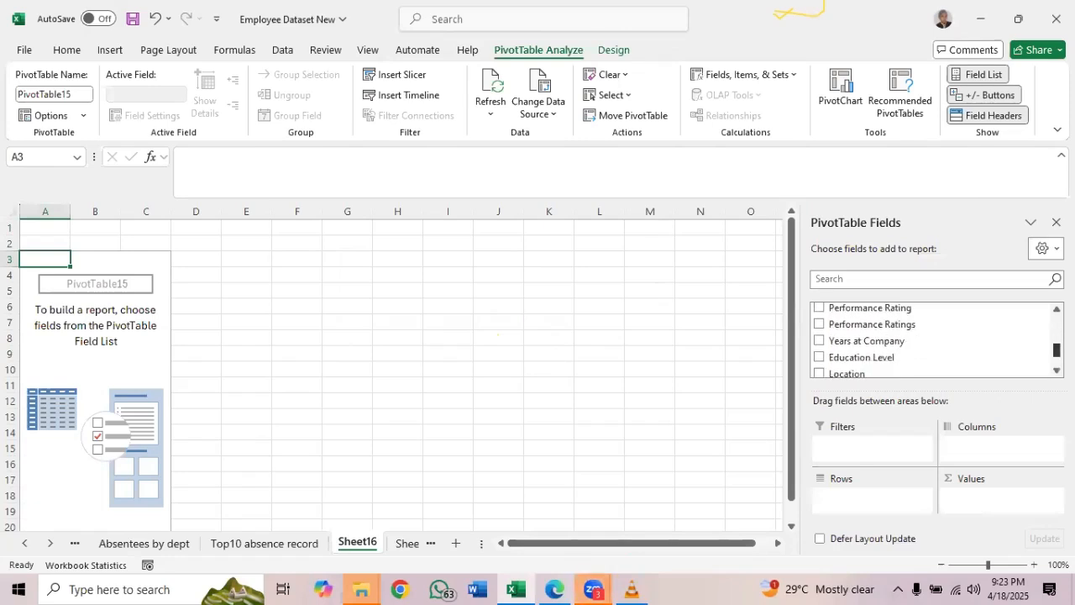
{"action": "left_click", "coordinate": [820, 360]}
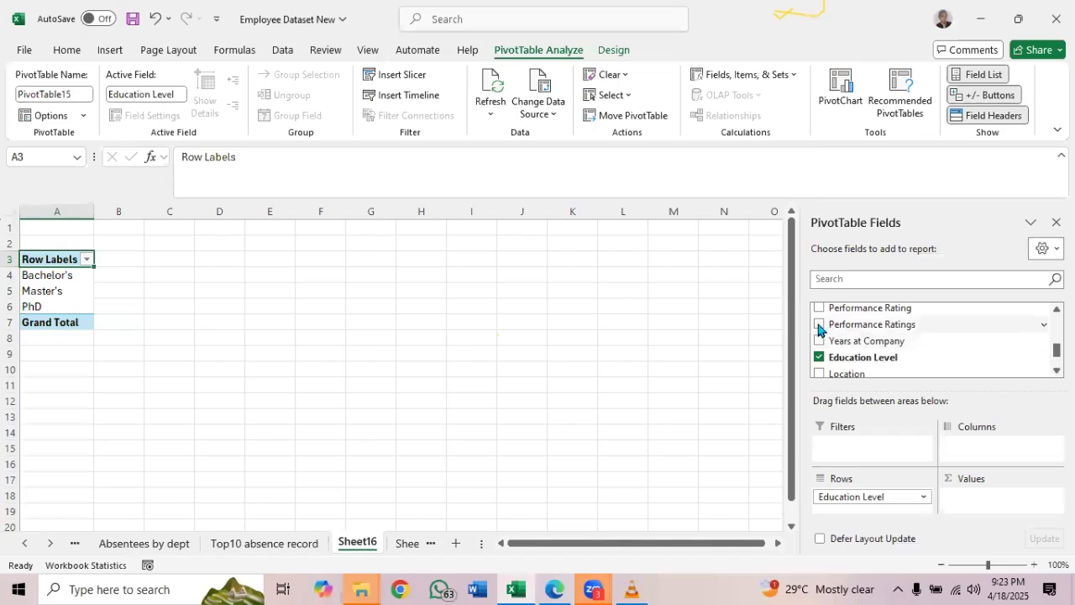
{"action": "left_click", "coordinate": [819, 325]}
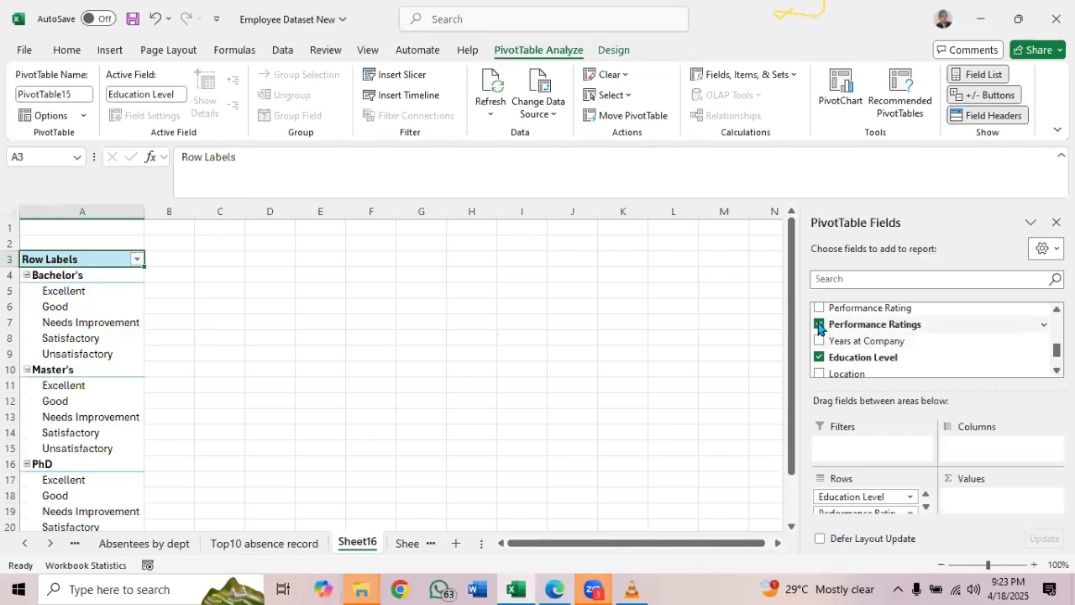
{"action": "left_click_drag", "start_coordinate": [879, 508], "coordinate": [992, 446]}
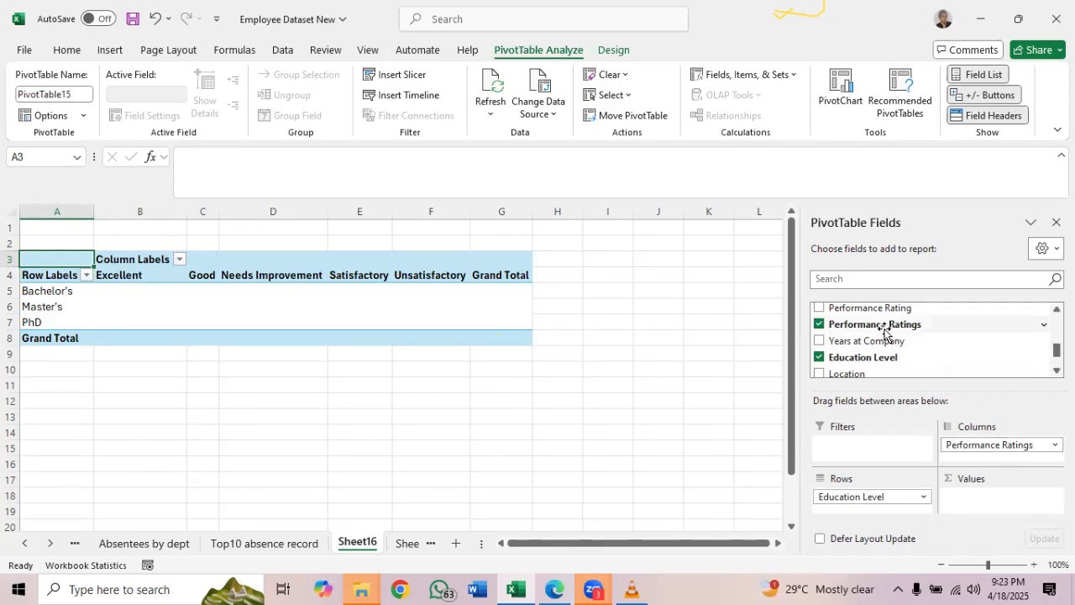
{"action": "left_click_drag", "start_coordinate": [883, 327], "coordinate": [934, 497]}
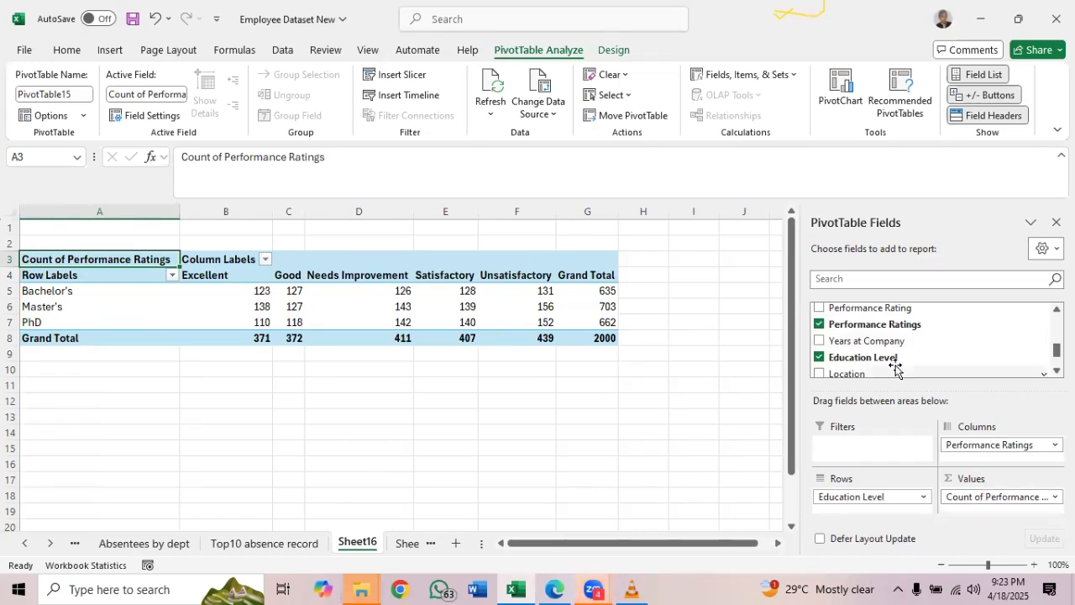
Examine the Performance Ratings column and its formula in the Employee_Dataset table on Sheet1
{"action": "left_click", "coordinate": [408, 544]}
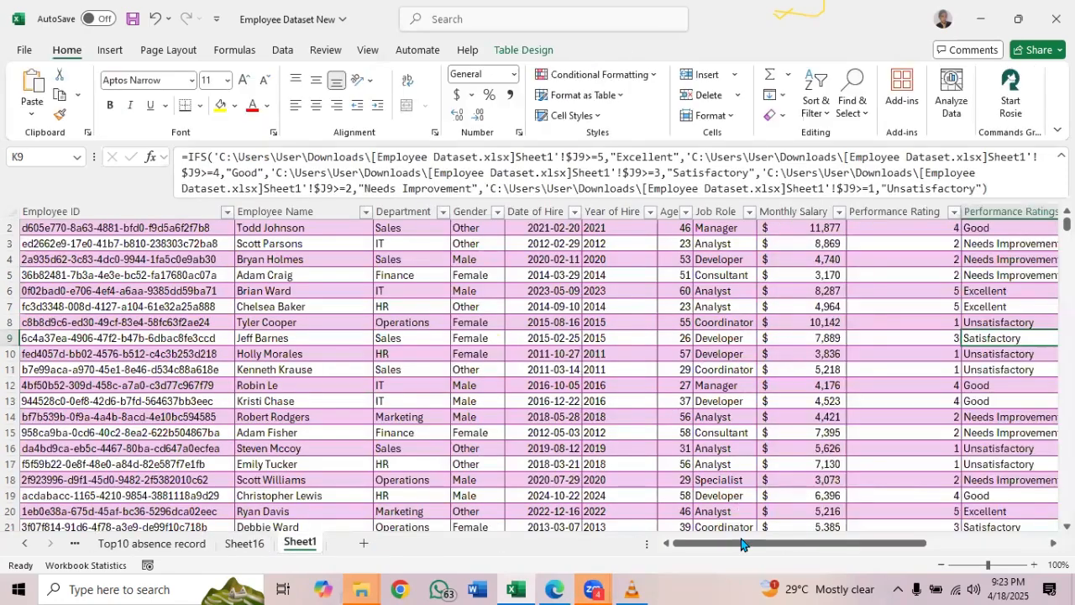
{"action": "left_click_drag", "start_coordinate": [741, 545], "coordinate": [833, 529]}
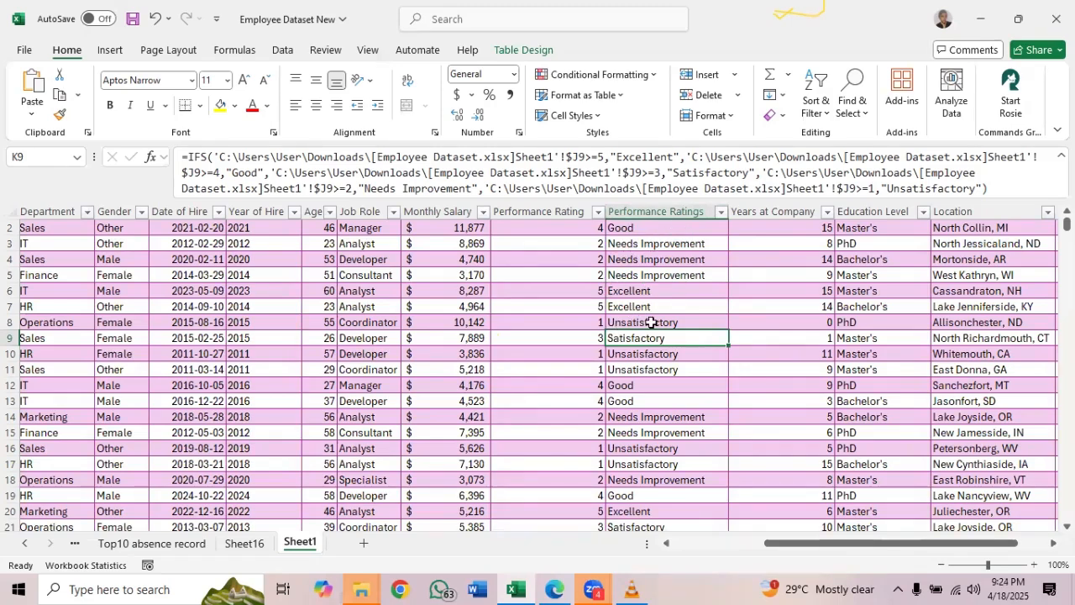
{"action": "left_click", "coordinate": [634, 370]}
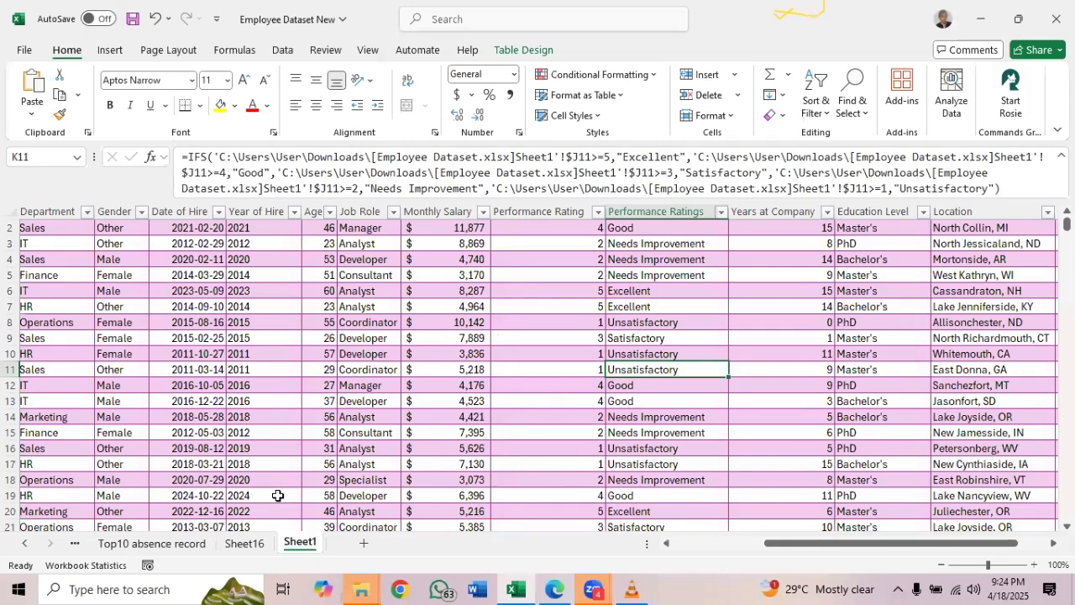
Rename Sheet16, which holds the PivotTable of performance ratings by education level, as "Performance by edu"
{"action": "left_click", "coordinate": [245, 543]}
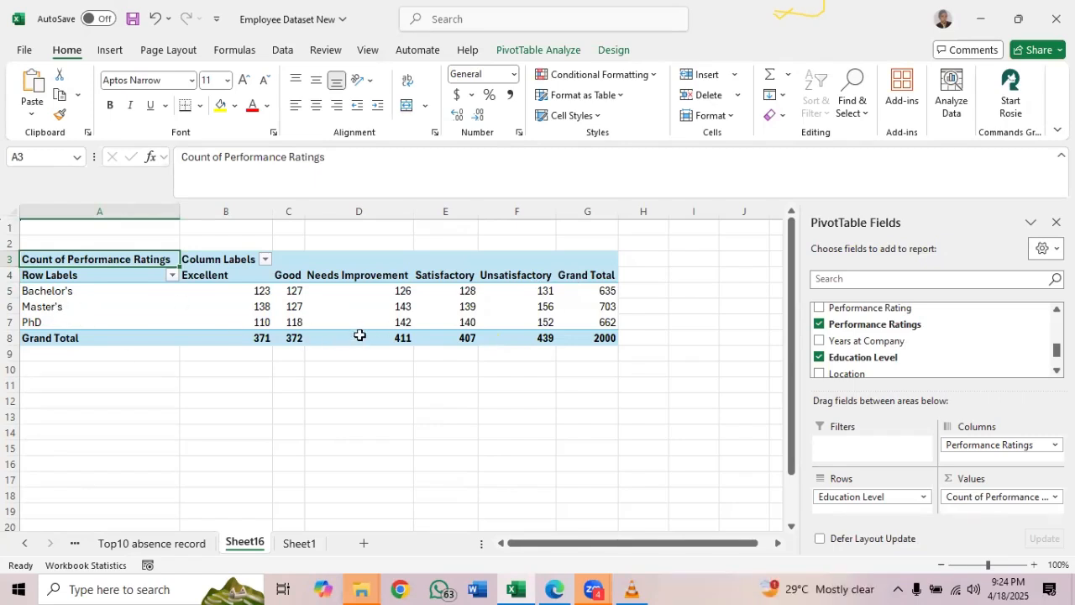
{"action": "double_click", "coordinate": [238, 540]}
{"action": "type", "text": "Pe"}
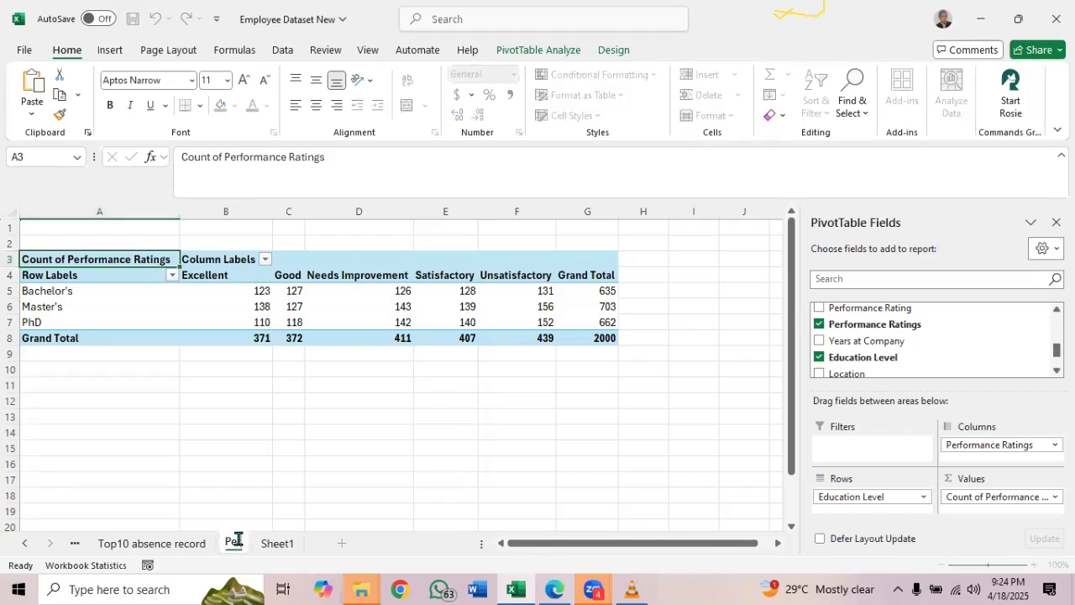
{"action": "type", "text": "rforman"}
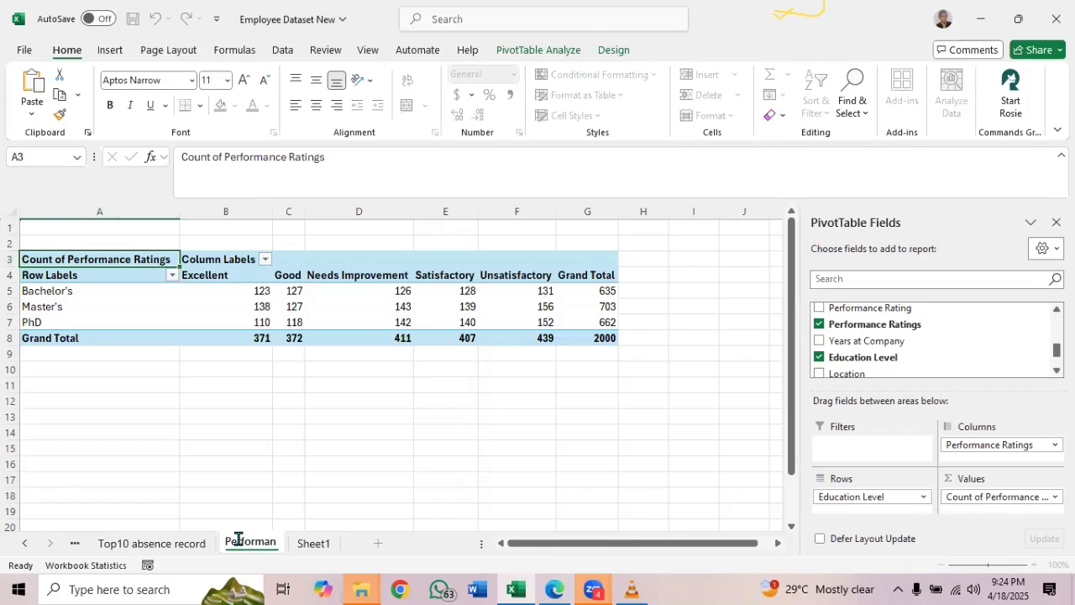
{"action": "type", "text": "ce by edu"}
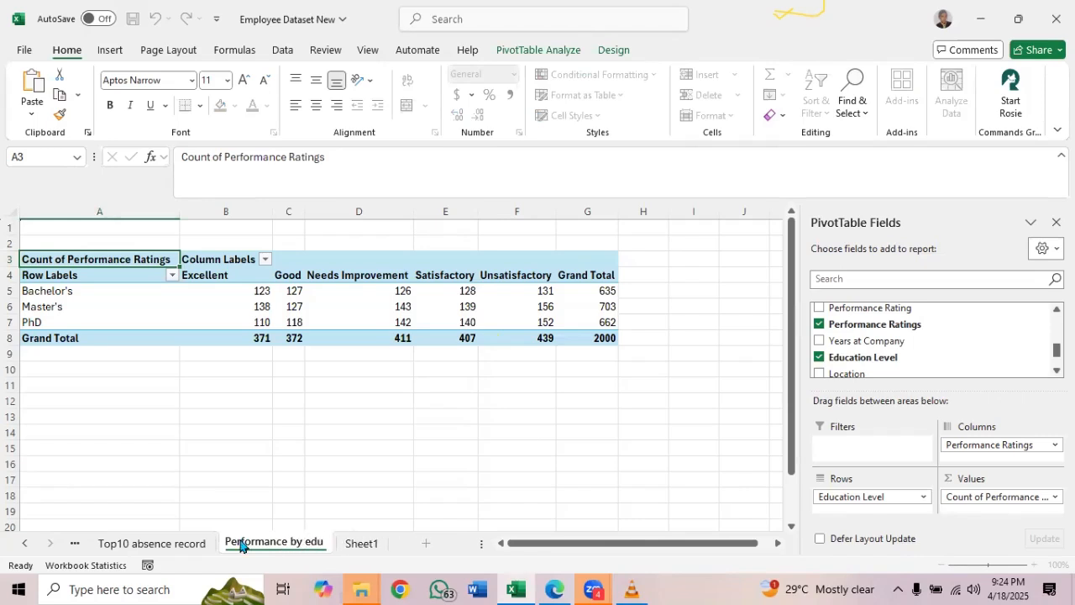
{"action": "key", "text": "Return"}
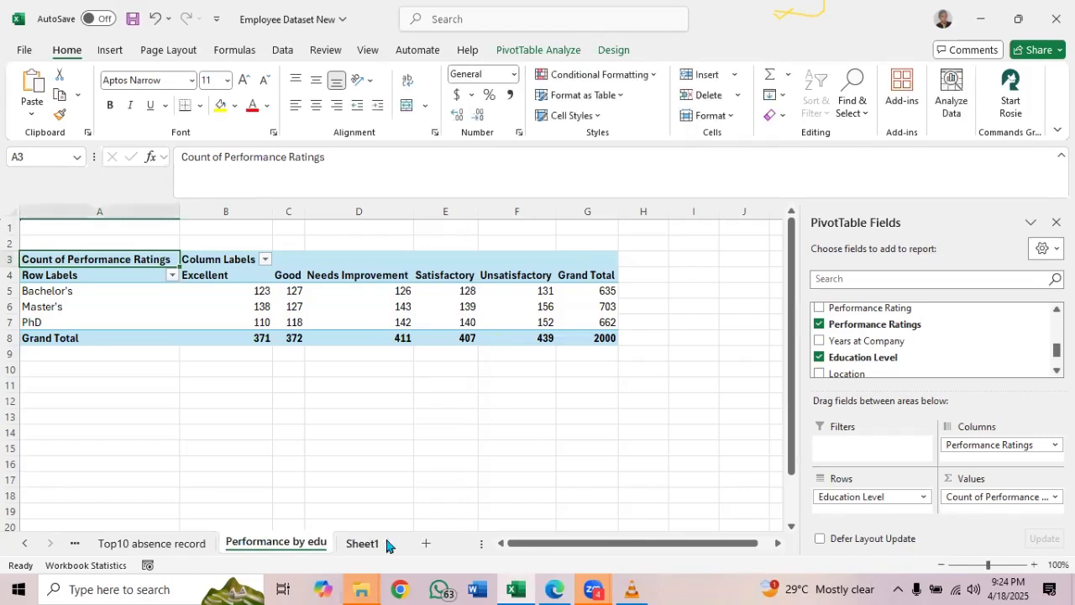
Recheck the analysis list PDF, and create another blank PivotTable on a new worksheet from the employee table on Sheet1
{"action": "left_click", "coordinate": [555, 588]}
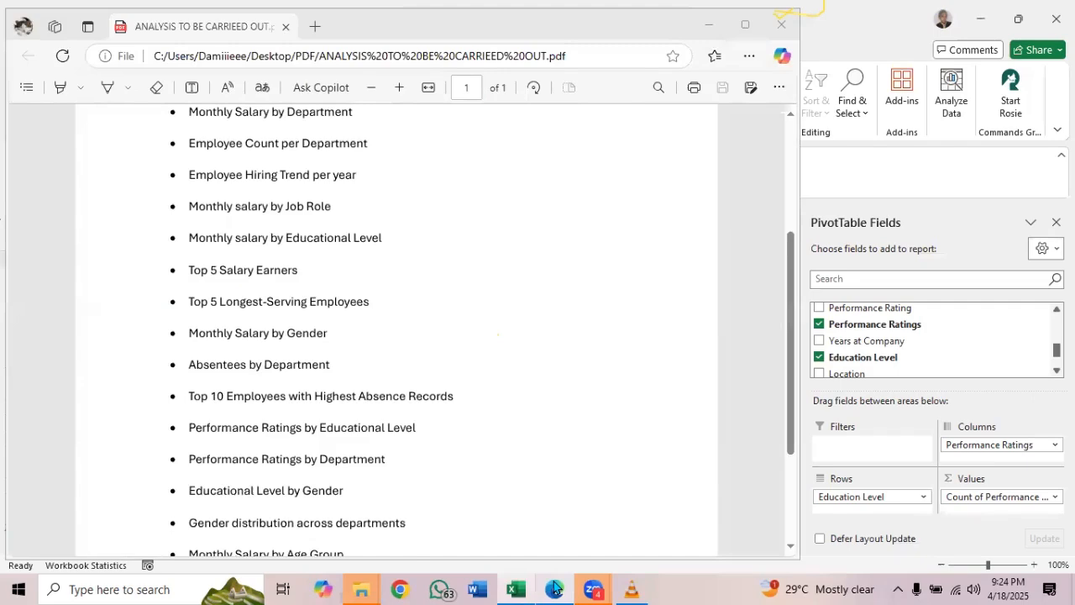
{"action": "left_click", "coordinate": [516, 588]}
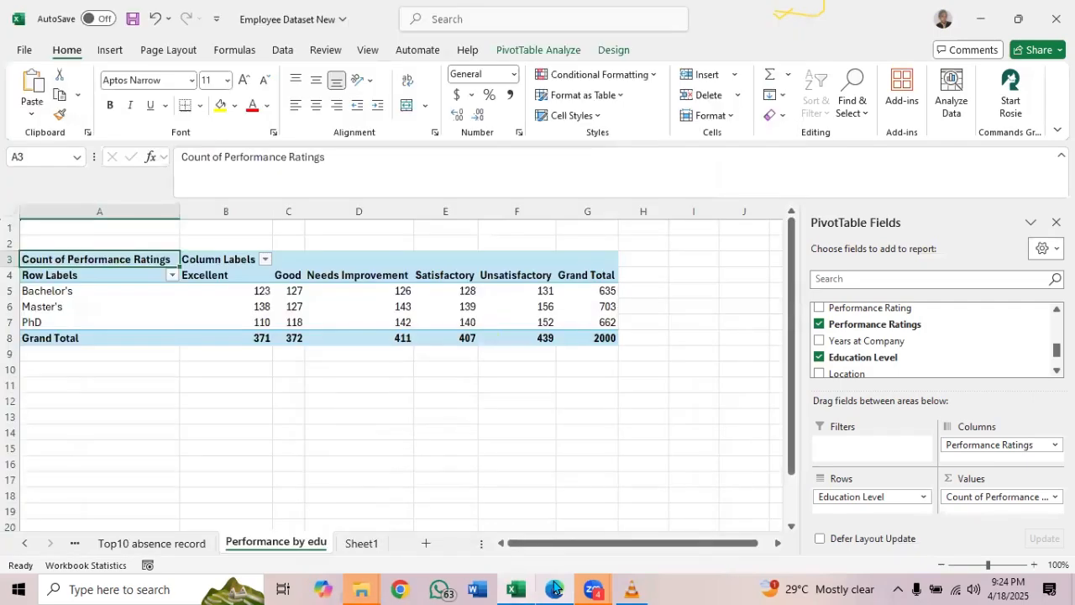
{"action": "left_click", "coordinate": [361, 544]}
{"action": "left_click", "coordinate": [479, 307]}
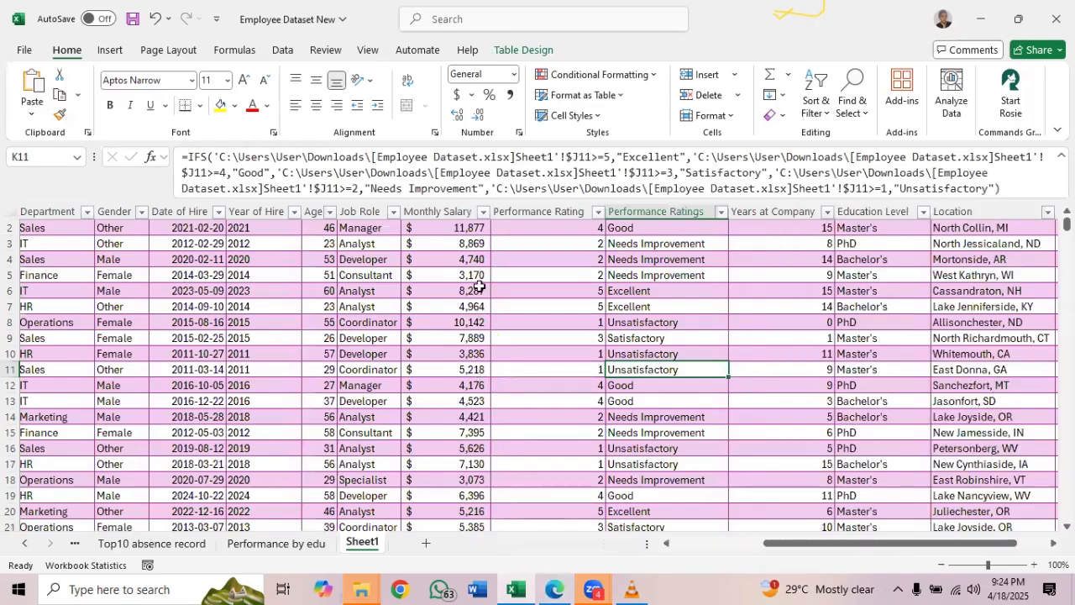
{"action": "left_click", "coordinate": [521, 51]}
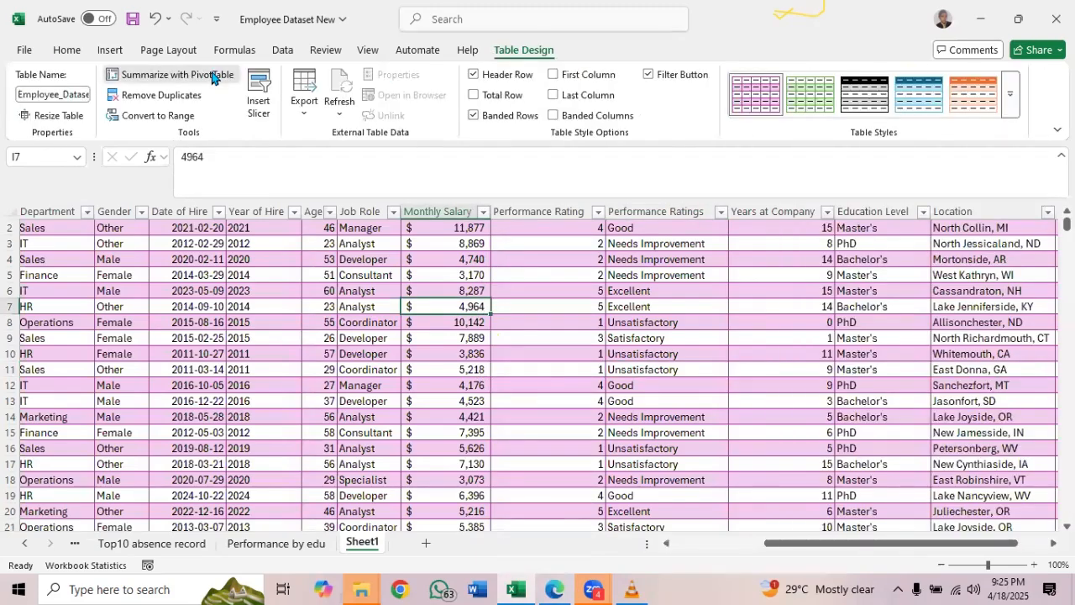
{"action": "left_click", "coordinate": [212, 75]}
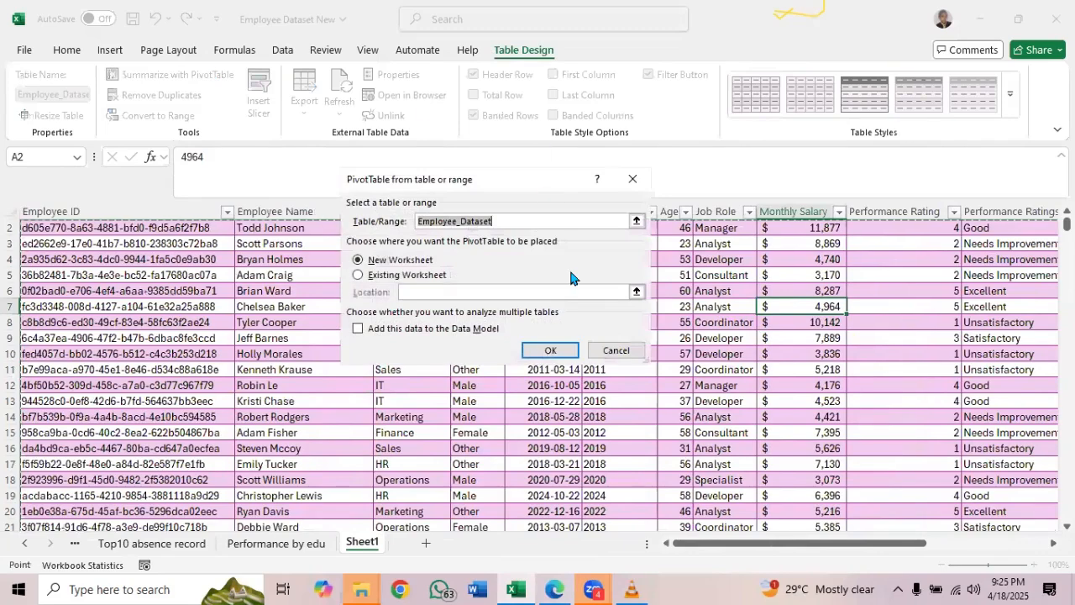
{"action": "left_click", "coordinate": [547, 350]}
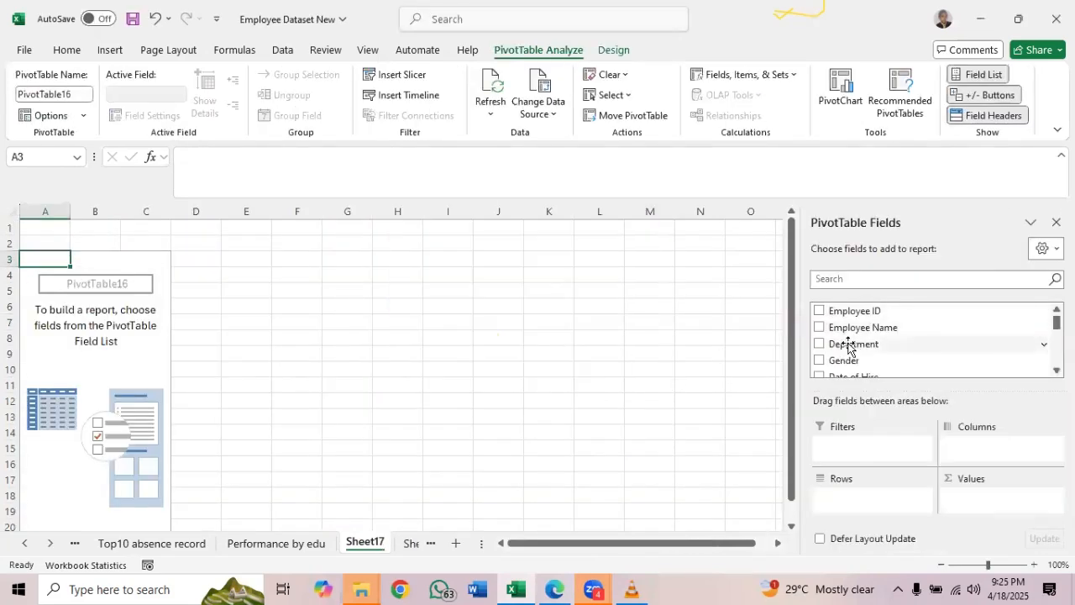
Build the PivotTable on Sheet17 with Department as rows, Performance Ratings as columns and the count of Performance Ratings as values
{"action": "left_click_drag", "start_coordinate": [849, 346], "coordinate": [857, 503]}
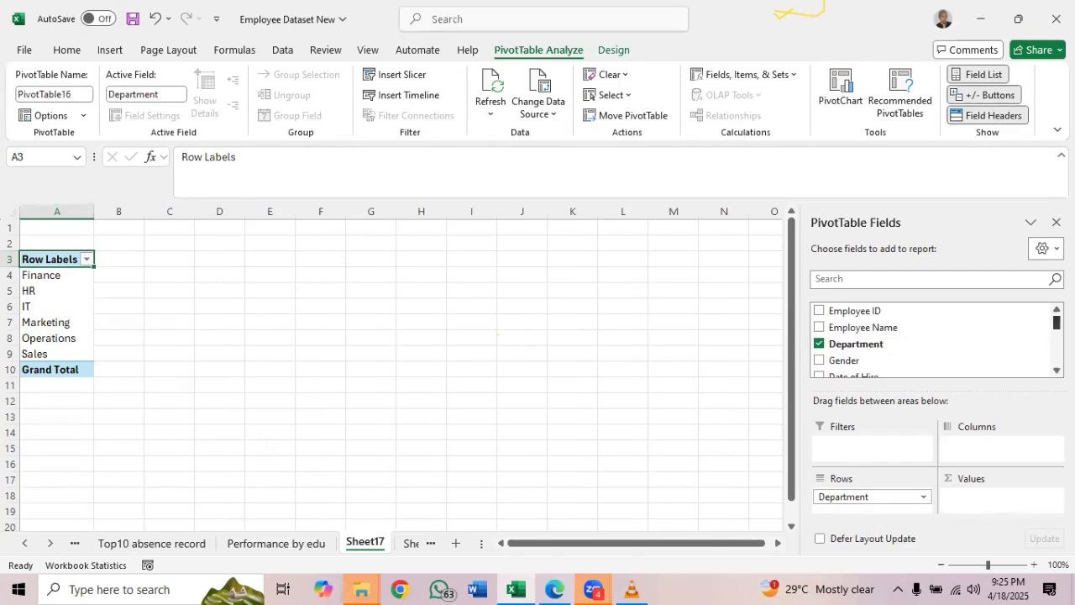
{"action": "scroll", "coordinate": [932, 340], "scroll_direction": "down", "scroll_amount": 2}
{"action": "scroll", "coordinate": [933, 340], "scroll_direction": "down", "scroll_amount": 3}
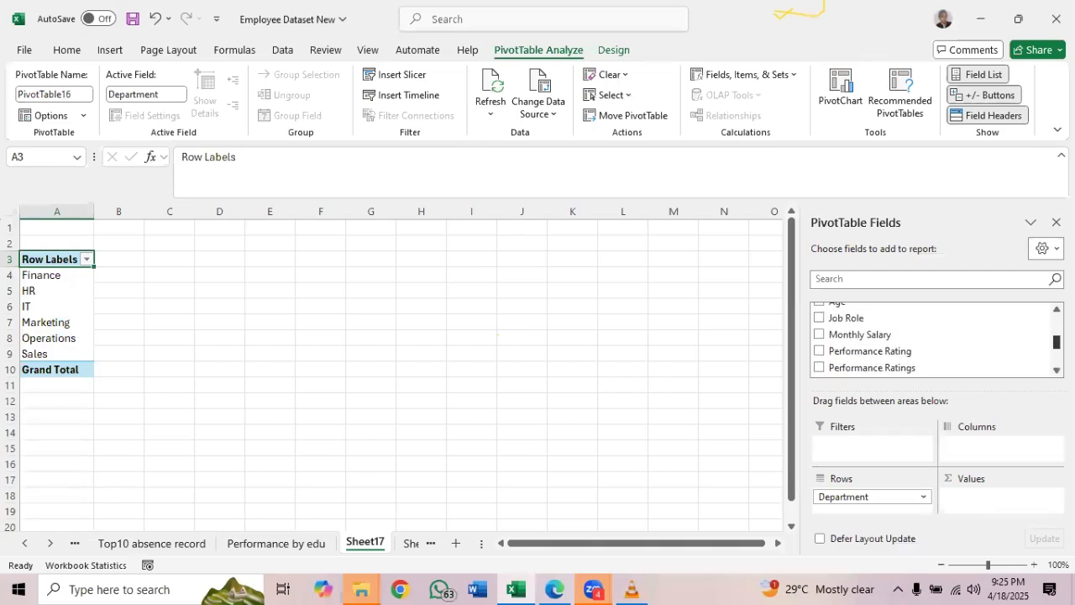
{"action": "left_click_drag", "start_coordinate": [912, 369], "coordinate": [993, 450]}
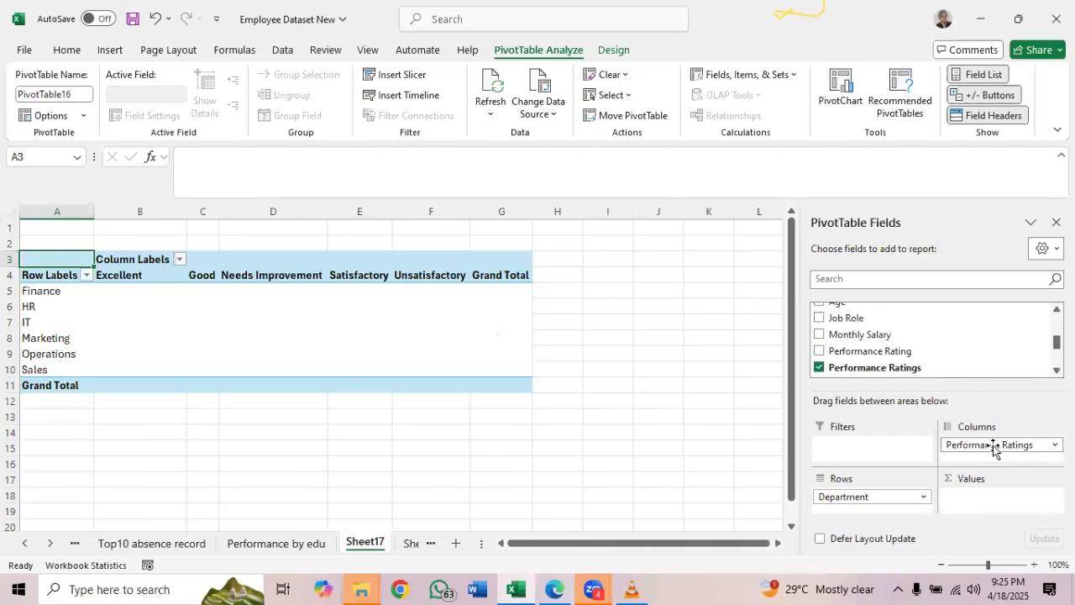
{"action": "scroll", "coordinate": [924, 340], "scroll_direction": "down", "scroll_amount": 2}
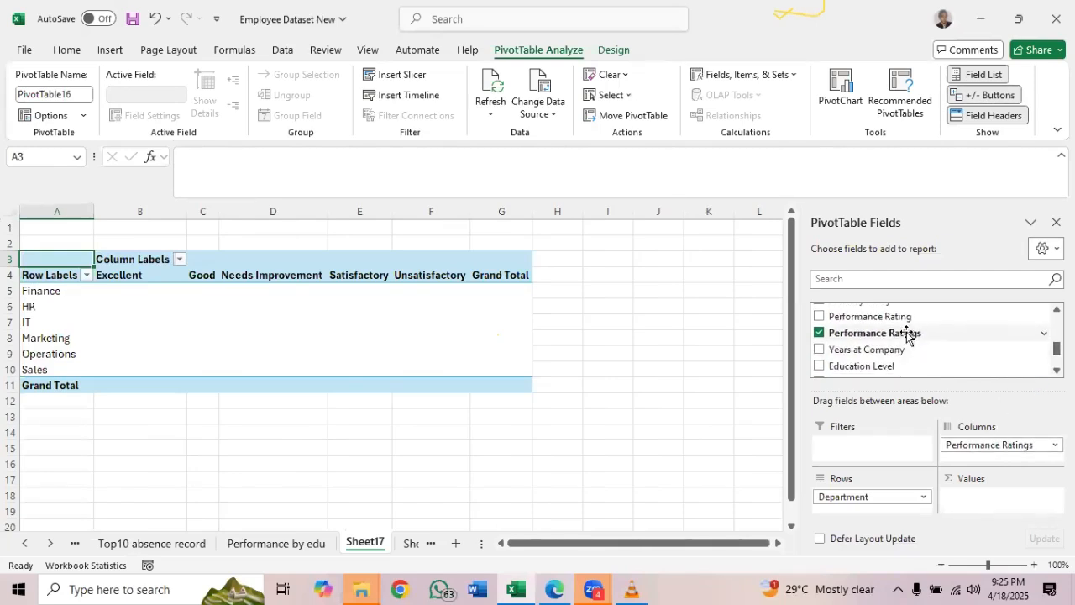
{"action": "left_click_drag", "start_coordinate": [907, 335], "coordinate": [984, 506]}
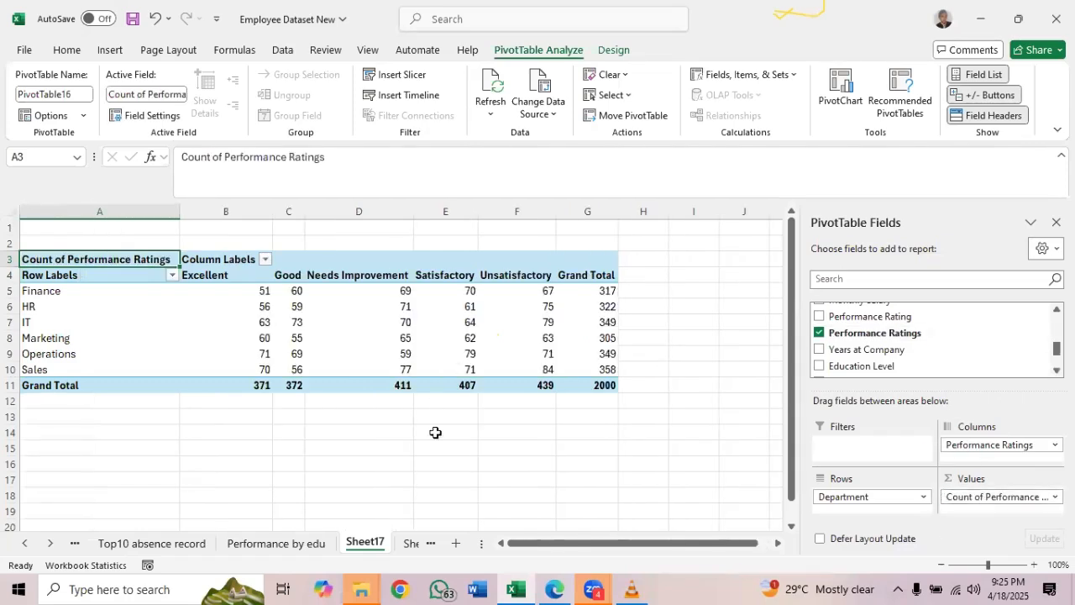
Rename Sheet17, which holds the PivotTable of performance ratings by department, as "Performance by dept"
{"action": "double_click", "coordinate": [361, 534]}
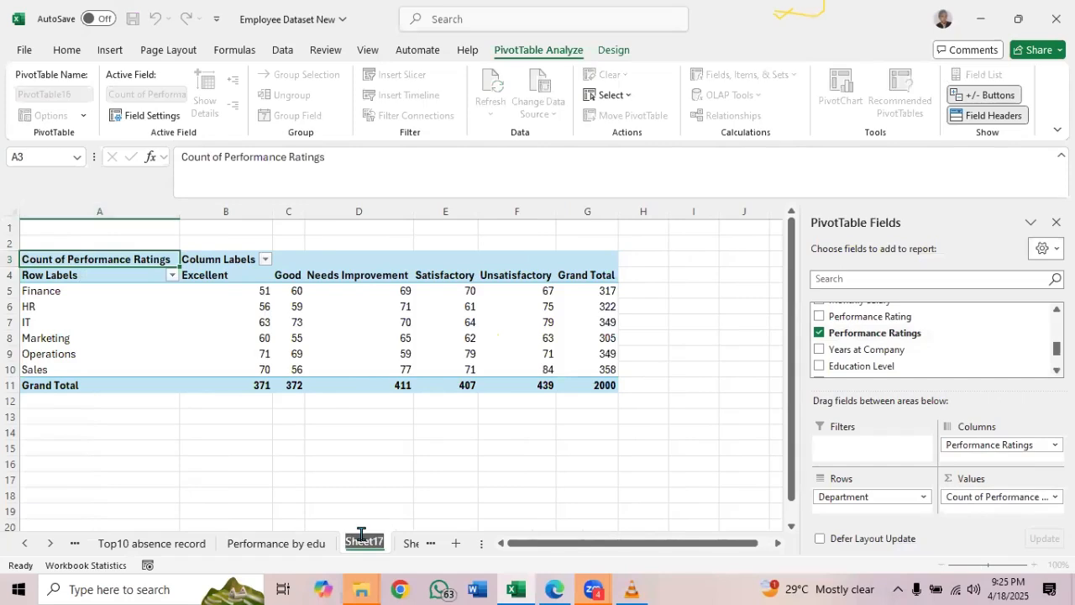
{"action": "type", "text": "Per"}
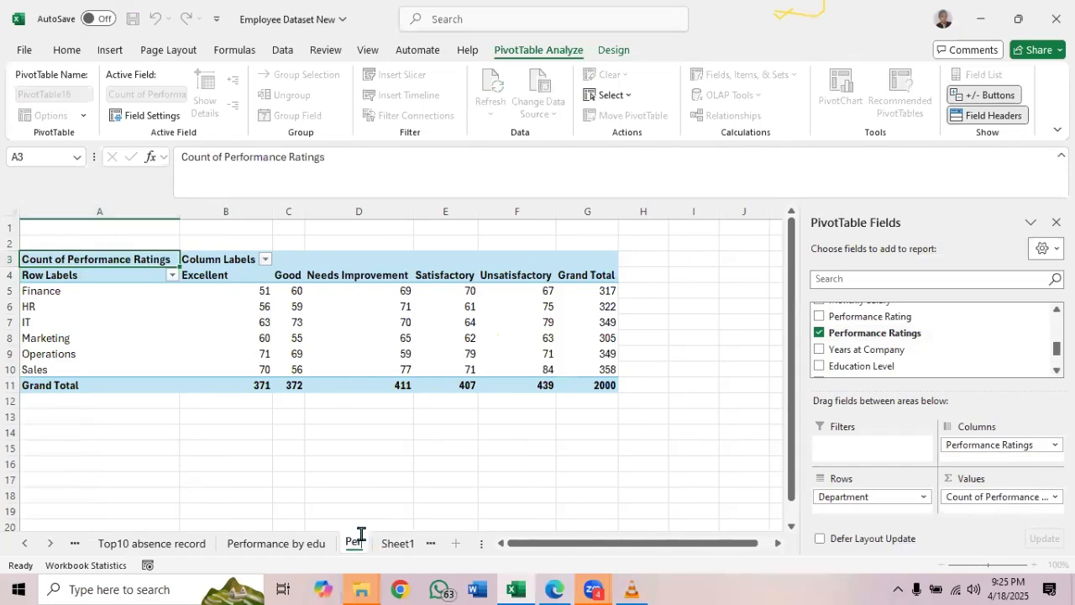
{"action": "type", "text": "formance "}
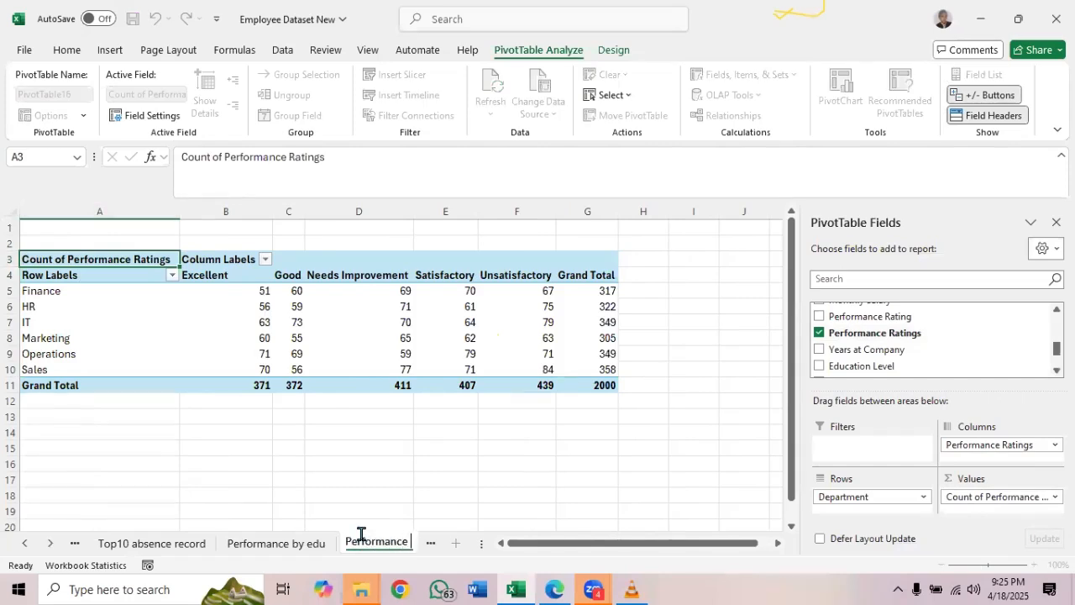
{"action": "type", "text": "by dept"}
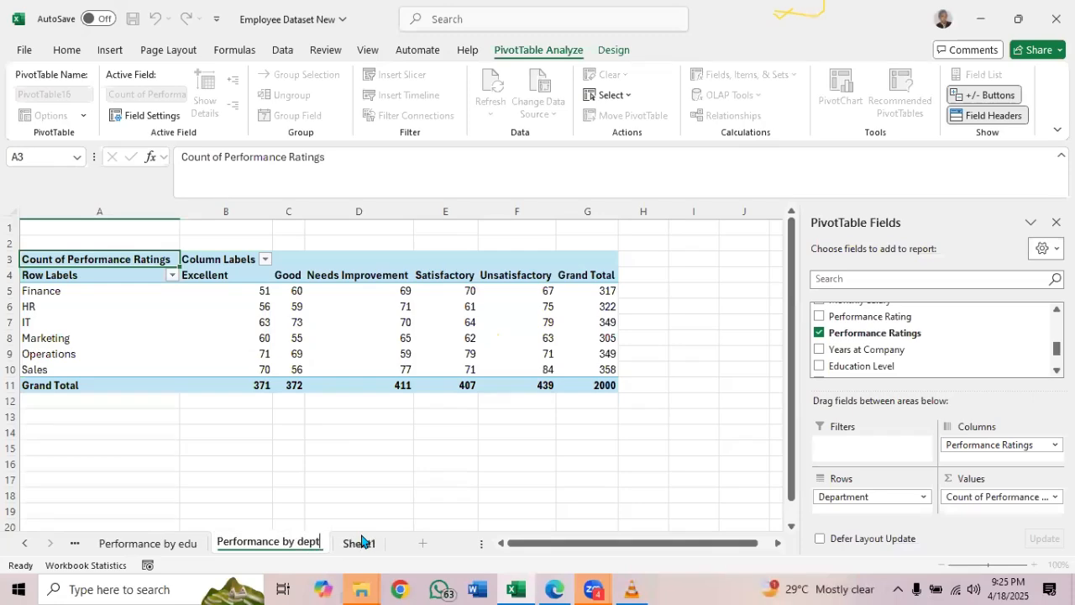
{"action": "key", "text": "Return"}
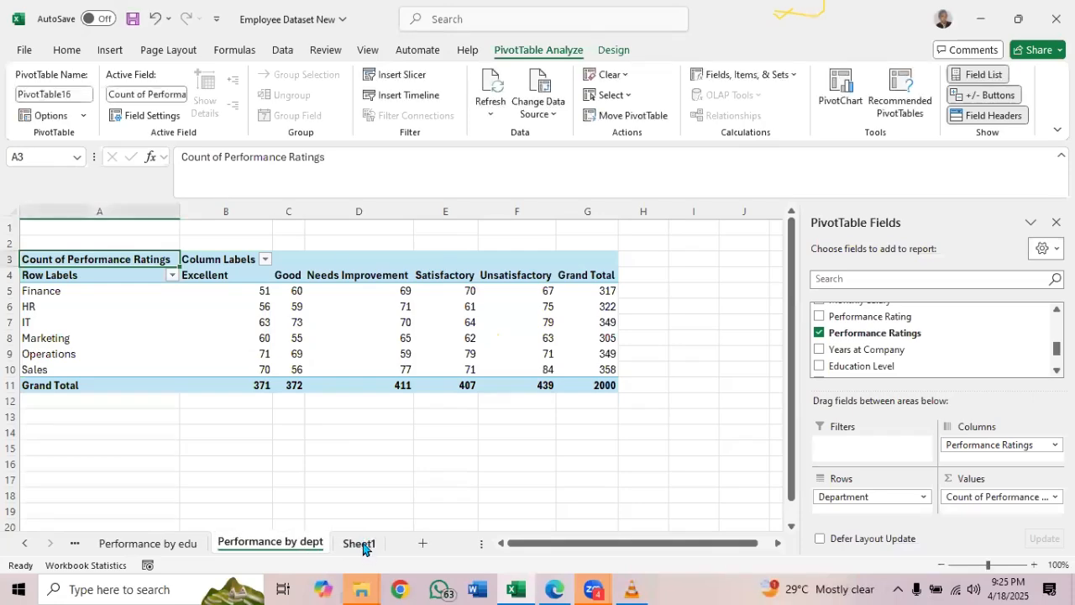
Check the analysis list PDF for the next item, and create a blank PivotTable on a new worksheet from the employee table on Sheet1
{"action": "left_click", "coordinate": [360, 543]}
{"action": "left_click", "coordinate": [554, 588]}
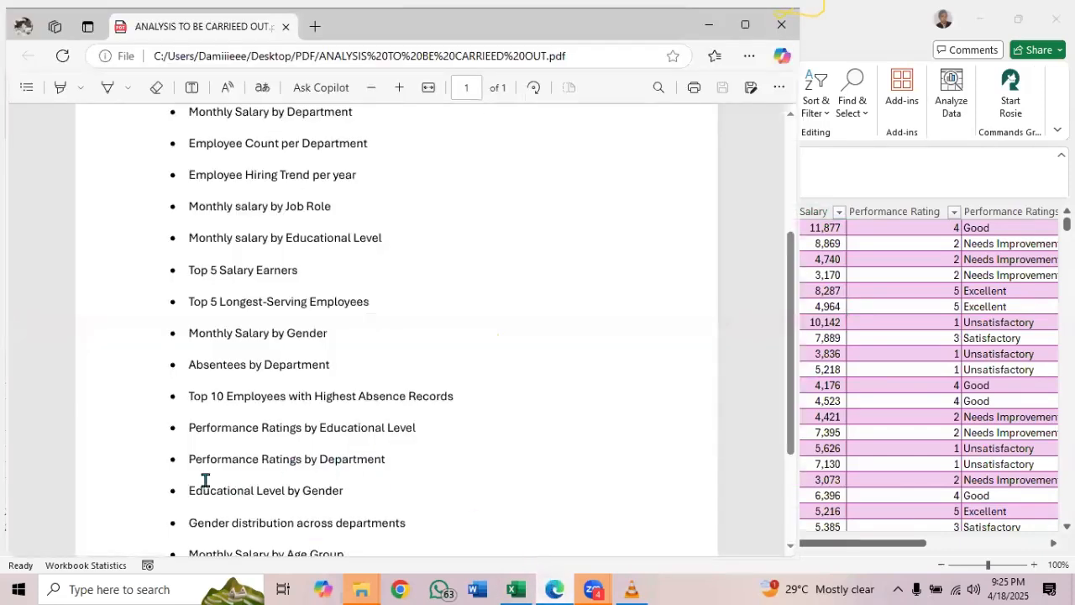
{"action": "left_click", "coordinate": [708, 24]}
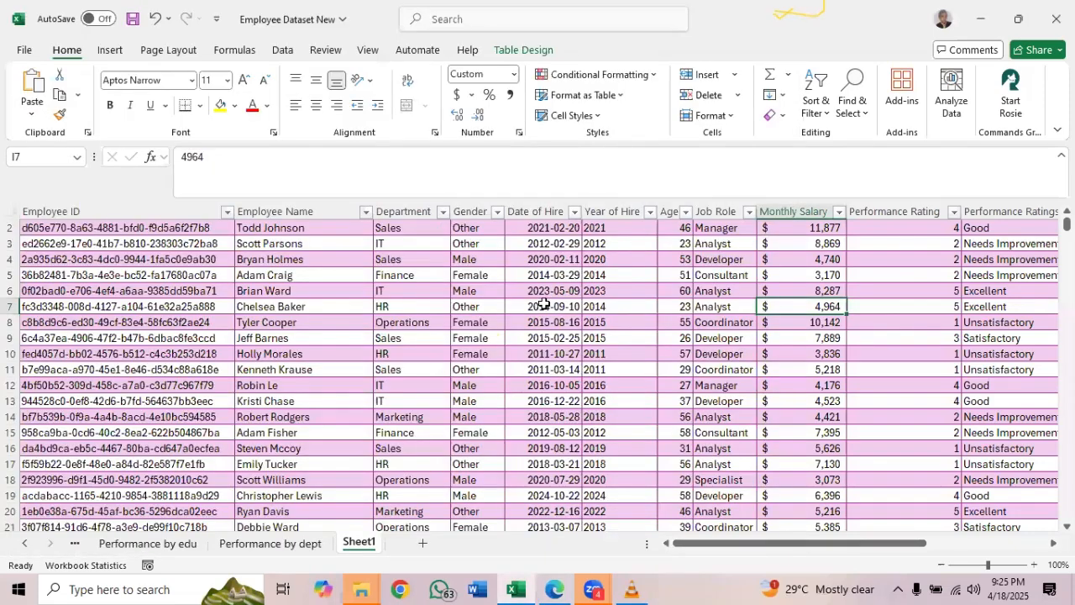
{"action": "left_click", "coordinate": [523, 51]}
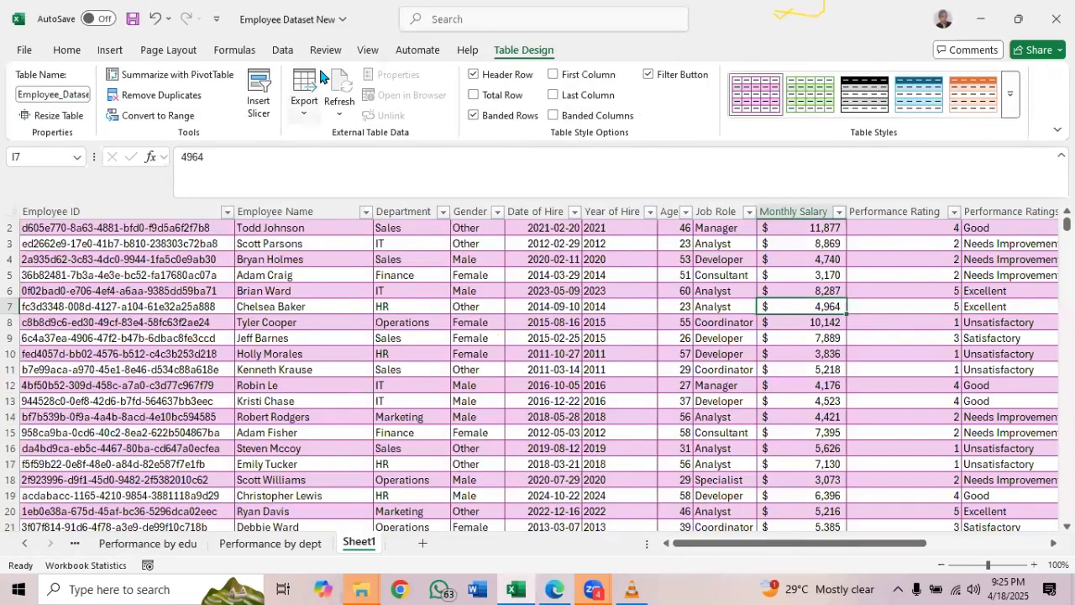
{"action": "left_click", "coordinate": [194, 76]}
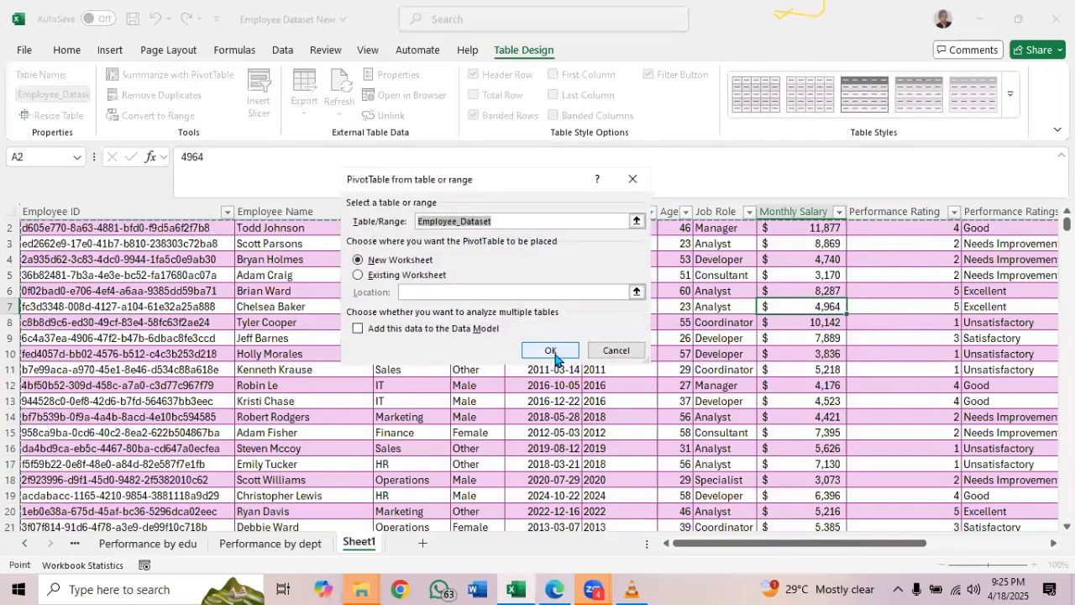
{"action": "left_click", "coordinate": [551, 351]}
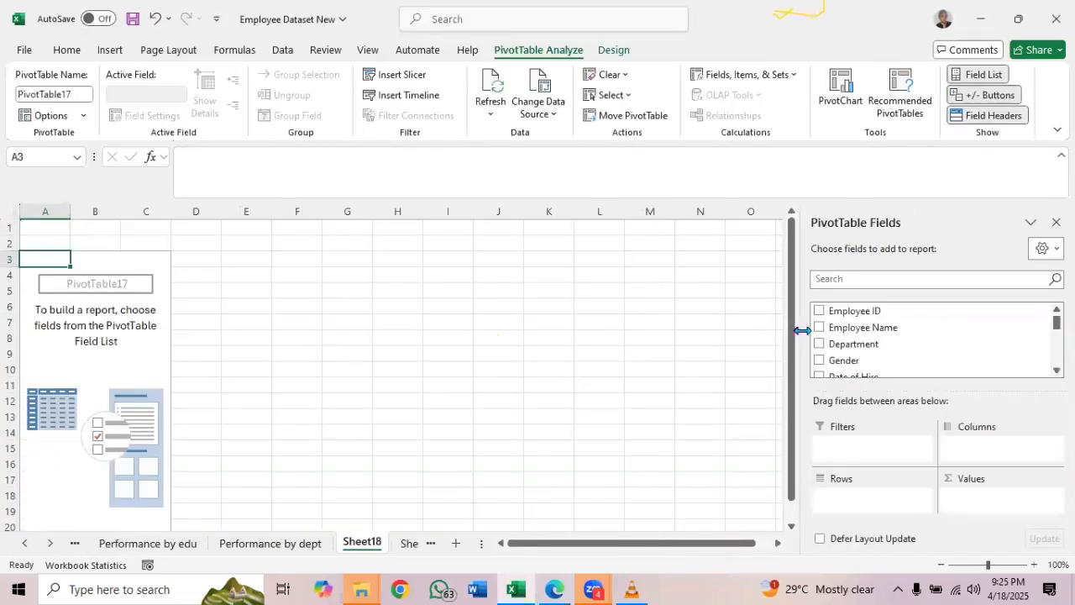
Build the PivotTable on Sheet18 with Education Level as rows, Gender as report filter and the count of Gender as values
{"action": "scroll", "coordinate": [932, 345], "scroll_direction": "down", "scroll_amount": 1}
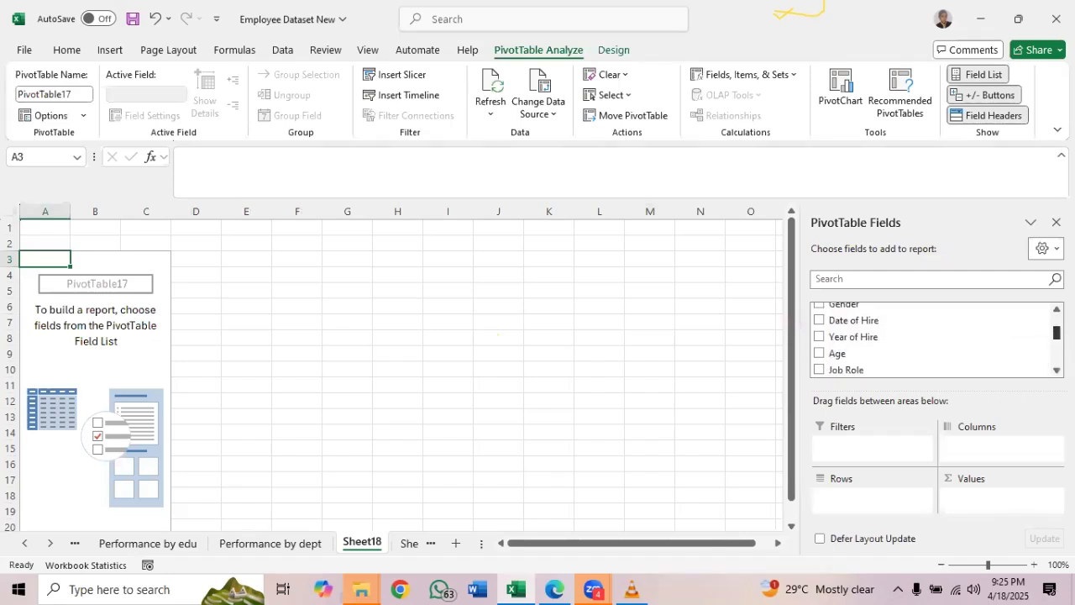
{"action": "scroll", "coordinate": [924, 362], "scroll_direction": "down", "scroll_amount": 3}
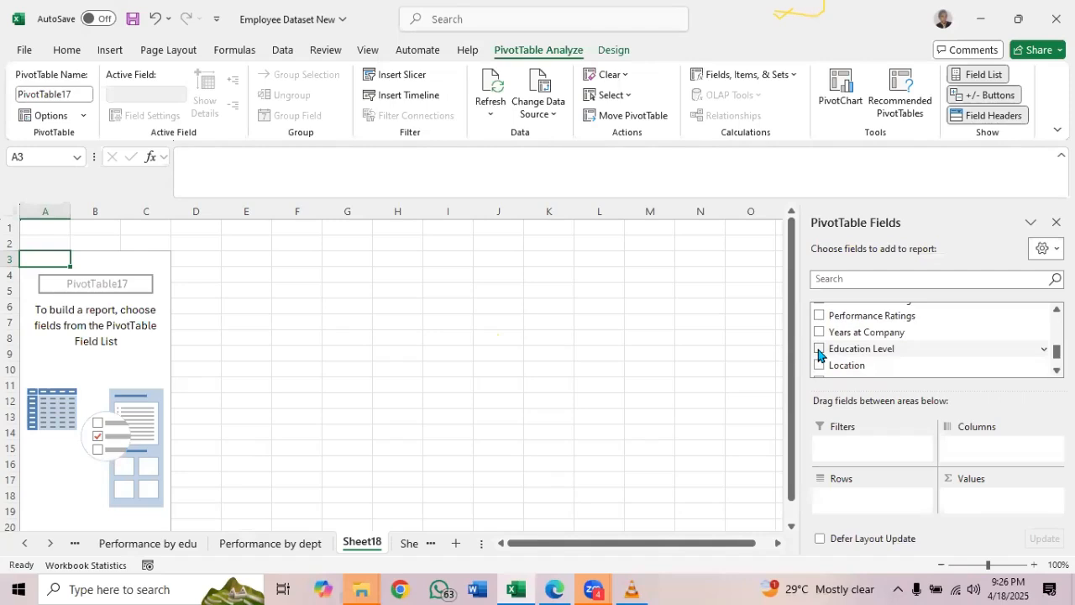
{"action": "left_click", "coordinate": [819, 349]}
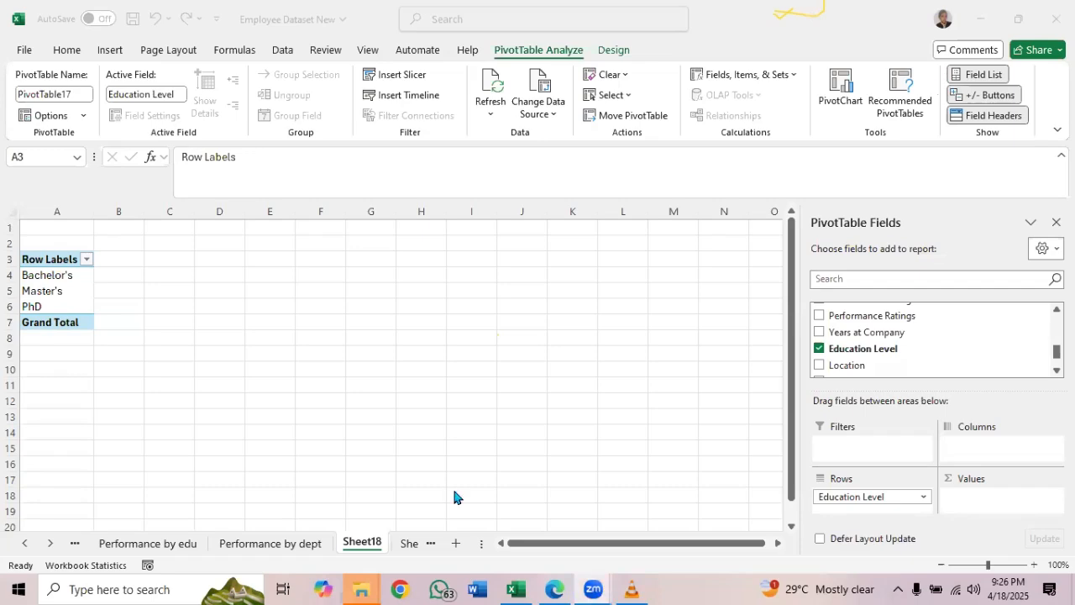
{"action": "left_click", "coordinate": [554, 588]}
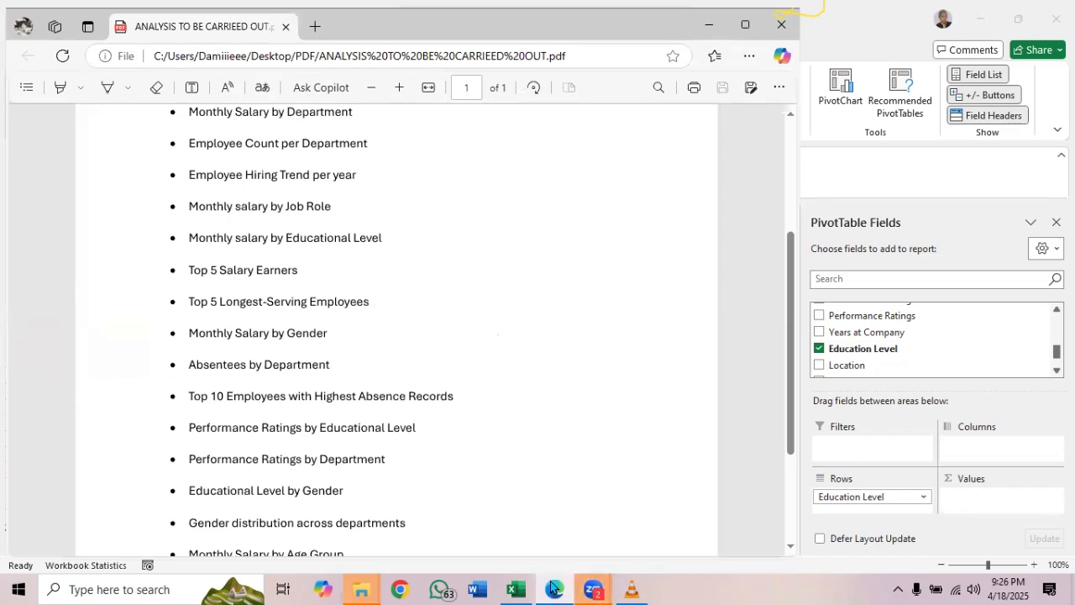
{"action": "left_click", "coordinate": [555, 588]}
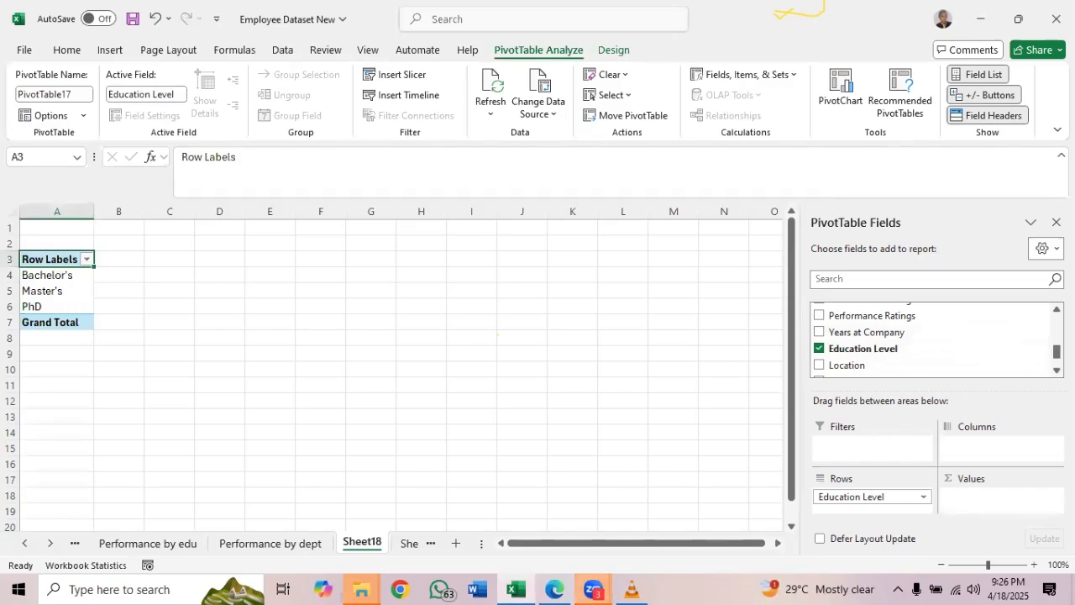
{"action": "scroll", "coordinate": [932, 341], "scroll_direction": "up", "scroll_amount": 3}
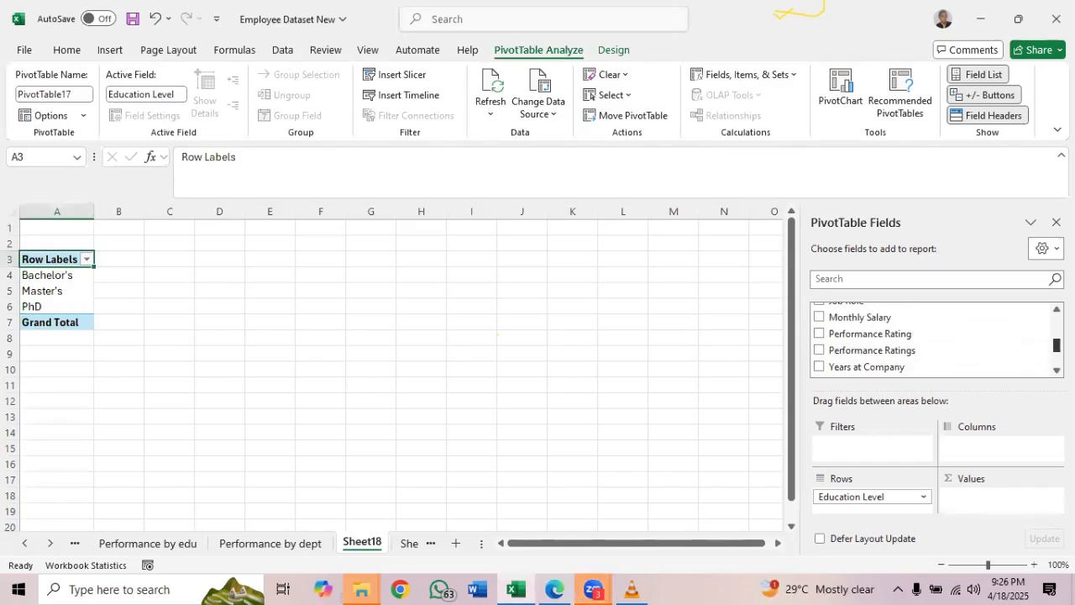
{"action": "scroll", "coordinate": [932, 340], "scroll_direction": "up", "scroll_amount": 4}
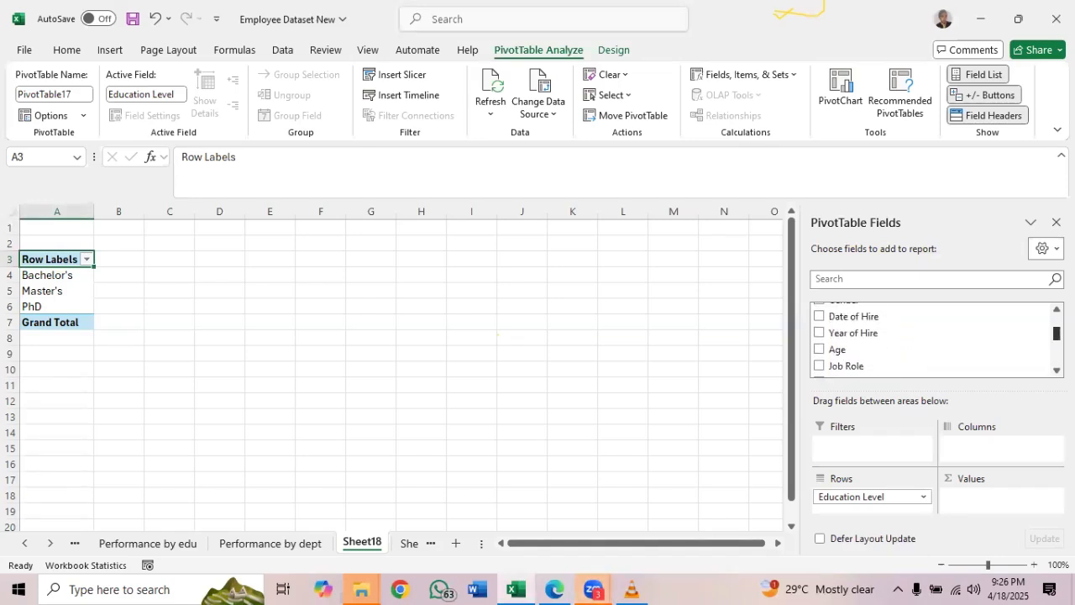
{"action": "scroll", "coordinate": [933, 341], "scroll_direction": "up", "scroll_amount": 2}
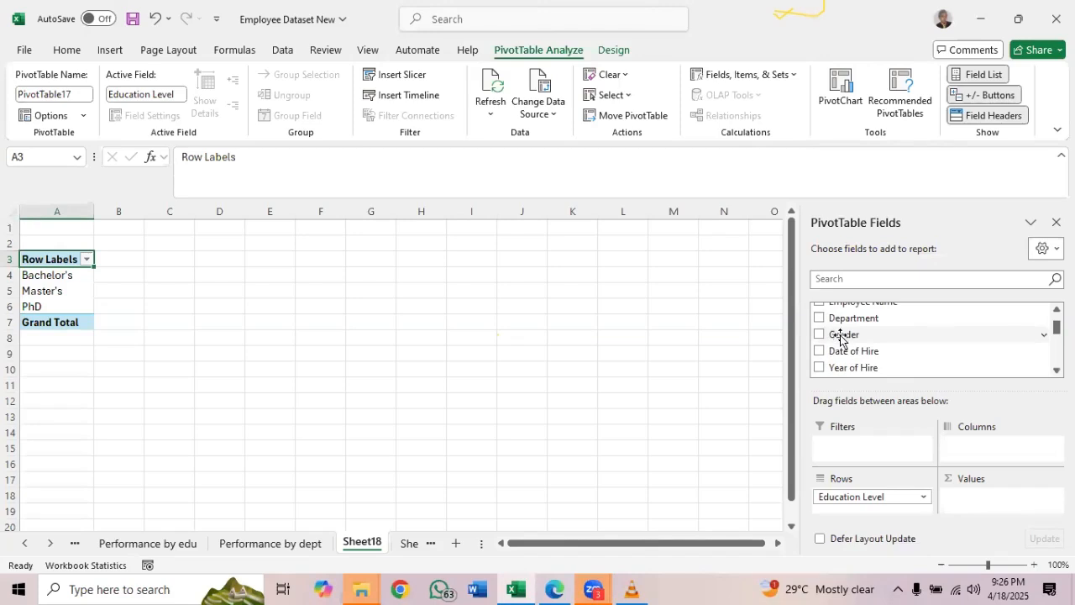
{"action": "left_click_drag", "start_coordinate": [844, 336], "coordinate": [857, 451]}
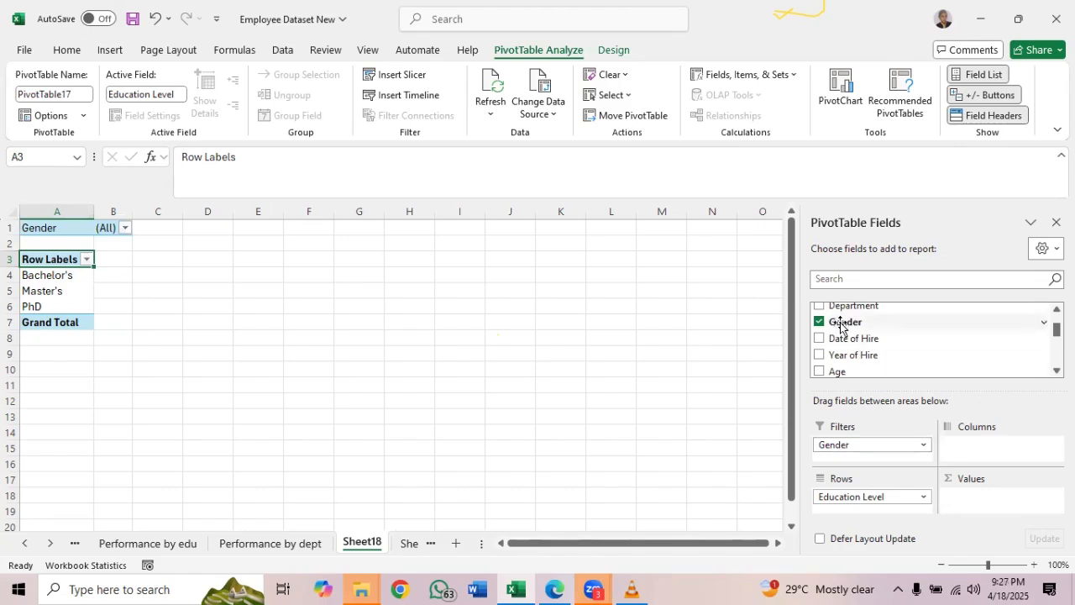
{"action": "left_click_drag", "start_coordinate": [841, 326], "coordinate": [977, 494]}
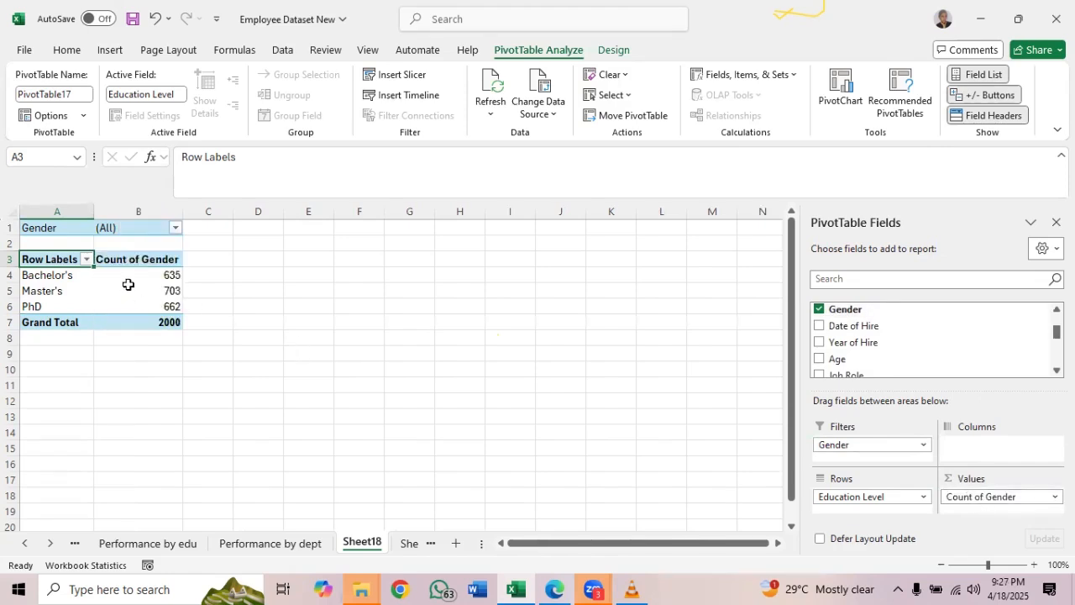
Filter the education level PivotTable to show only the Female gender
{"action": "left_click", "coordinate": [140, 276]}
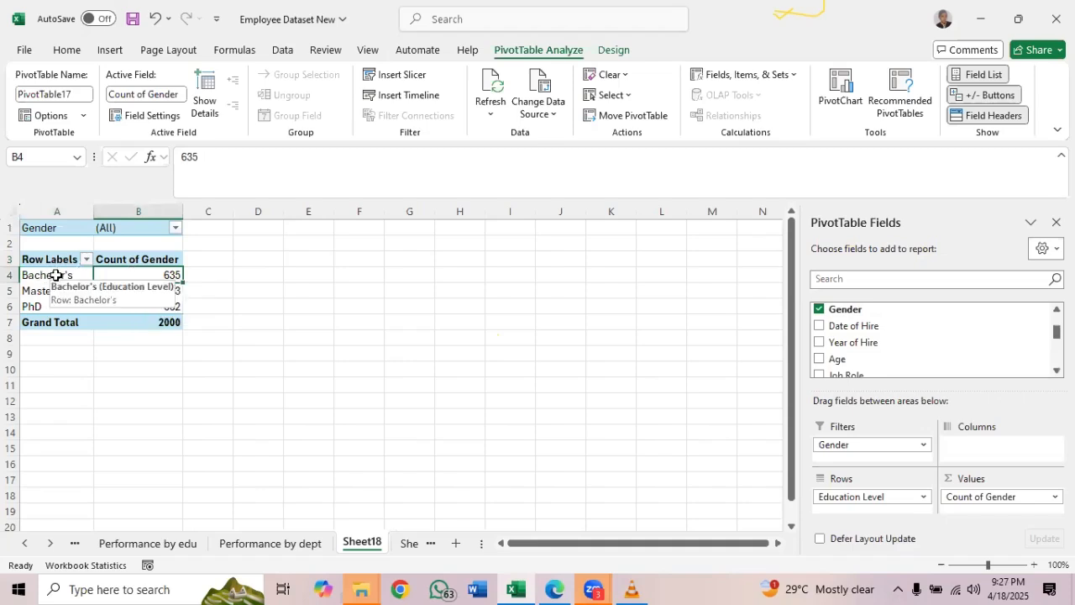
{"action": "left_click", "coordinate": [176, 228]}
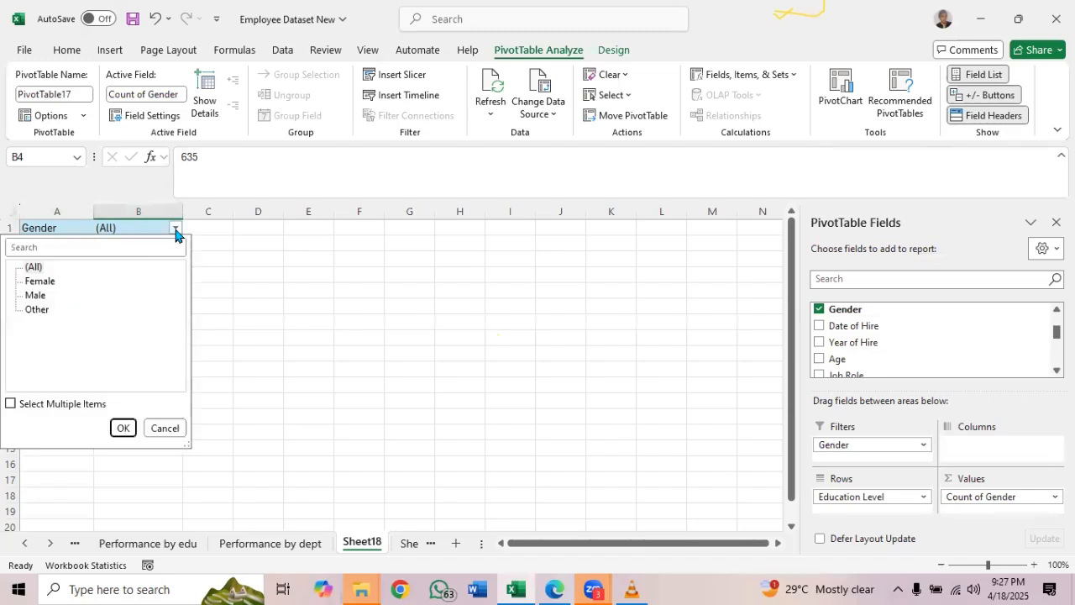
{"action": "left_click", "coordinate": [37, 281]}
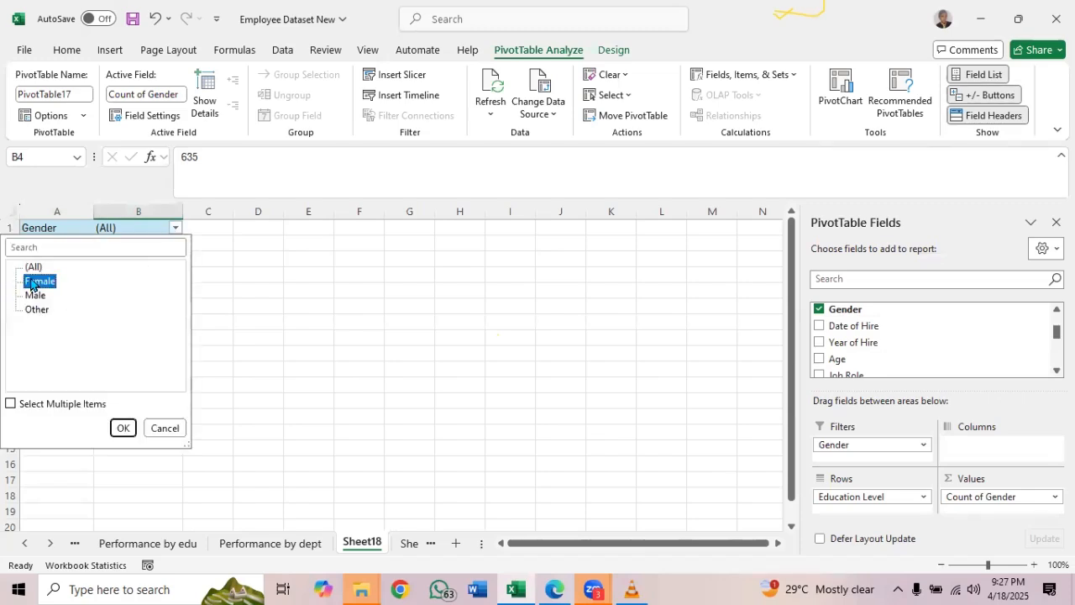
{"action": "left_click", "coordinate": [122, 428]}
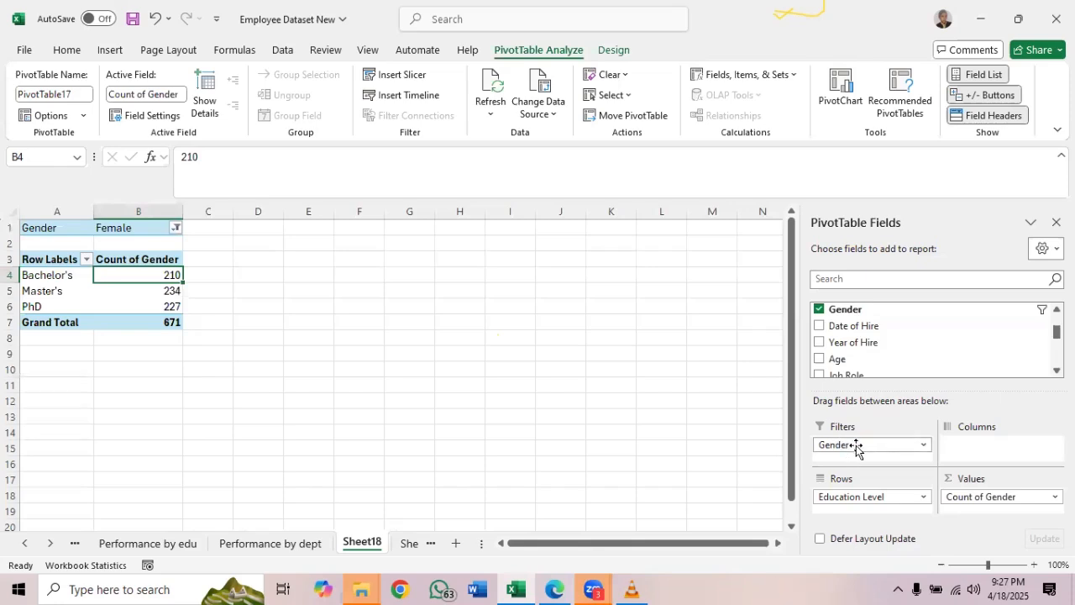
Move Gender from the report filter to the columns of the PivotTable, and rename Sheet18 as "Edu by gender"
{"action": "left_click_drag", "start_coordinate": [855, 449], "coordinate": [981, 448]}
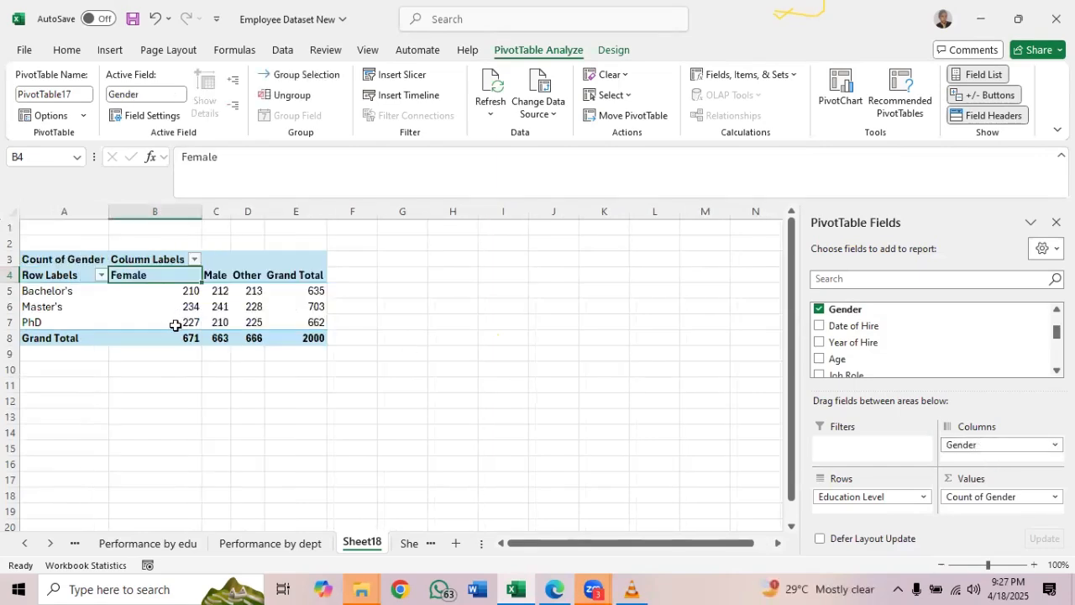
{"action": "mouse_move", "coordinate": [176, 325]}
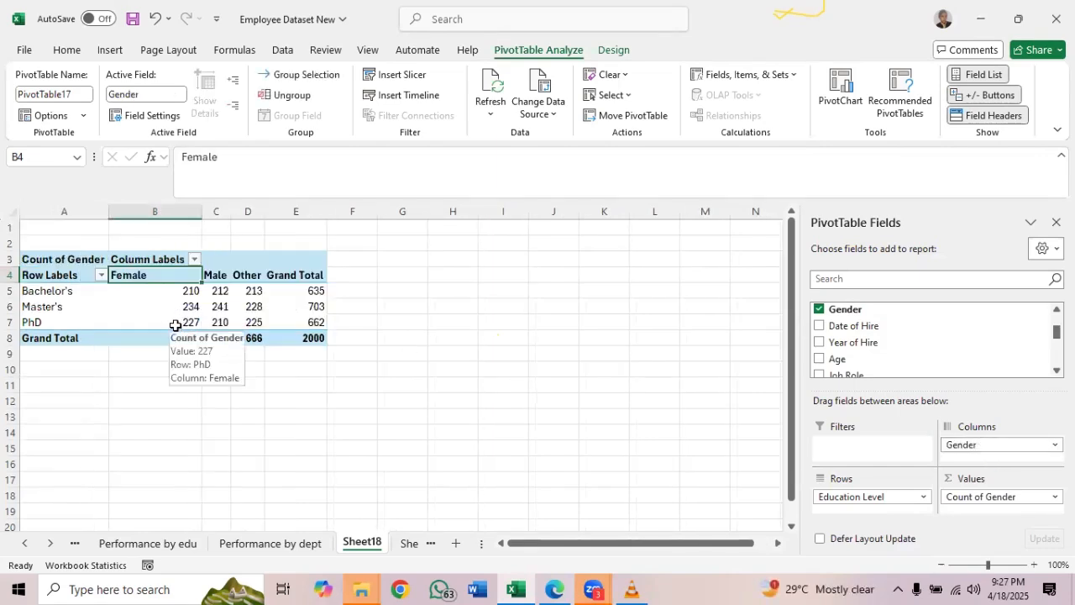
{"action": "double_click", "coordinate": [362, 541]}
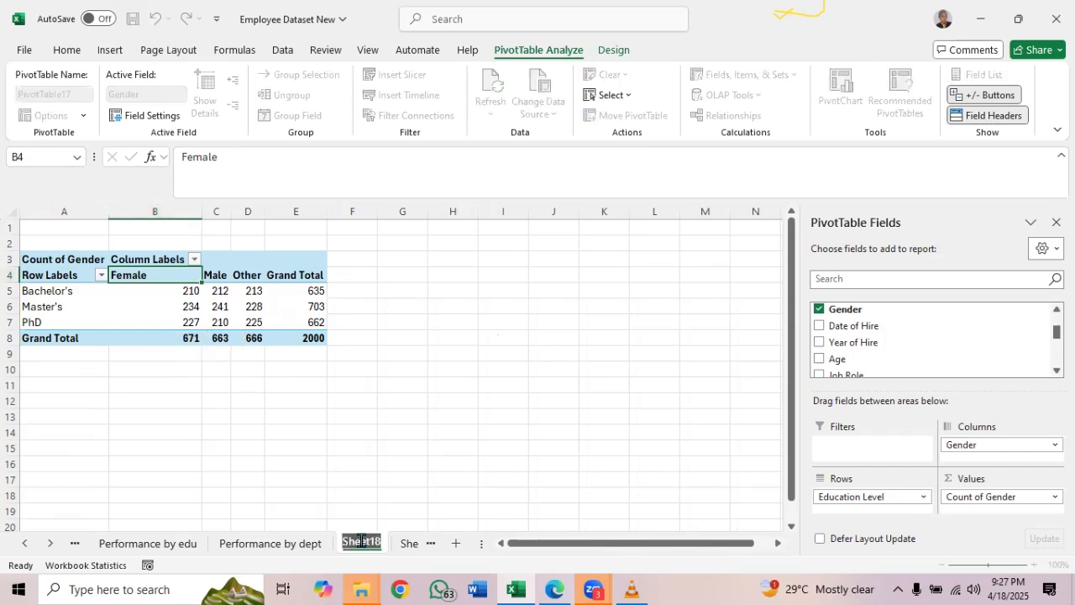
{"action": "type", "text": "Educ b"}
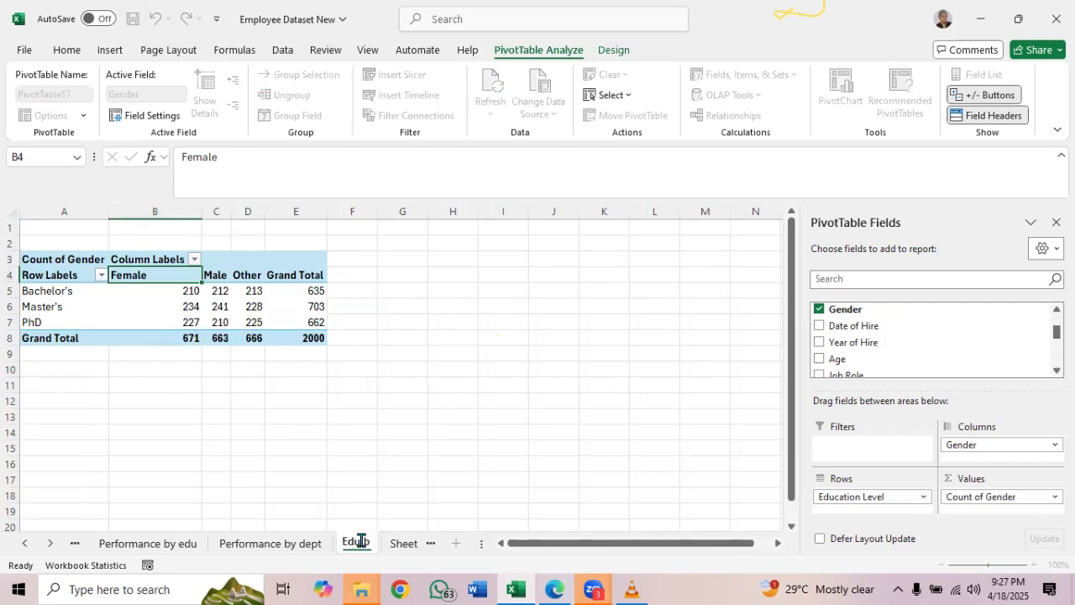
{"action": "type", "text": "y gender"}
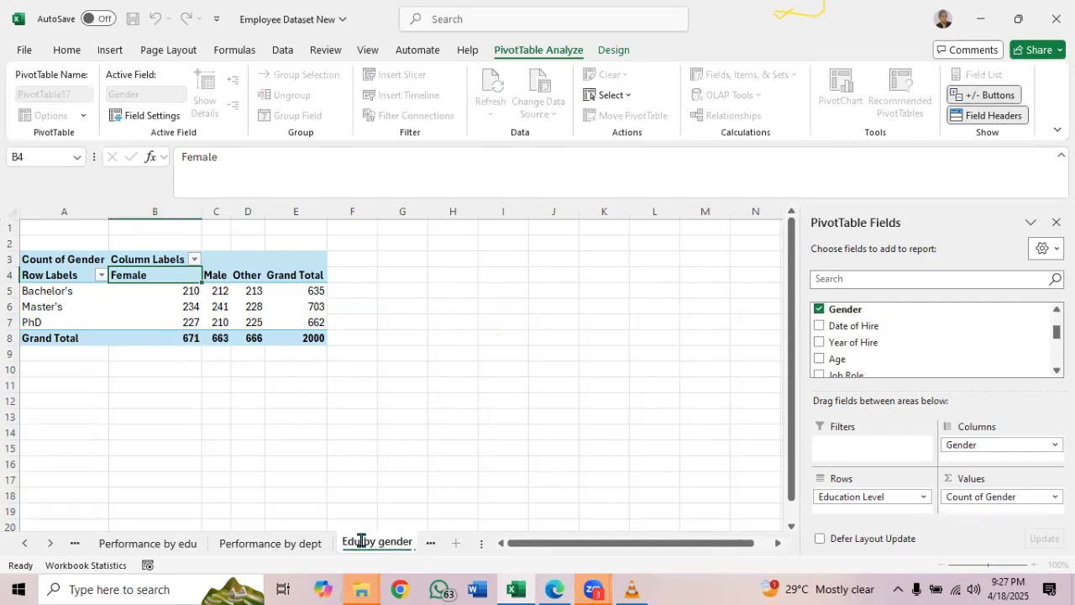
{"action": "key", "text": "Return"}
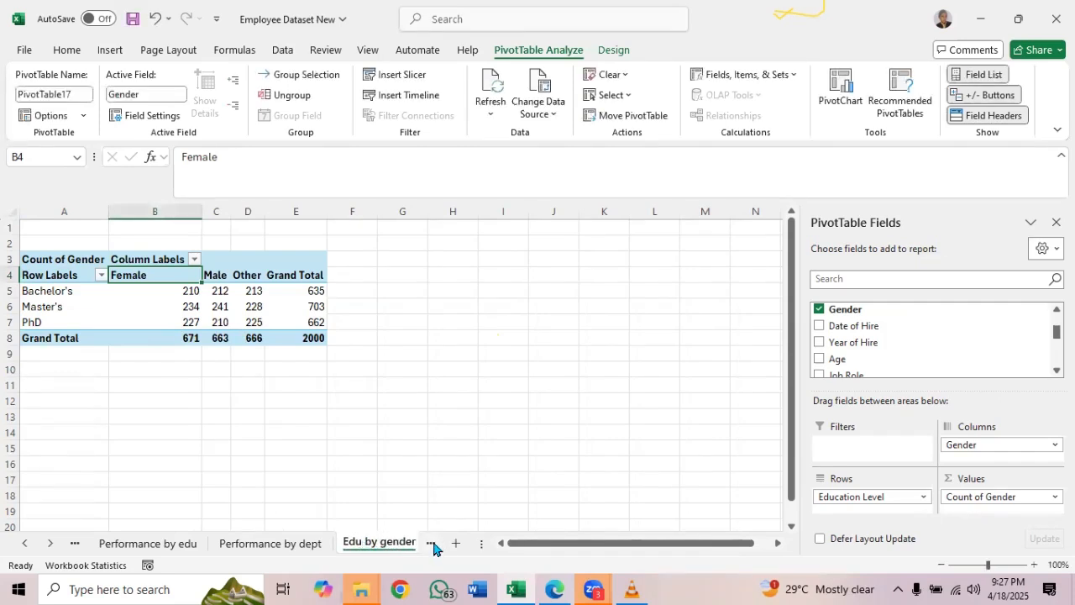
Return to Sheet1, recheck the analysis list PDF, and create another blank PivotTable on a new worksheet from the Employee_Dataset table
{"action": "left_click", "coordinate": [431, 544]}
{"action": "left_click", "coordinate": [332, 544]}
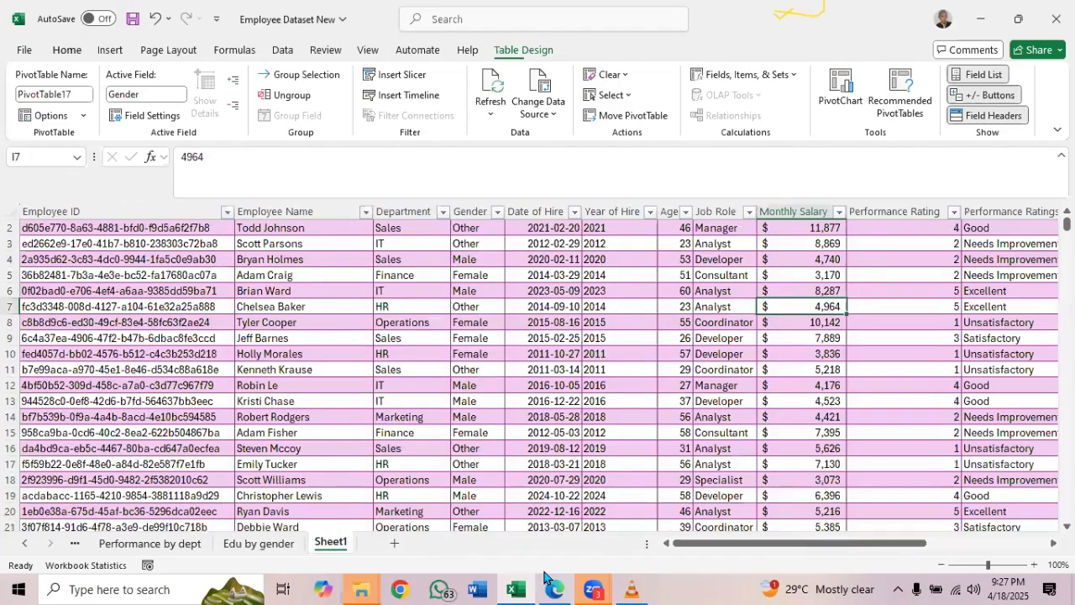
{"action": "left_click", "coordinate": [557, 588]}
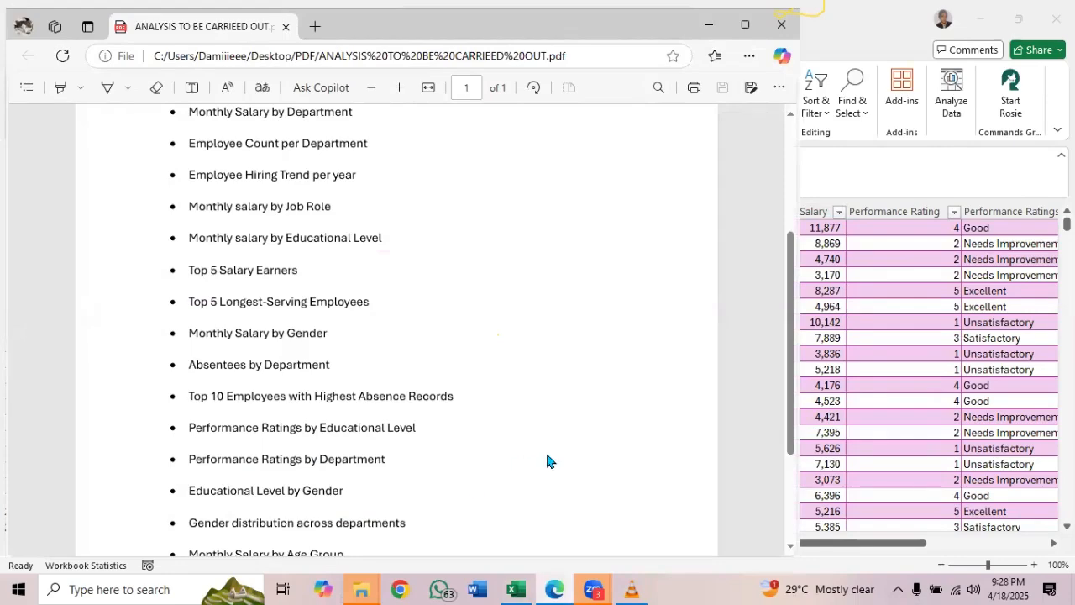
{"action": "left_click", "coordinate": [559, 588]}
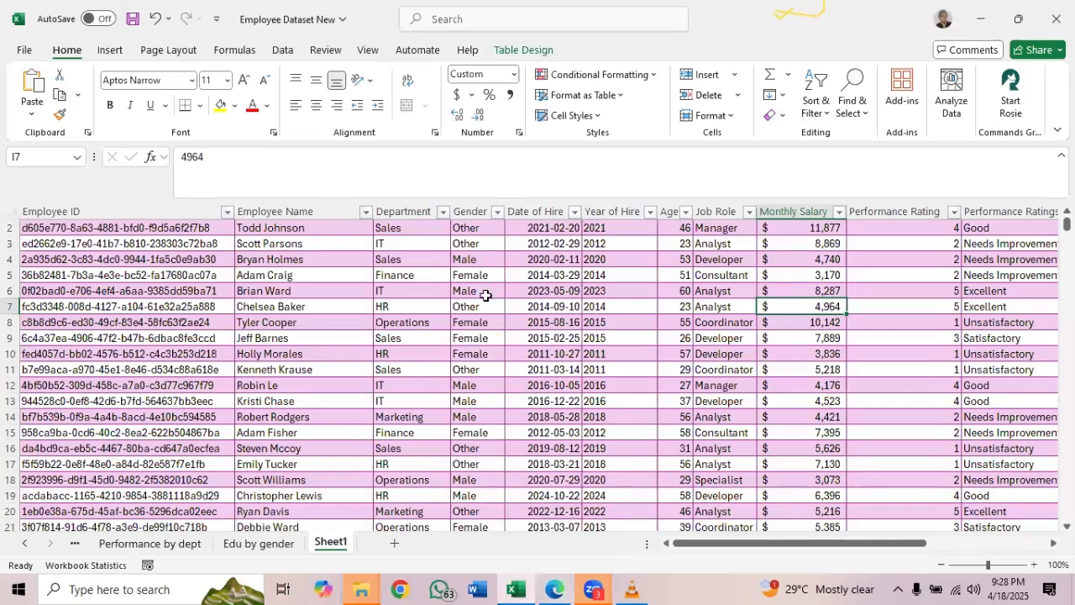
{"action": "left_click", "coordinate": [521, 51]}
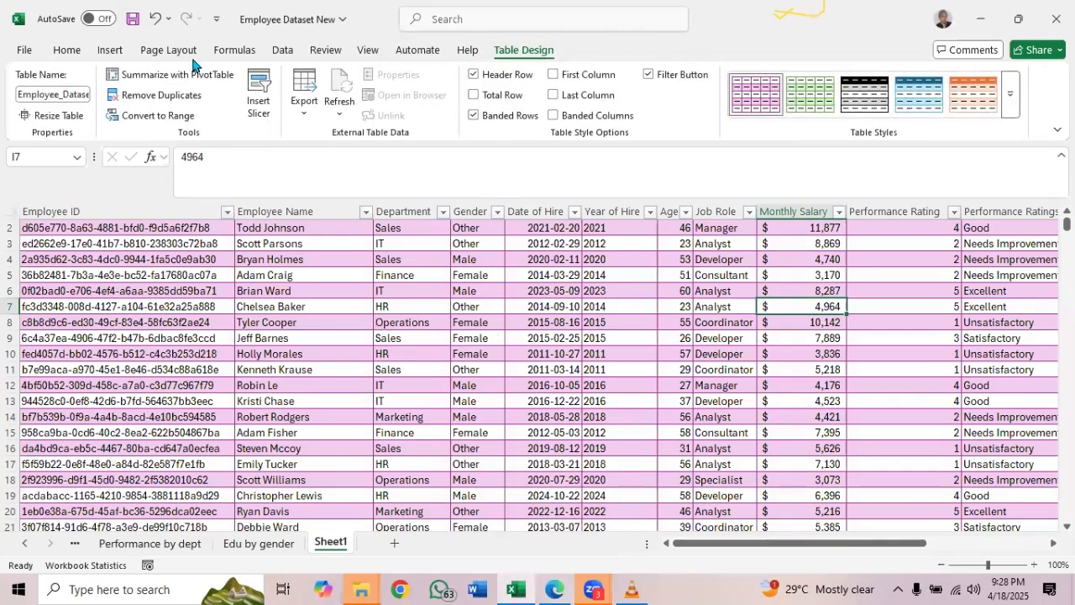
{"action": "left_click", "coordinate": [193, 76]}
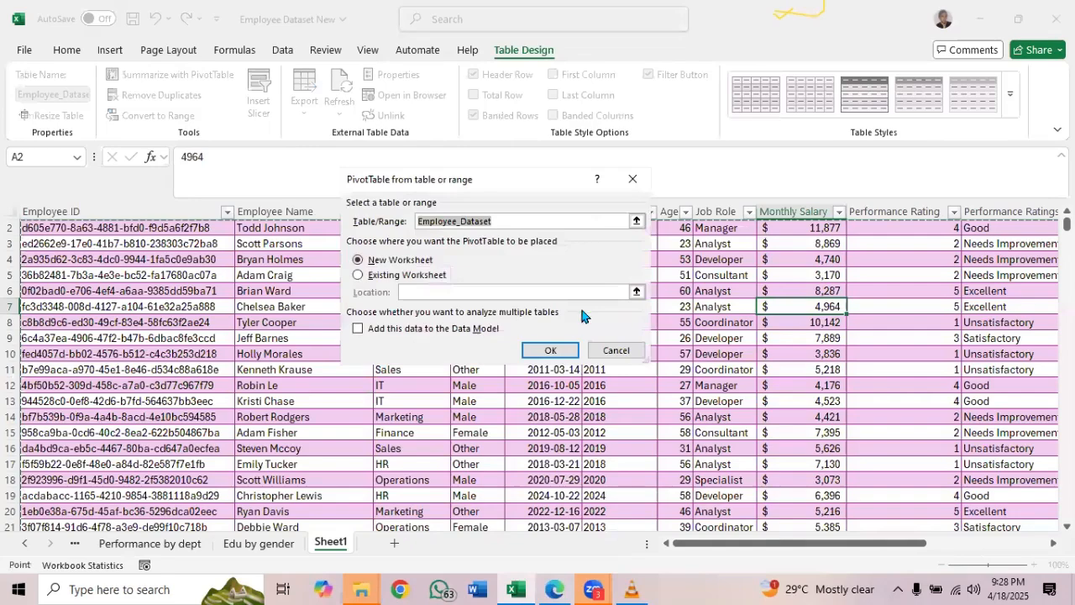
{"action": "left_click", "coordinate": [554, 350]}
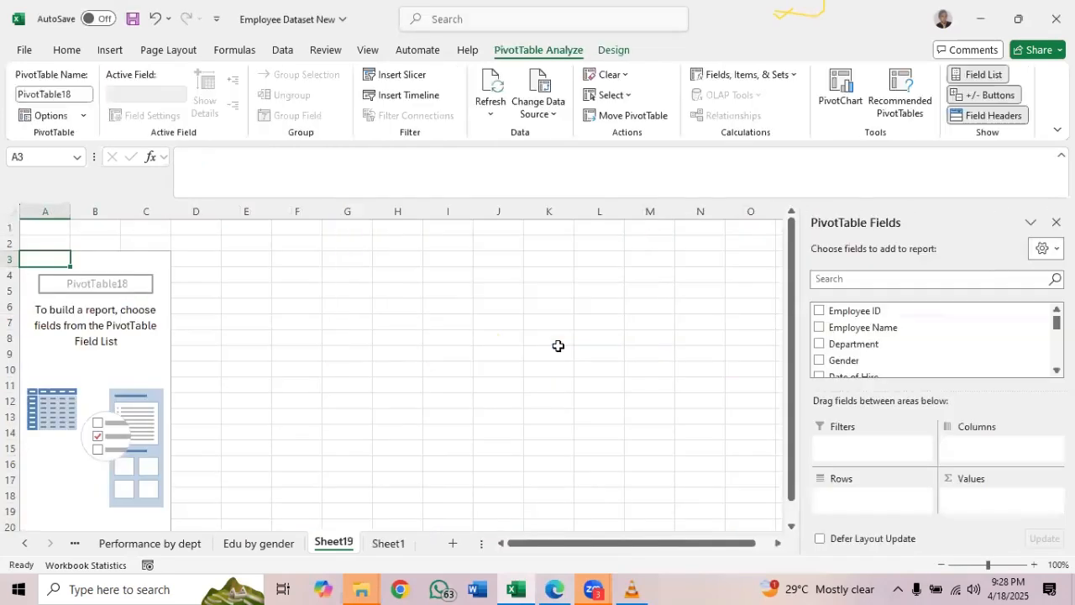
Build the PivotTable on Sheet19 with Department as rows, Gender as columns and the count of Gender as values
{"action": "left_click", "coordinate": [819, 345]}
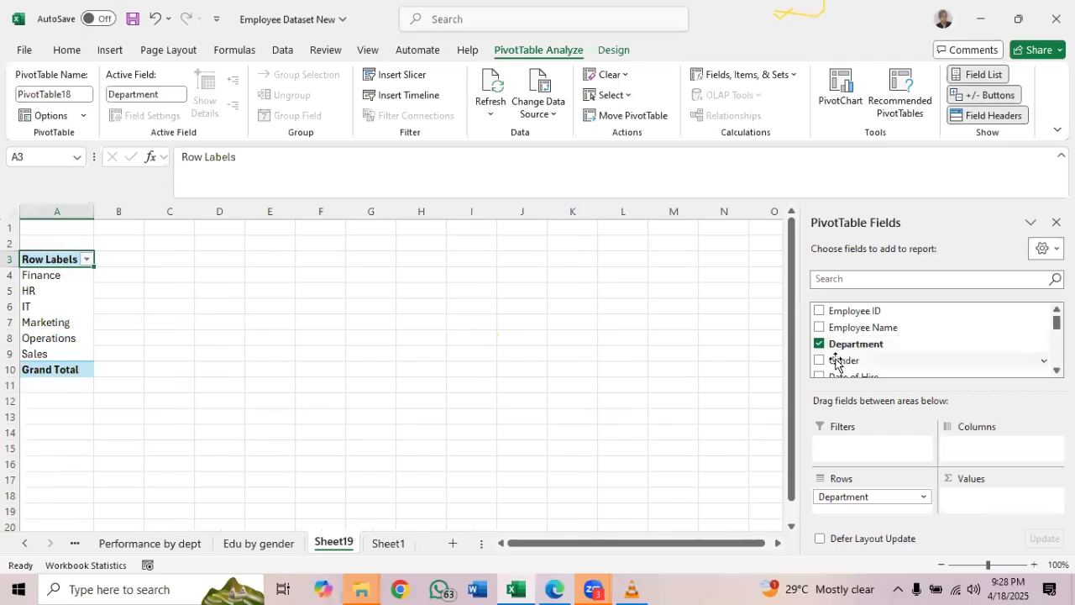
{"action": "left_click_drag", "start_coordinate": [836, 362], "coordinate": [988, 446]}
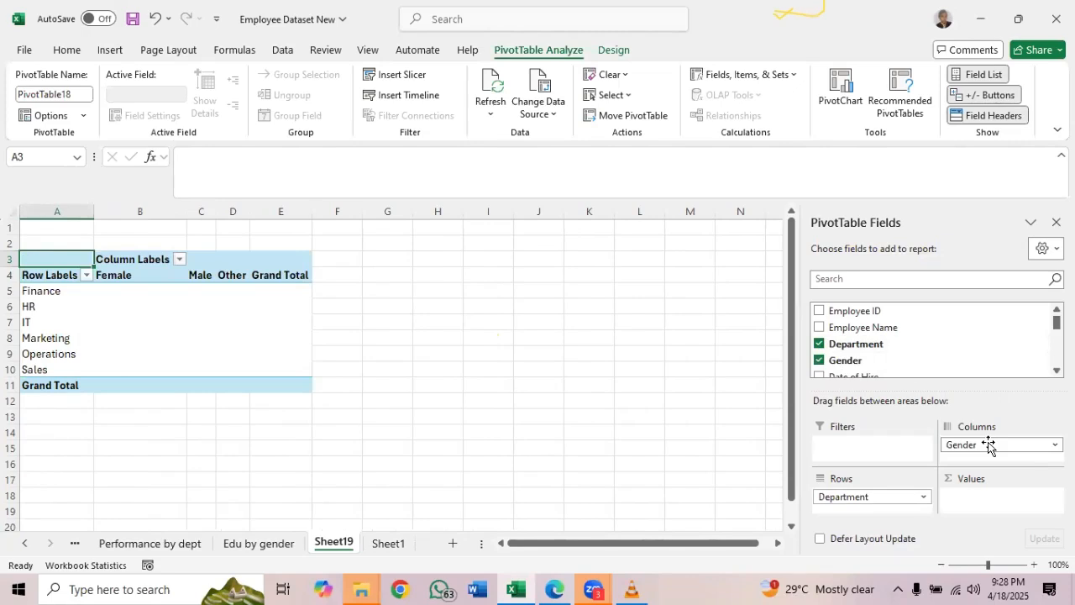
{"action": "left_click_drag", "start_coordinate": [862, 365], "coordinate": [984, 502]}
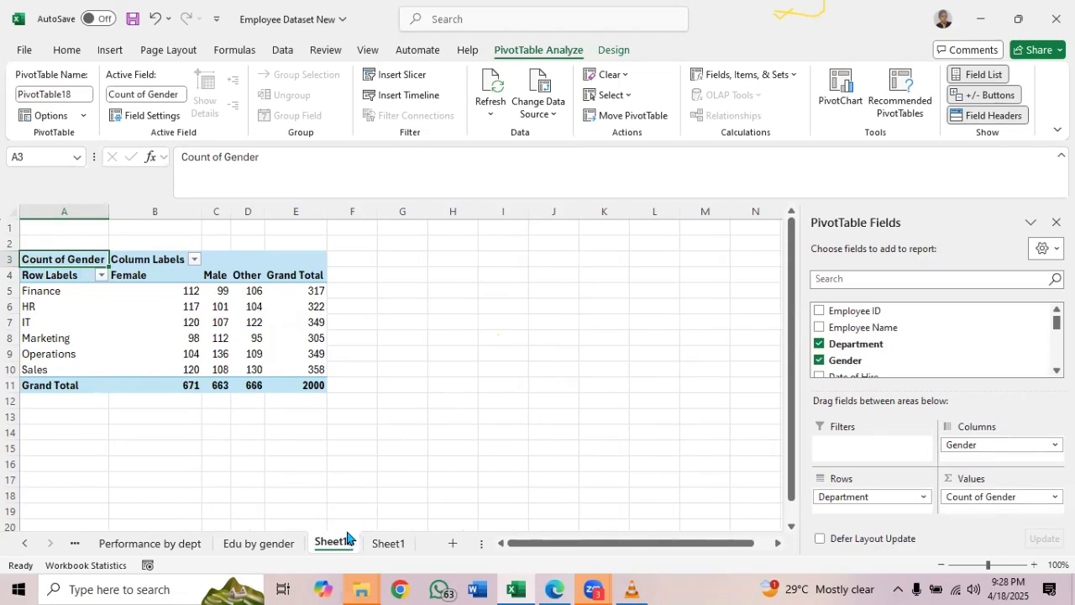
{"action": "type", "text": "De"}
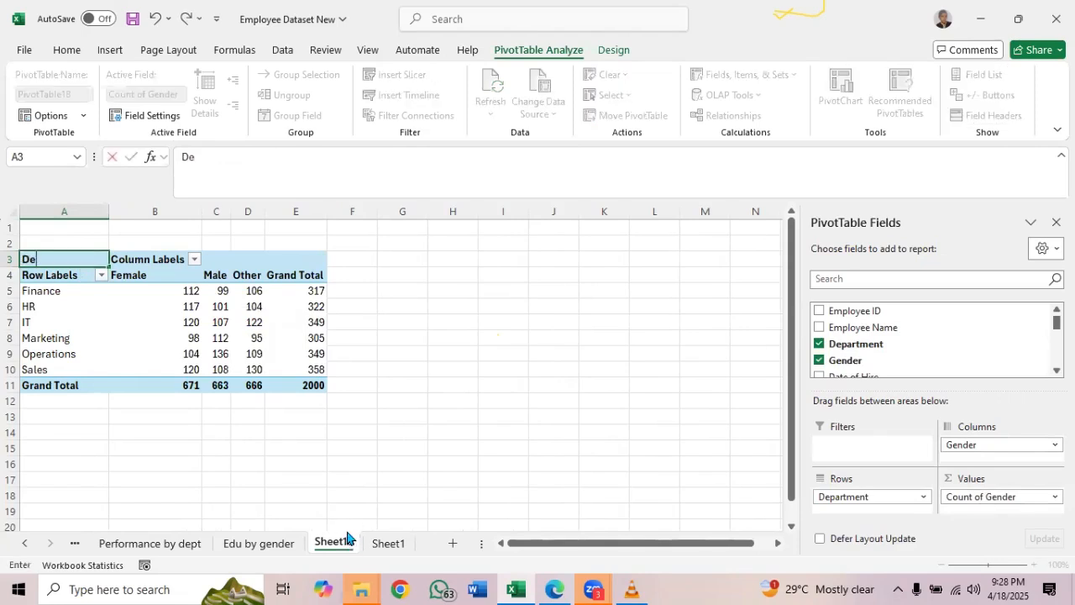
{"action": "type", "text": "pt by gender"}
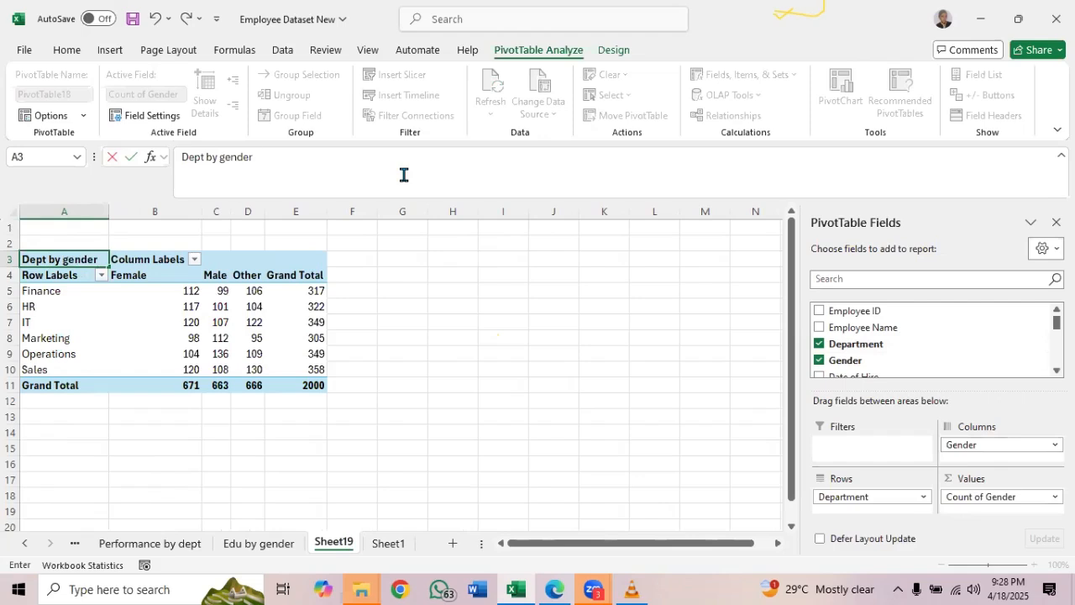
{"action": "key", "text": "BackSpace"}
{"action": "key", "text": "BackSpace"}
{"action": "key", "text": "BackSpace"}
{"action": "key", "text": "BackSpace"}
{"action": "key", "text": "BackSpace"}
{"action": "key", "text": "BackSpace"}
{"action": "key", "text": "BackSpace"}
{"action": "key", "text": "BackSpace"}
{"action": "key", "text": "BackSpace"}
{"action": "key", "text": "BackSpace"}
{"action": "key", "text": "BackSpace"}
{"action": "key", "text": "BackSpace"}
{"action": "key", "text": "BackSpace"}
{"action": "key", "text": "BackSpace"}
{"action": "key", "text": "Return"}
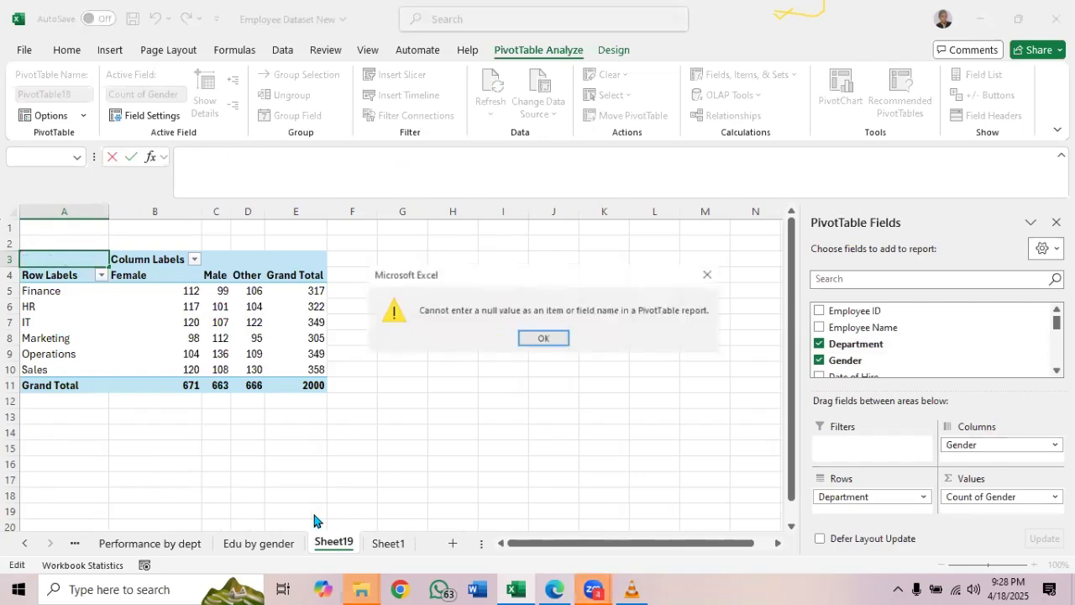
{"action": "left_click", "coordinate": [554, 340]}
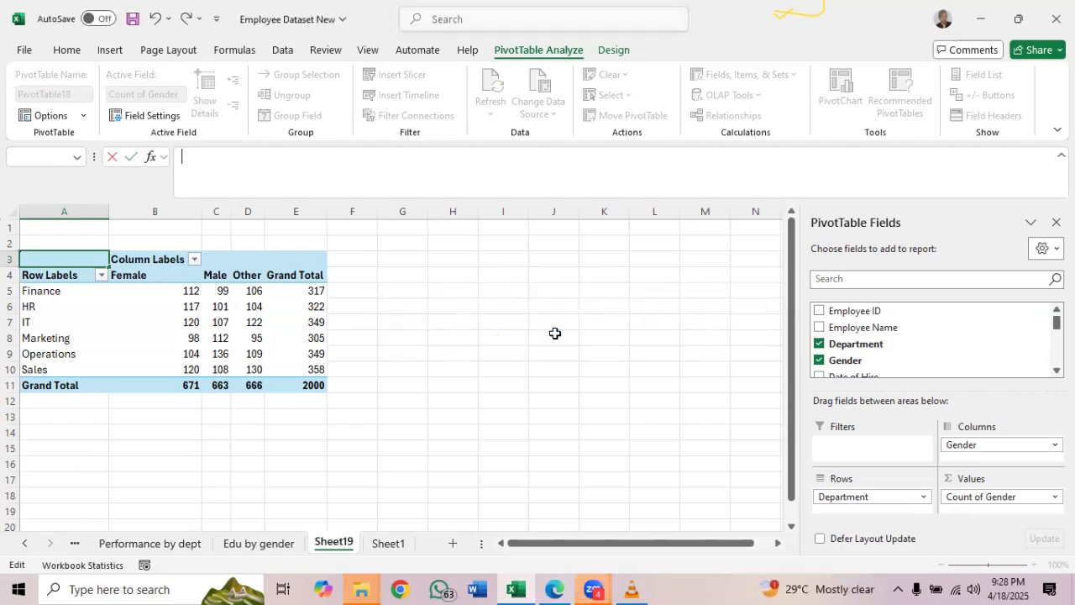
Rename Sheet19 as "Dept by gender"
{"action": "double_click", "coordinate": [343, 543]}
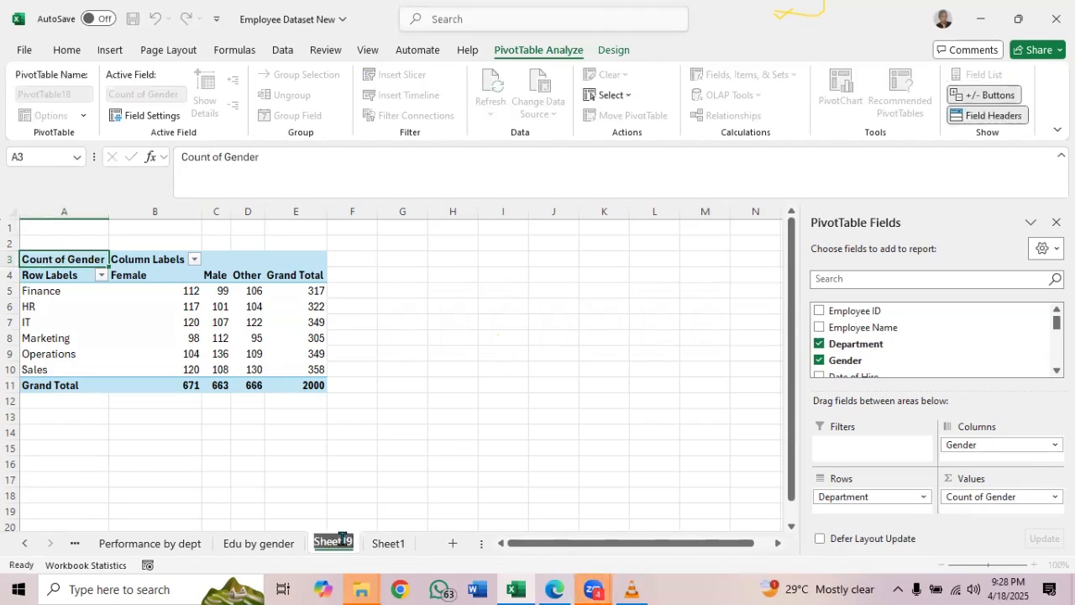
{"action": "type", "text": "Dept by gender"}
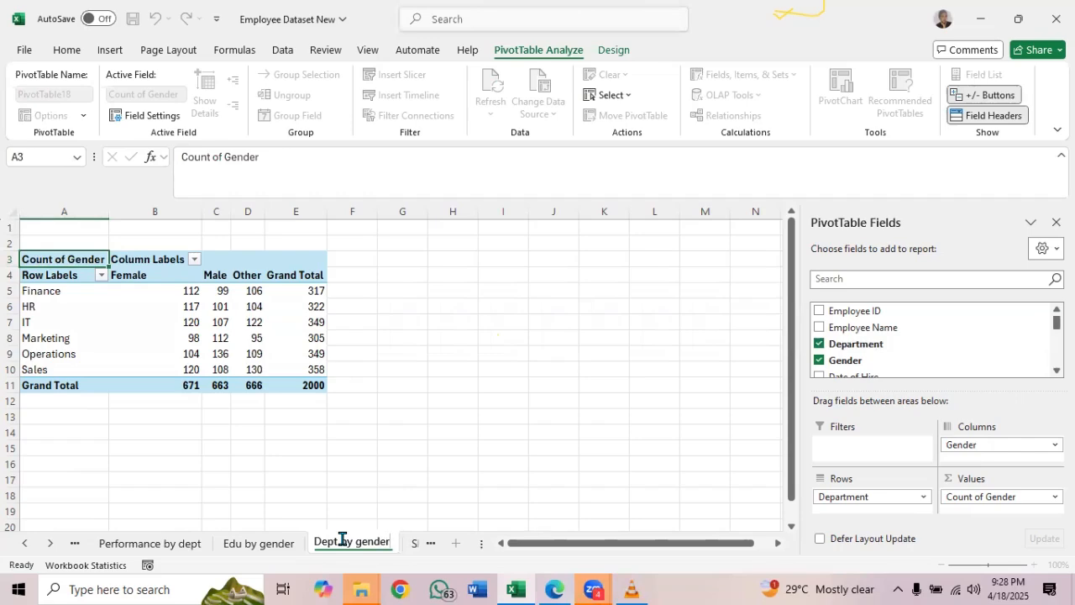
{"action": "key", "text": "Return"}
Return to Sheet1 and create another blank PivotTable on a new worksheet from the Employee_Dataset table
{"action": "left_click", "coordinate": [412, 546]}
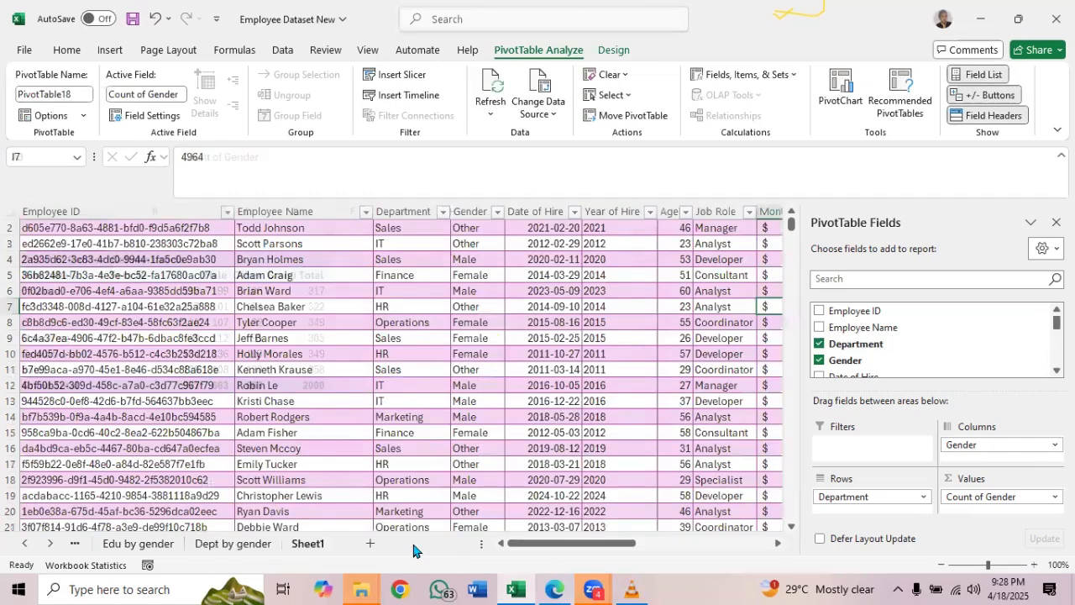
{"action": "left_click", "coordinate": [559, 385]}
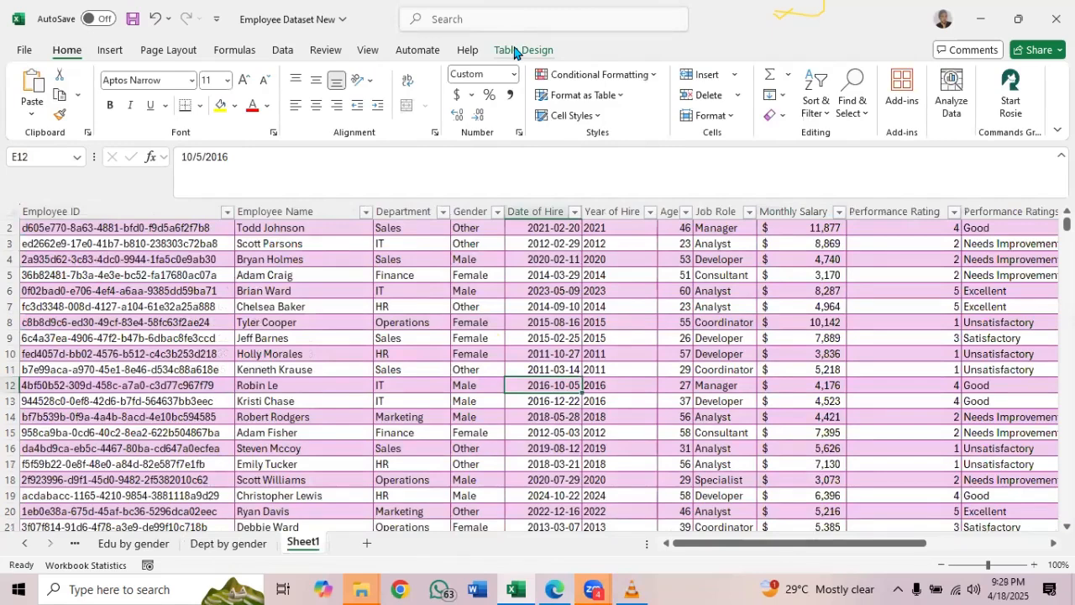
{"action": "left_click", "coordinate": [515, 52]}
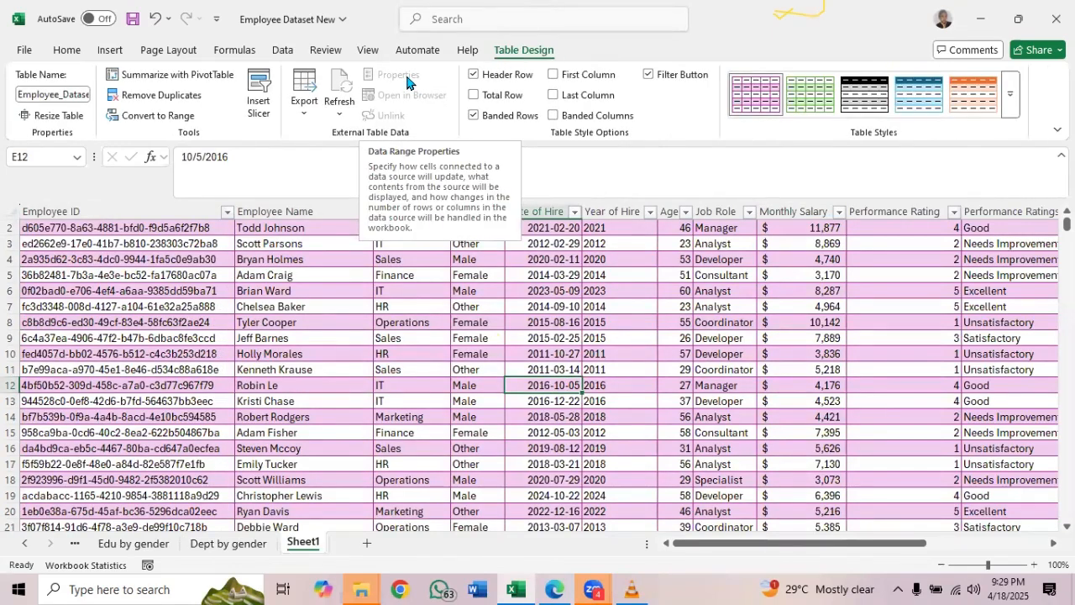
{"action": "left_click", "coordinate": [175, 75]}
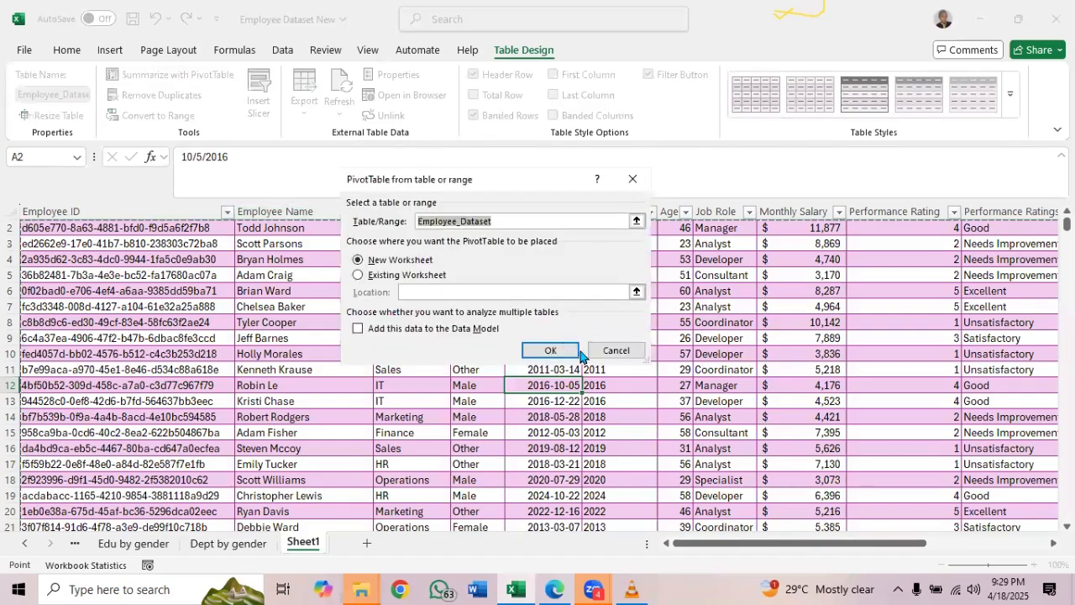
{"action": "left_click", "coordinate": [551, 351]}
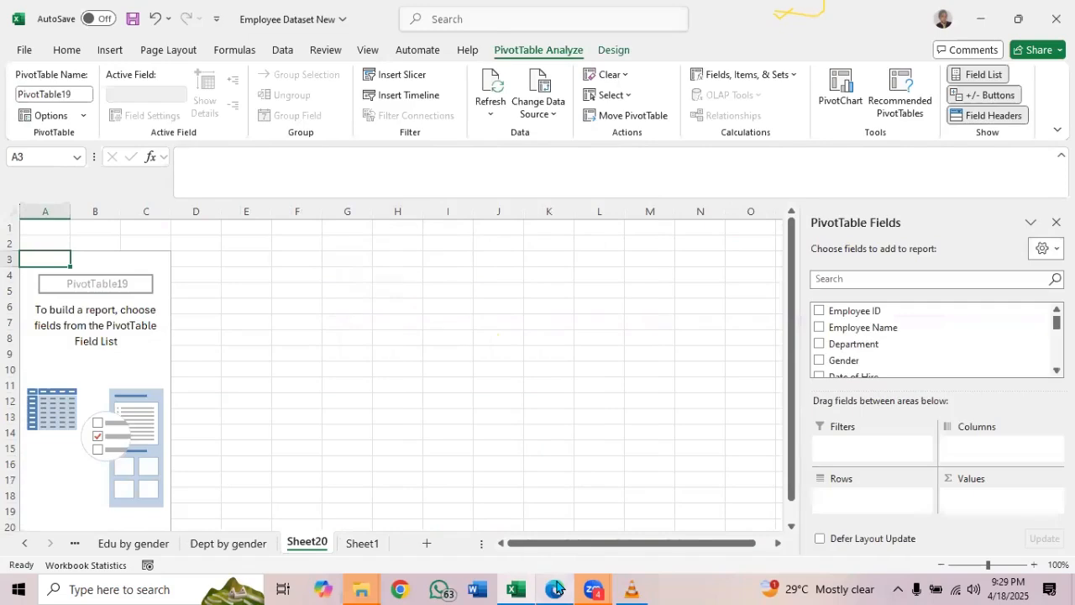
Check the end of the analysis list PDF, and build the Sheet20 PivotTable with Age as rows and the sum of Monthly Salary as values
{"action": "left_click", "coordinate": [555, 588]}
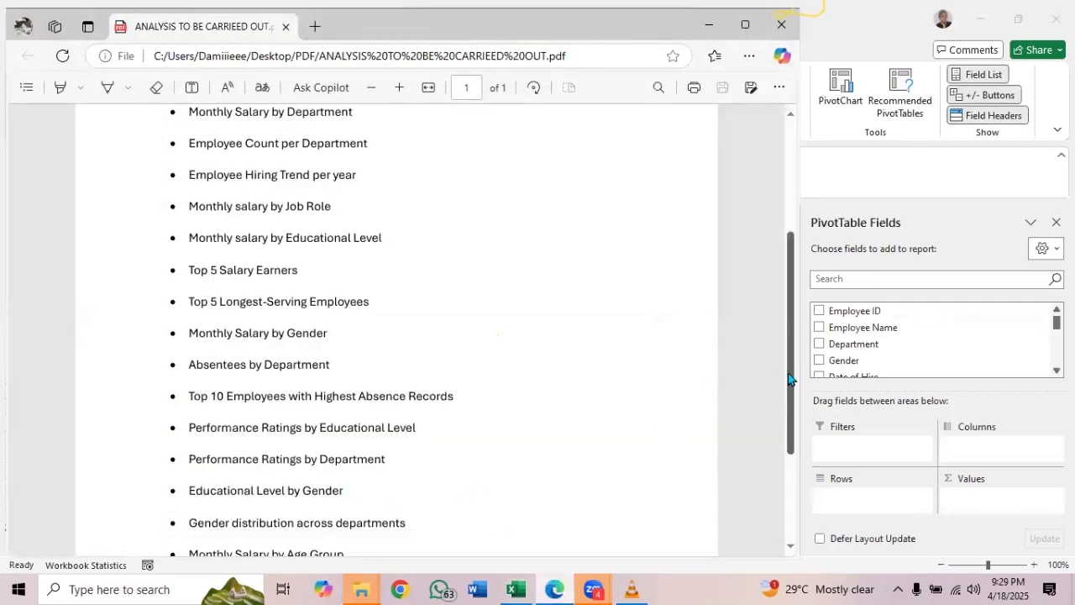
{"action": "left_click_drag", "start_coordinate": [788, 379], "coordinate": [787, 451]}
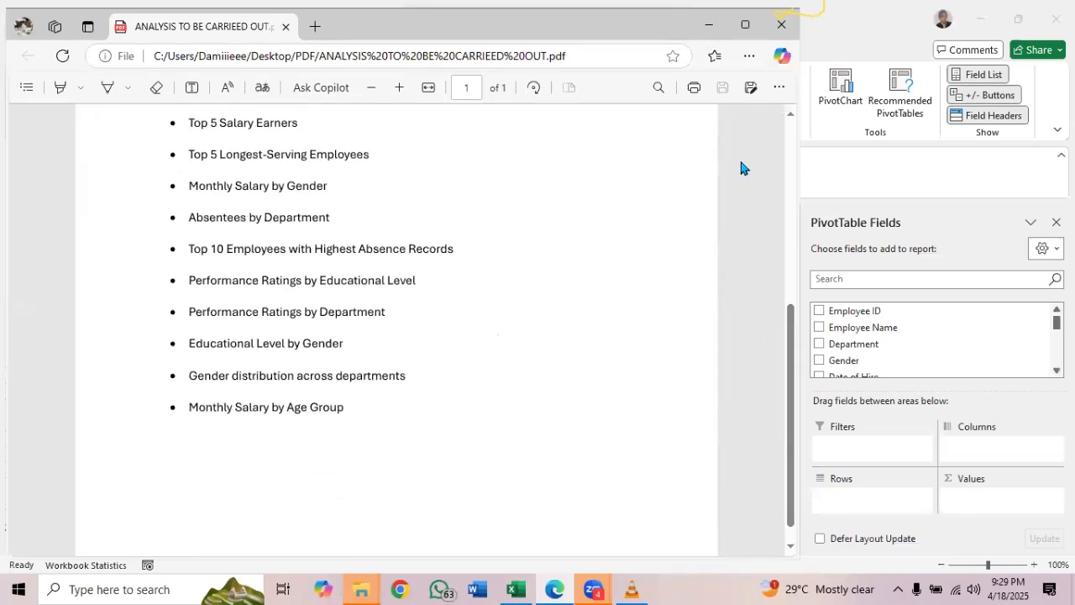
{"action": "left_click", "coordinate": [711, 28]}
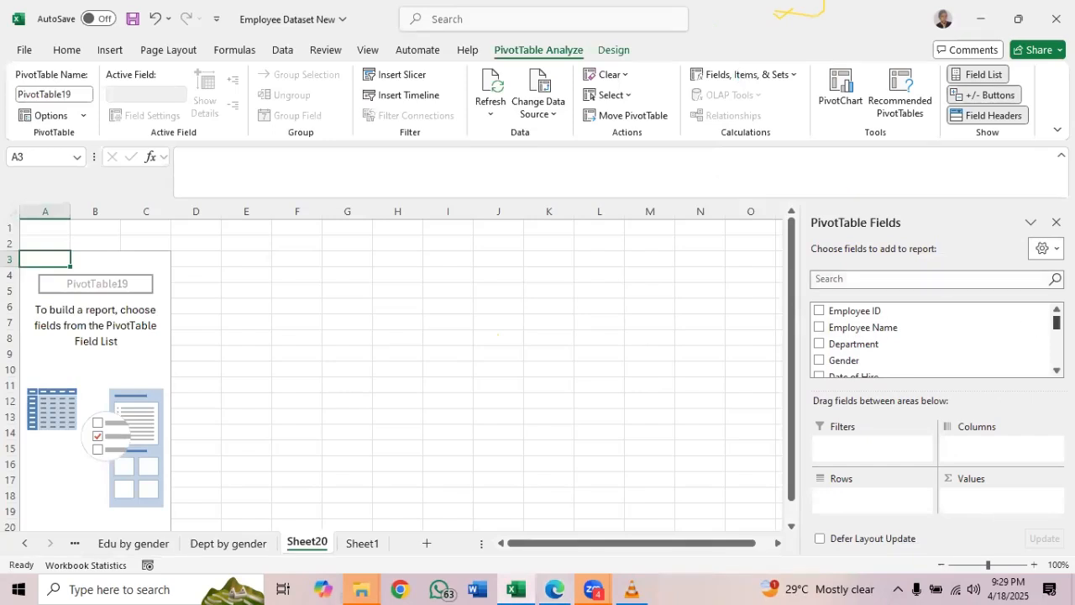
{"action": "scroll", "coordinate": [924, 341], "scroll_direction": "down", "scroll_amount": 2}
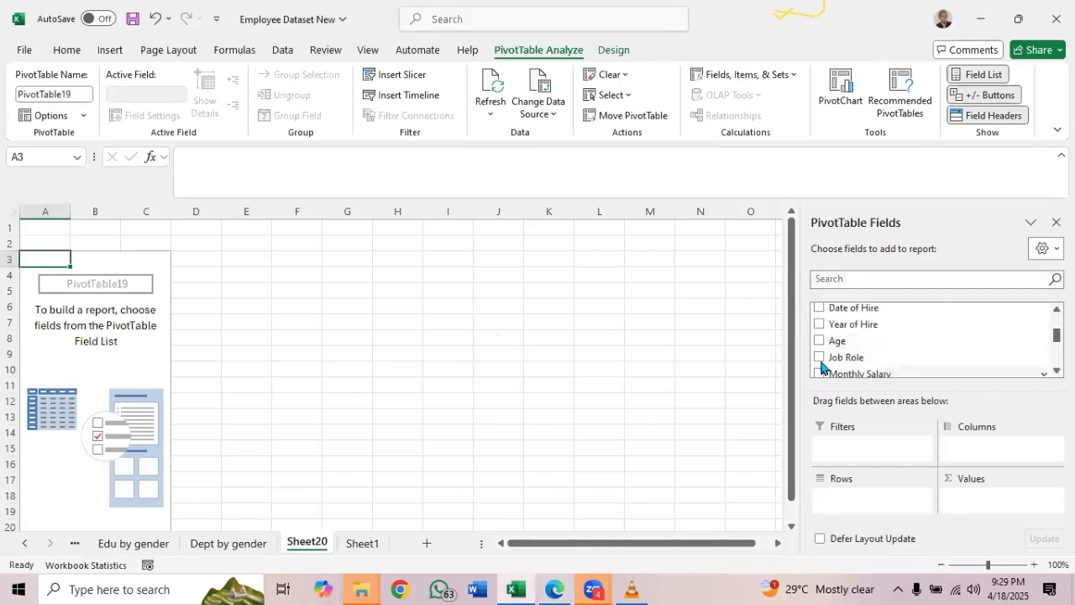
{"action": "left_click", "coordinate": [817, 341]}
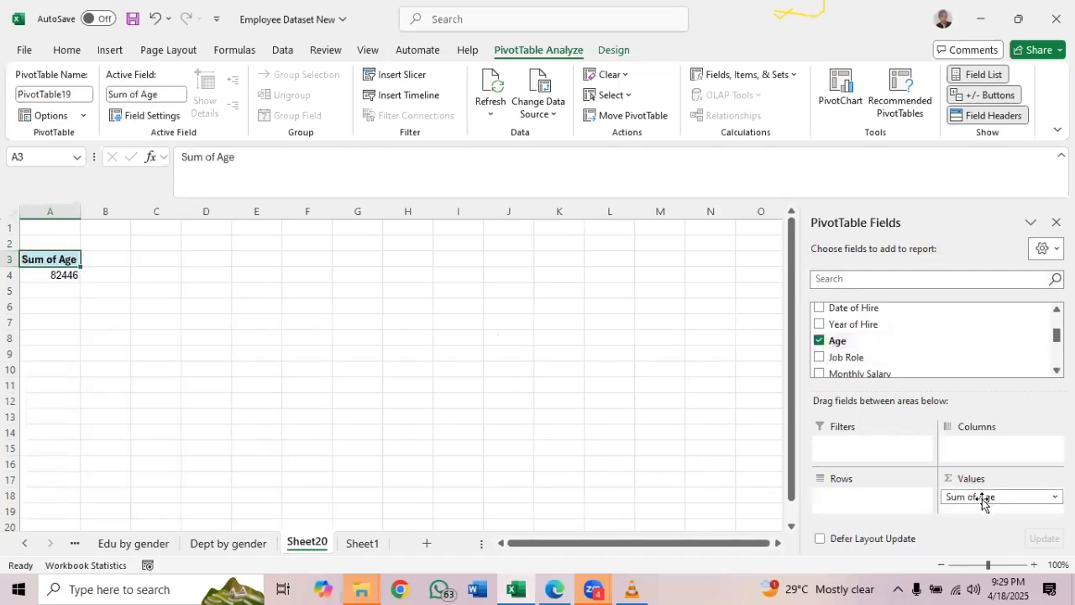
{"action": "left_click_drag", "start_coordinate": [983, 501], "coordinate": [846, 502]}
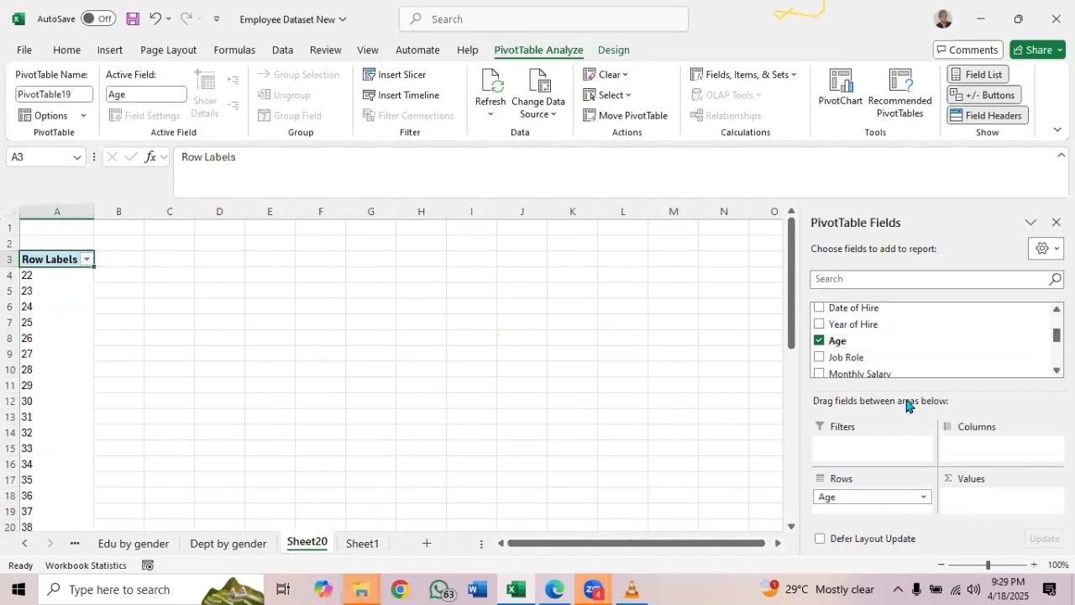
{"action": "left_click_drag", "start_coordinate": [870, 375], "coordinate": [978, 504]}
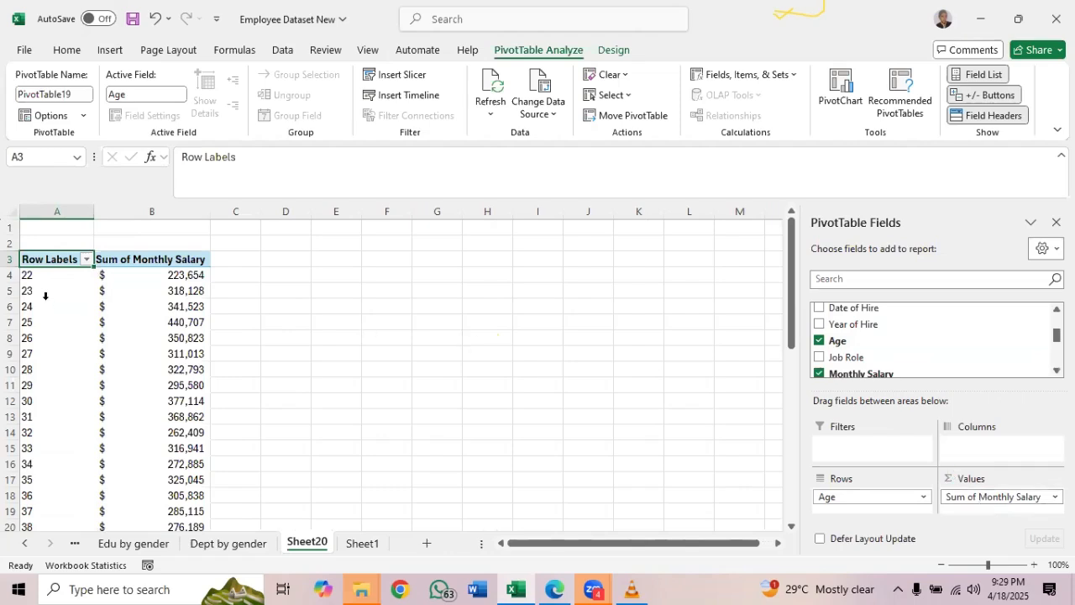
Group the Age row labels from 22 to 60 in intervals of 10
{"action": "left_click", "coordinate": [73, 274]}
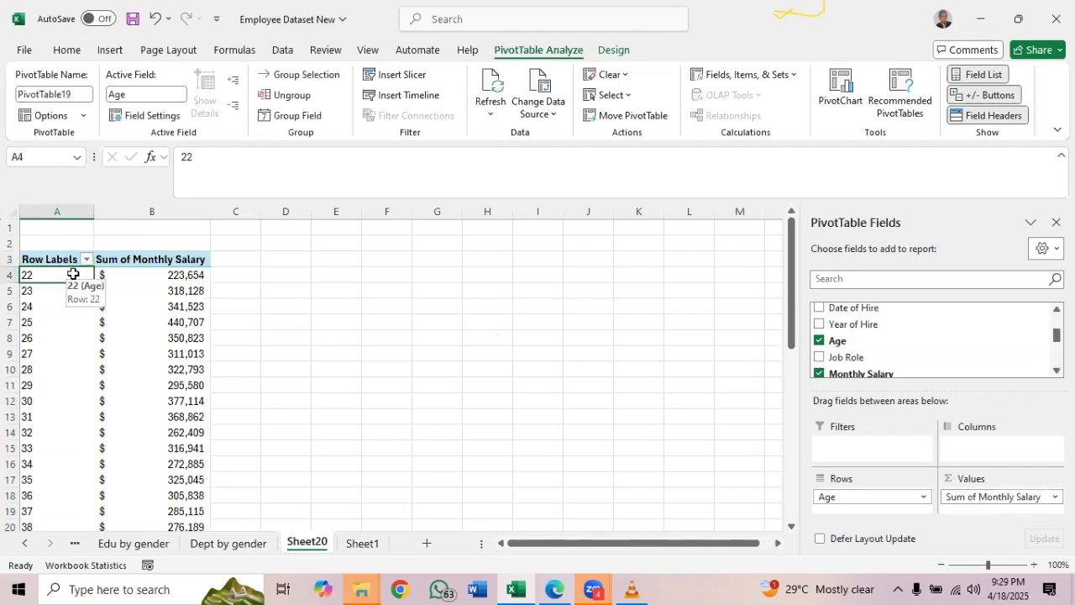
{"action": "right_click", "coordinate": [73, 277]}
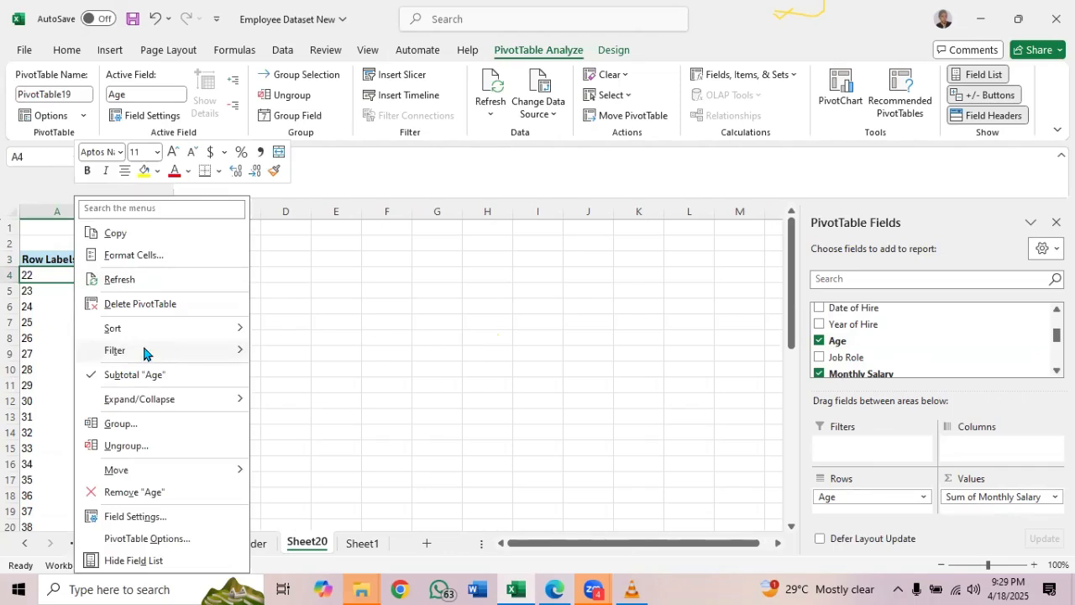
{"action": "left_click", "coordinate": [195, 424]}
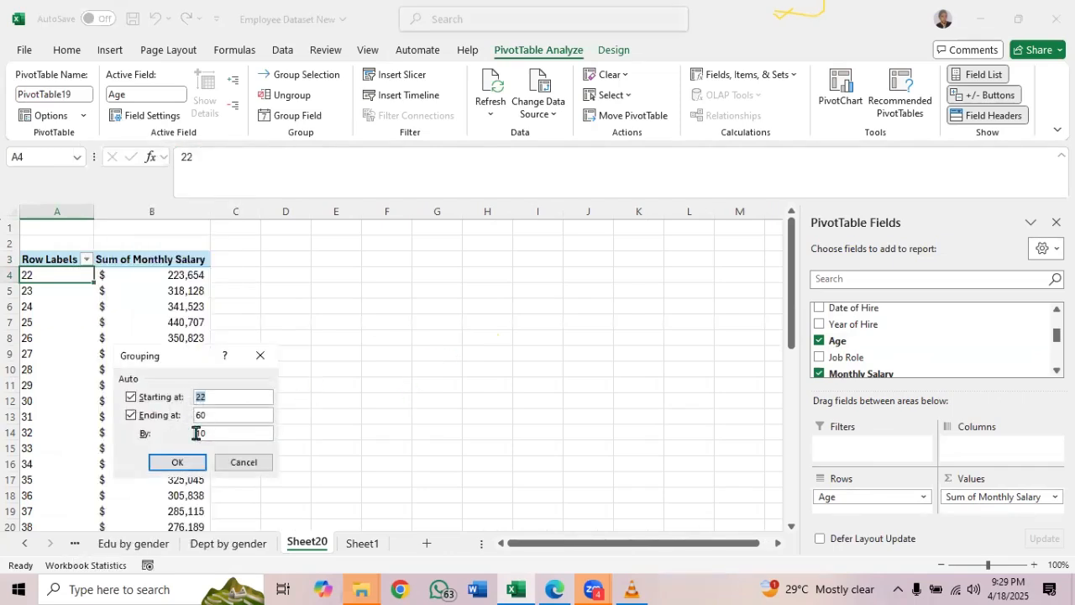
{"action": "left_click", "coordinate": [175, 462]}
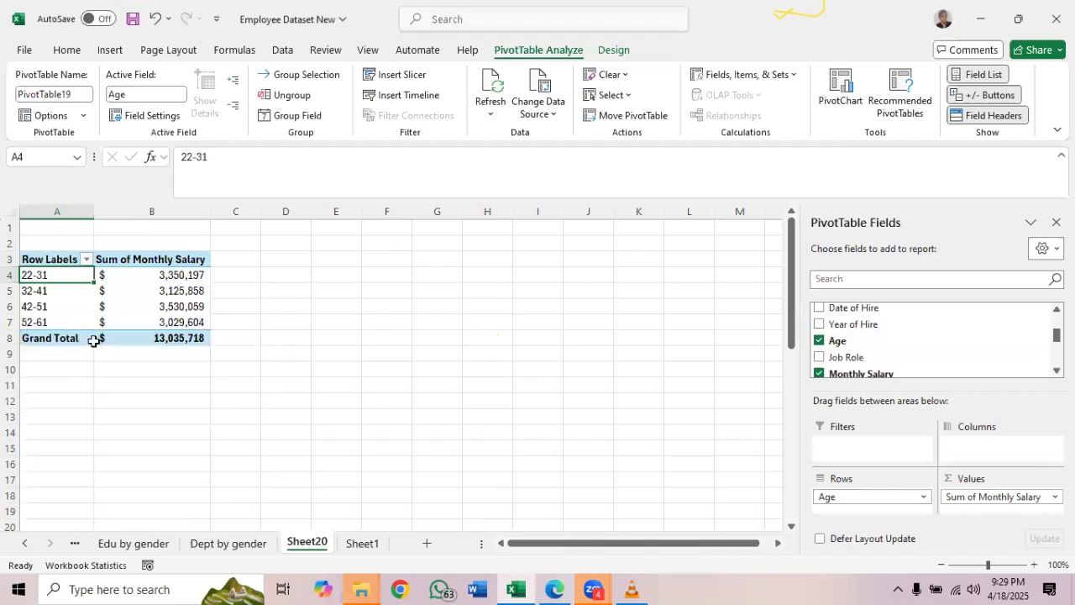
Rename Sheet20 as "Mthly salary by age group"
{"action": "double_click", "coordinate": [316, 544]}
{"action": "key", "text": "BackSpace"}
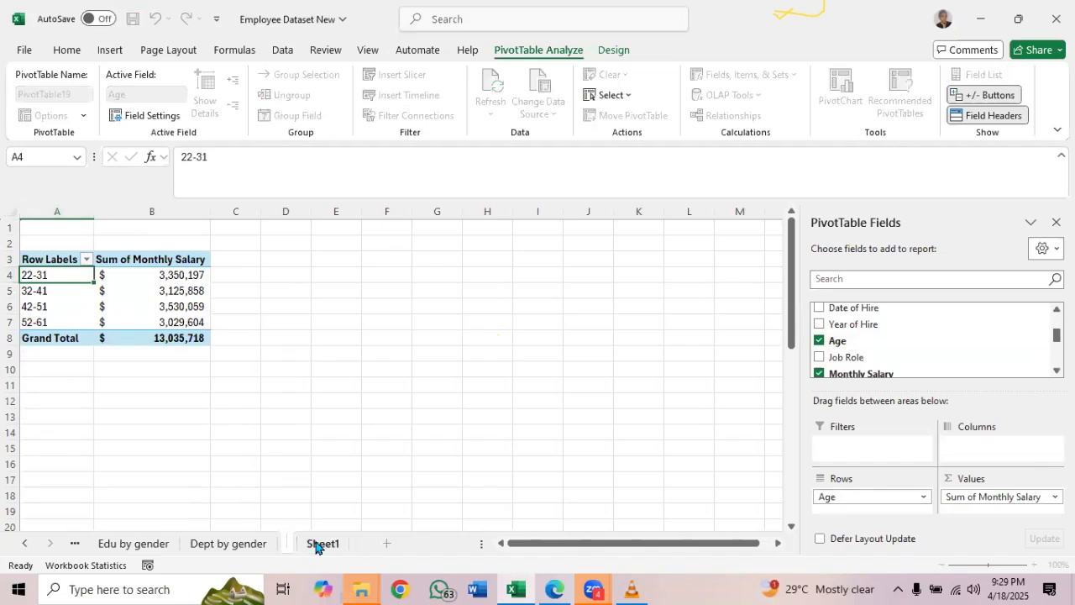
{"action": "type", "text": "Mthly"}
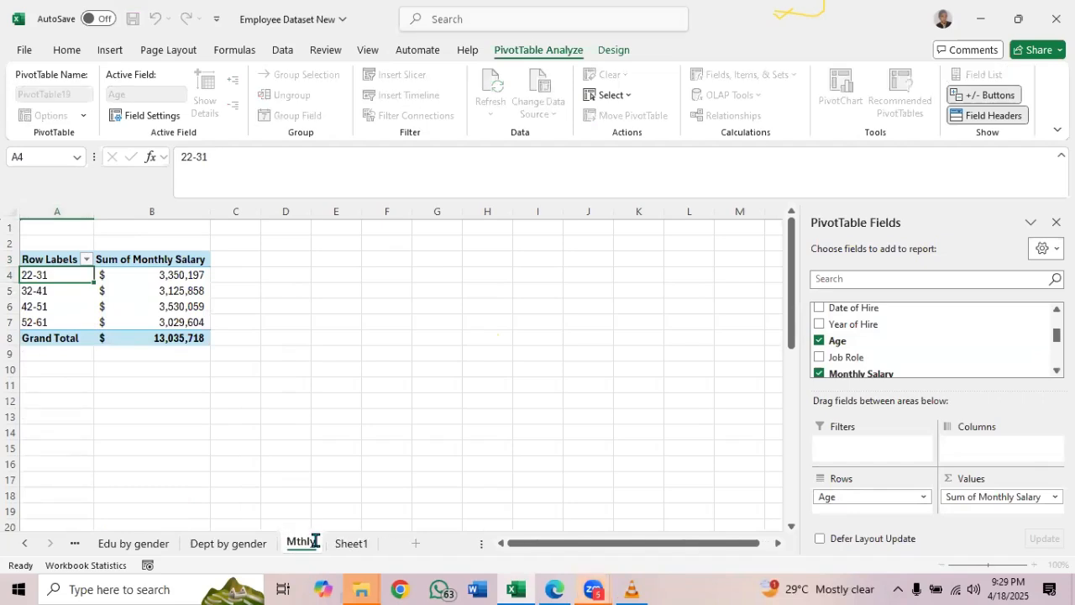
{"action": "type", "text": " Salary by "}
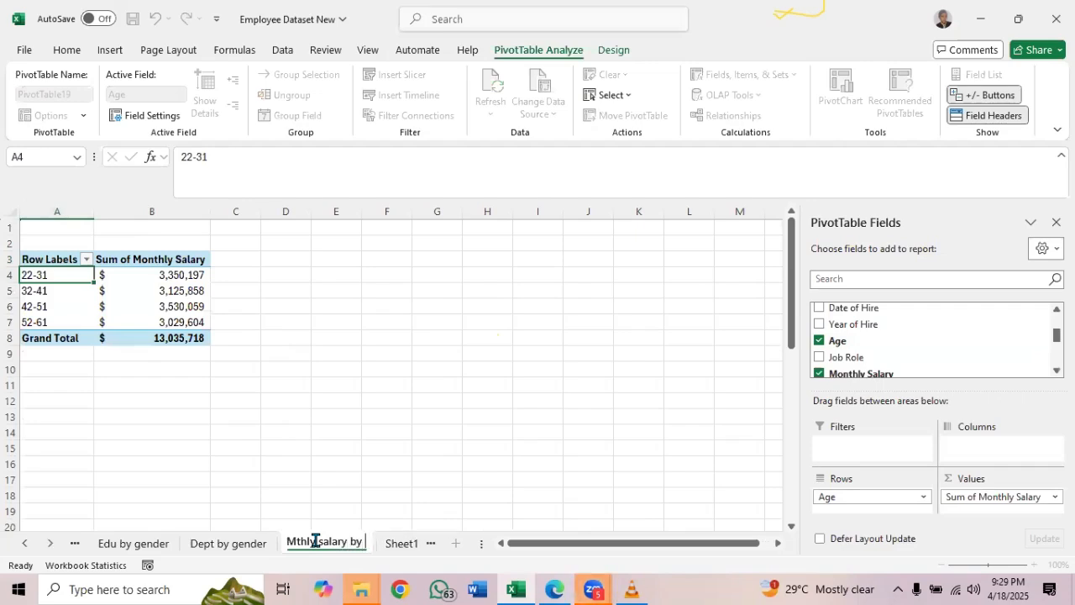
{"action": "type", "text": "age group"}
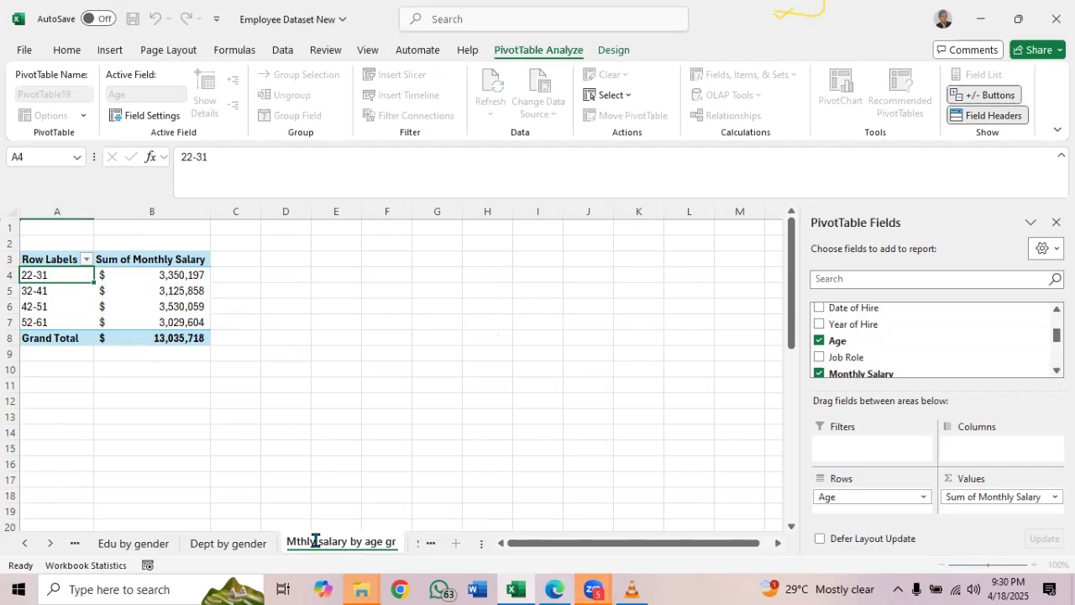
{"action": "key", "text": "Return"}
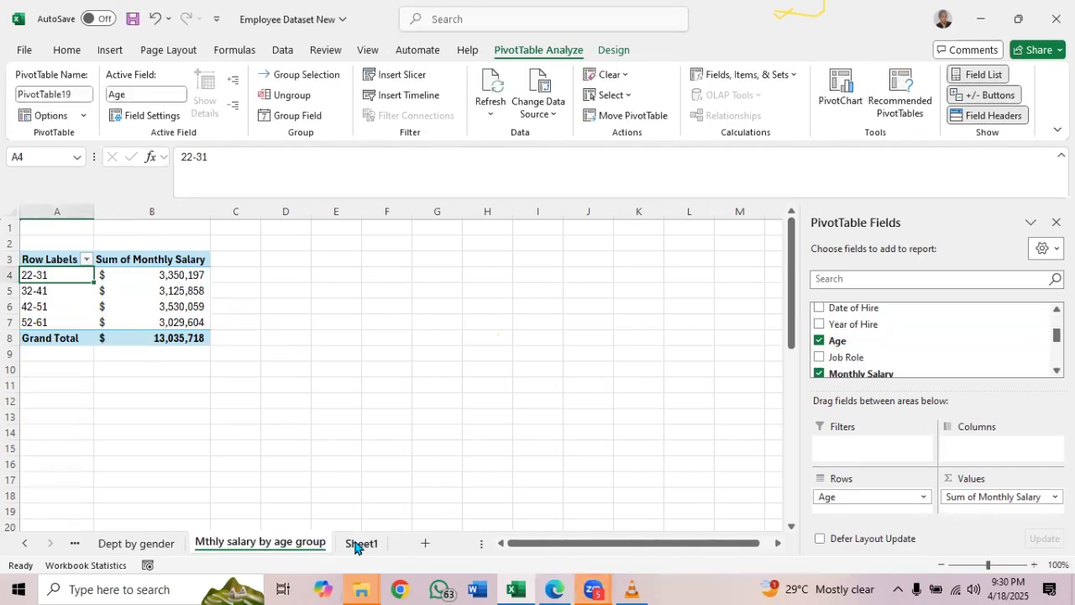
Return to Sheet1, review the analysis list PDF back up to its beginning, and go back to the workbook
{"action": "left_click", "coordinate": [354, 547]}
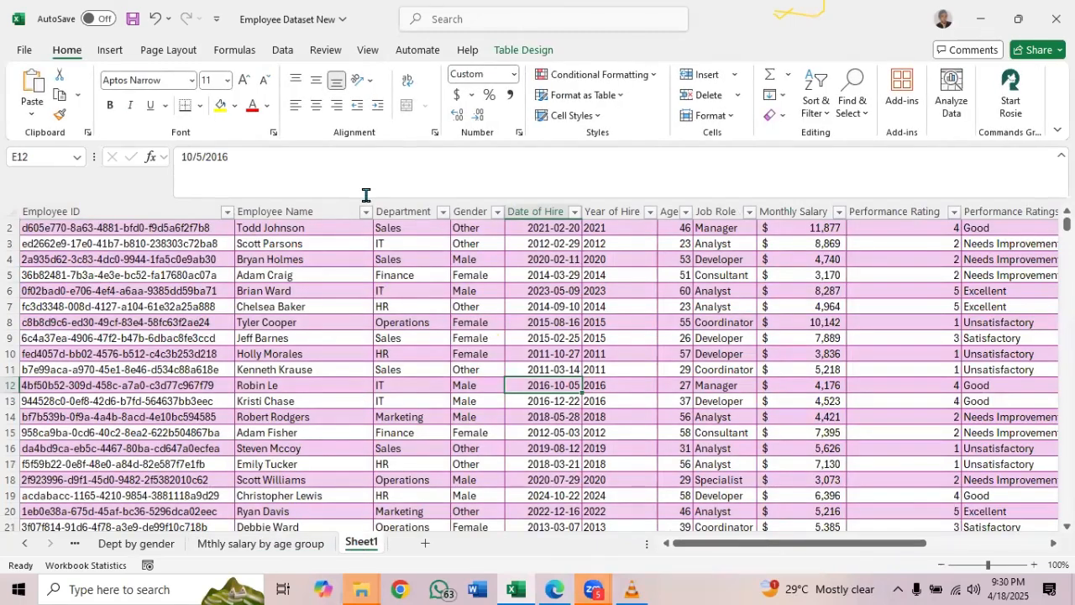
{"action": "left_click", "coordinate": [558, 589]}
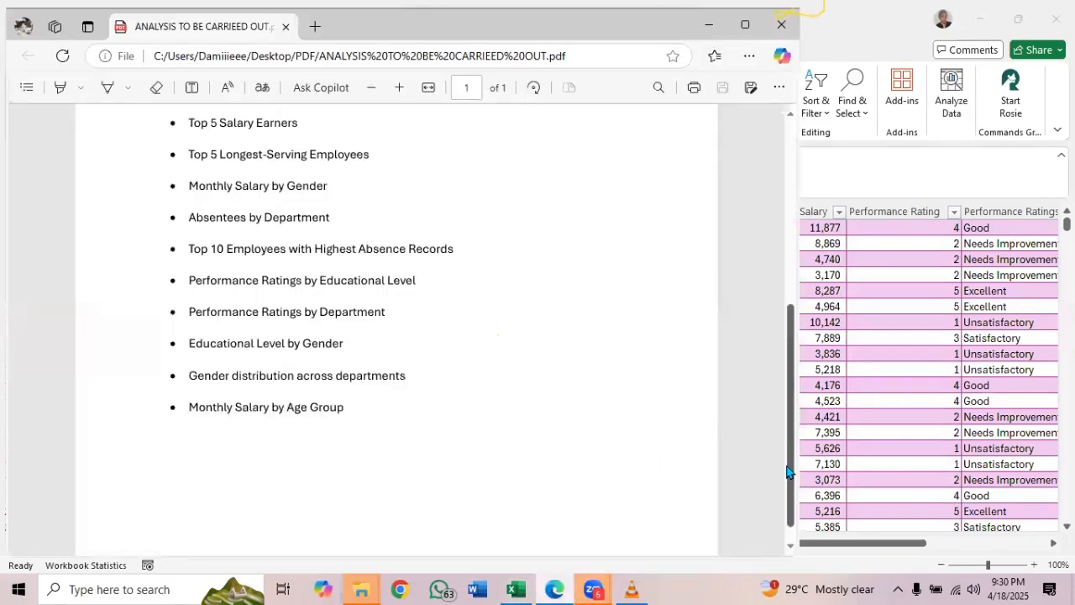
{"action": "scroll", "coordinate": [794, 277], "scroll_direction": "up", "scroll_amount": 2}
{"action": "scroll", "coordinate": [793, 277], "scroll_direction": "up", "scroll_amount": 5}
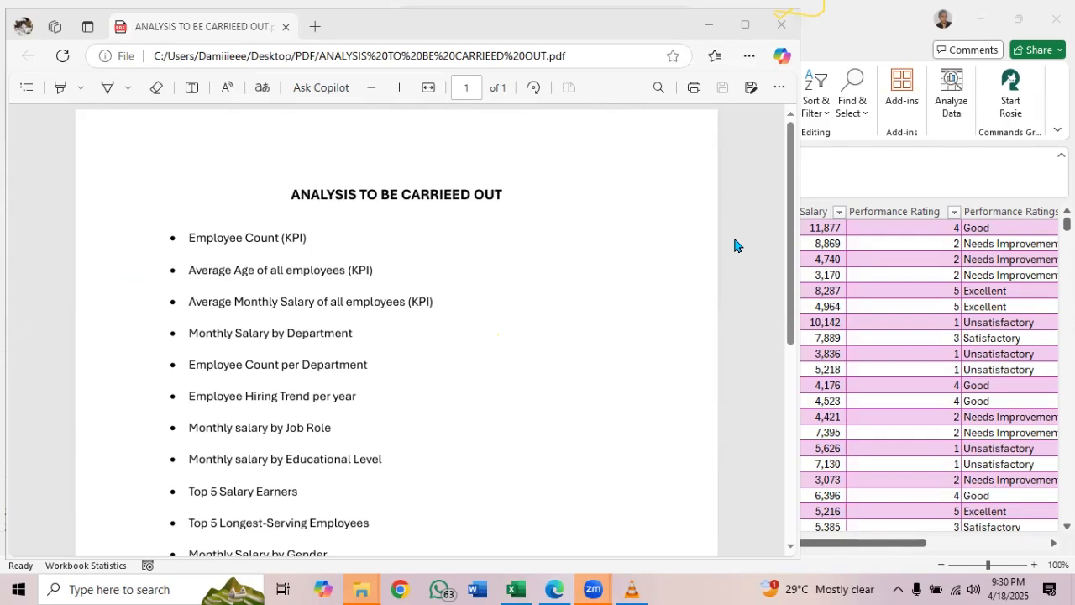
{"action": "left_click", "coordinate": [709, 30]}
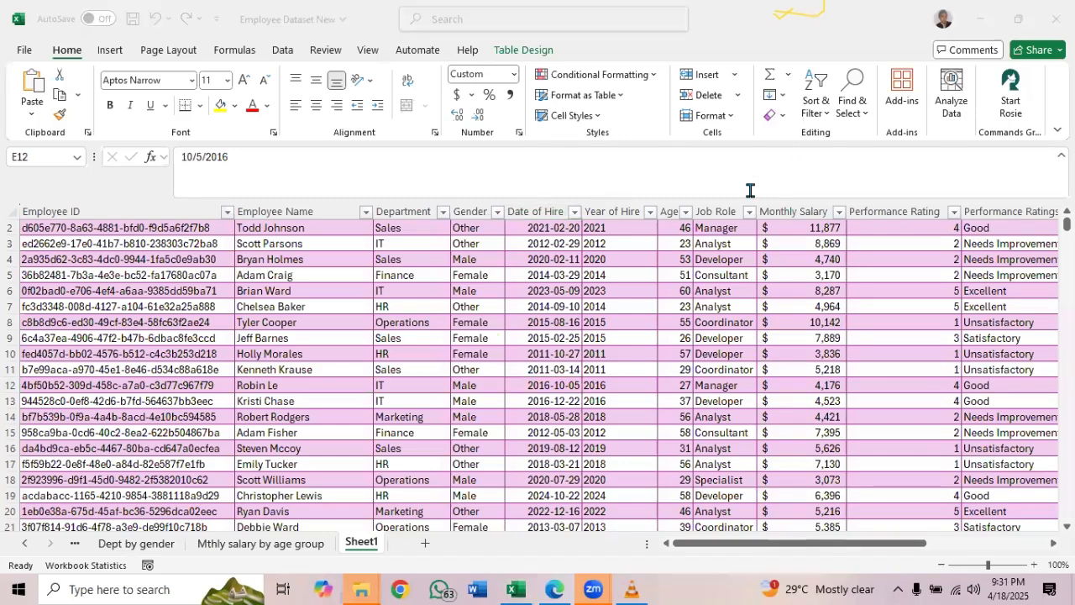
{"action": "left_click", "coordinate": [498, 357]}
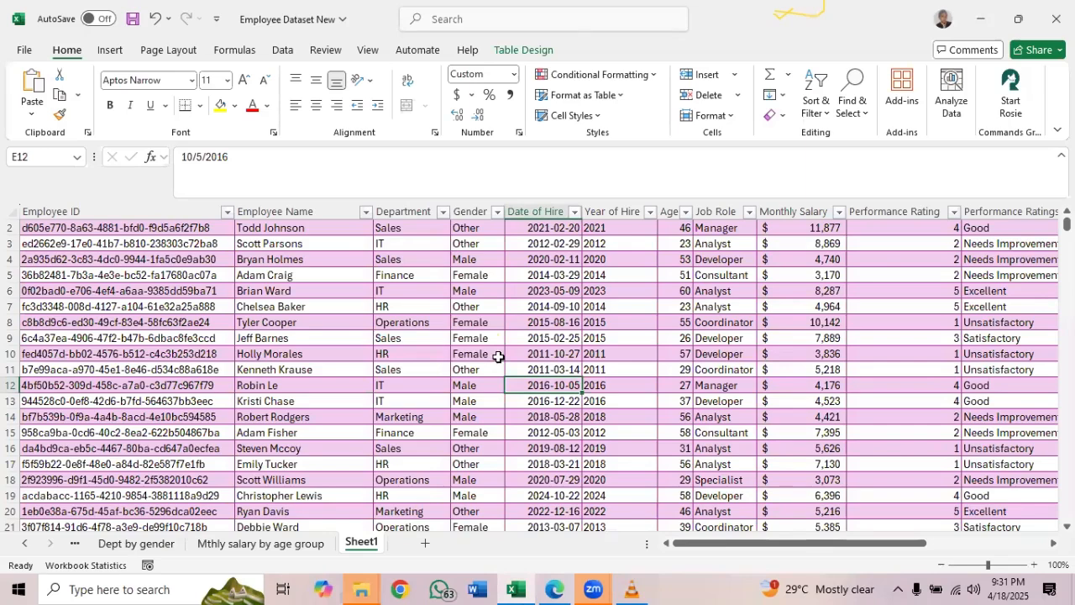
Look back through the PivotTable sheets from Sheet1 to the first one, Count Of employees
{"action": "left_click", "coordinate": [74, 546]}
{"action": "left_click", "coordinate": [74, 546]}
{"action": "left_click", "coordinate": [74, 546]}
{"action": "left_click", "coordinate": [74, 546]}
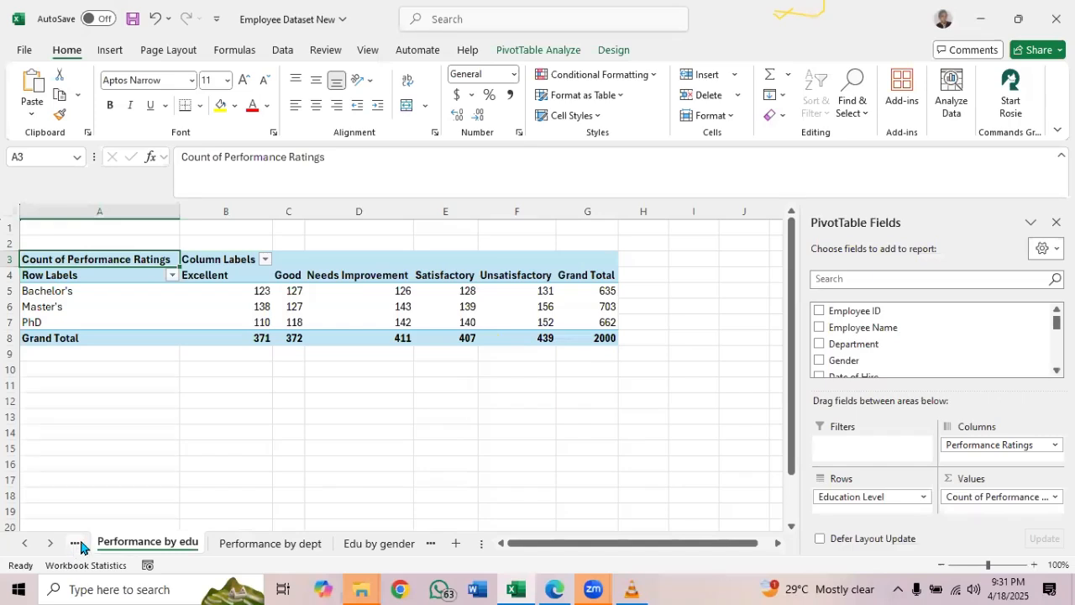
{"action": "left_click", "coordinate": [77, 546]}
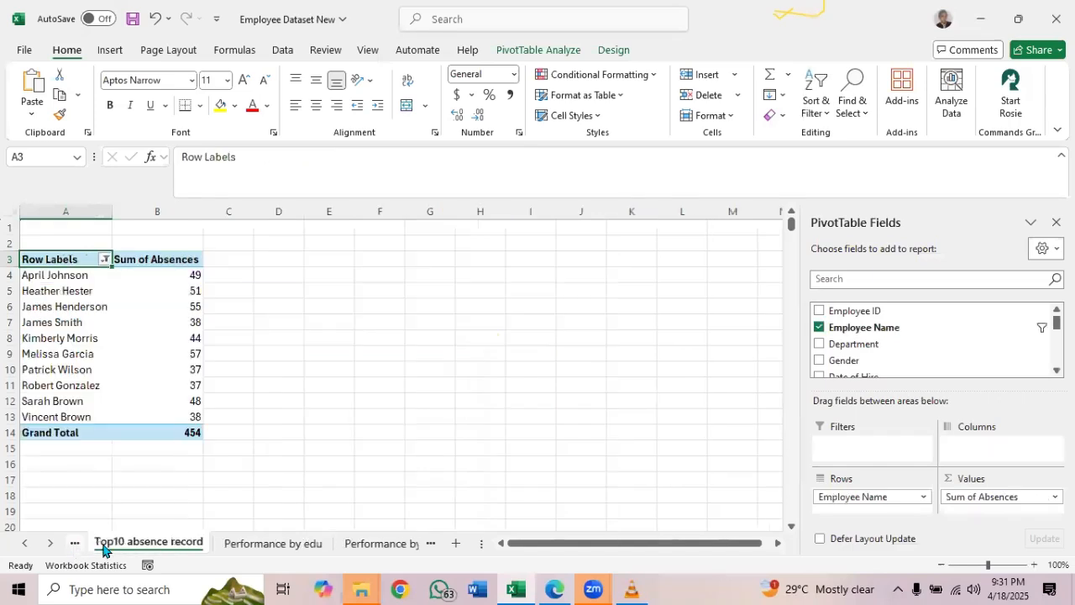
{"action": "left_click", "coordinate": [427, 542]}
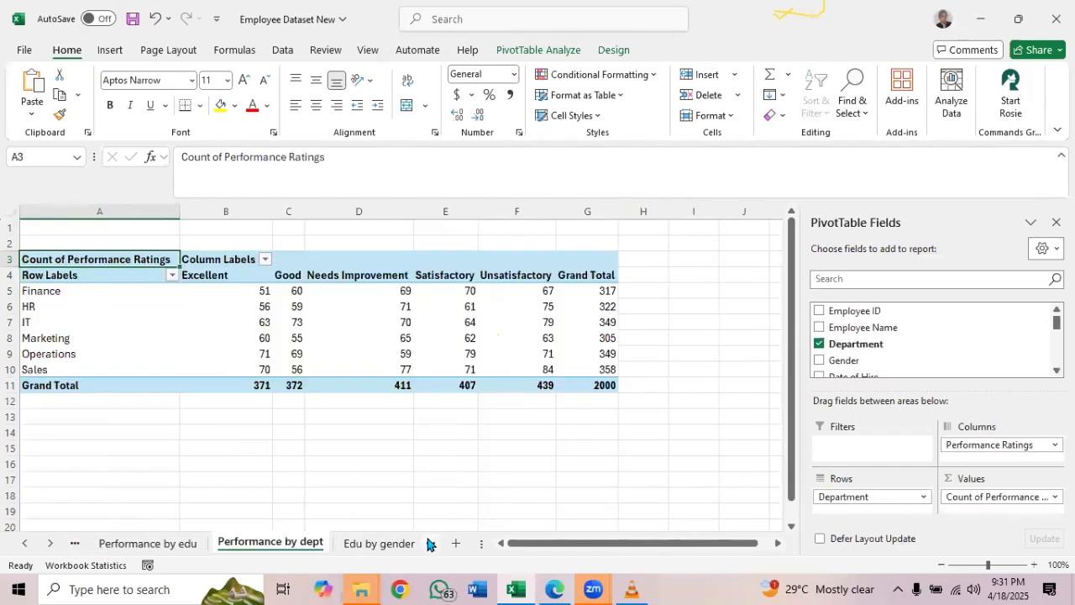
{"action": "left_click", "coordinate": [75, 546]}
{"action": "left_click", "coordinate": [75, 546]}
{"action": "left_click", "coordinate": [75, 546]}
{"action": "left_click", "coordinate": [74, 546]}
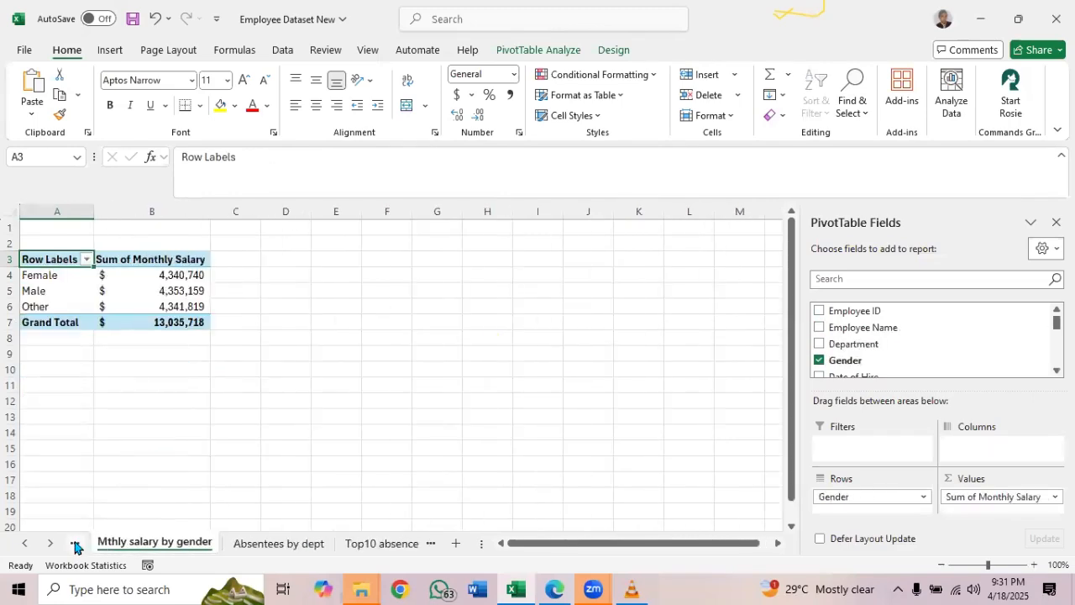
{"action": "left_click", "coordinate": [75, 546]}
{"action": "left_click", "coordinate": [75, 546]}
{"action": "left_click", "coordinate": [75, 546]}
{"action": "left_click", "coordinate": [75, 546]}
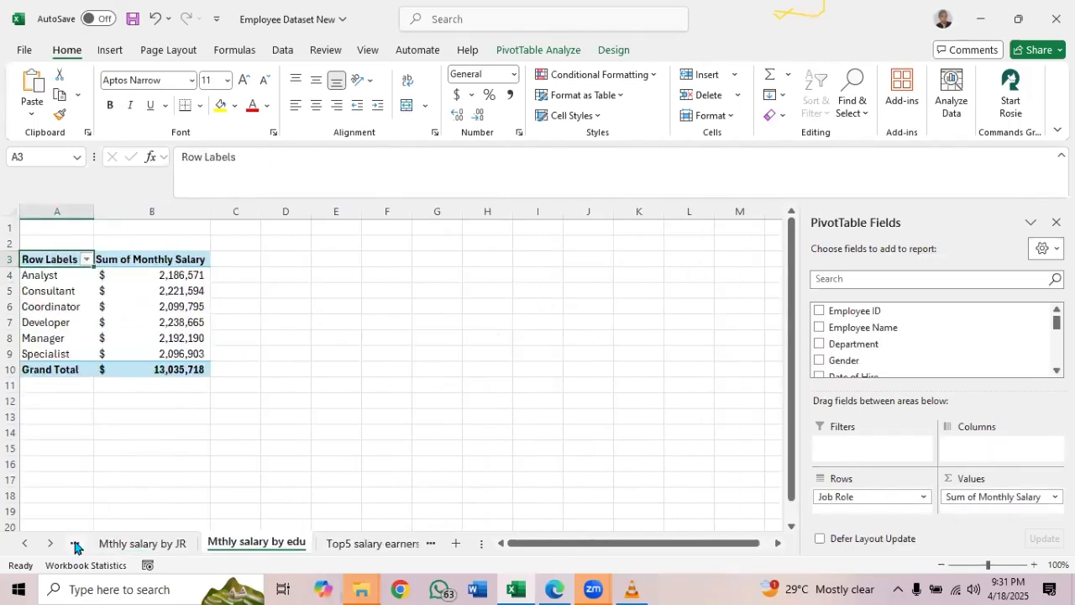
{"action": "left_click", "coordinate": [75, 546]}
{"action": "left_click", "coordinate": [75, 546]}
{"action": "left_click", "coordinate": [74, 546]}
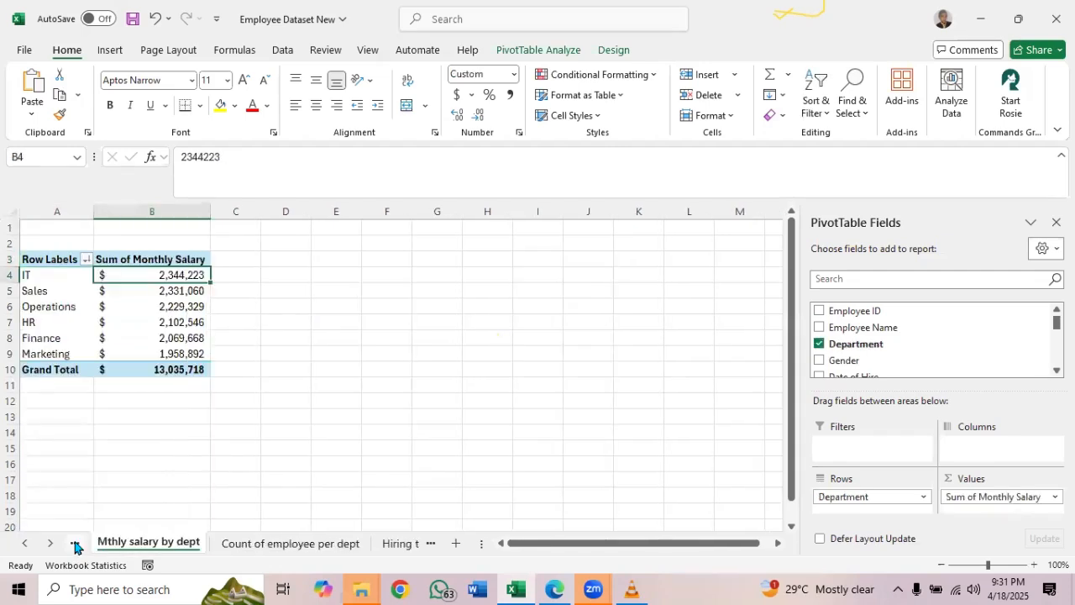
{"action": "left_click", "coordinate": [75, 546]}
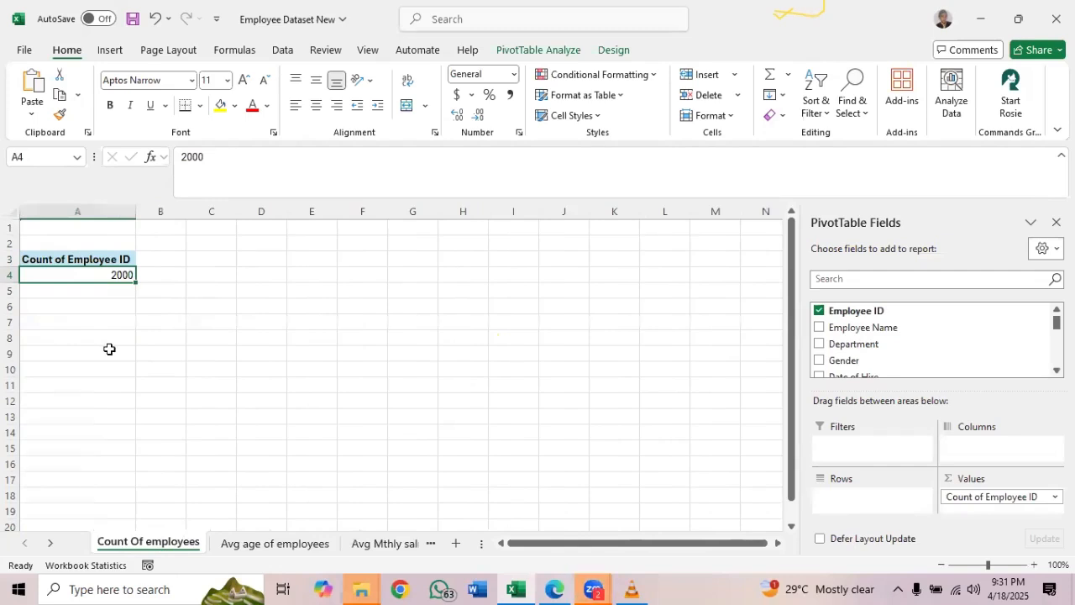
View the Avg age of employees and Avg Mthly salry sheets, and examine the departmental sums on Mthly salary by dept
{"action": "left_click", "coordinate": [264, 546]}
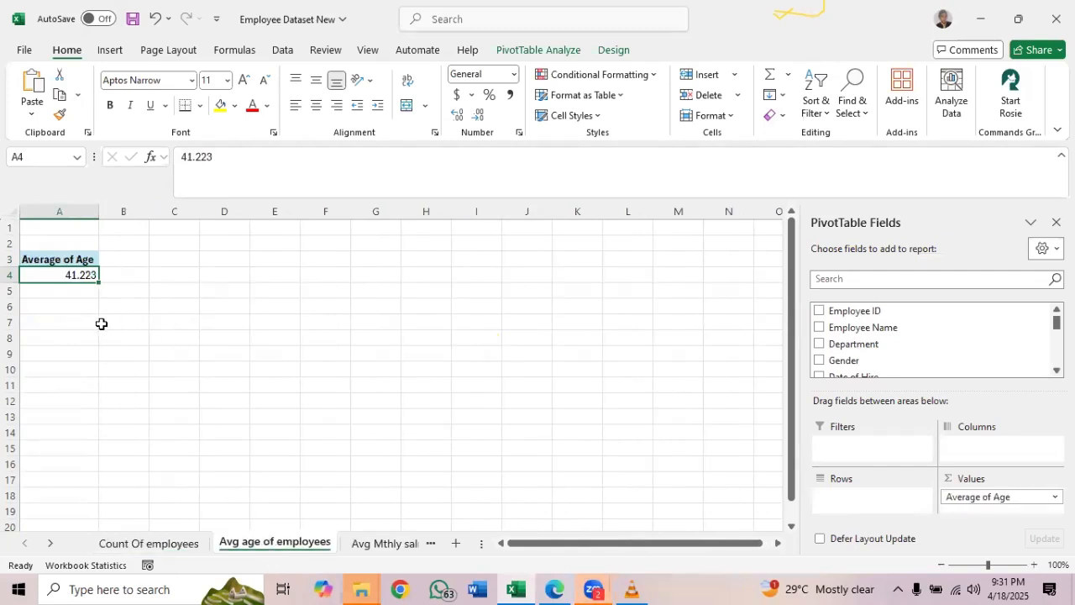
{"action": "left_click", "coordinate": [378, 543]}
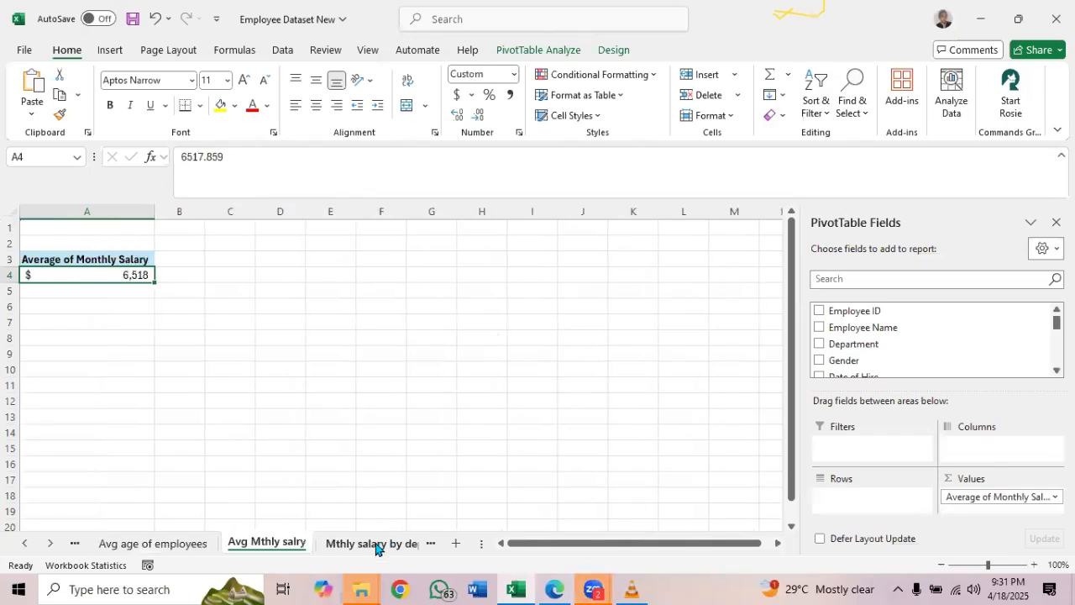
{"action": "left_click", "coordinate": [370, 544]}
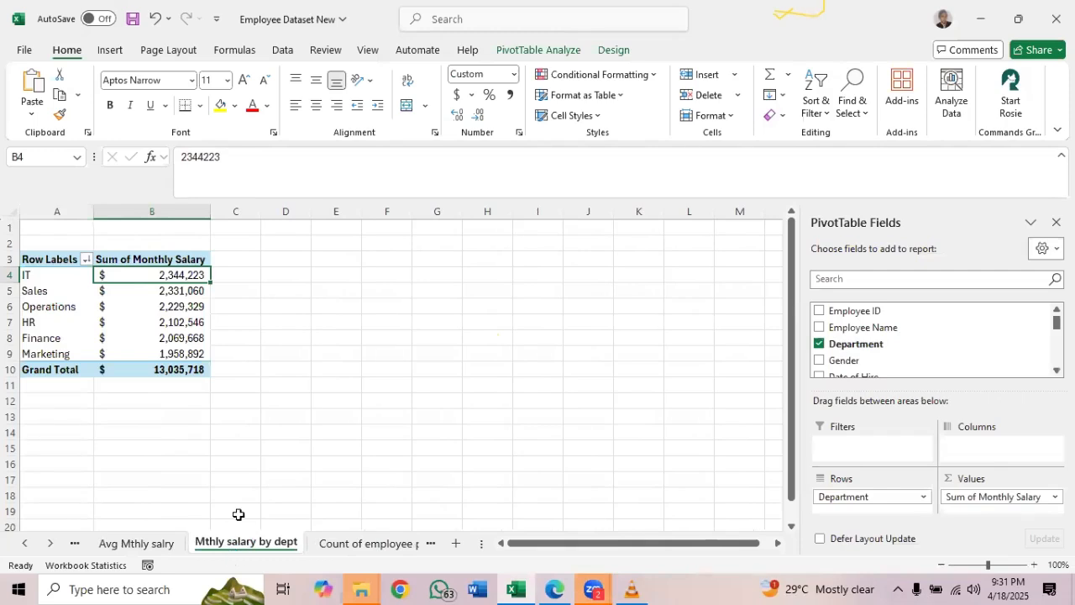
{"action": "mouse_move", "coordinate": [183, 320]}
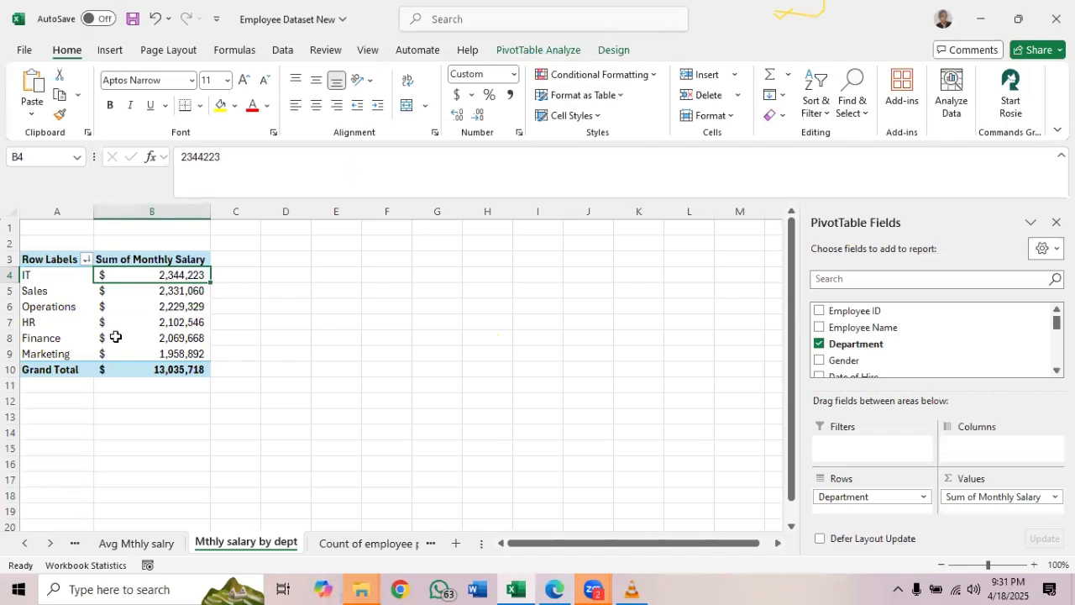
{"action": "mouse_move", "coordinate": [126, 303]}
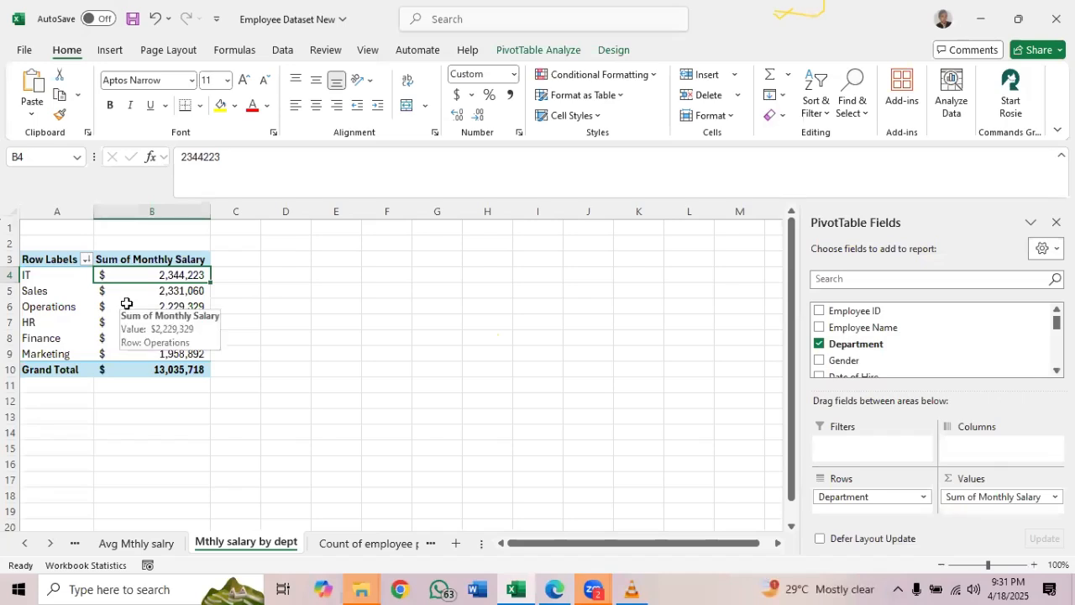
Start a PivotChart from the Mthly salary by dept PivotTable and examine its chart types, from line, pie and bar to waterfall and funnel
{"action": "left_click", "coordinate": [529, 50]}
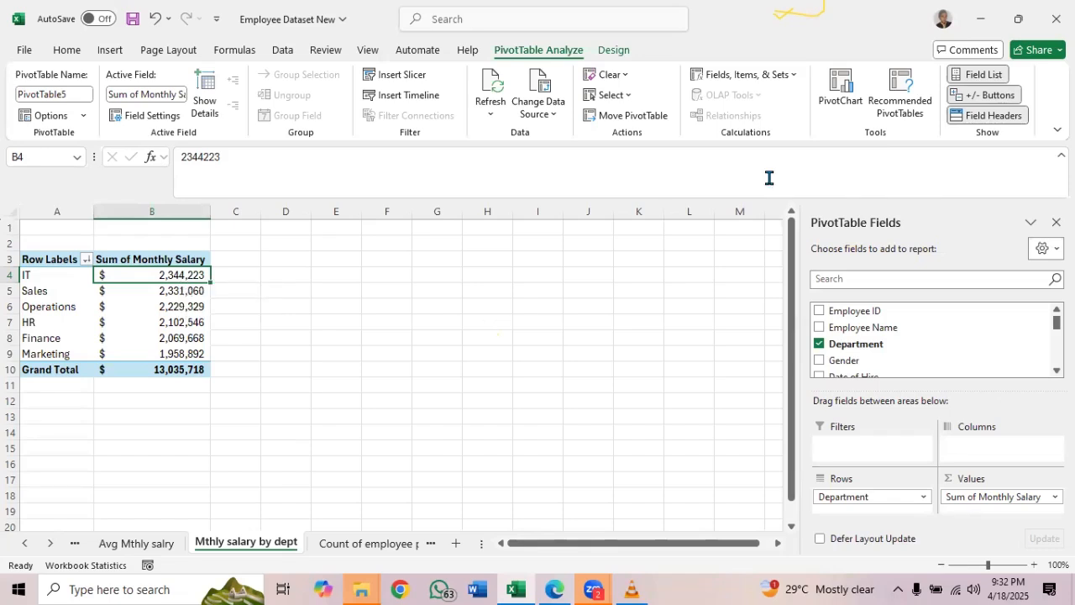
{"action": "left_click", "coordinate": [831, 91]}
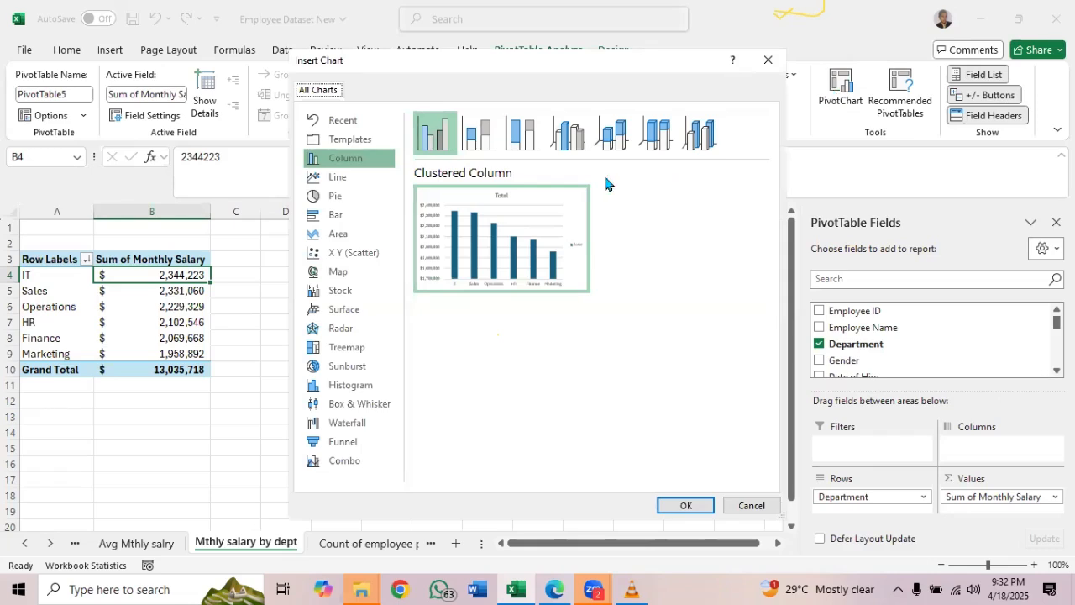
{"action": "left_click", "coordinate": [351, 180]}
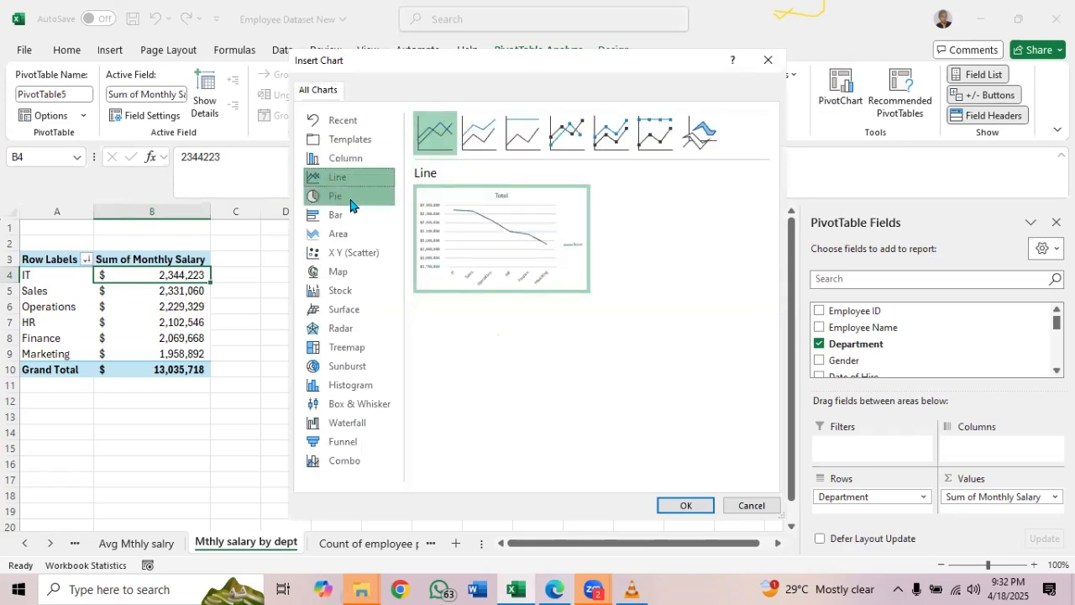
{"action": "left_click", "coordinate": [351, 201]}
{"action": "left_click", "coordinate": [352, 216]}
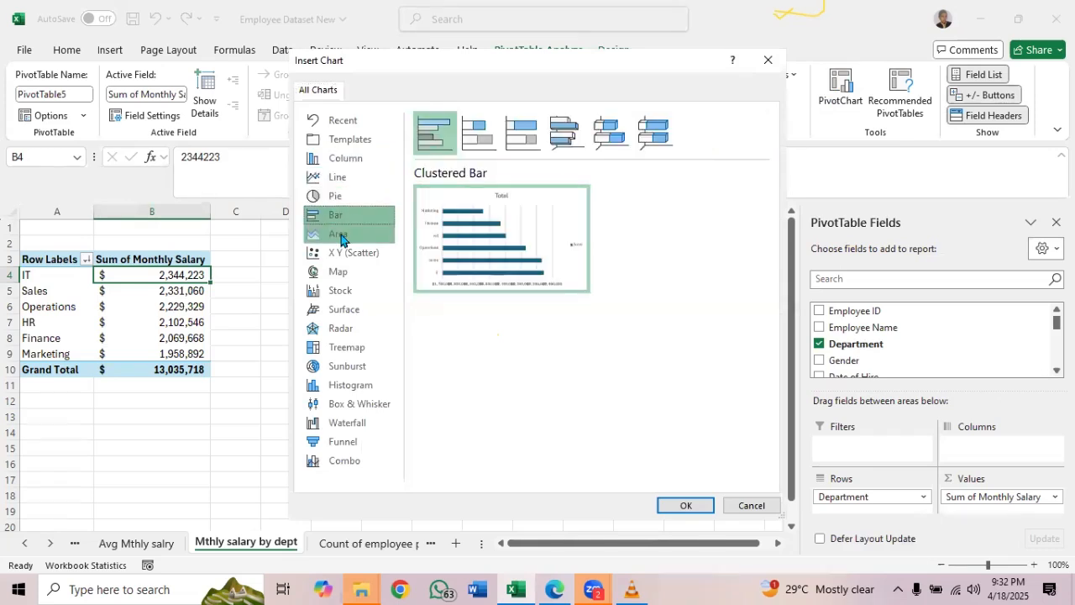
{"action": "left_click", "coordinate": [340, 237]}
{"action": "left_click", "coordinate": [344, 252]}
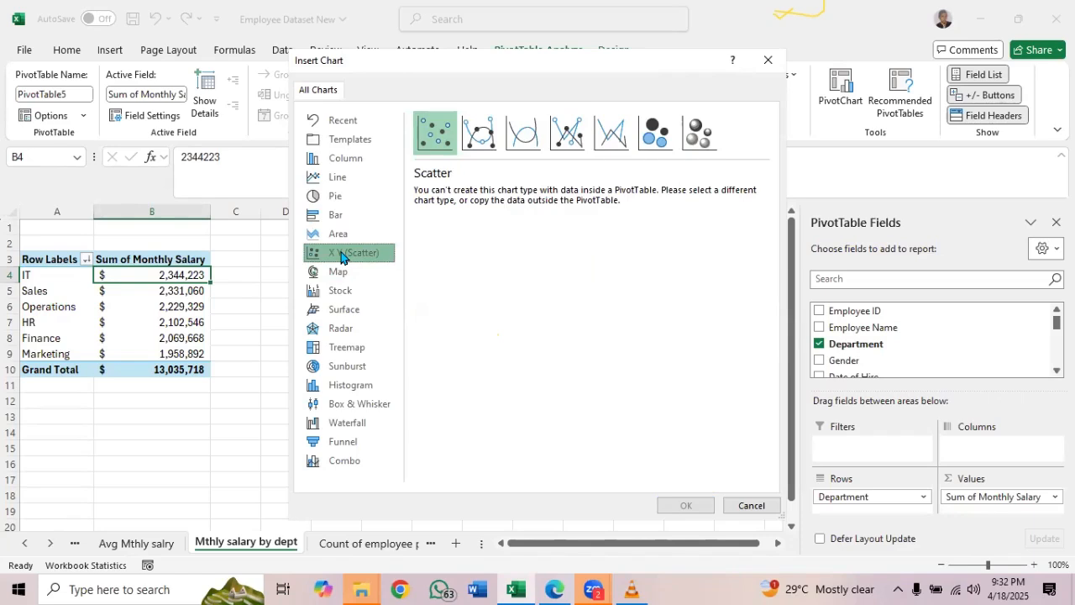
{"action": "left_click", "coordinate": [345, 406]}
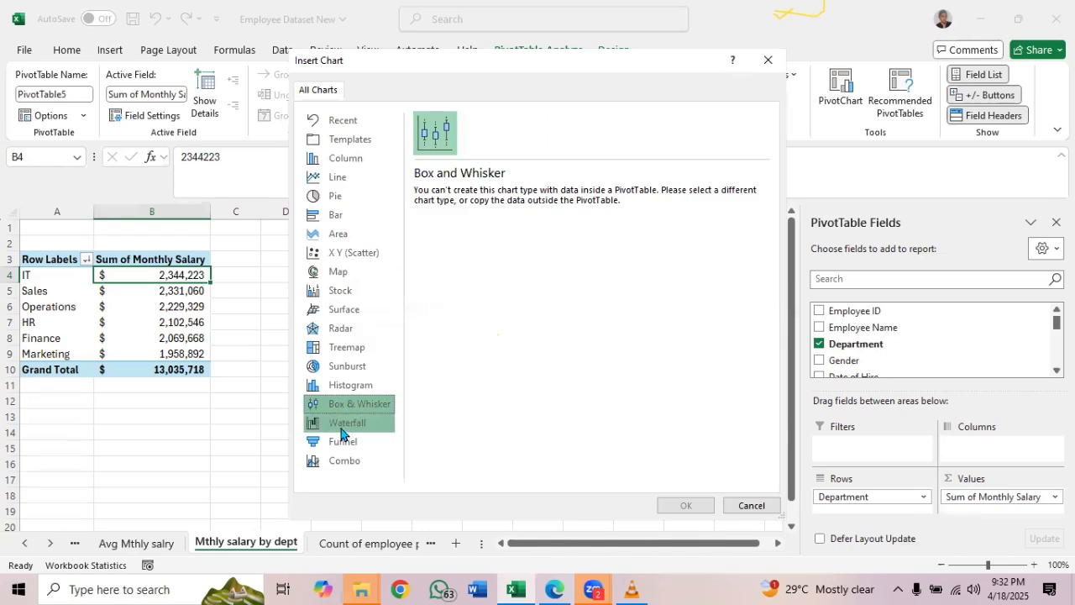
{"action": "left_click", "coordinate": [351, 427]}
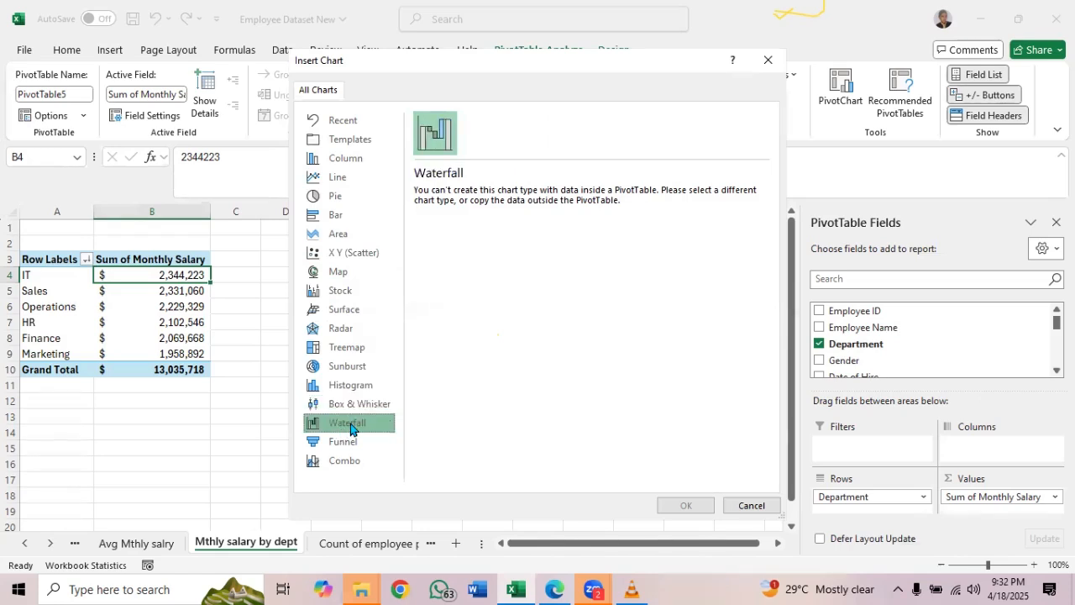
{"action": "left_click", "coordinate": [347, 447]}
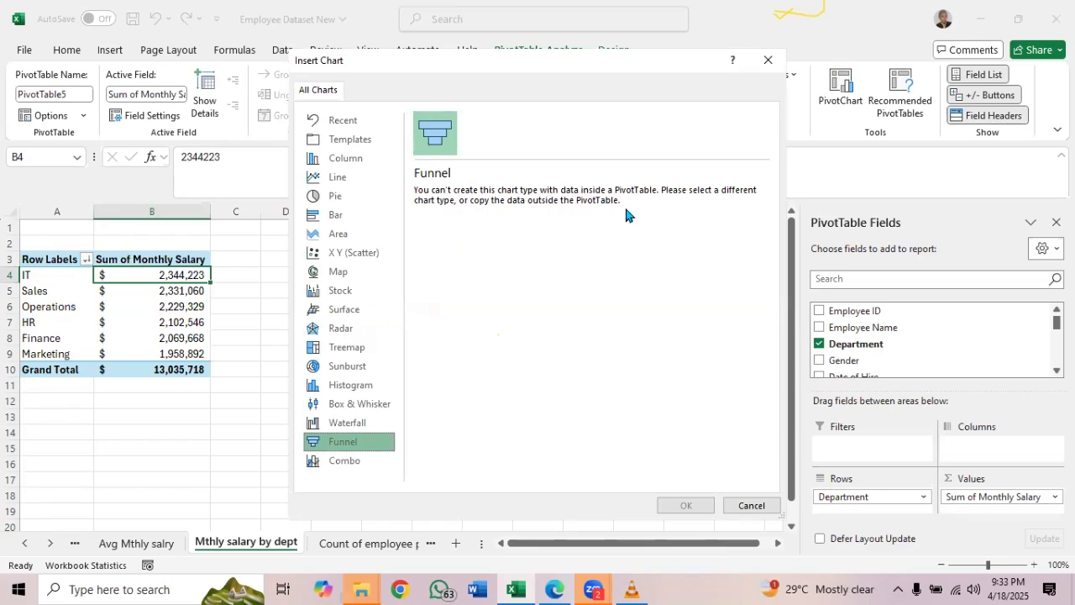
Compare the column, line, pie, bar and area previews for the departmental salary PivotChart, enlarging the clustered bar preview
{"action": "left_click", "coordinate": [364, 161]}
{"action": "left_click", "coordinate": [352, 176]}
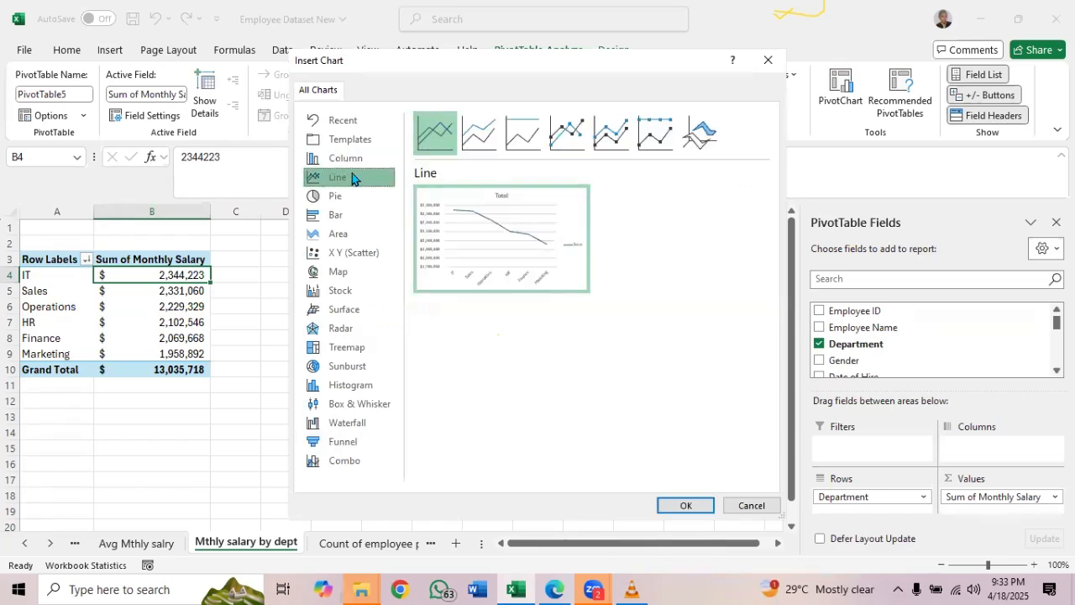
{"action": "left_click", "coordinate": [339, 199]}
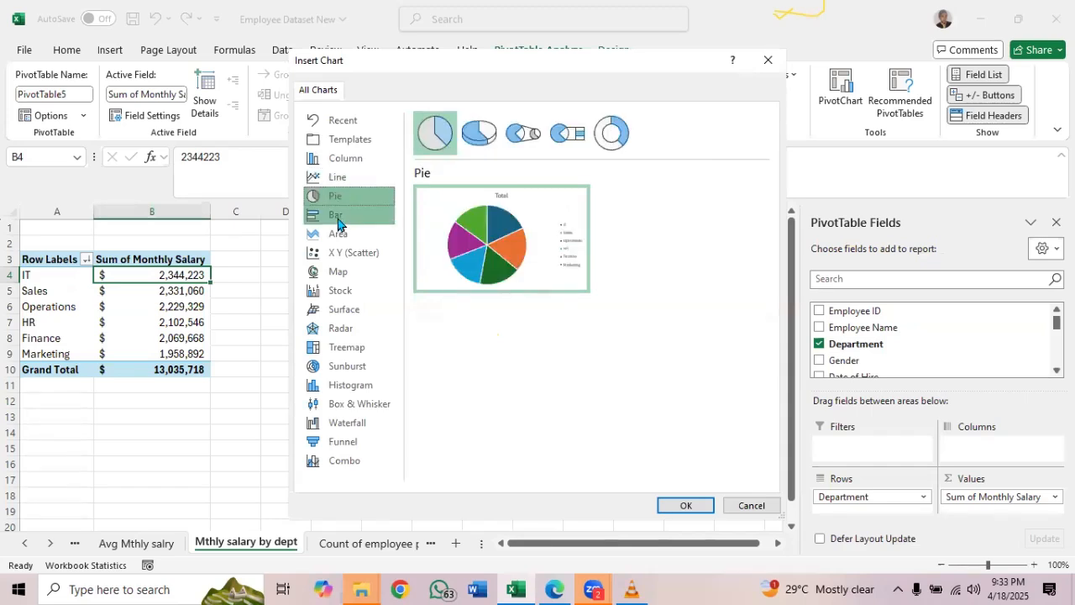
{"action": "left_click", "coordinate": [339, 217]}
{"action": "left_click", "coordinate": [342, 236]}
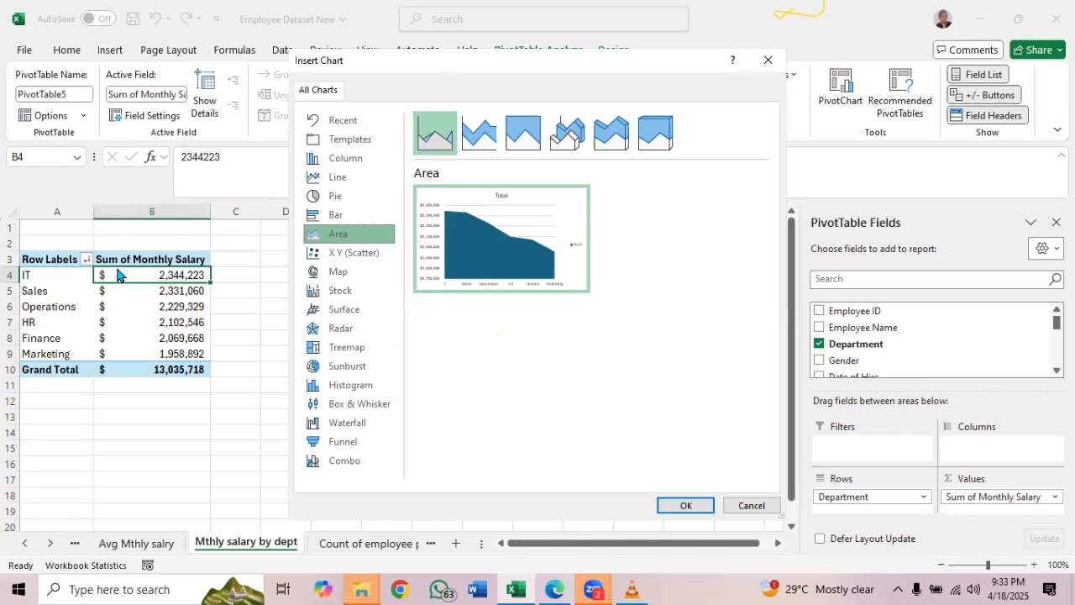
{"action": "left_click", "coordinate": [340, 164]}
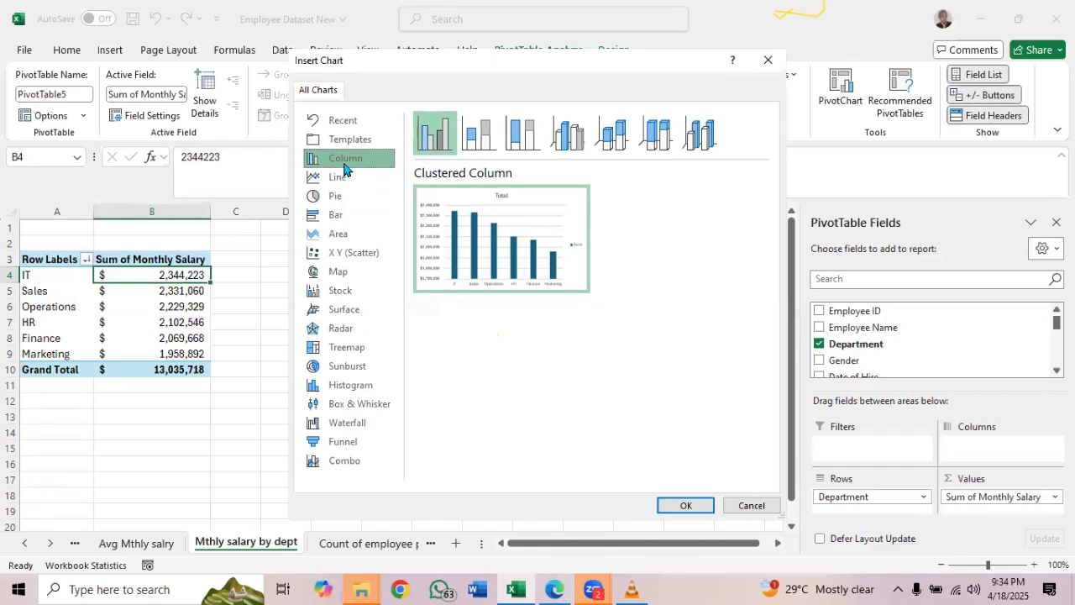
{"action": "left_click", "coordinate": [334, 218]}
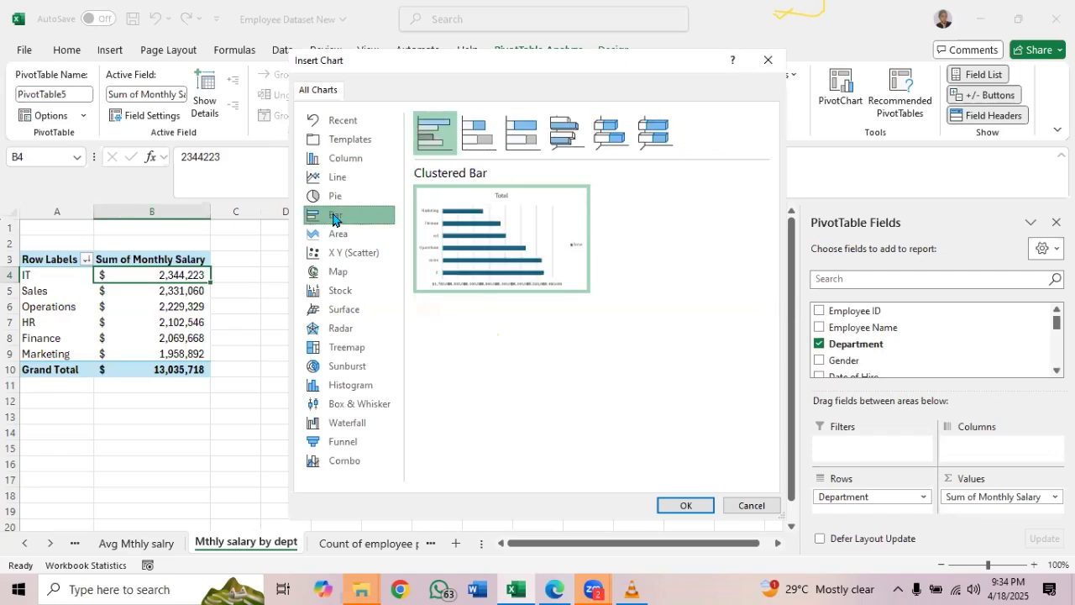
{"action": "left_click", "coordinate": [340, 161]}
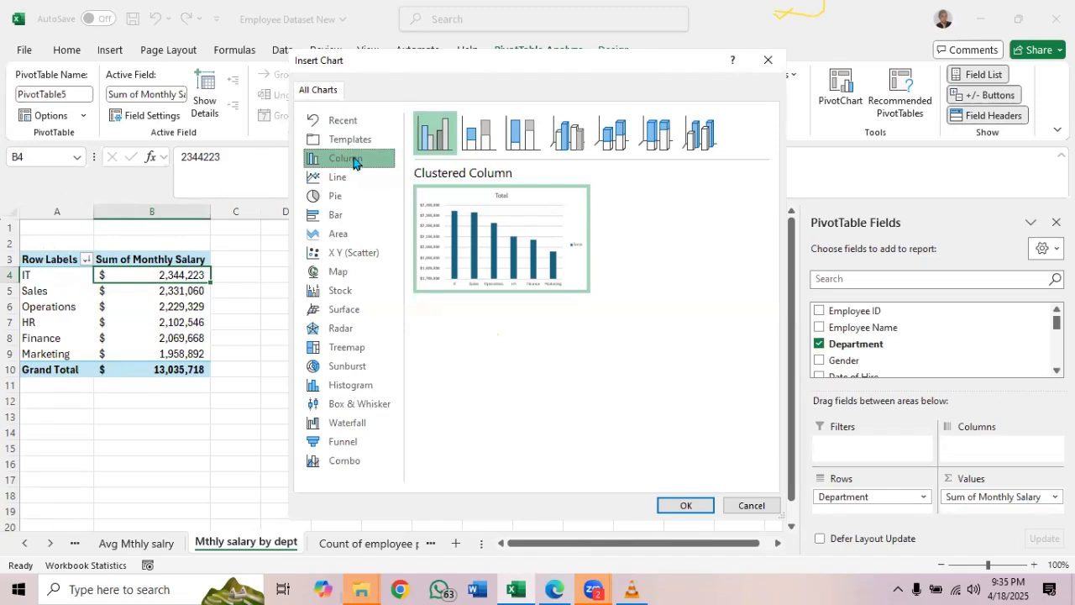
{"action": "left_click", "coordinate": [334, 220]}
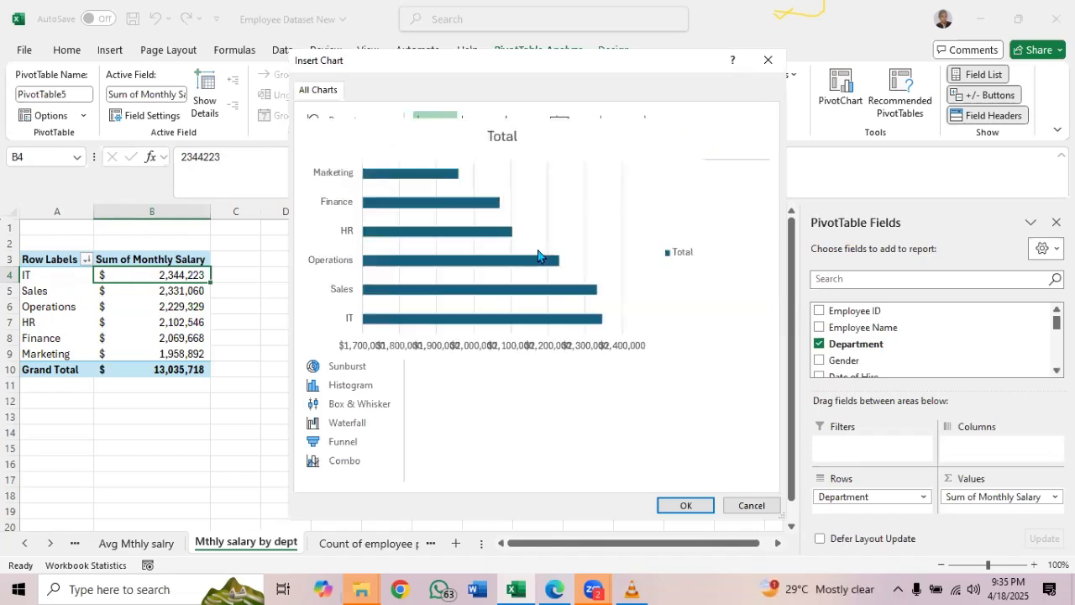
{"action": "mouse_move", "coordinate": [480, 284]}
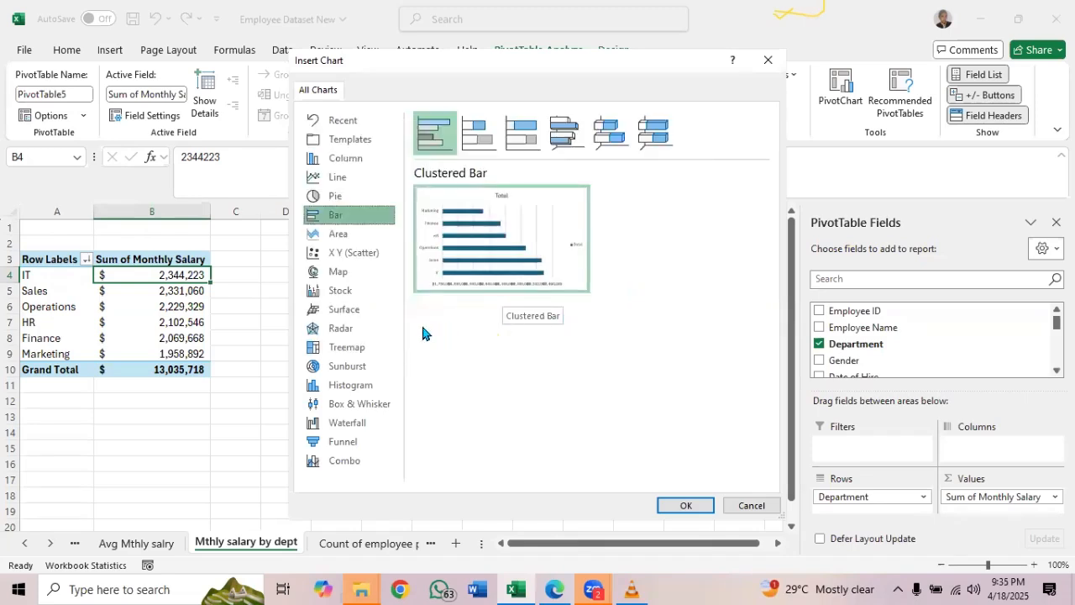
Insert a clustered column PivotChart of monthly salary by department and place it beside the PivotTable, over about columns D to K, rows 2 to 16
{"action": "left_click", "coordinate": [345, 157]}
{"action": "mouse_move", "coordinate": [545, 282]}
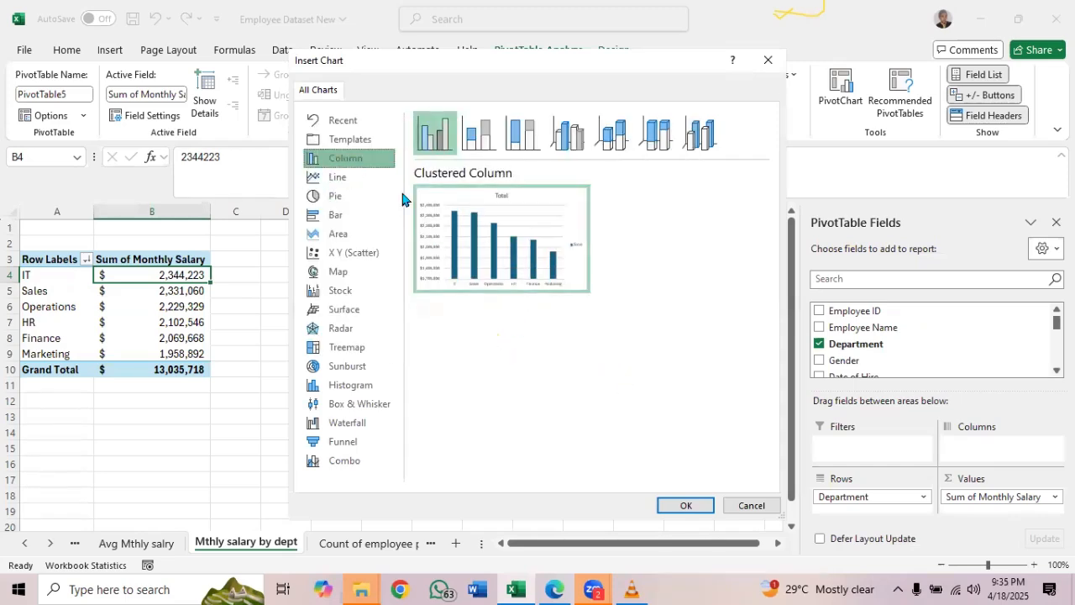
{"action": "mouse_move", "coordinate": [514, 256]}
{"action": "left_click", "coordinate": [682, 505]}
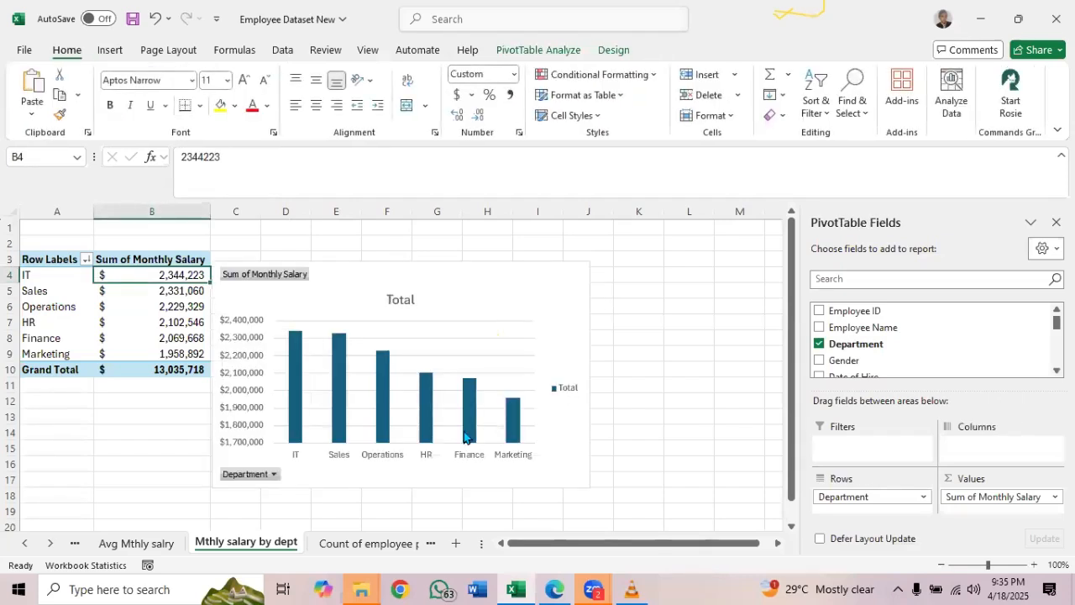
{"action": "left_click_drag", "start_coordinate": [487, 279], "coordinate": [547, 260]}
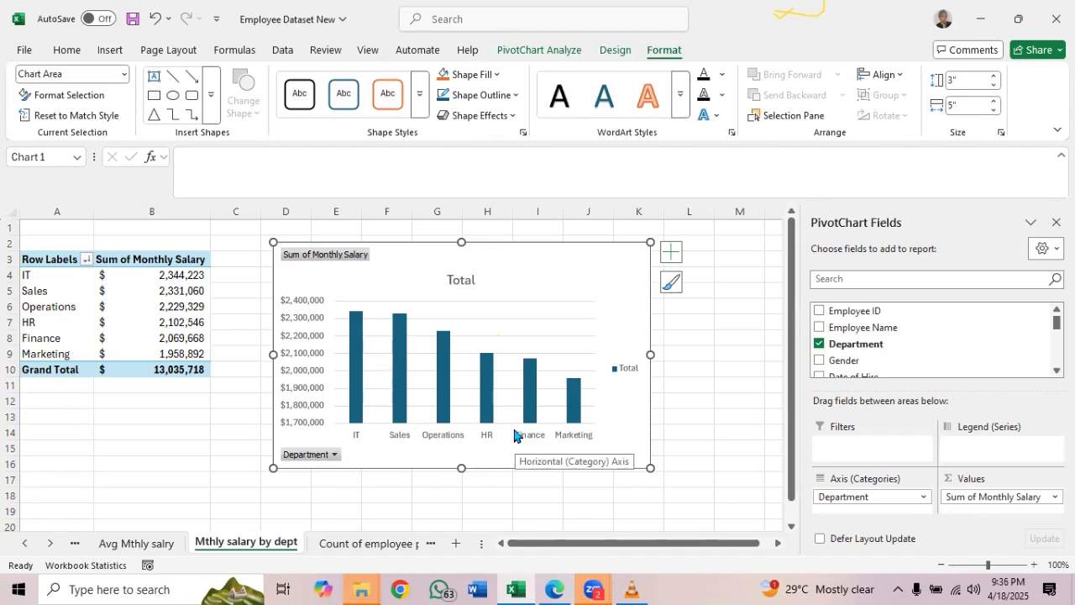
Select the IT department's salary sum in B4 and look over the commands for inserting PivotCharts and regular charts
{"action": "left_click", "coordinate": [171, 280]}
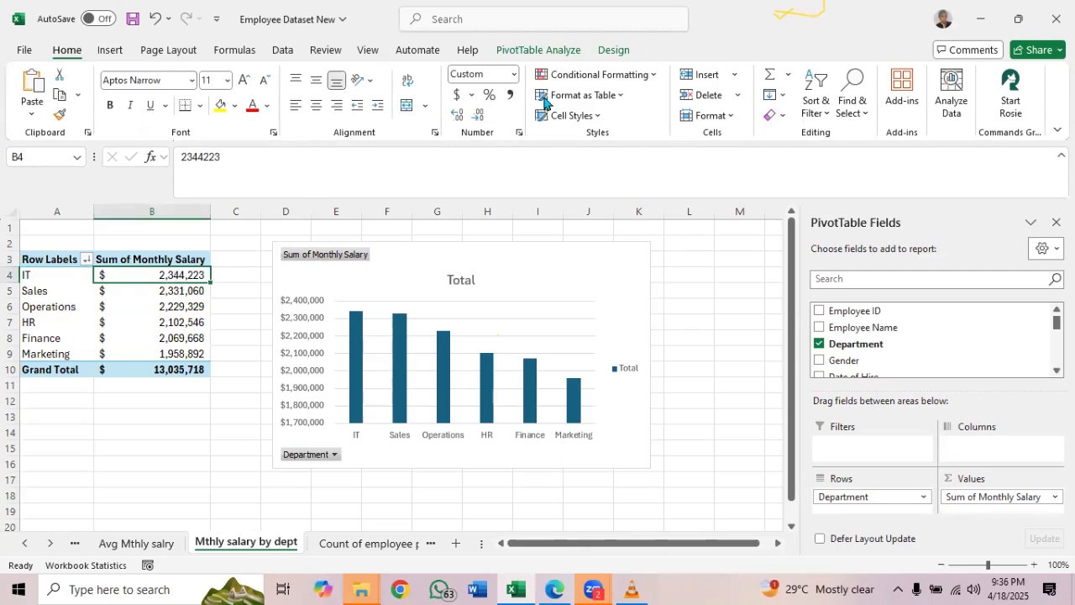
{"action": "left_click", "coordinate": [539, 50]}
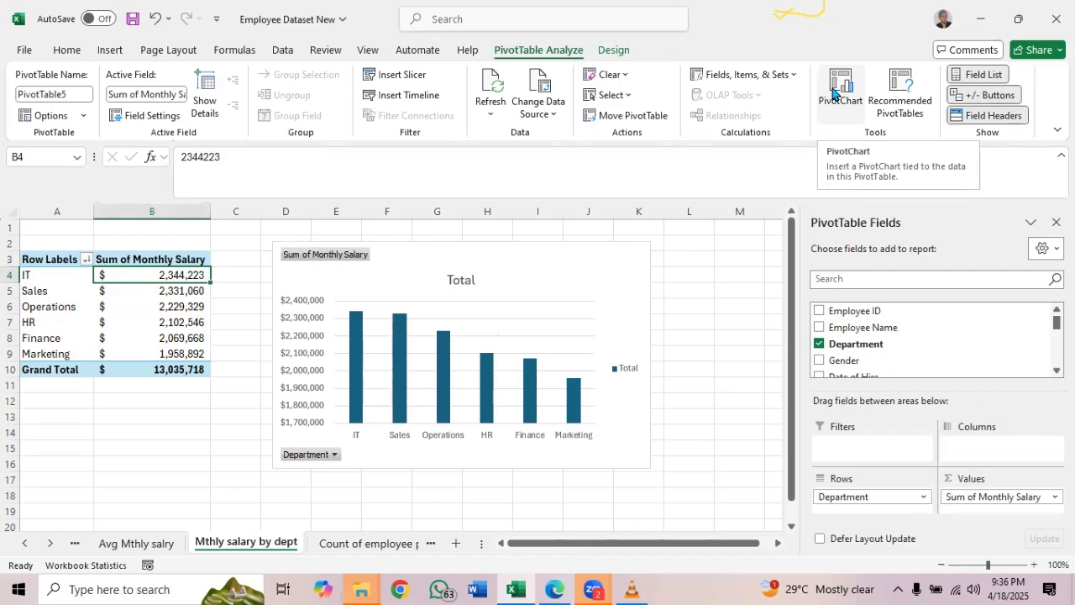
{"action": "left_click", "coordinate": [111, 52]}
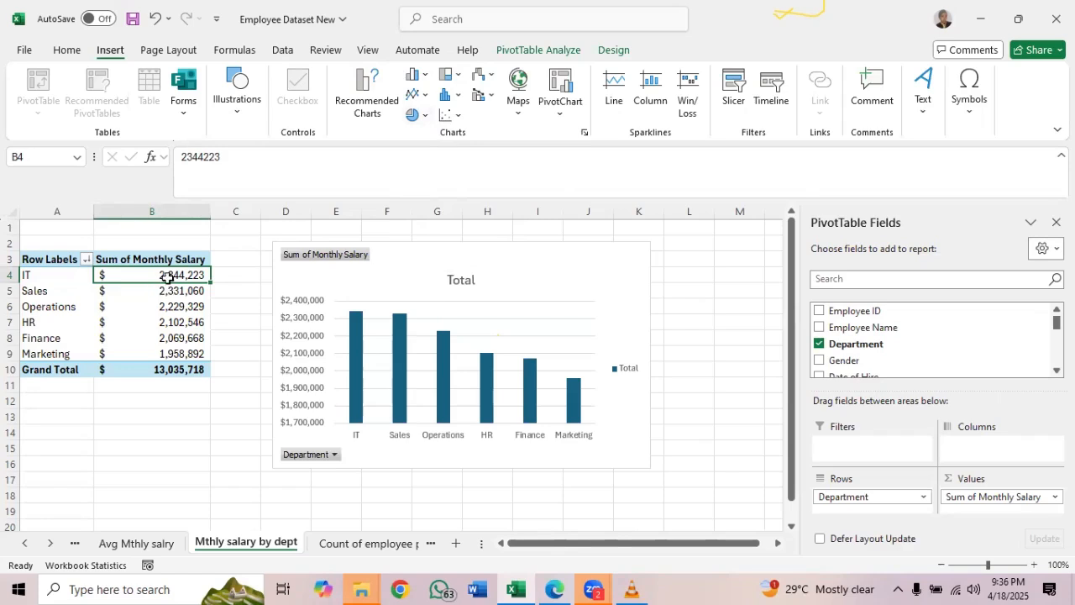
{"action": "mouse_move", "coordinate": [168, 278]}
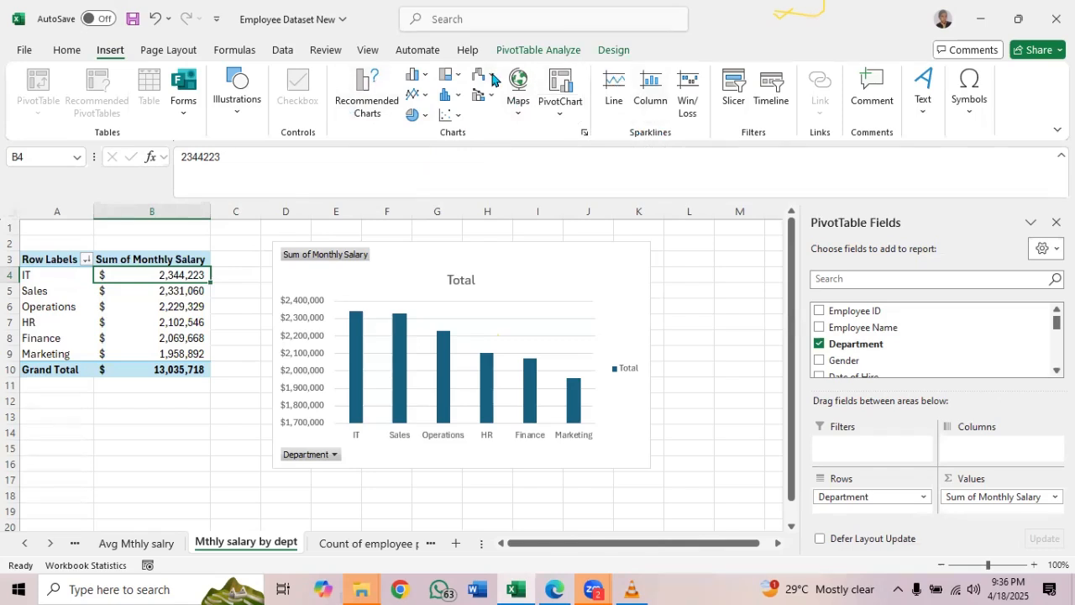
Open the full chart gallery for the salary PivotTable and compare the stacked, 100% stacked and 3-D column previews, ending on Clustered Column
{"action": "left_click", "coordinate": [585, 136]}
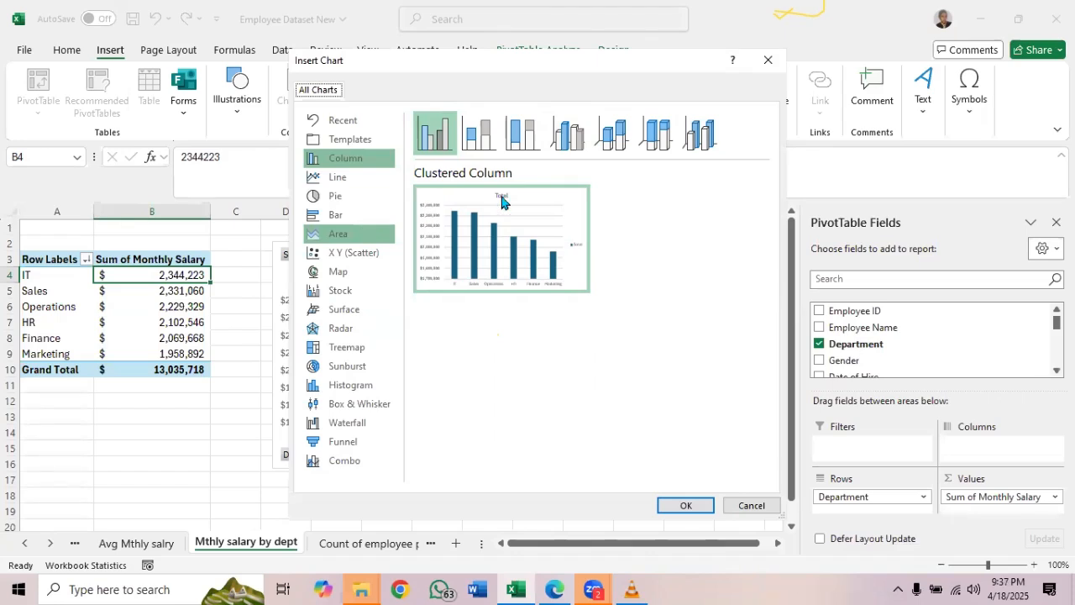
{"action": "left_click", "coordinate": [476, 139]}
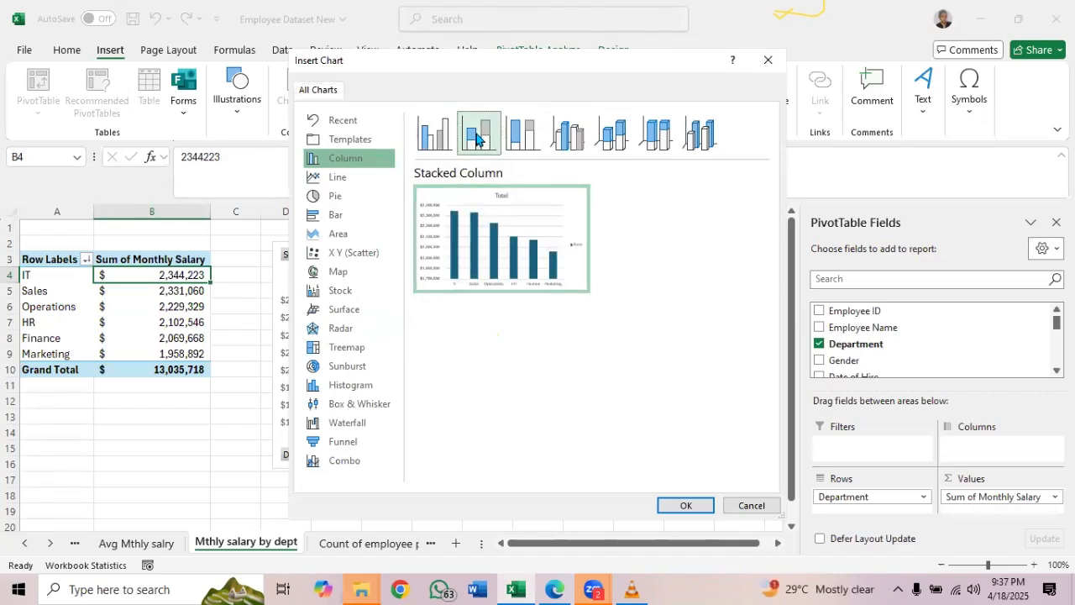
{"action": "left_click", "coordinate": [524, 131]}
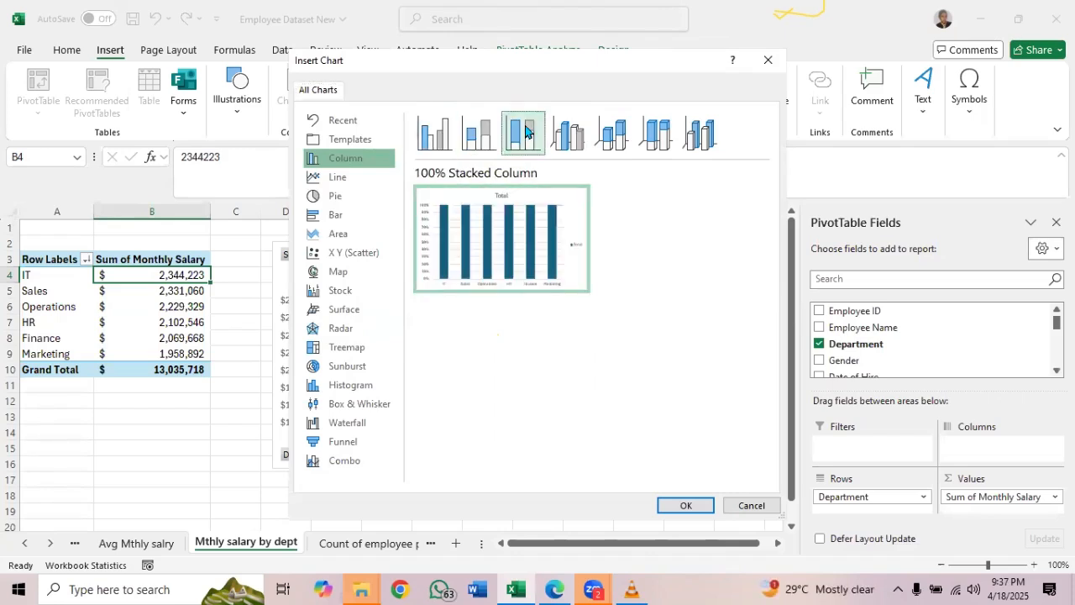
{"action": "left_click", "coordinate": [567, 134]}
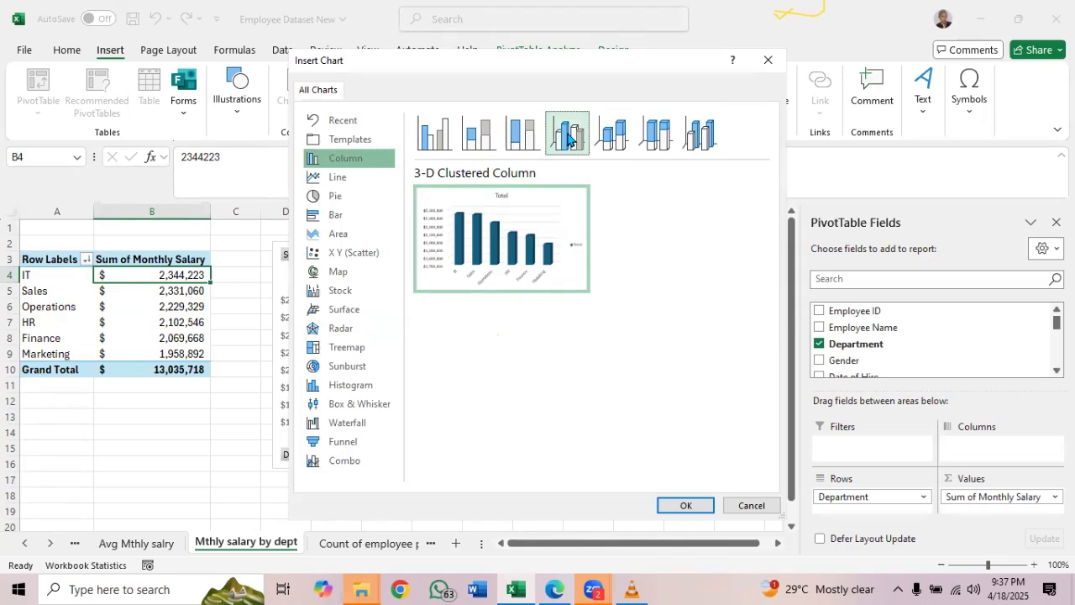
{"action": "left_click", "coordinate": [621, 149]}
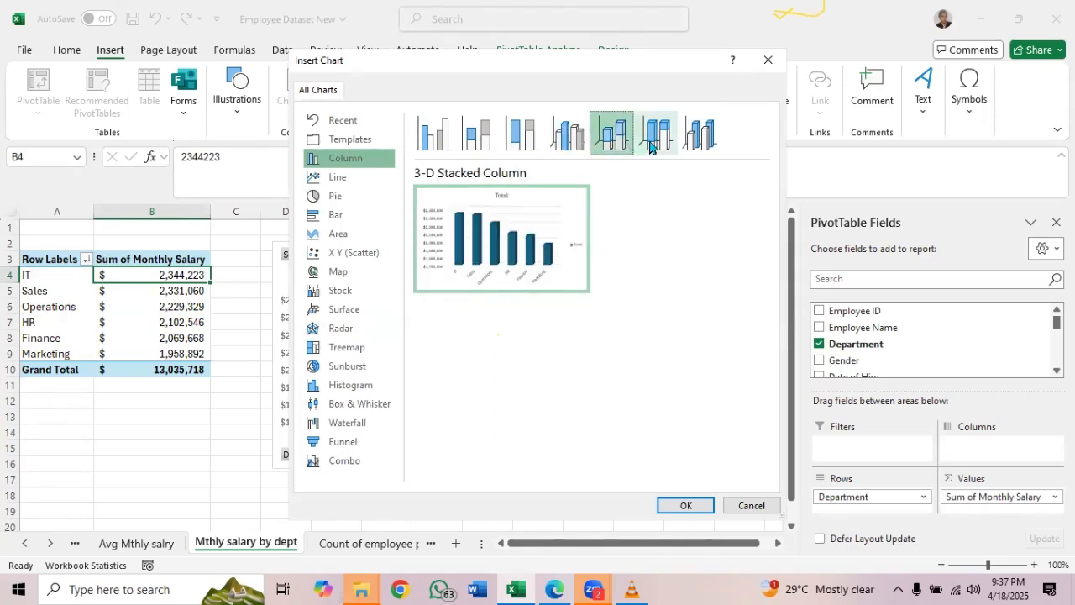
{"action": "left_click", "coordinate": [651, 141]}
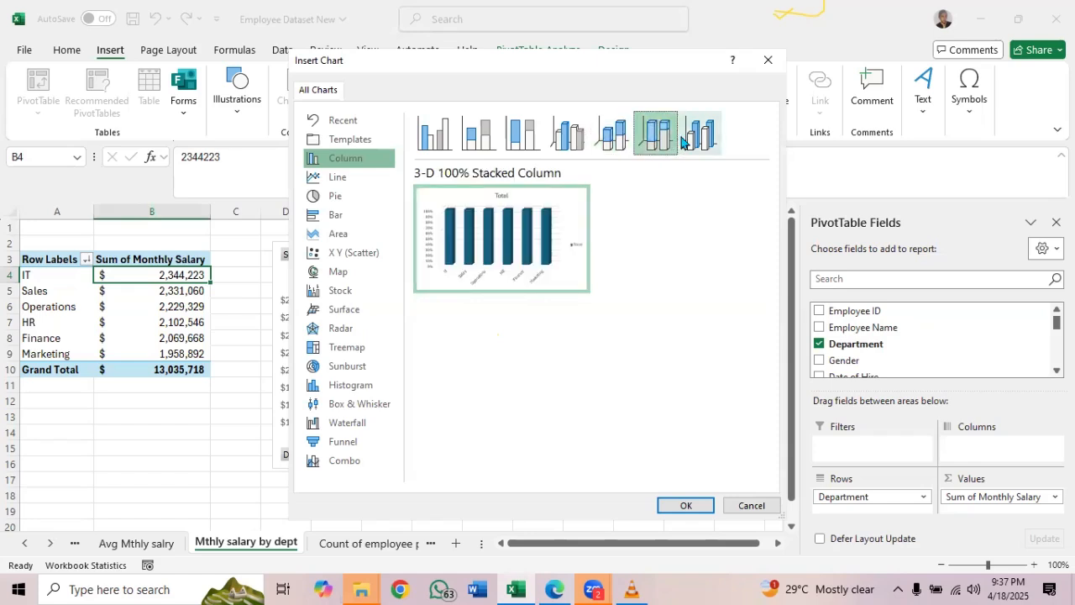
{"action": "left_click", "coordinate": [448, 148]}
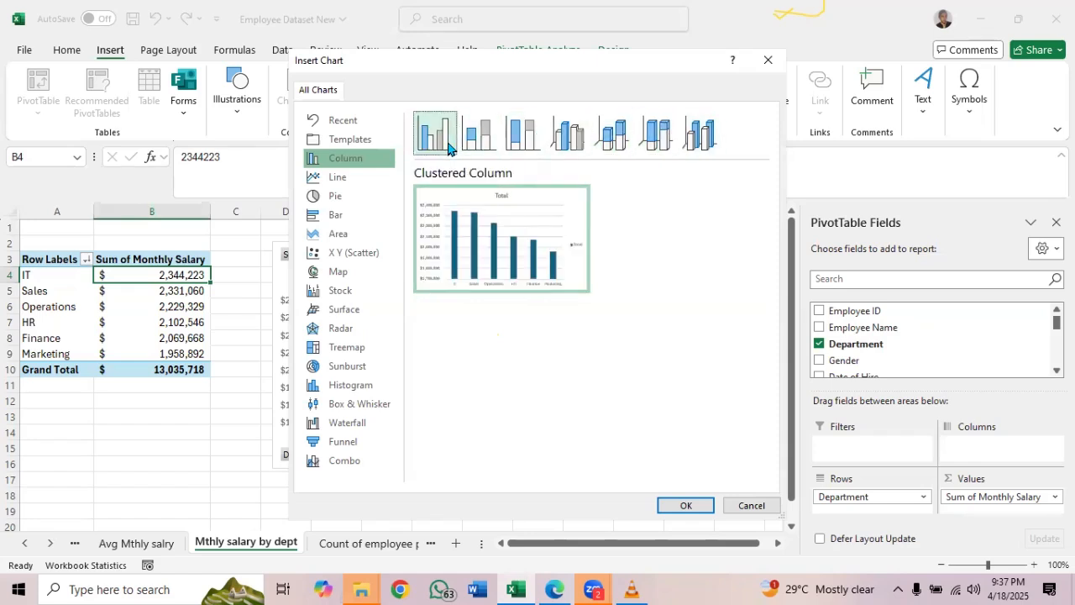
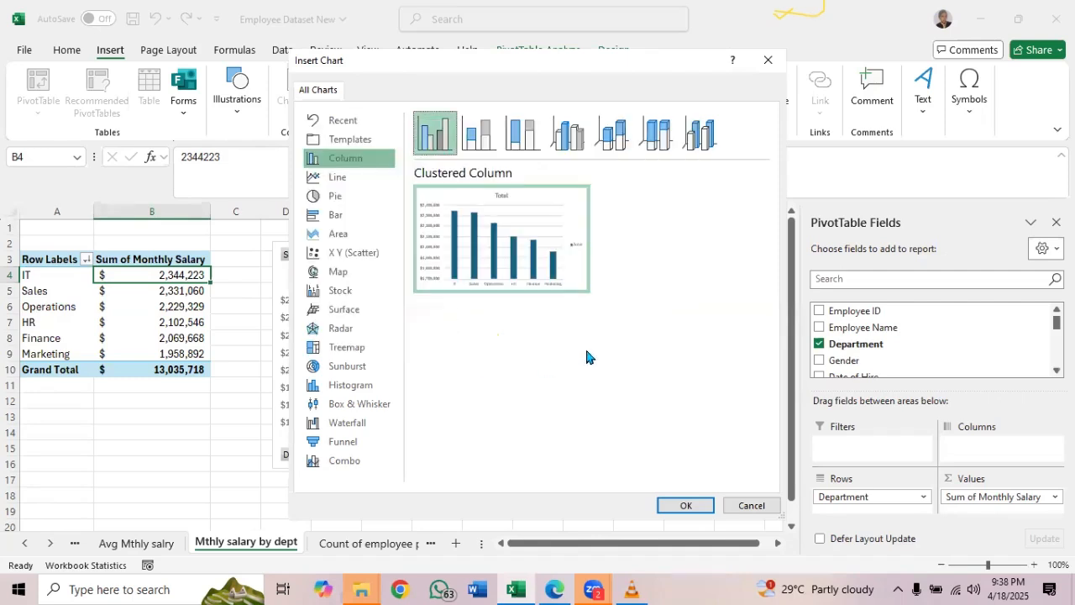
Insert a second clustered column chart from the departmental salary PivotTable, remove it again and select the original PivotChart
{"action": "left_click", "coordinate": [679, 506]}
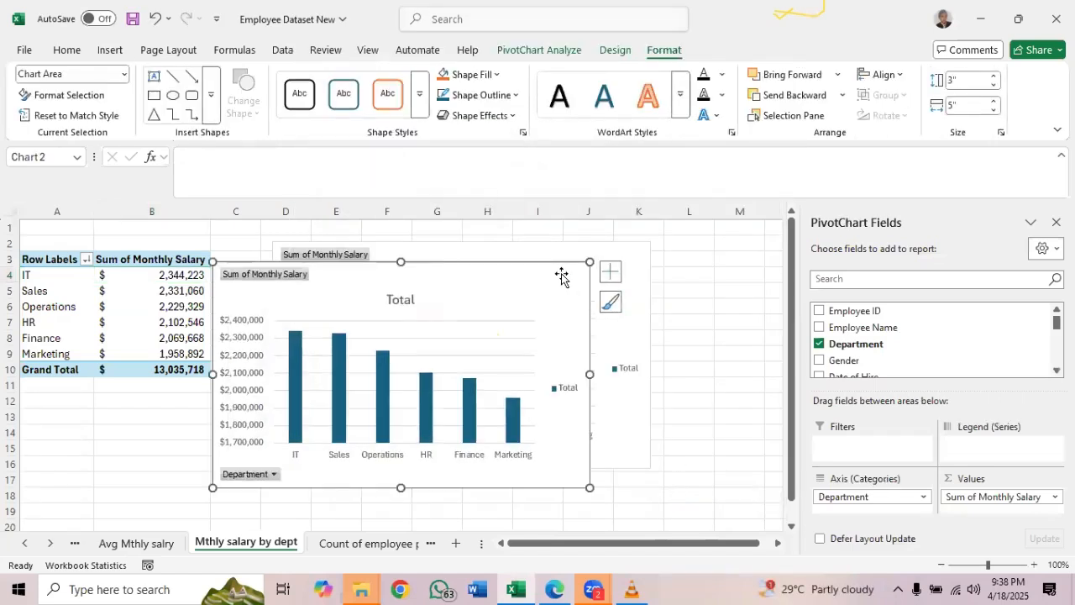
{"action": "key", "text": "Escape"}
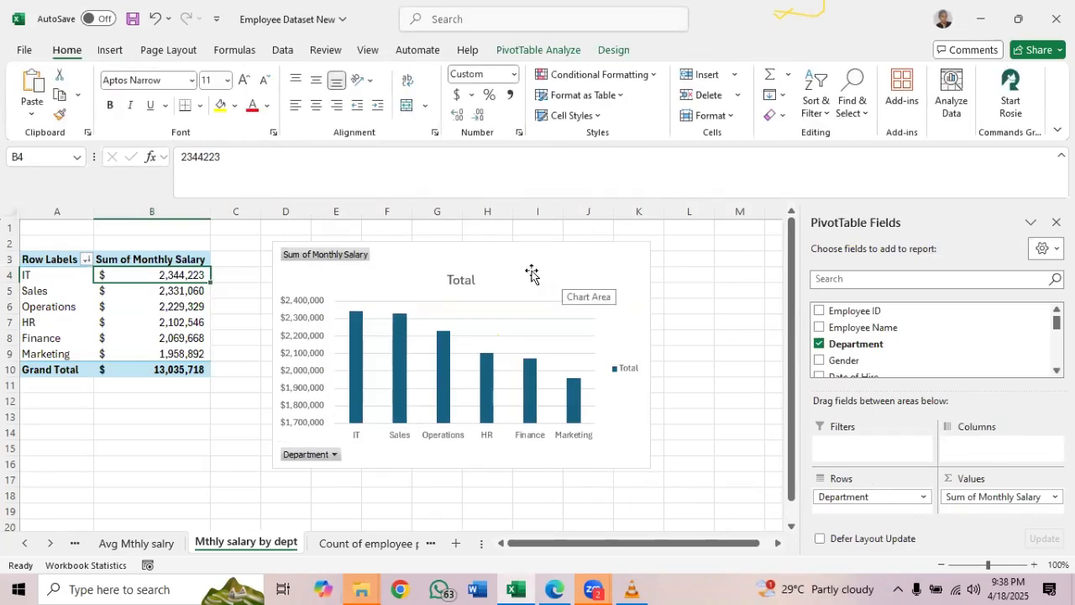
{"action": "left_click", "coordinate": [525, 267]}
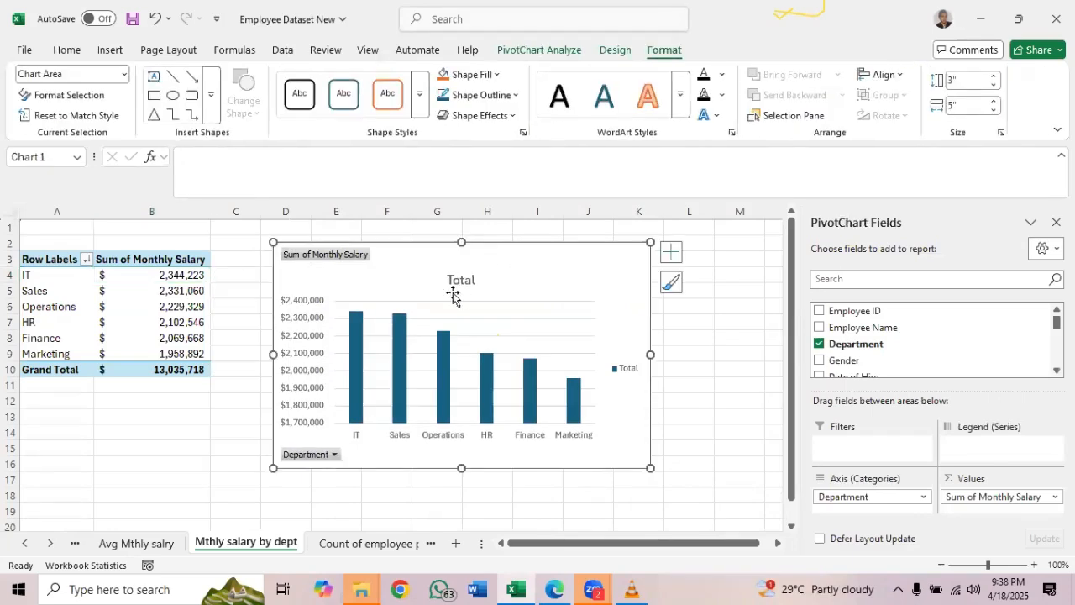
On the Count of employee per dept sheet, compare the clustered column and pie PivotChart previews, closing the gallery without inserting a chart
{"action": "left_click", "coordinate": [355, 546]}
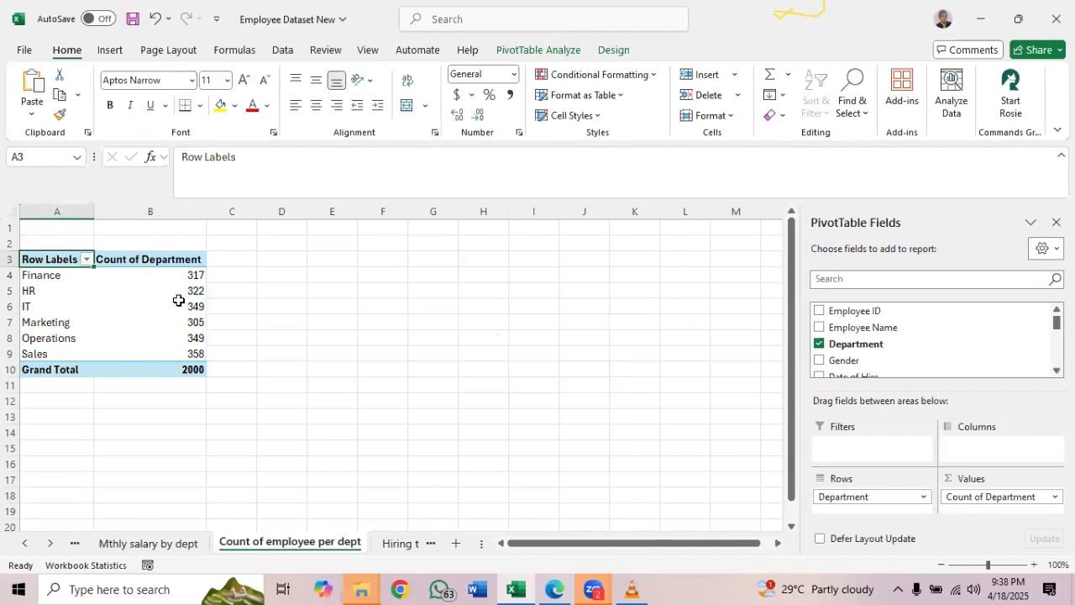
{"action": "mouse_move", "coordinate": [179, 300]}
{"action": "left_click", "coordinate": [181, 291]}
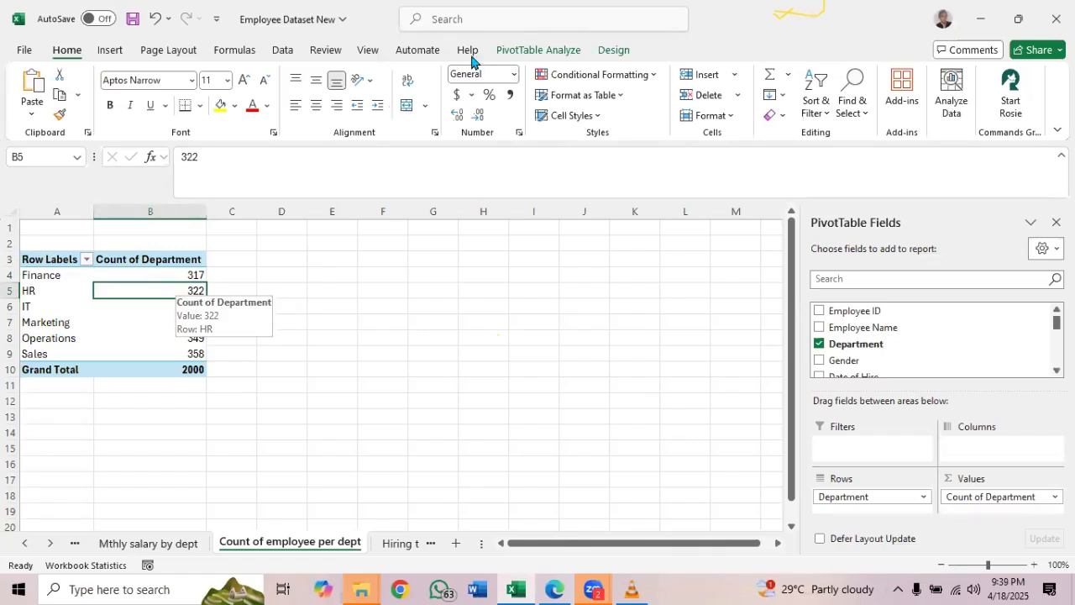
{"action": "left_click", "coordinate": [515, 50]}
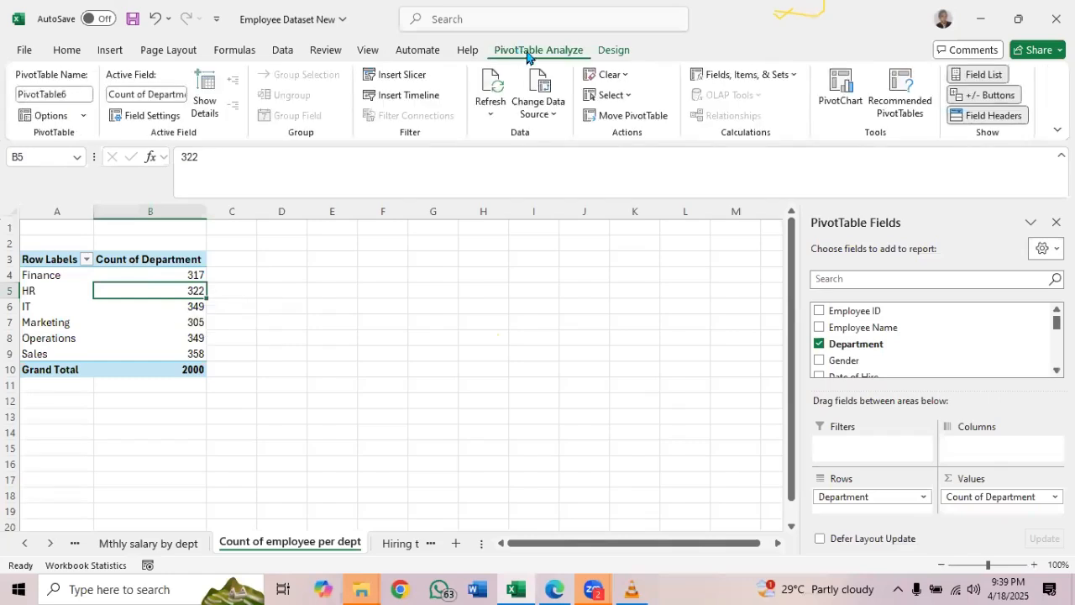
{"action": "left_click", "coordinate": [834, 107]}
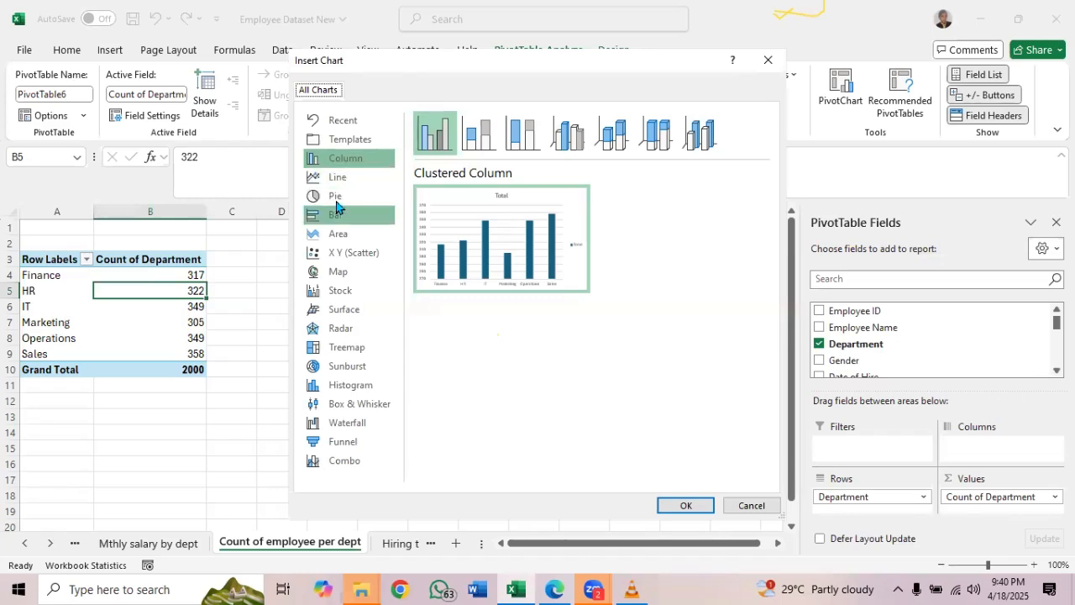
{"action": "left_click", "coordinate": [336, 200]}
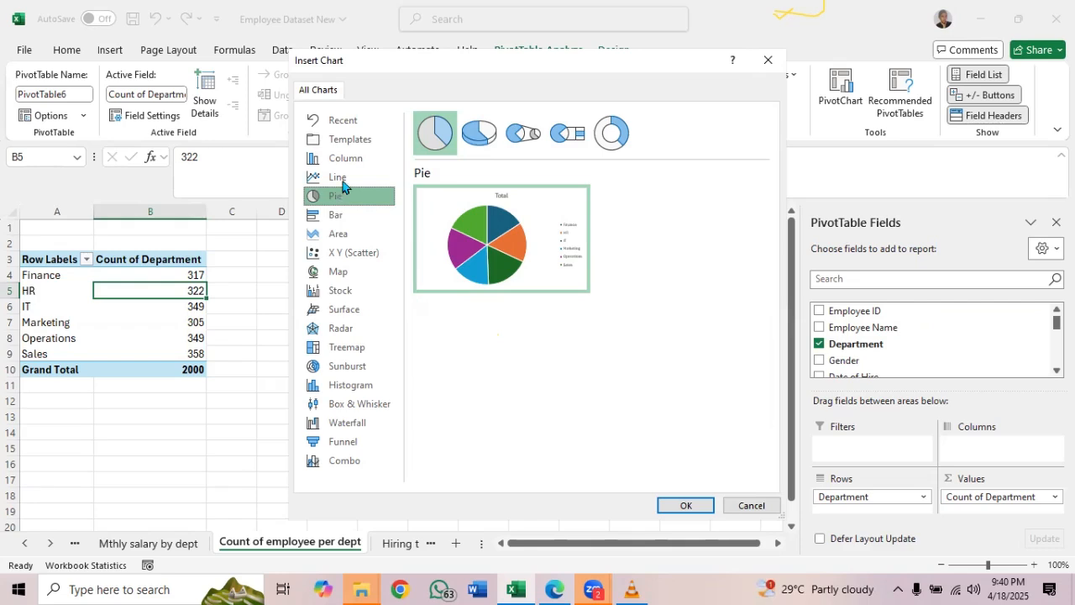
{"action": "mouse_move", "coordinate": [492, 246]}
{"action": "key", "text": "Escape"}
Page through the PivotTable sheets following Count of employee per dept and open the Mthly salary by gender sheet
{"action": "left_click", "coordinate": [400, 543]}
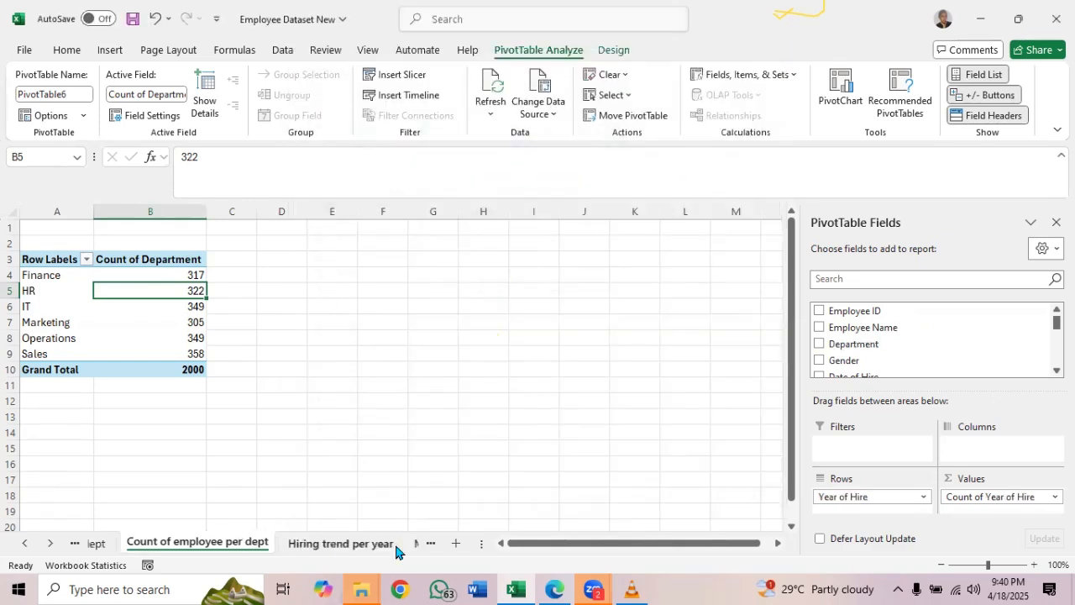
{"action": "left_click", "coordinate": [425, 546]}
{"action": "left_click", "coordinate": [425, 546]}
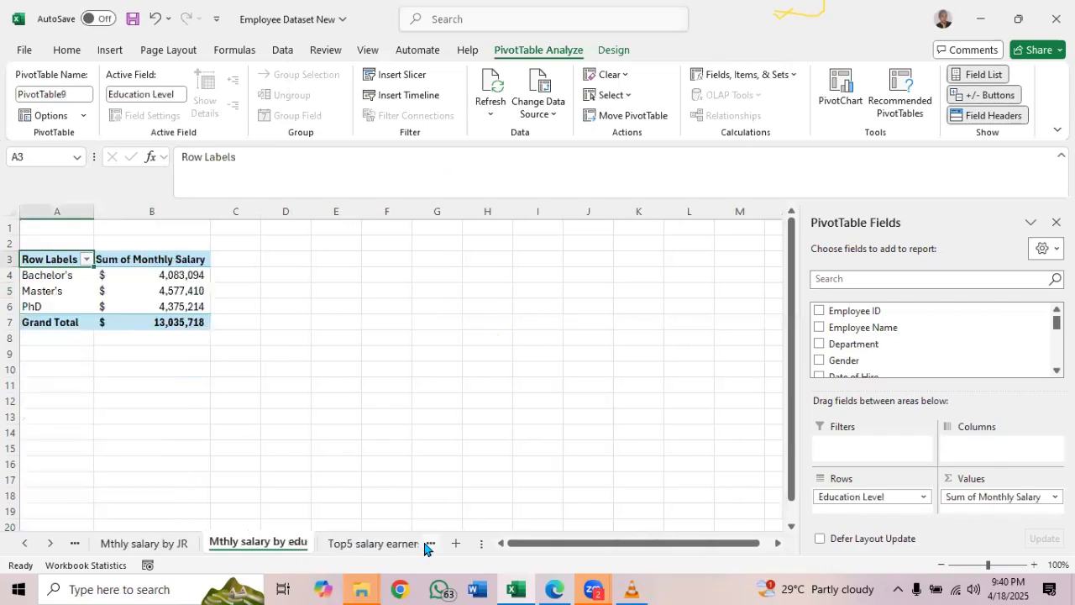
{"action": "left_click", "coordinate": [425, 546]}
{"action": "left_click", "coordinate": [425, 546]}
{"action": "left_click", "coordinate": [425, 546]}
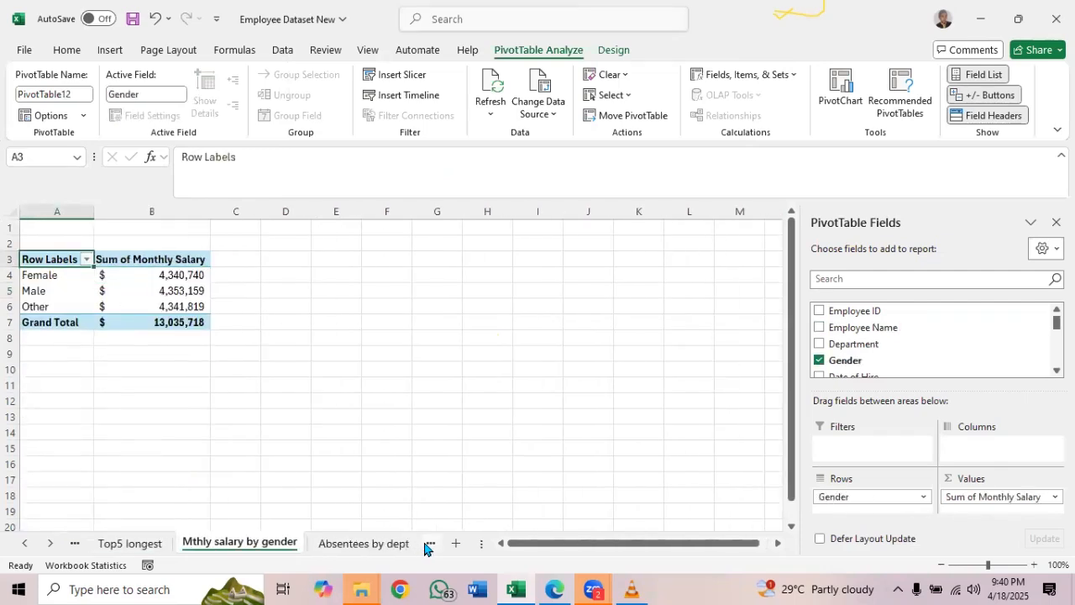
{"action": "left_click", "coordinate": [425, 546]}
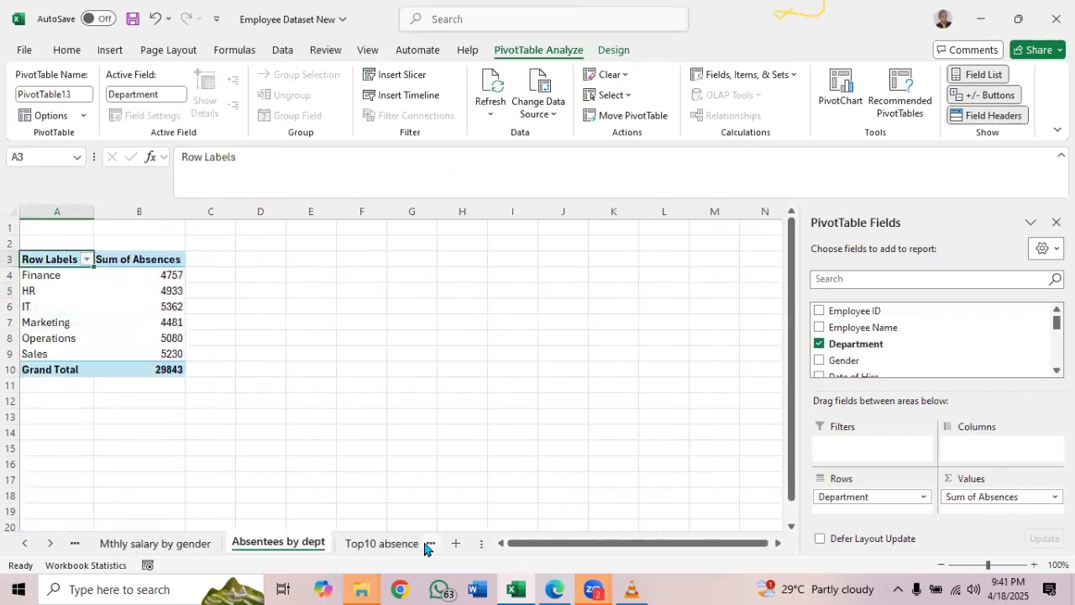
{"action": "left_click", "coordinate": [136, 545]}
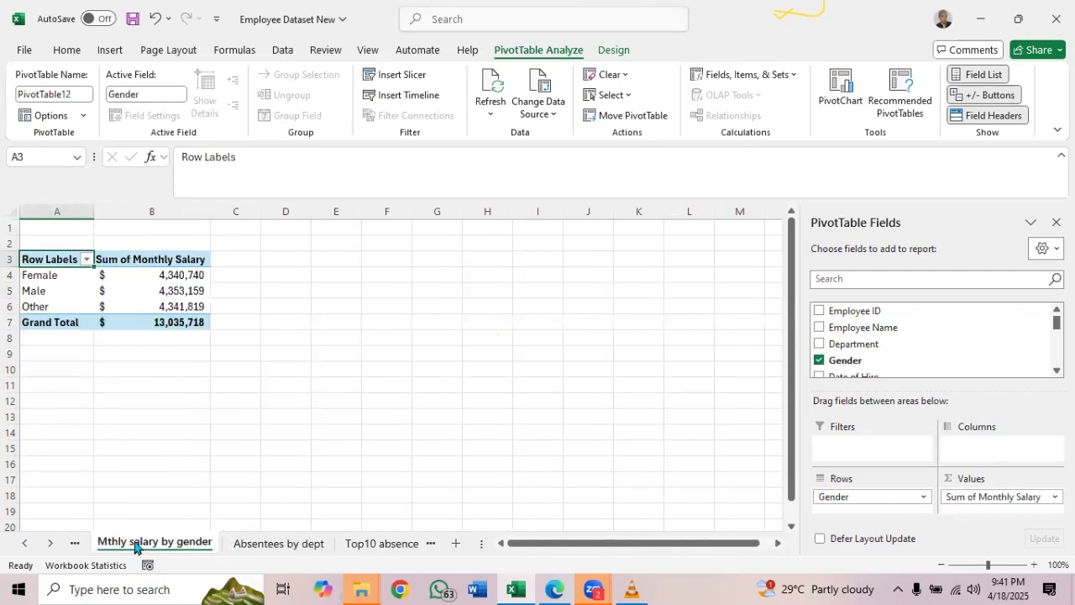
Insert a pie PivotChart of the sum of monthly salary by gender
{"action": "left_click", "coordinate": [171, 274]}
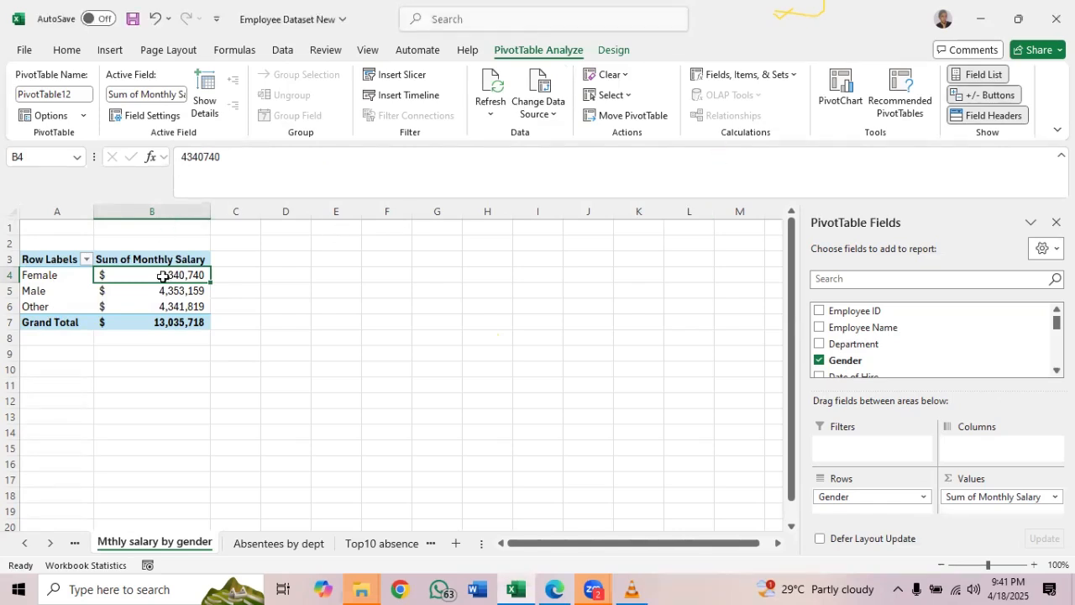
{"action": "mouse_move", "coordinate": [163, 277]}
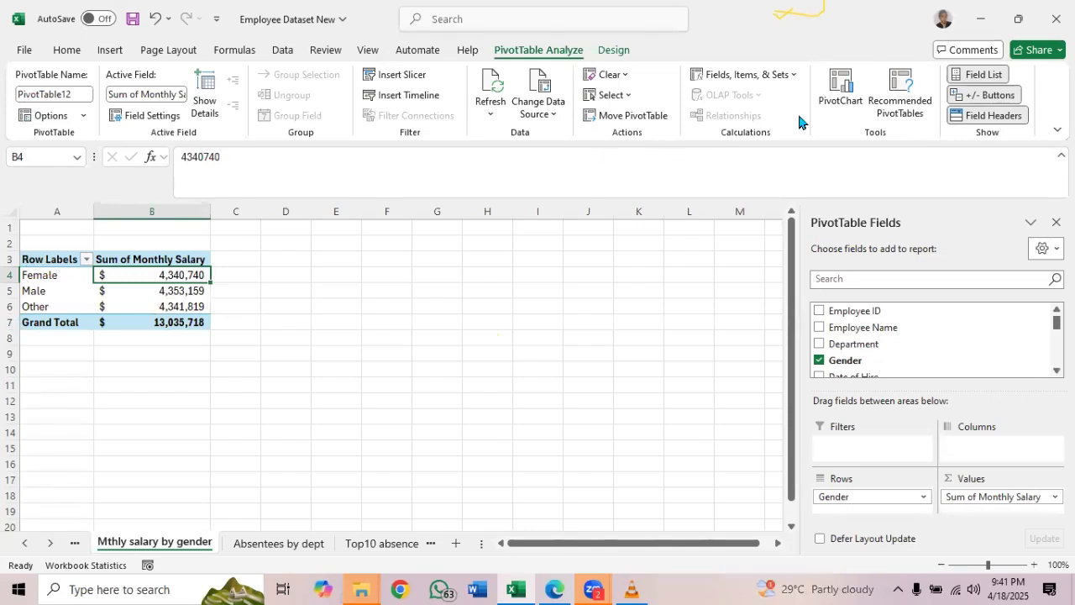
{"action": "left_click", "coordinate": [841, 92]}
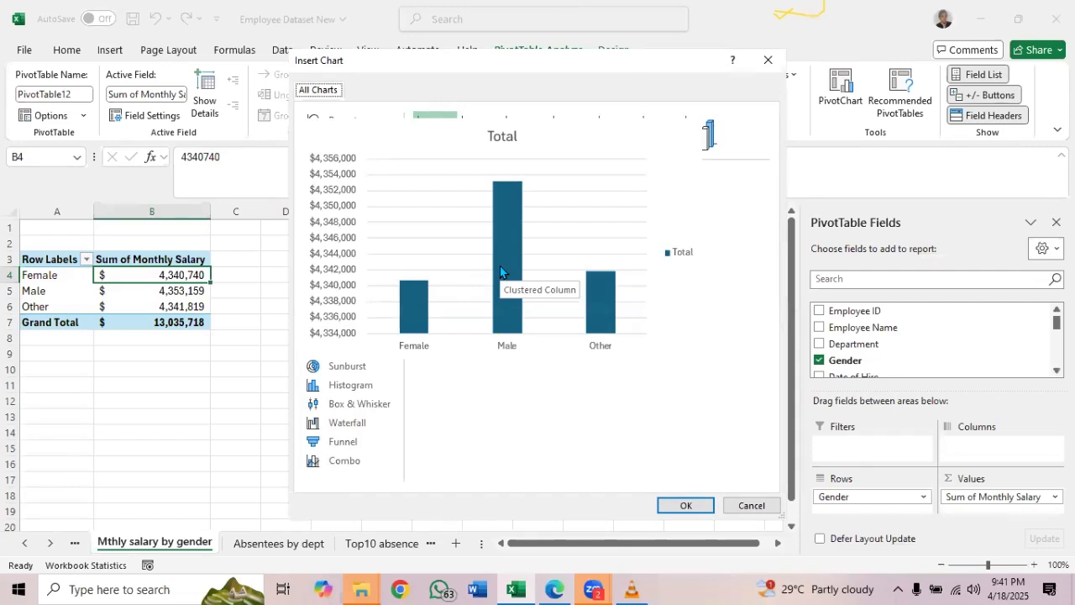
{"action": "left_click", "coordinate": [342, 196]}
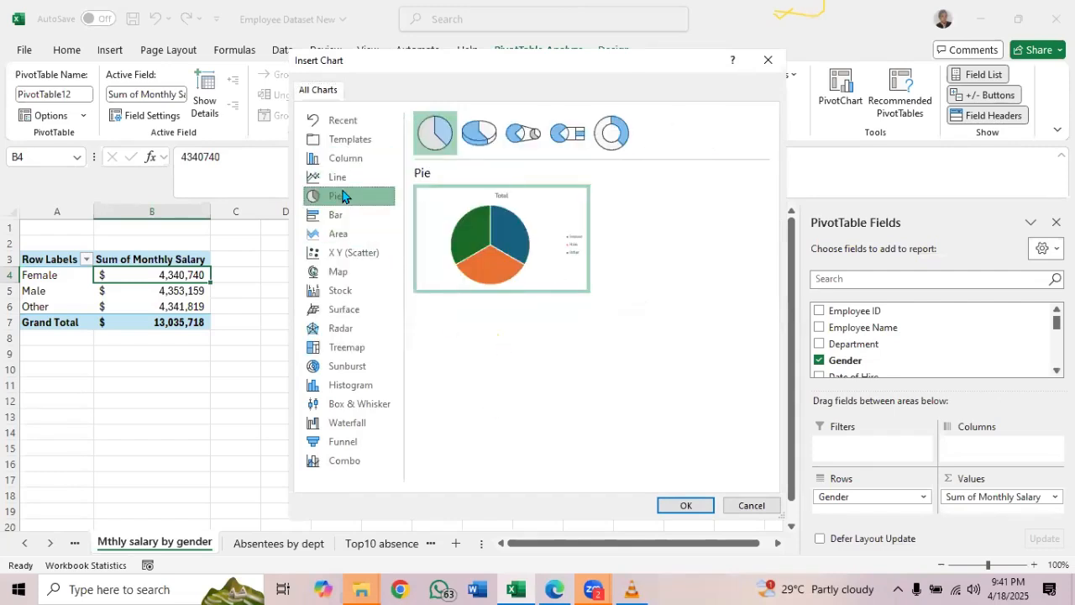
{"action": "mouse_move", "coordinate": [474, 233]}
{"action": "left_click", "coordinate": [687, 505]}
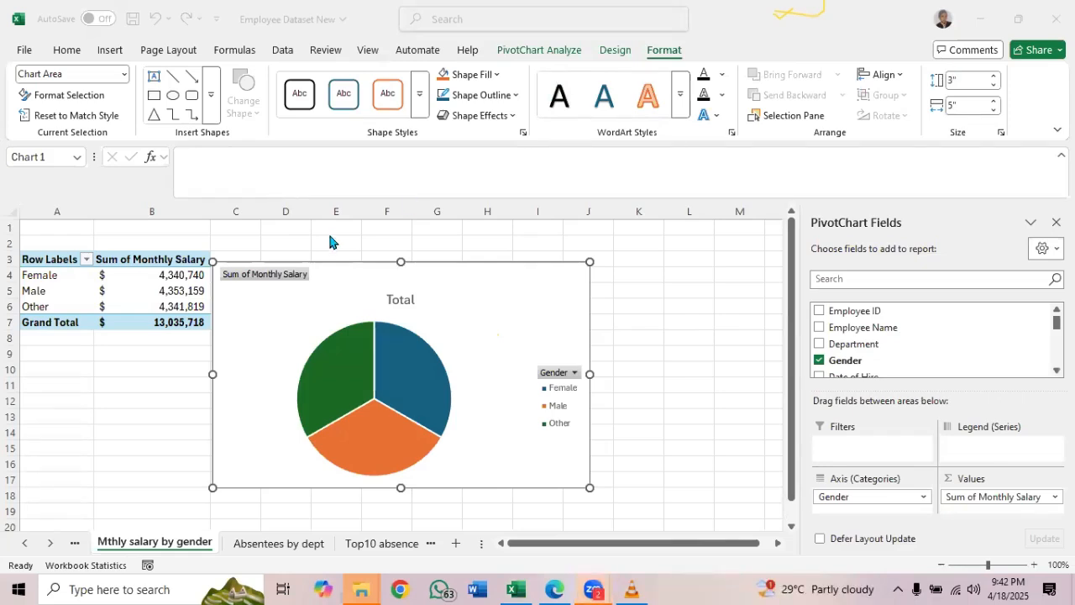
Reopen the PivotChart gallery for the gender salary PivotTable and examine the Area and Stacked Area previews
{"action": "left_click", "coordinate": [190, 276]}
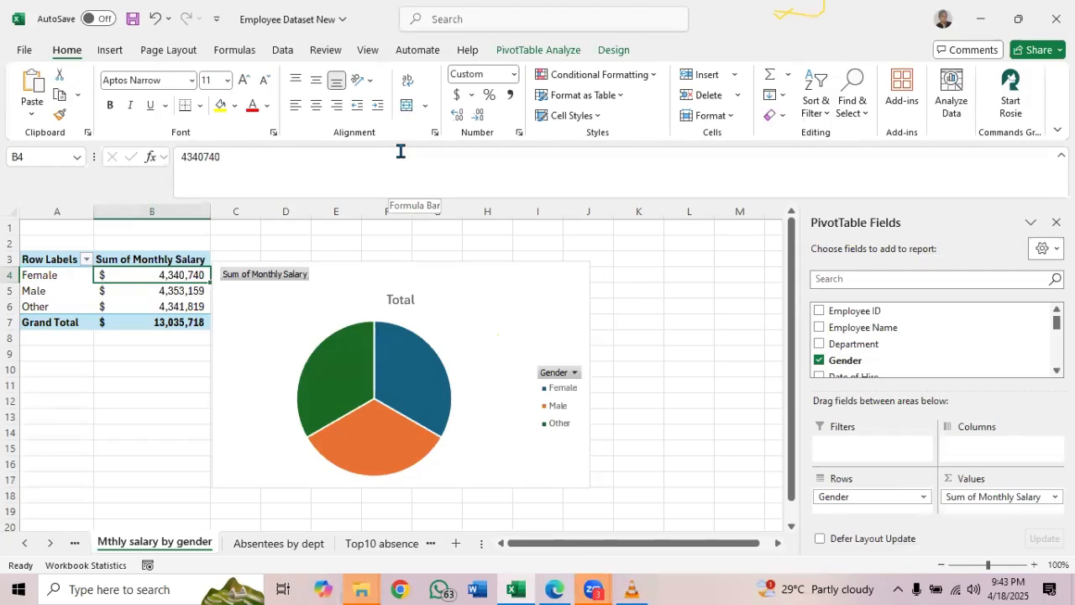
{"action": "mouse_move", "coordinate": [186, 277]}
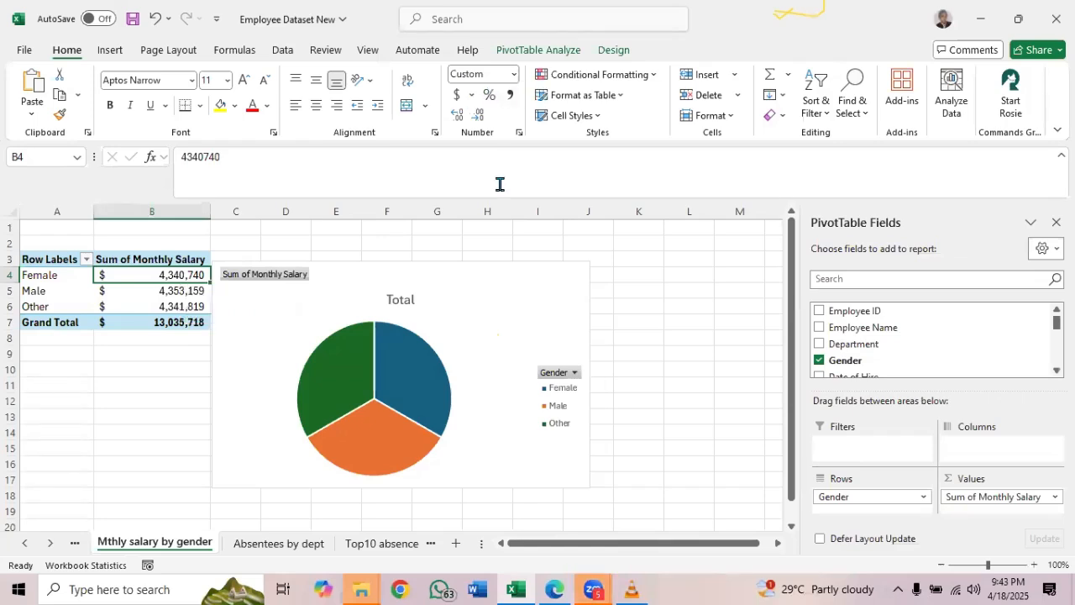
{"action": "left_click", "coordinate": [543, 55]}
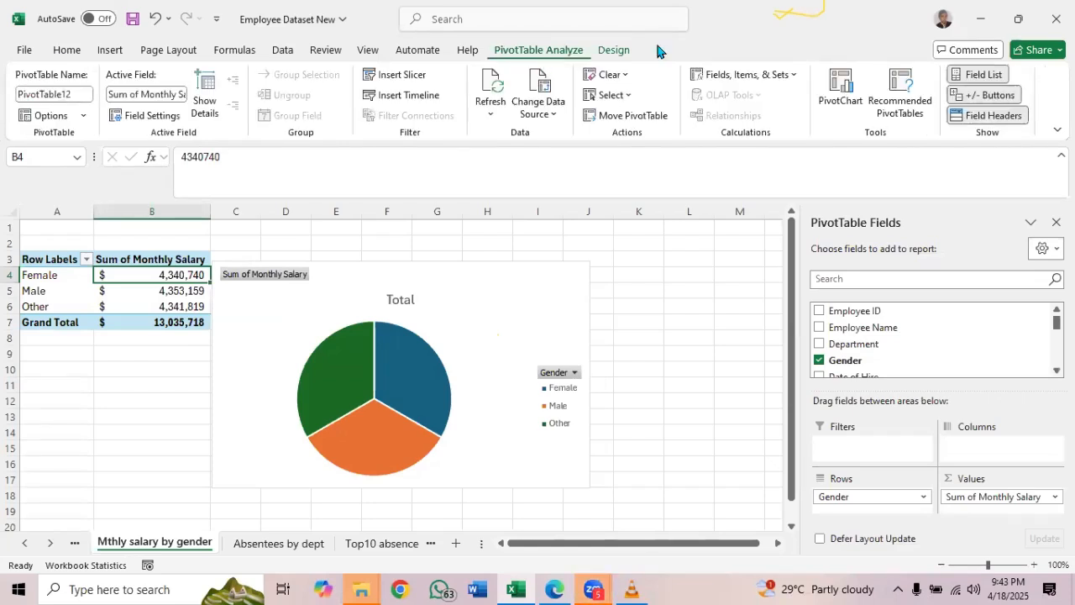
{"action": "left_click", "coordinate": [840, 91]}
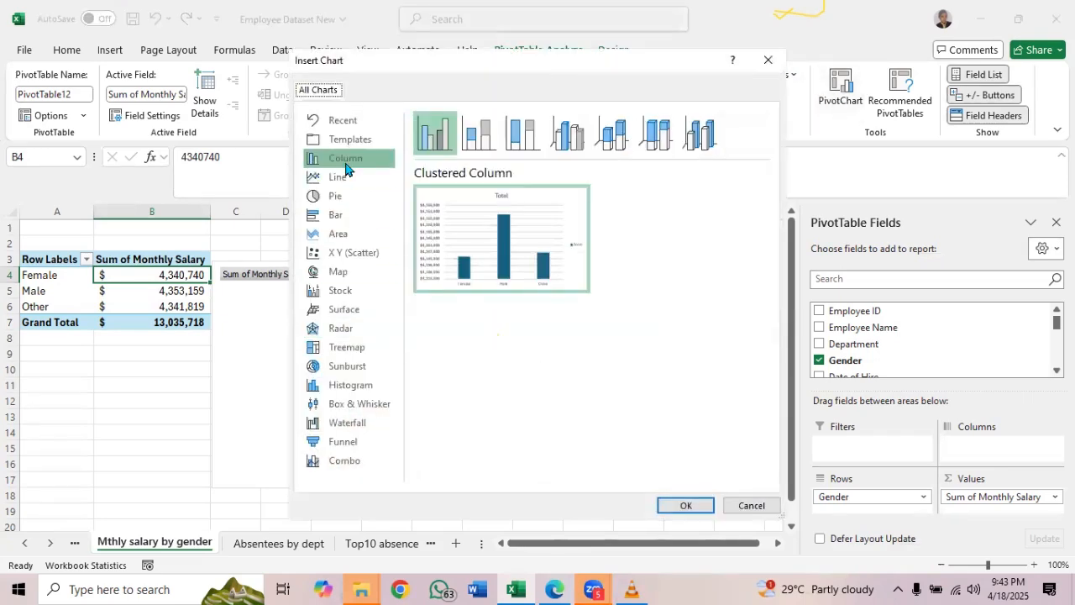
{"action": "left_click", "coordinate": [342, 235]}
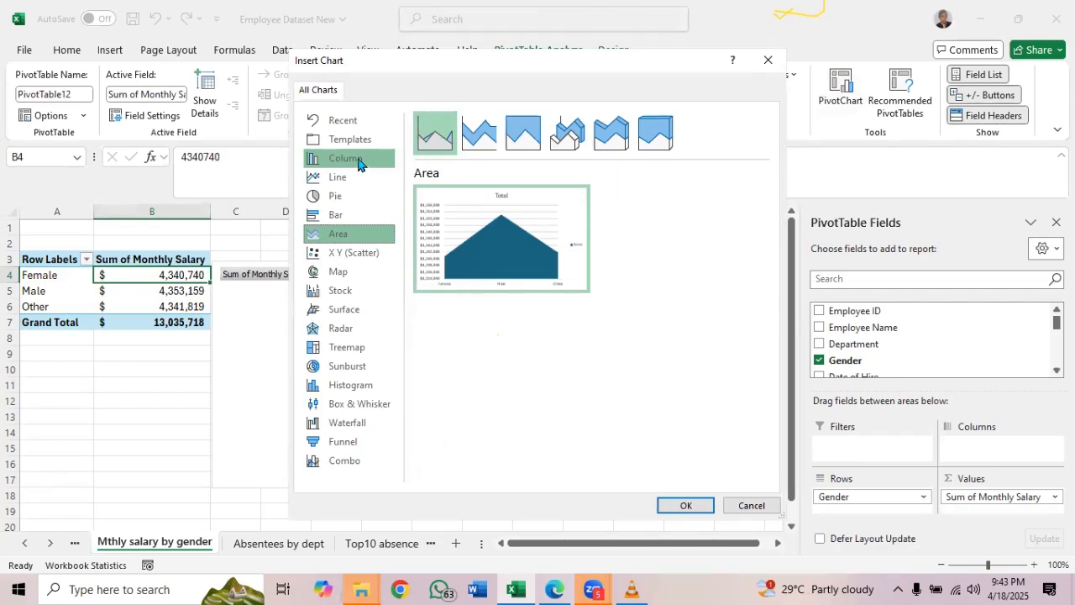
{"action": "mouse_move", "coordinate": [497, 240]}
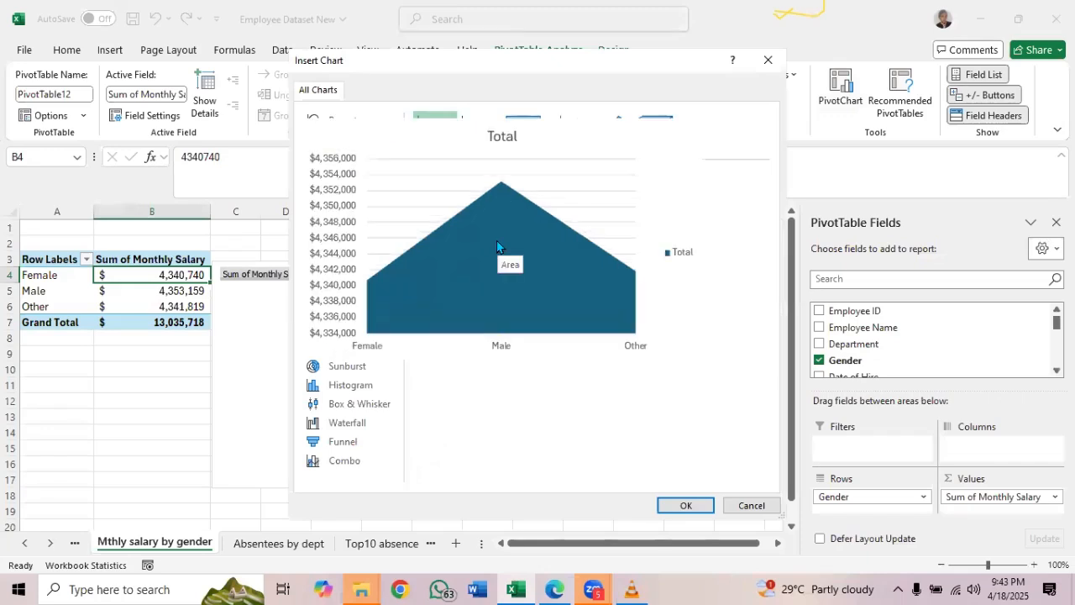
{"action": "mouse_move", "coordinate": [448, 257]}
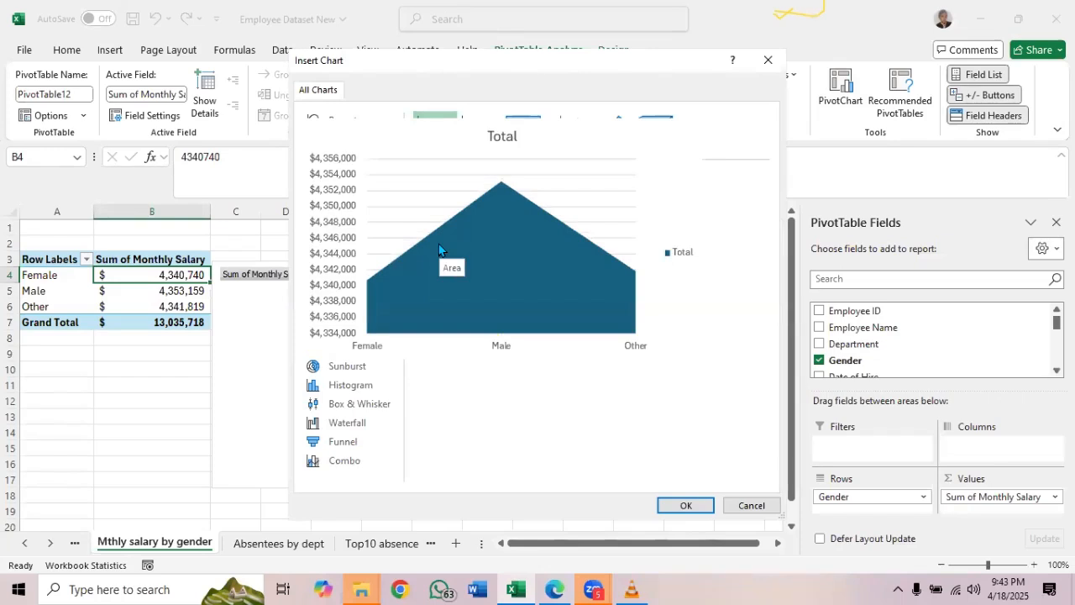
{"action": "mouse_move", "coordinate": [435, 278]}
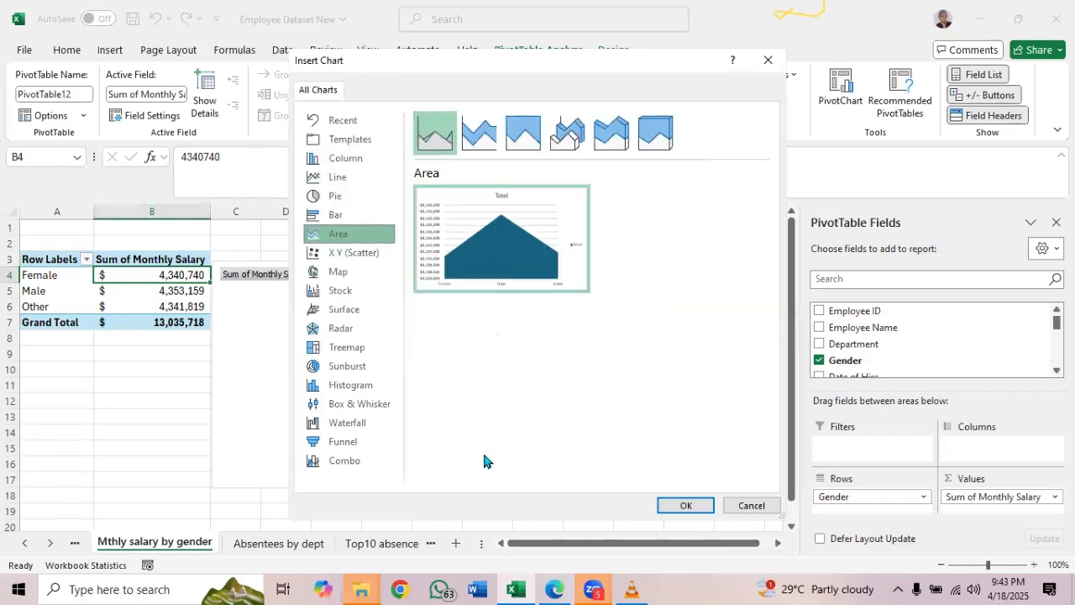
{"action": "left_click", "coordinate": [479, 135]}
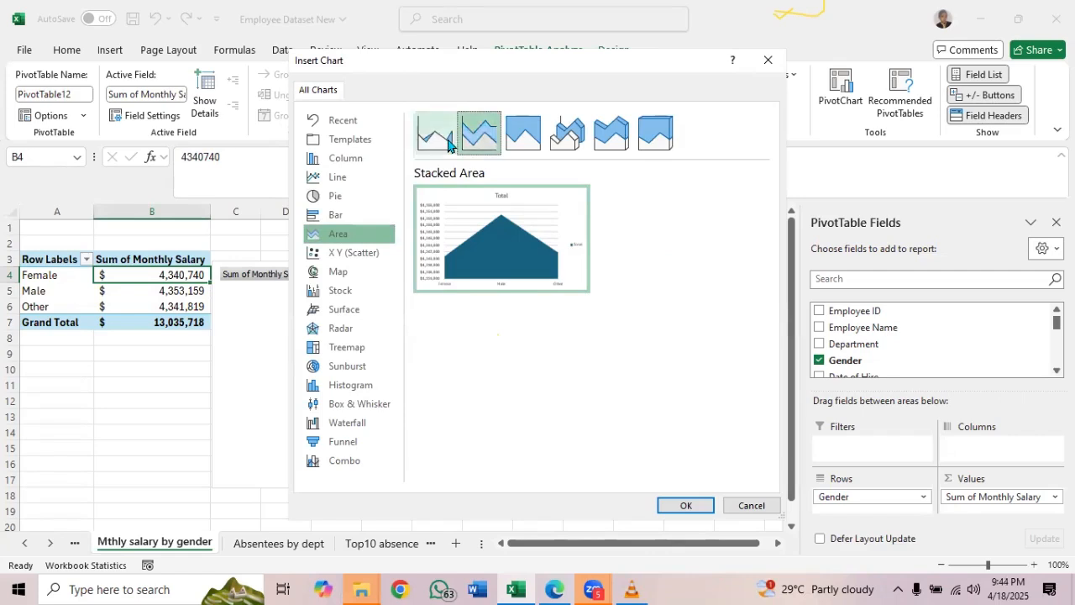
{"action": "left_click", "coordinate": [448, 145]}
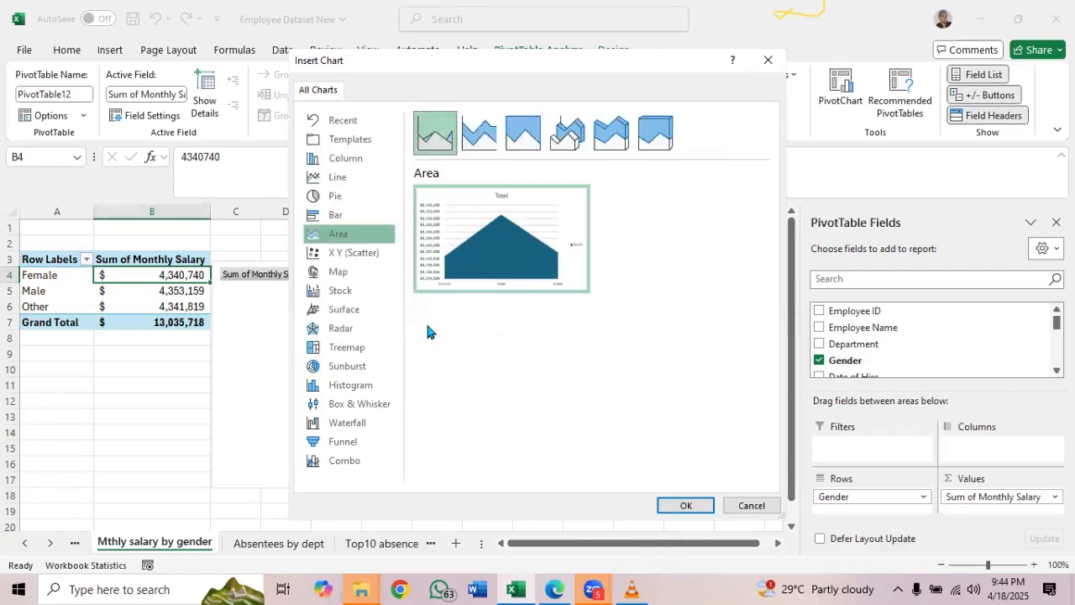
Check the scatter, map, stock, surface, radar, treemap and sunburst chart types for the gender PivotTable, leaving the gallery without inserting one
{"action": "left_click", "coordinate": [353, 257]}
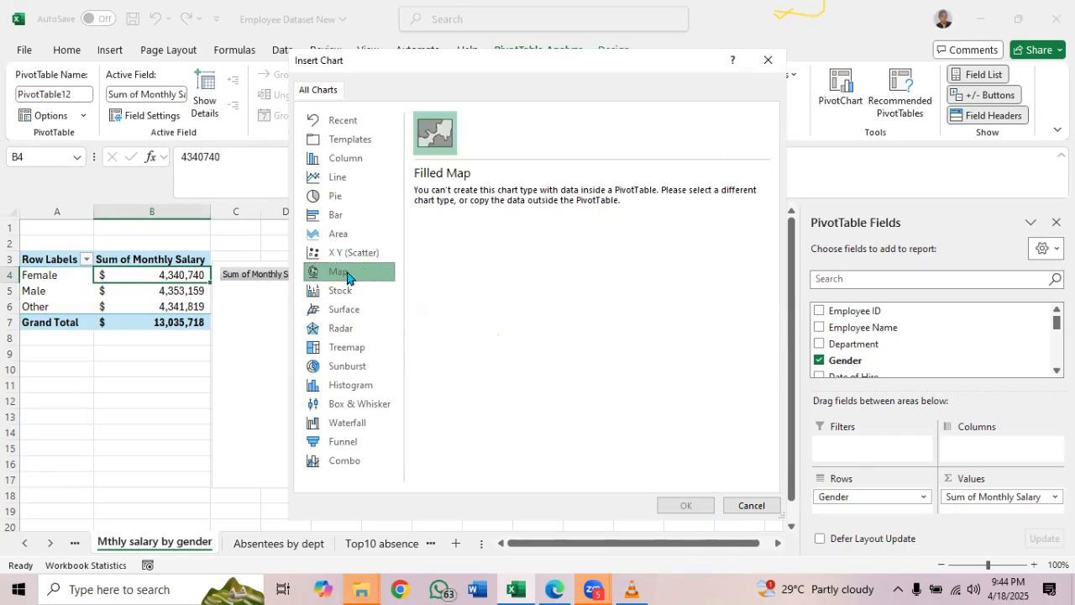
{"action": "left_click", "coordinate": [348, 276]}
{"action": "left_click", "coordinate": [347, 293]}
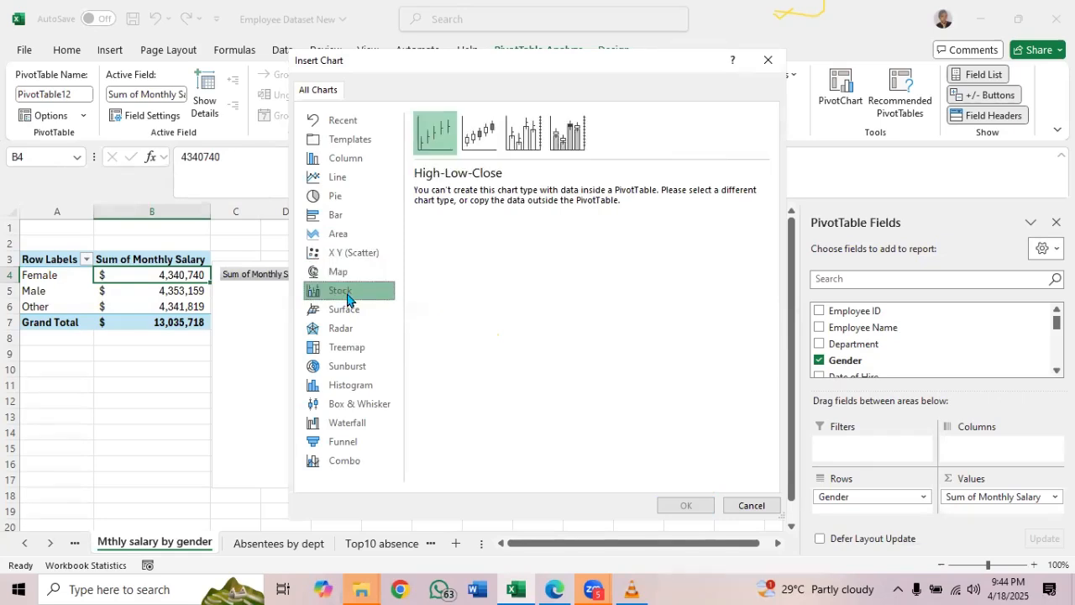
{"action": "left_click", "coordinate": [348, 315]}
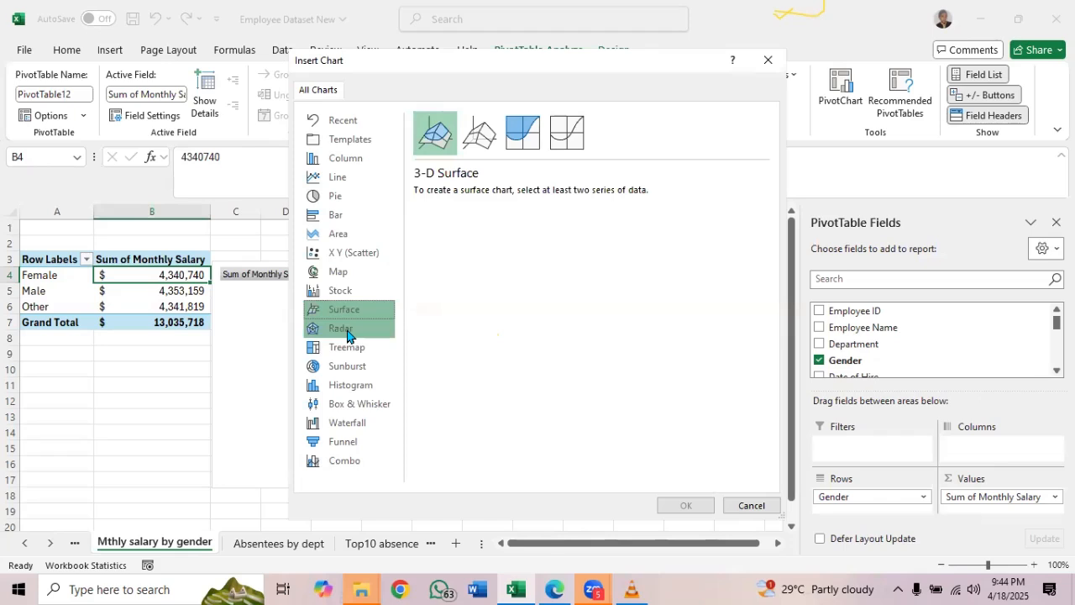
{"action": "left_click", "coordinate": [348, 335]}
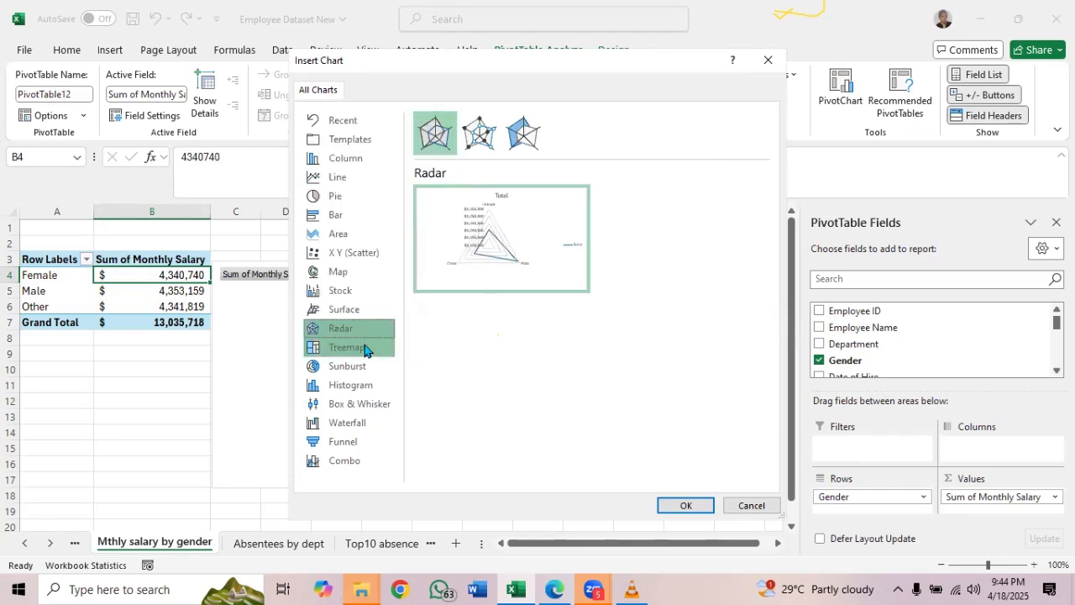
{"action": "left_click", "coordinate": [363, 348]}
{"action": "left_click", "coordinate": [361, 367]}
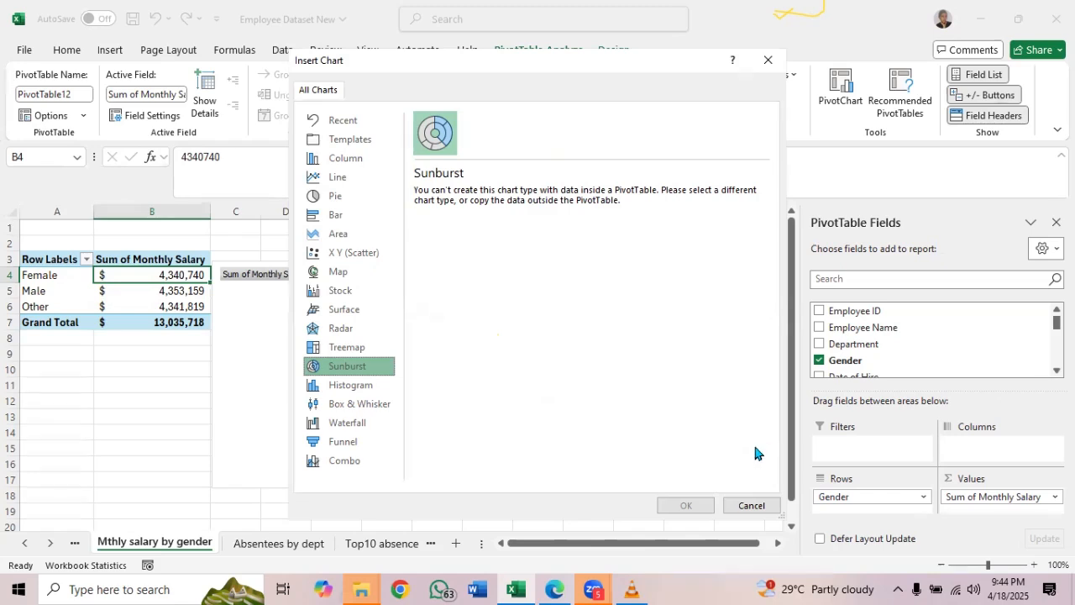
{"action": "left_click", "coordinate": [750, 503]}
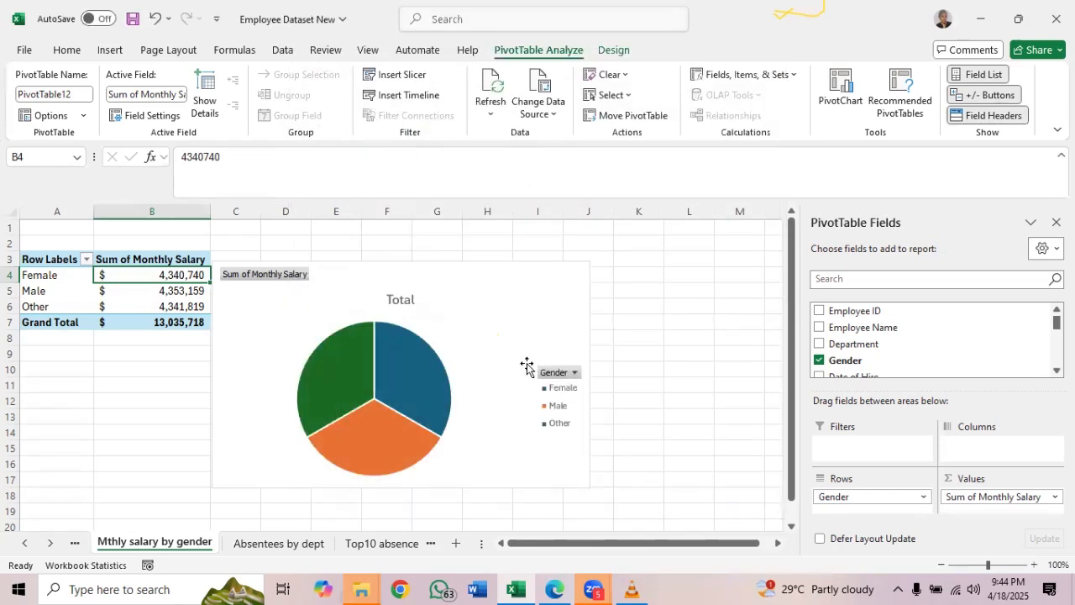
Move the gender pie PivotChart up beside its PivotTable, over about columns C to J, rows 1 to 15
{"action": "left_click_drag", "start_coordinate": [502, 300], "coordinate": [499, 269]}
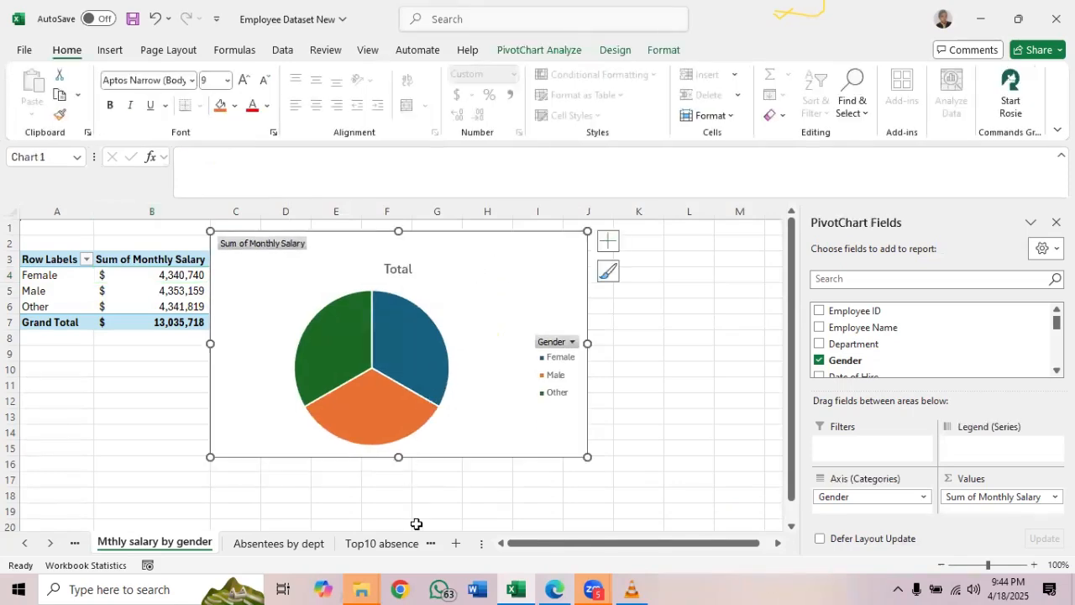
Delete the empty worksheet Sheet21 from the workbook
{"action": "left_click", "coordinate": [430, 546]}
{"action": "left_click", "coordinate": [431, 545]}
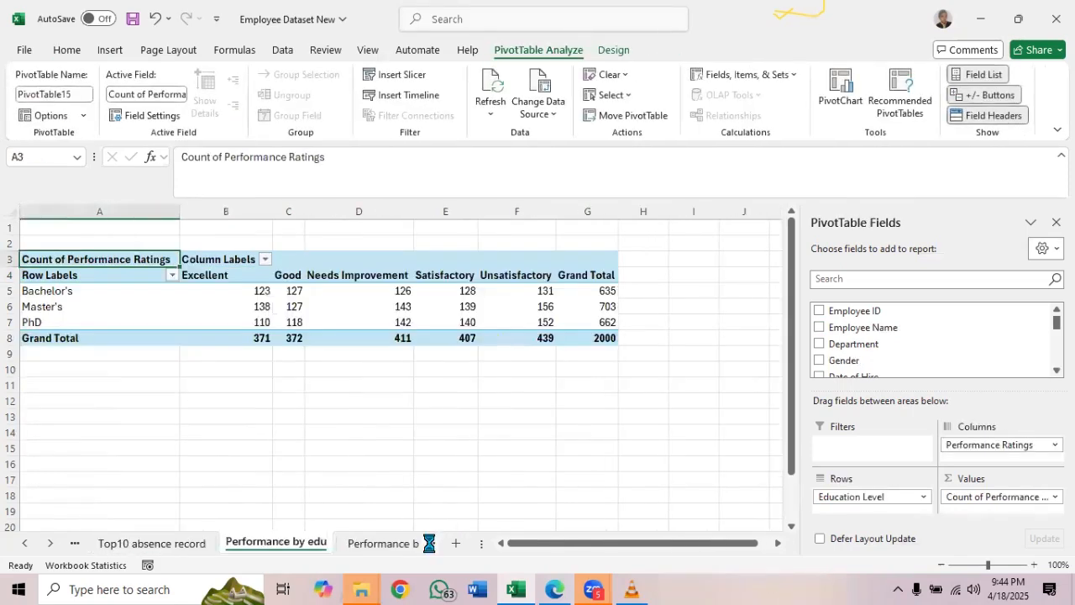
{"action": "left_click", "coordinate": [431, 545]}
{"action": "left_click", "coordinate": [430, 546]}
{"action": "left_click", "coordinate": [431, 548]}
{"action": "left_click", "coordinate": [431, 549]}
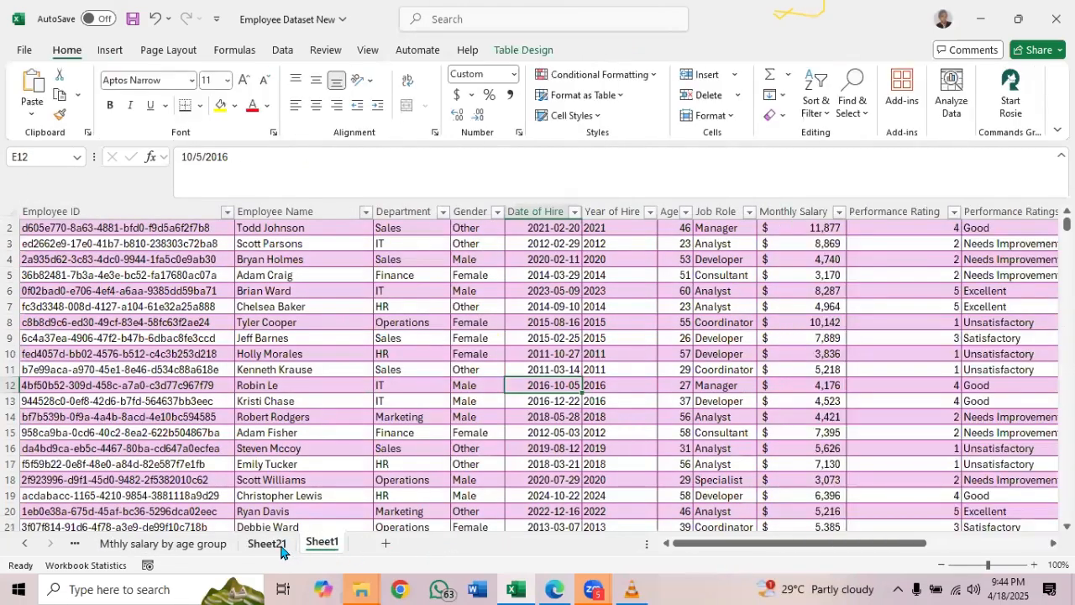
{"action": "left_click", "coordinate": [283, 549]}
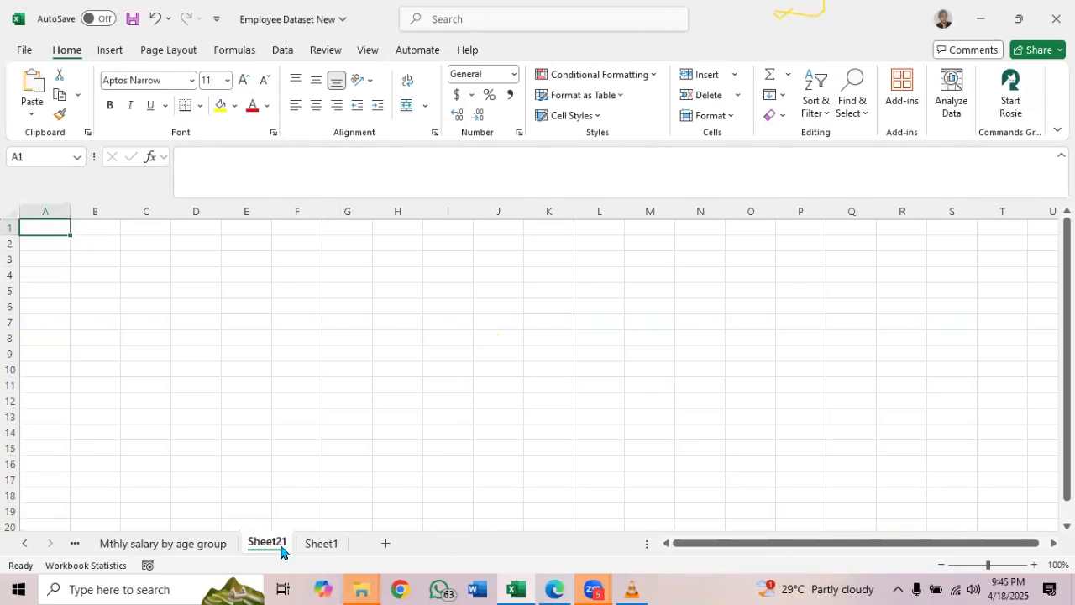
{"action": "right_click", "coordinate": [282, 550]}
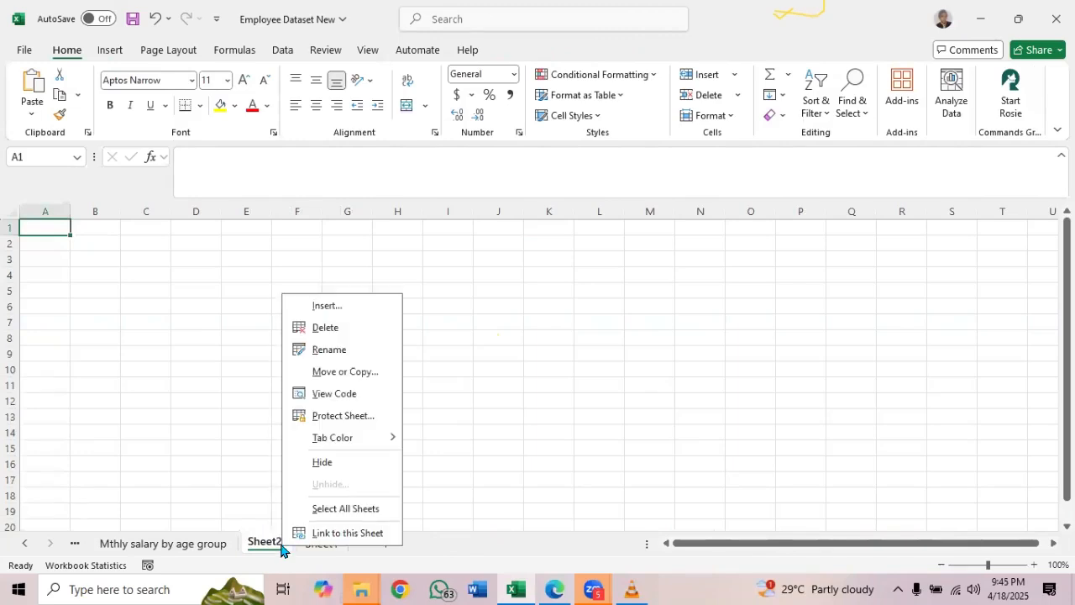
{"action": "left_click", "coordinate": [337, 328]}
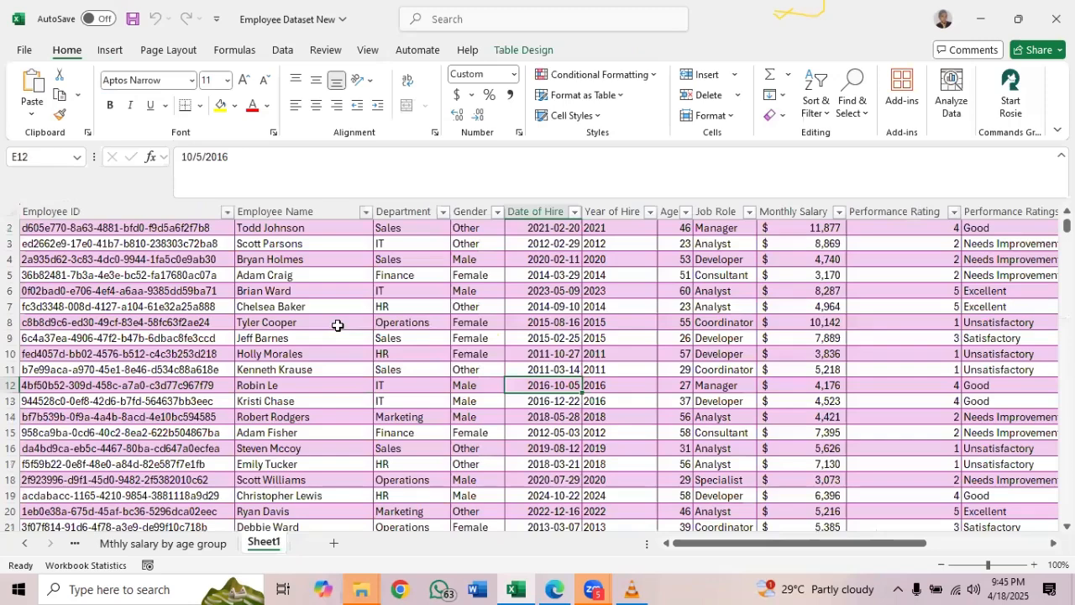
Create a blank PivotTable from the Employee_Dataset table on a new worksheet
{"action": "left_click", "coordinate": [399, 288]}
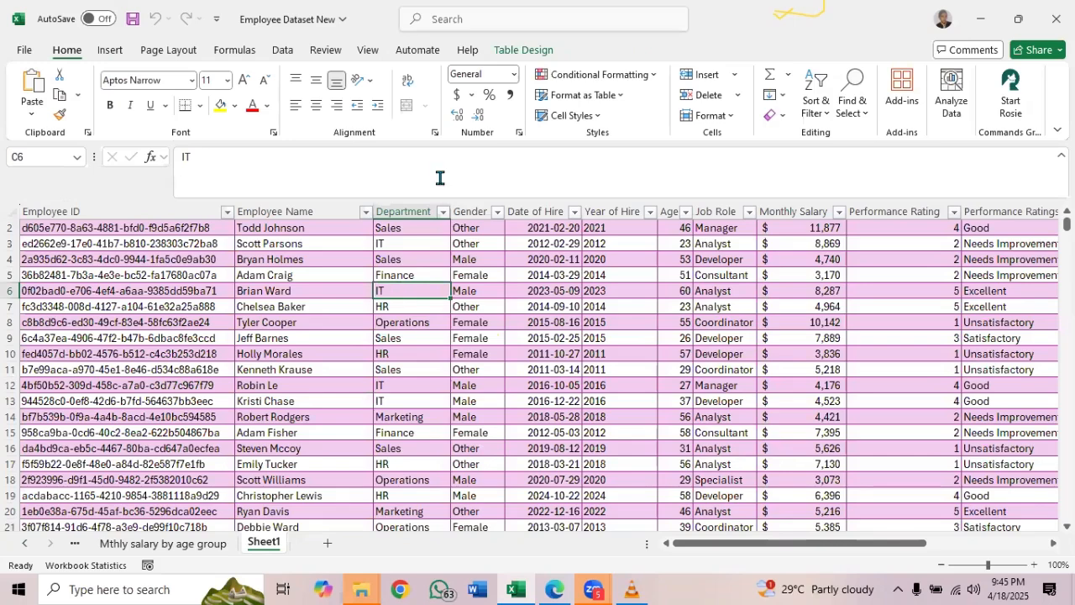
{"action": "left_click", "coordinate": [513, 50]}
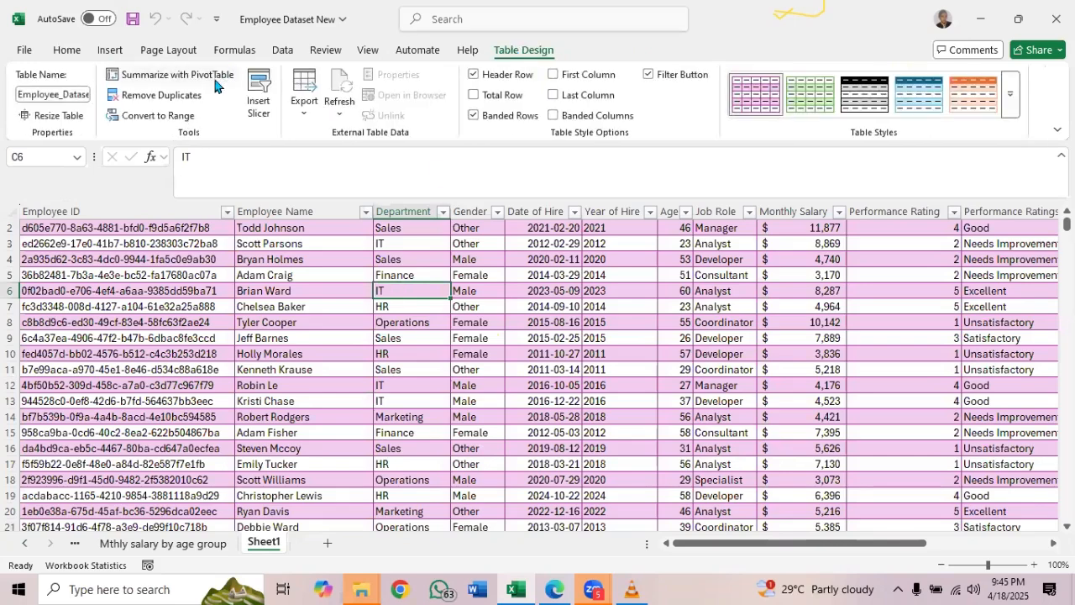
{"action": "left_click", "coordinate": [168, 74]}
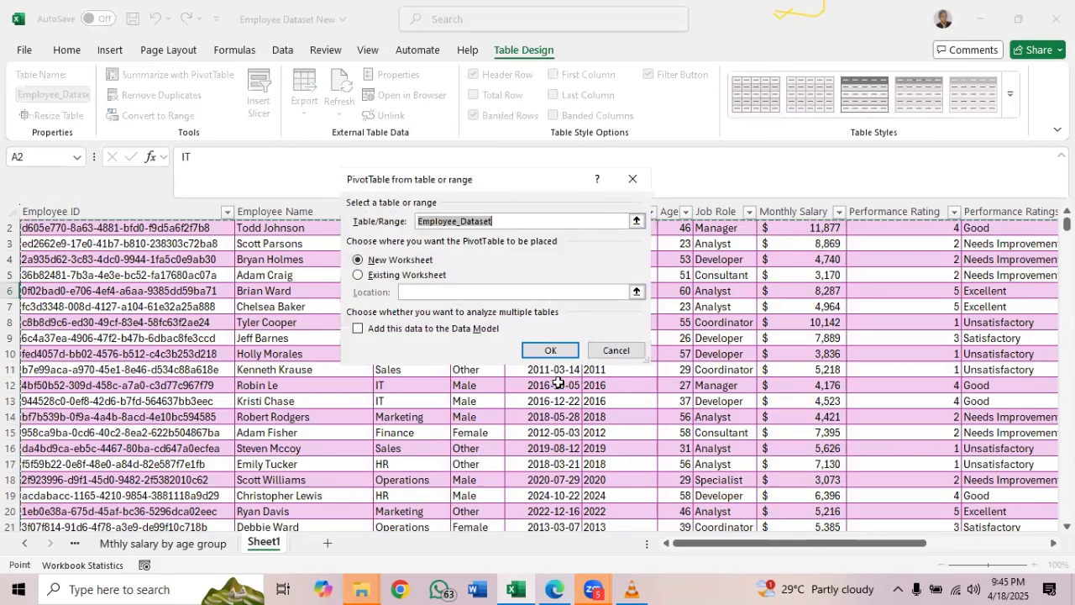
{"action": "left_click", "coordinate": [550, 351]}
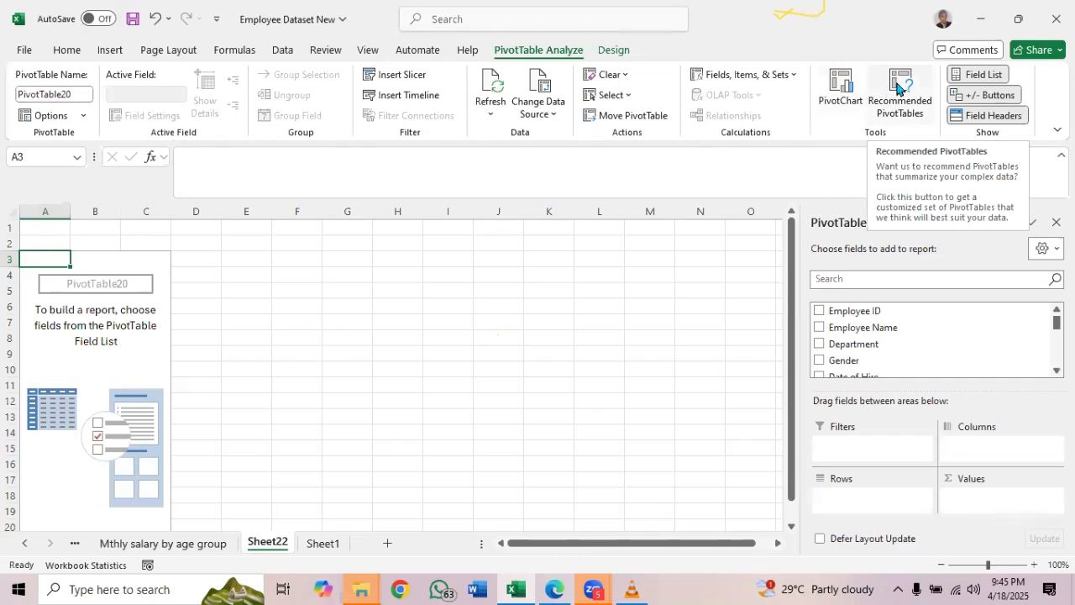
Examine the recommended PivotTables, including salary by location, department and gender and employee count by job role and performance ratings, without inserting one
{"action": "left_click", "coordinate": [887, 88]}
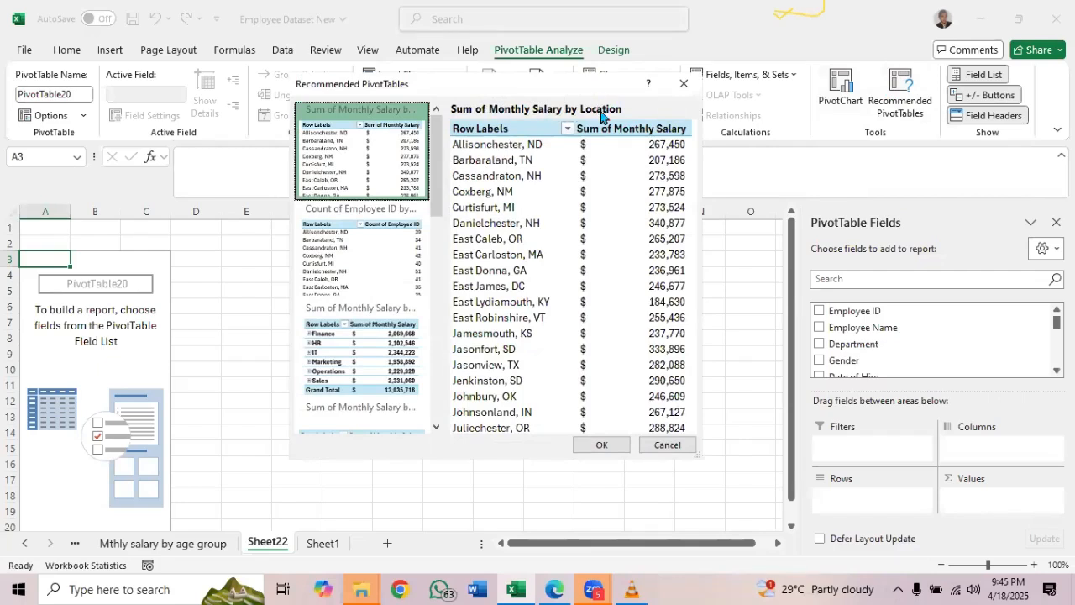
{"action": "left_click", "coordinate": [362, 258]}
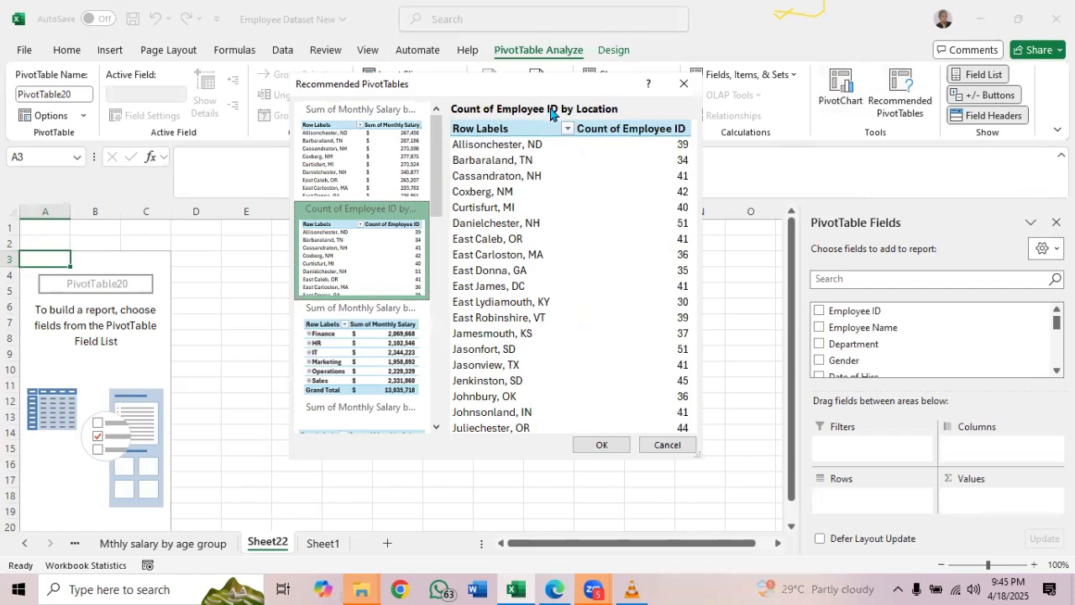
{"action": "left_click", "coordinate": [352, 335]}
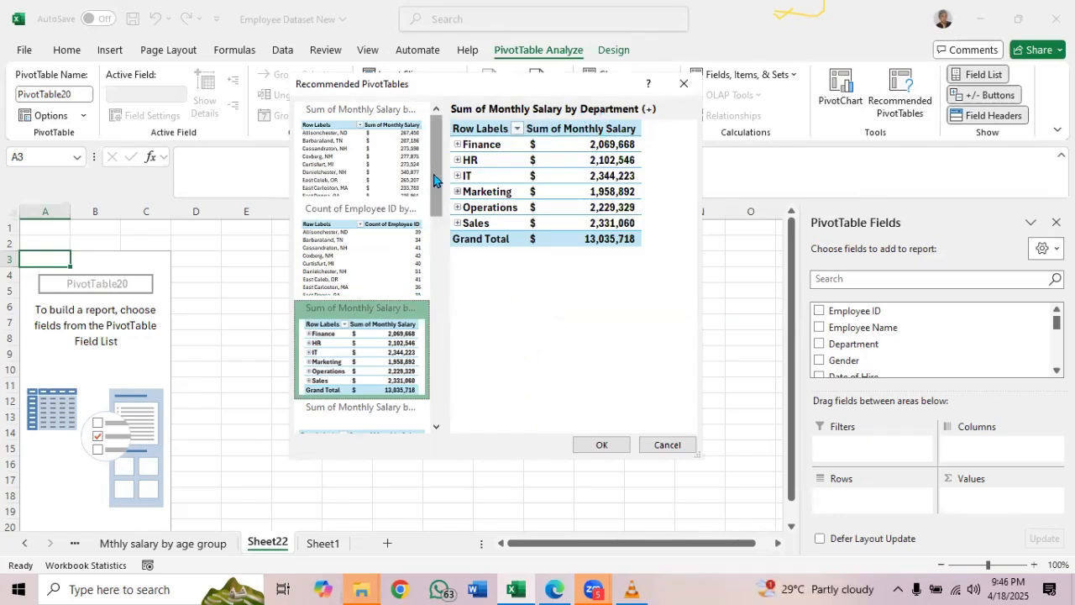
{"action": "left_click_drag", "start_coordinate": [442, 181], "coordinate": [434, 247]}
{"action": "left_click", "coordinate": [379, 231]}
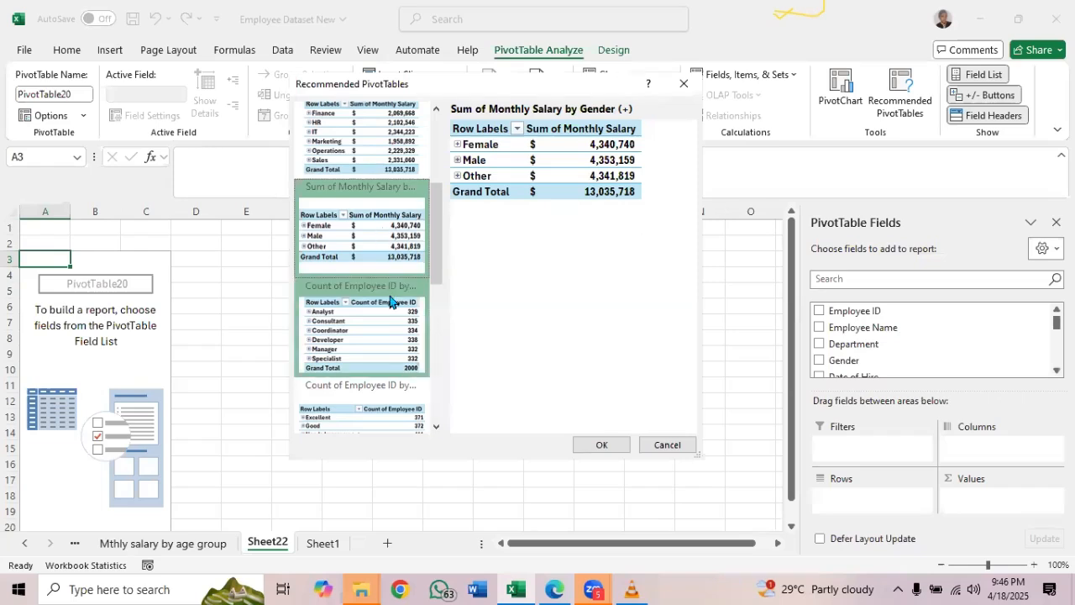
{"action": "left_click", "coordinate": [369, 324]}
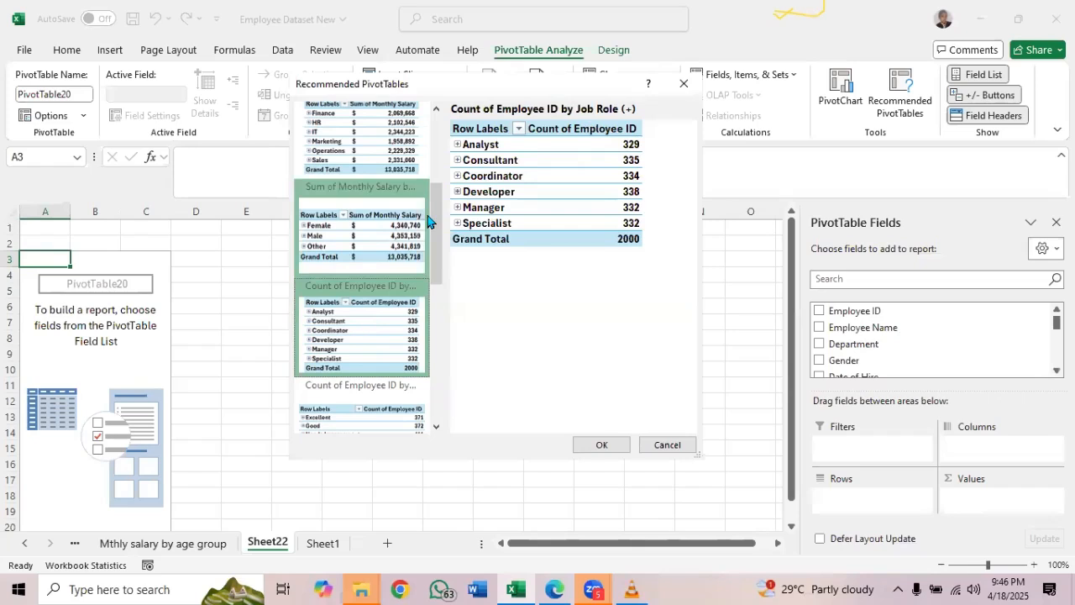
{"action": "left_click_drag", "start_coordinate": [434, 218], "coordinate": [434, 262]}
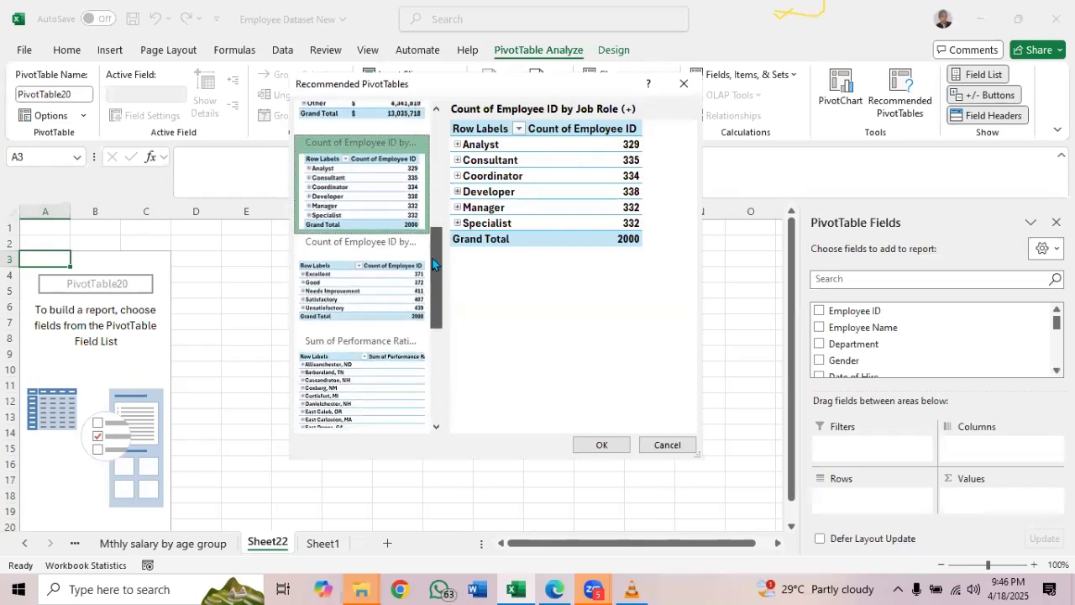
{"action": "left_click", "coordinate": [375, 279]}
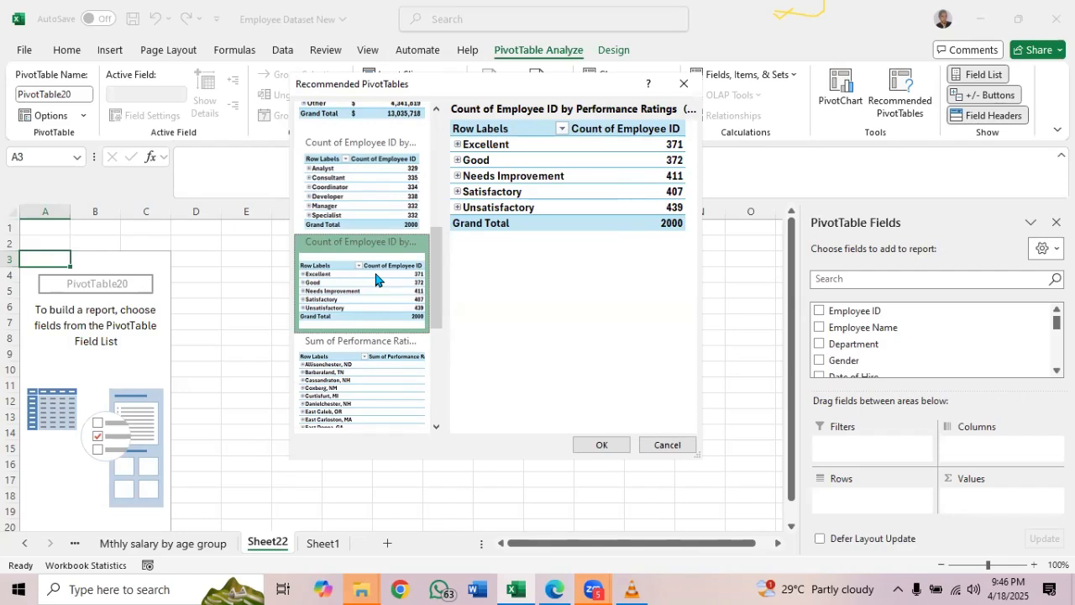
{"action": "left_click", "coordinate": [364, 352]}
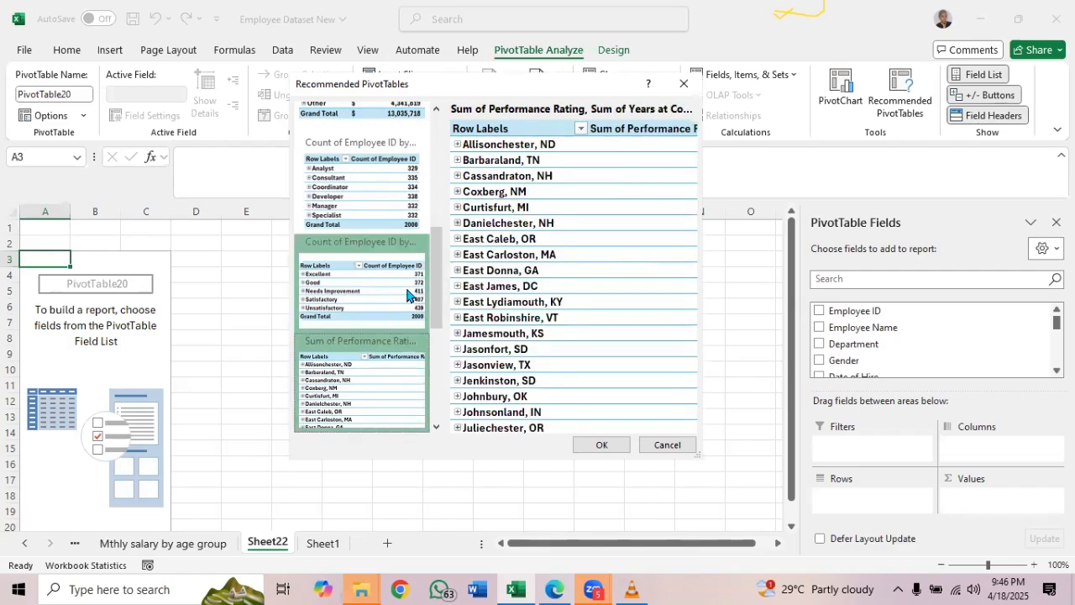
{"action": "left_click_drag", "start_coordinate": [434, 313], "coordinate": [443, 462]}
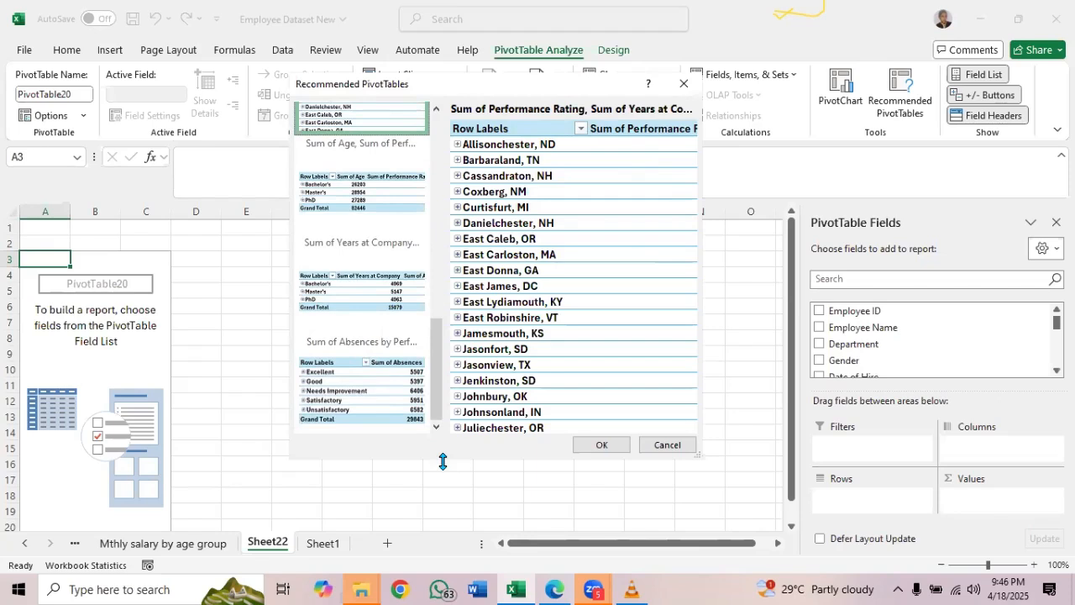
{"action": "left_click", "coordinate": [649, 446]}
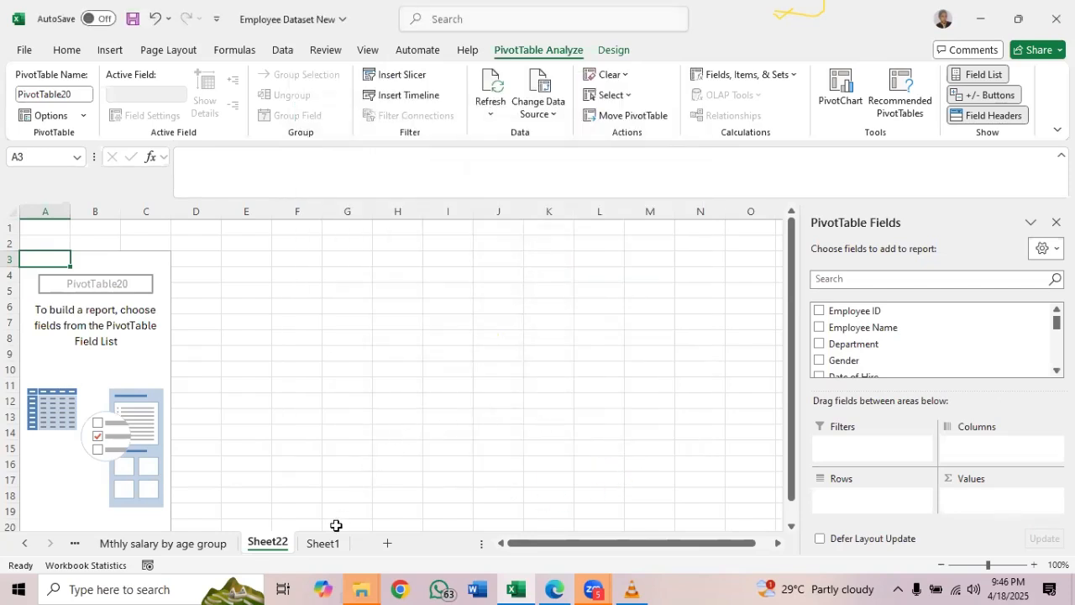
Check the source table on Sheet1 and look again at the recommendations for the blank PivotTable on Sheet22, closing them without inserting one
{"action": "left_click", "coordinate": [331, 547]}
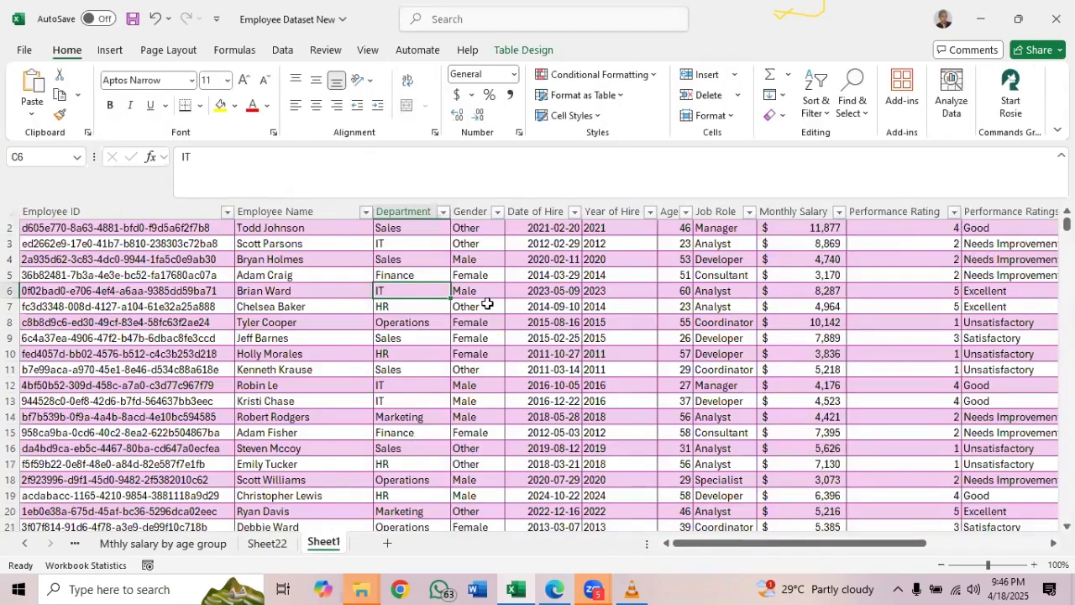
{"action": "left_click", "coordinate": [487, 304]}
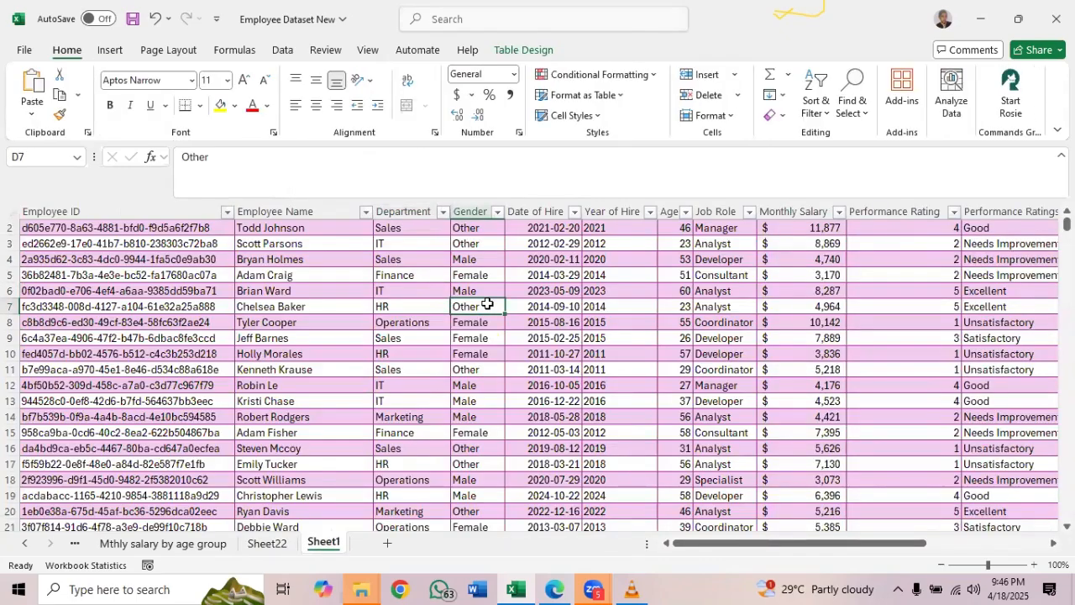
{"action": "left_click", "coordinate": [274, 545]}
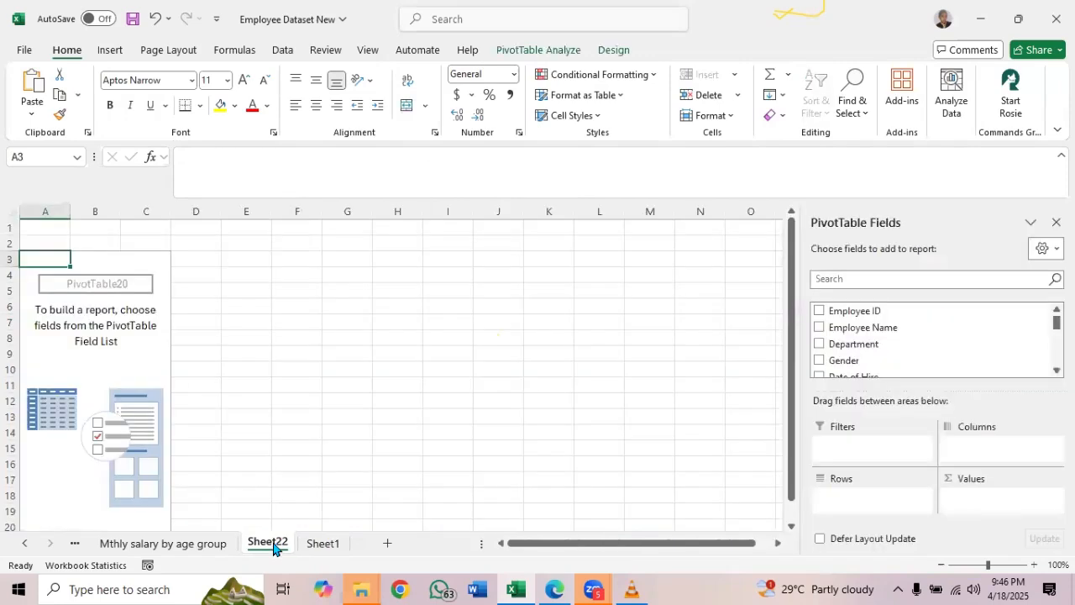
{"action": "left_click", "coordinate": [554, 52]}
{"action": "left_click", "coordinate": [902, 85]}
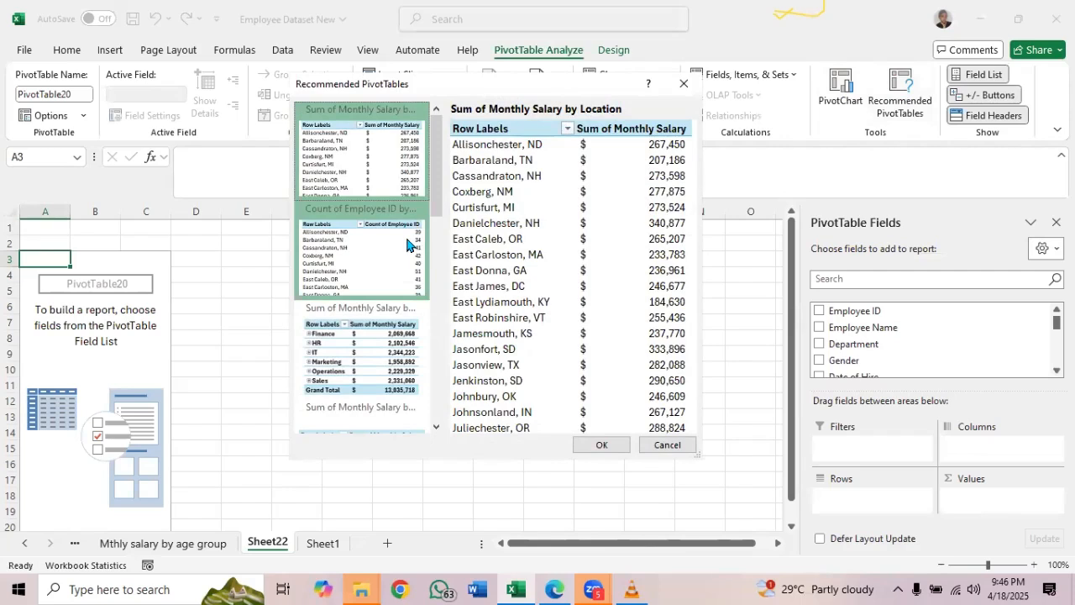
{"action": "left_click", "coordinate": [683, 84]}
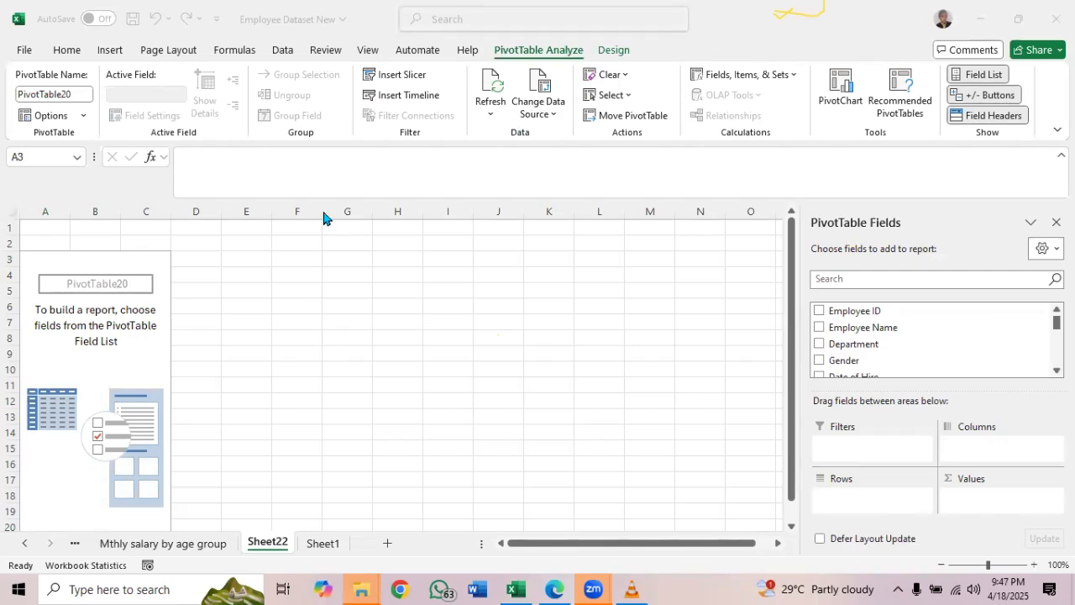
{"action": "left_click", "coordinate": [106, 269]}
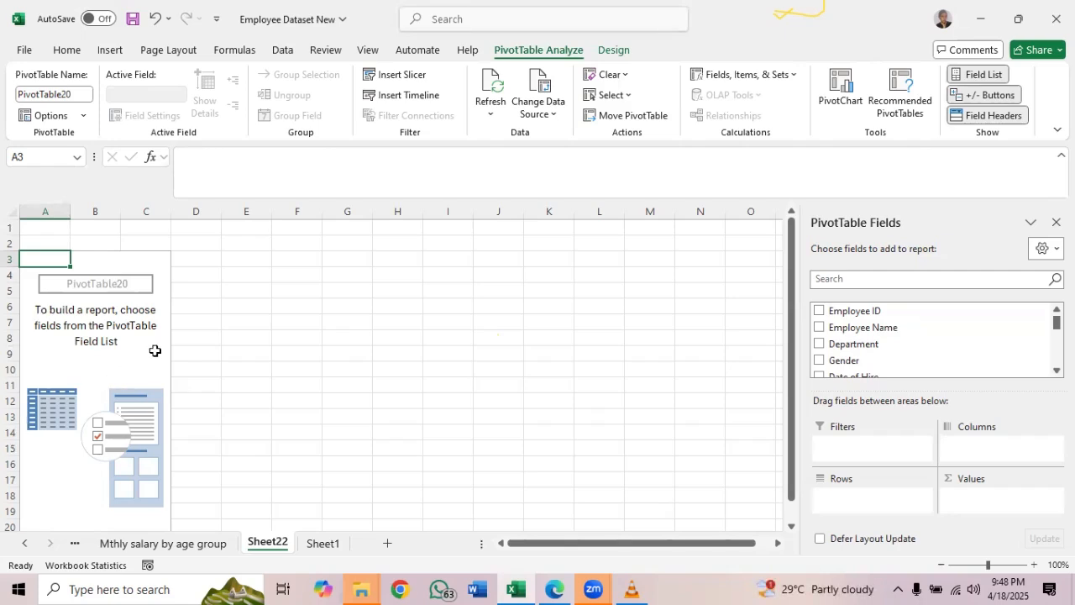
Switch to the analysis list PDF in Edge, read it through to Monthly Salary by Age Group, and return to the Excel workbook
{"action": "left_click", "coordinate": [556, 589]}
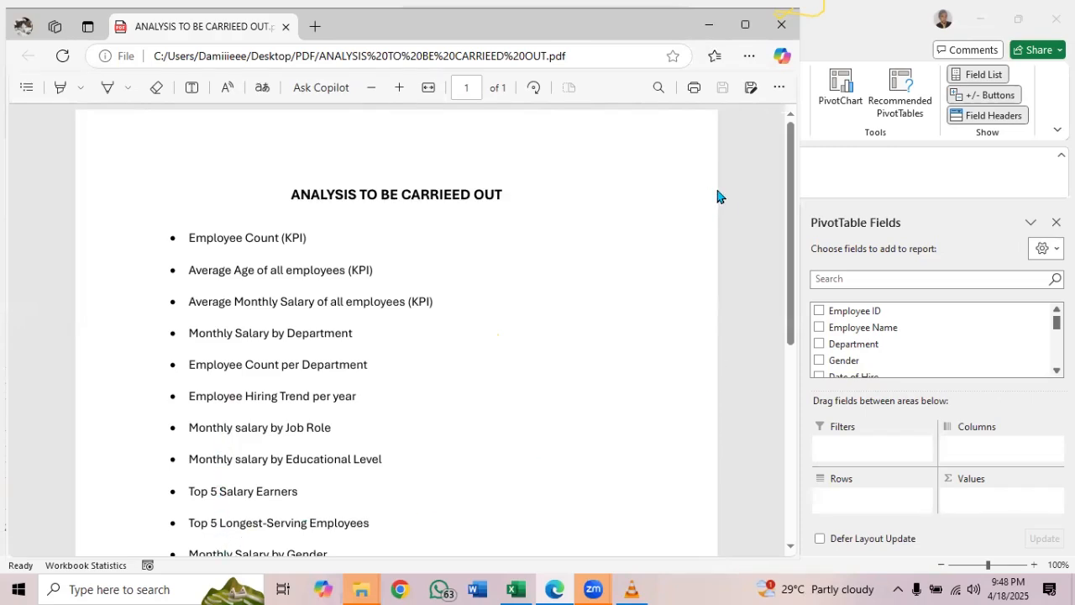
{"action": "key", "text": "alt+Tab"}
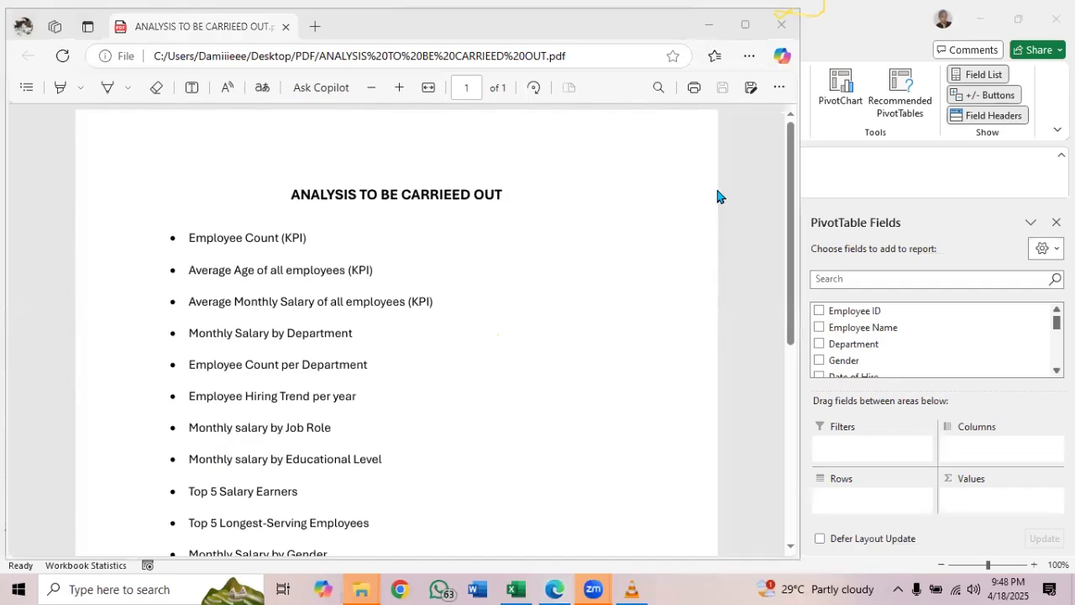
{"action": "left_click_drag", "start_coordinate": [792, 211], "coordinate": [788, 446]}
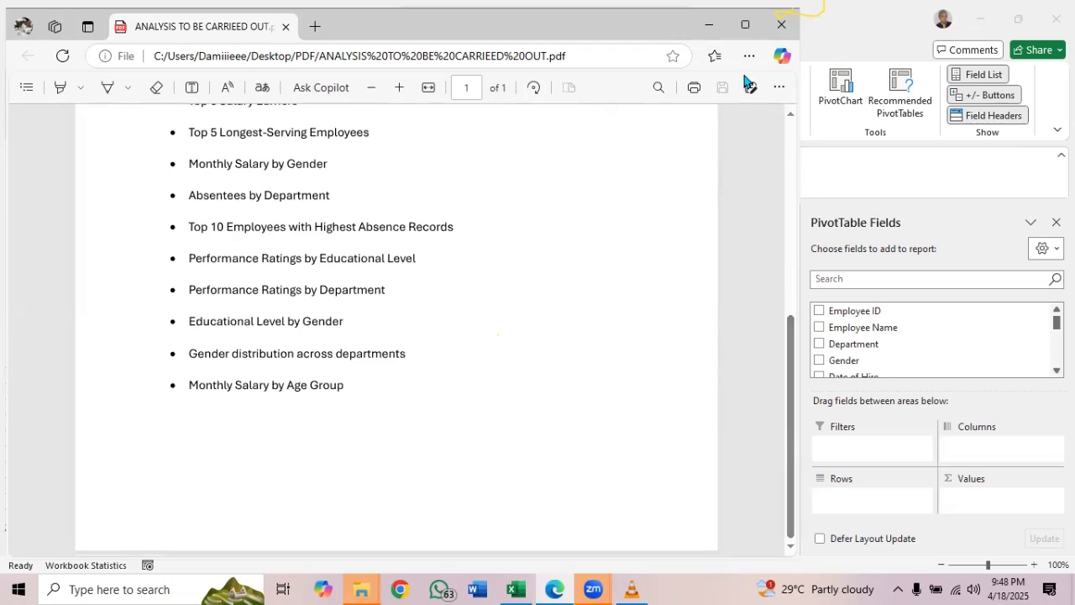
{"action": "left_click", "coordinate": [713, 31]}
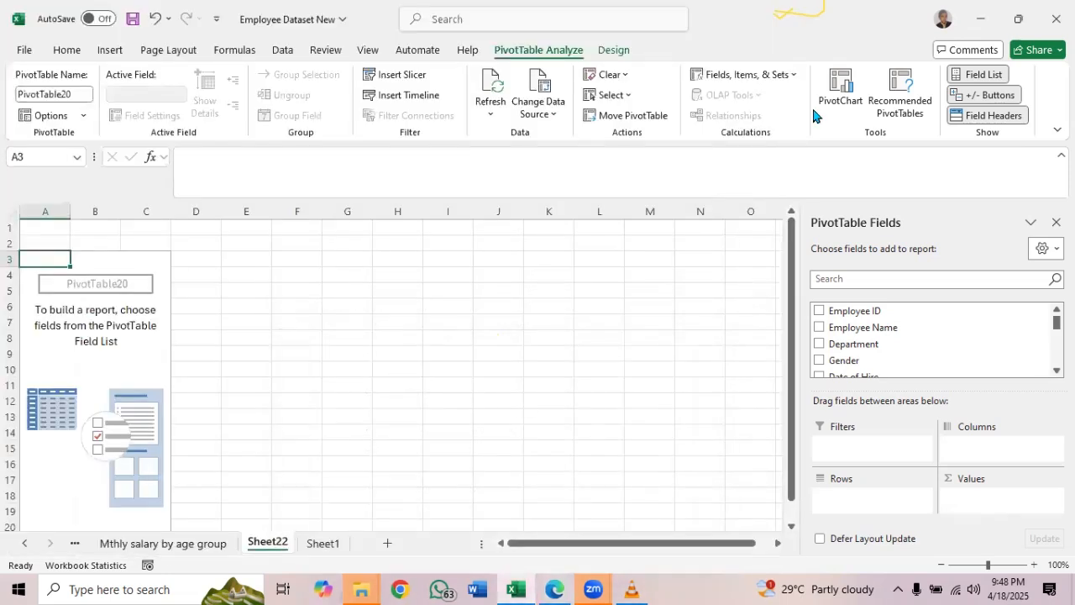